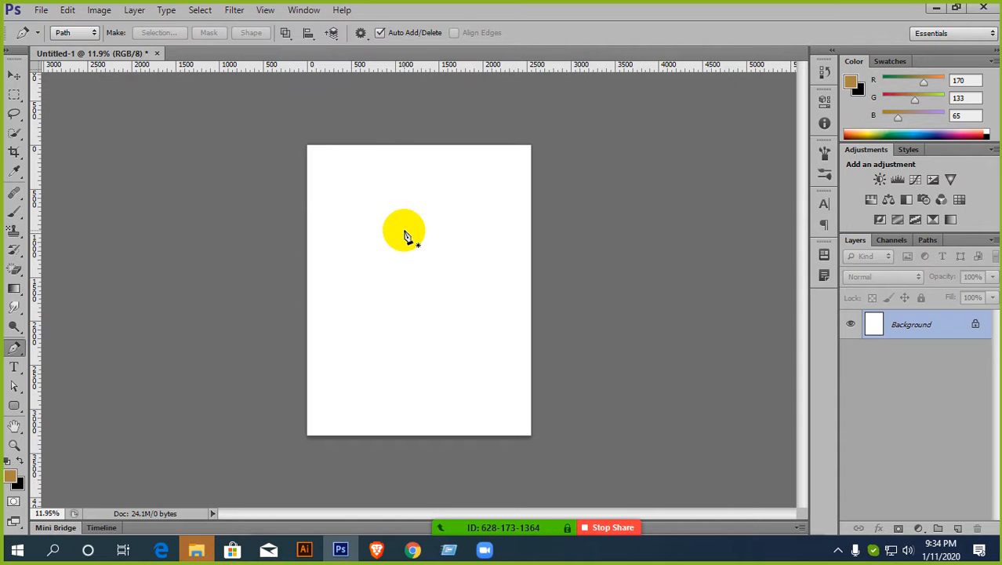
pyautogui.press('i')
pyautogui.hotkey('ctrl', 'k')
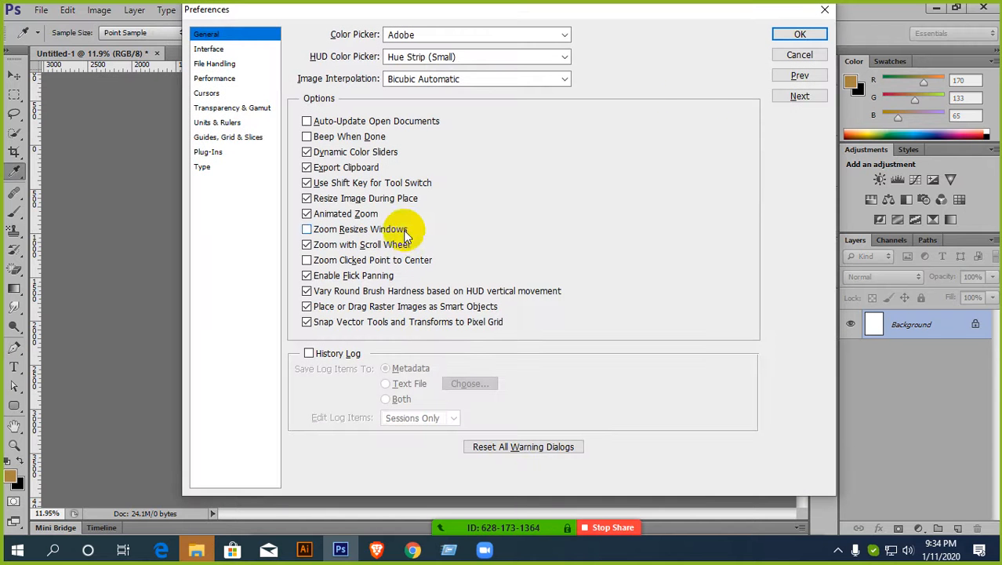
pyautogui.click(800, 32)
pyautogui.press('p')
# - Open the STK-STK163931 sneaker PNG from the desk folder on the Graphic Work File (E:) drive, and close it again
pyautogui.hotkey('ctrl', 'o')
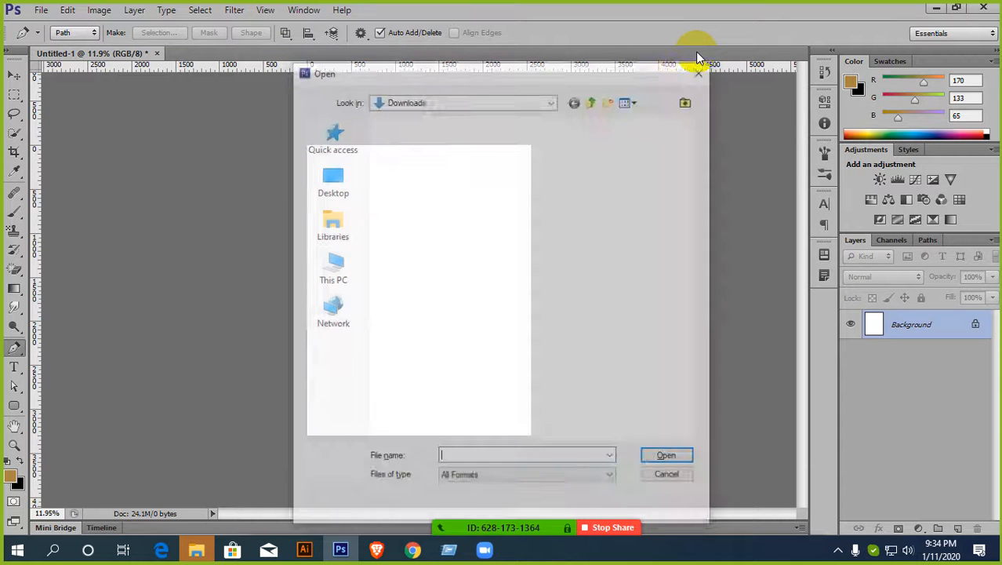
pyautogui.click(331, 267)
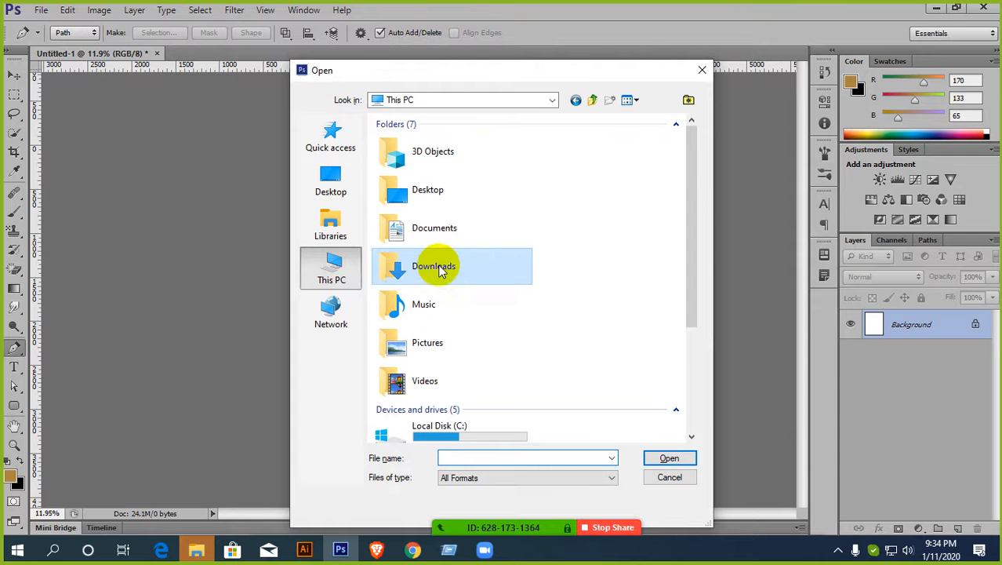
pyautogui.scroll(-3, 432, 268)
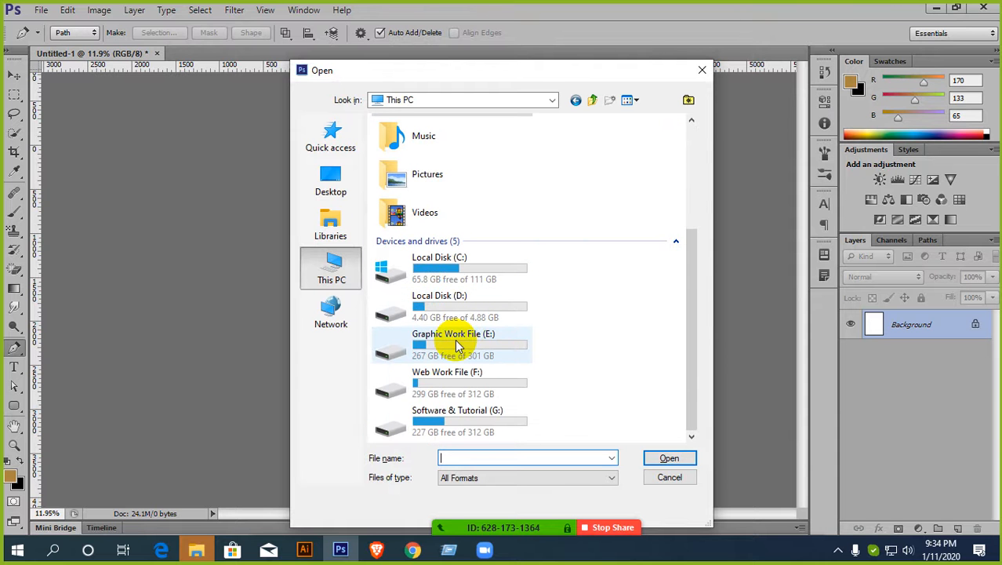
pyautogui.click(459, 346)
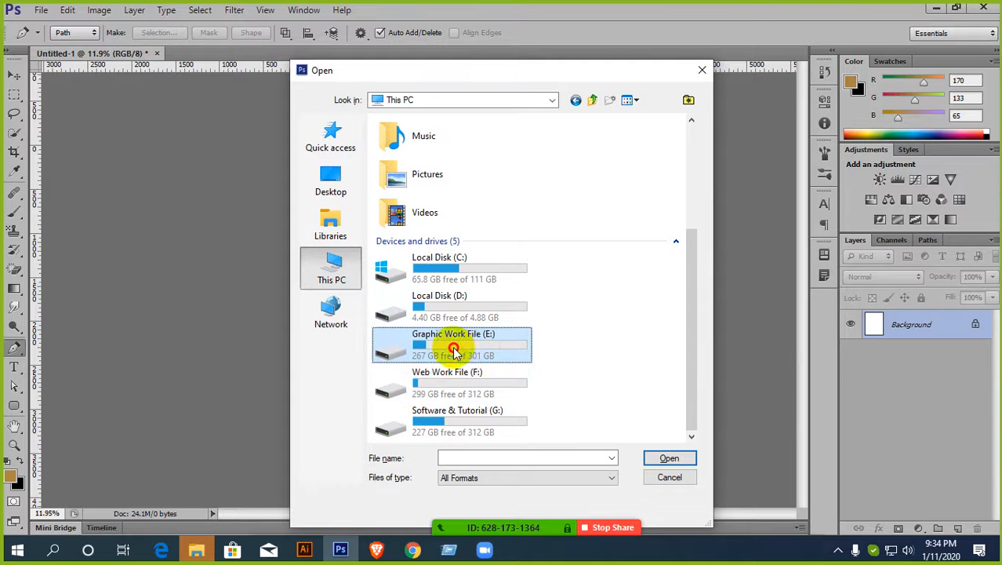
pyautogui.doubleClick(453, 345)
pyautogui.doubleClick(394, 151)
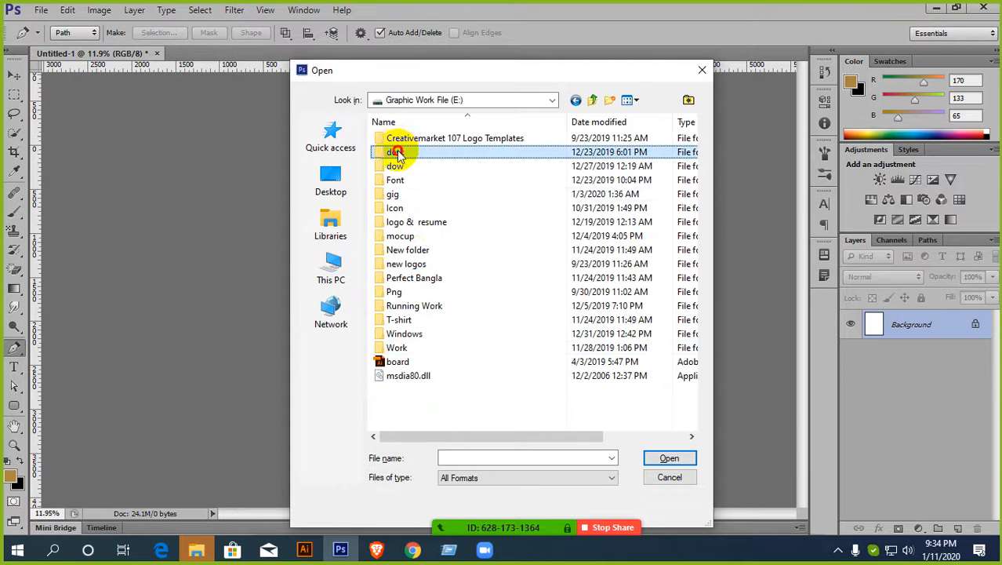
pyautogui.scroll(-5, 484, 182)
pyautogui.scroll(-1, 484, 182)
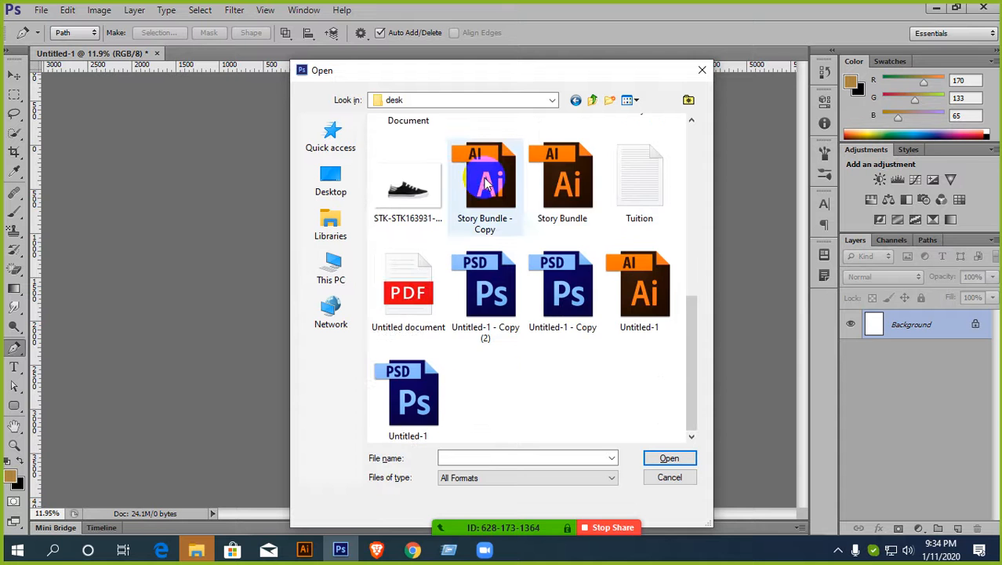
pyautogui.scroll(2, 483, 182)
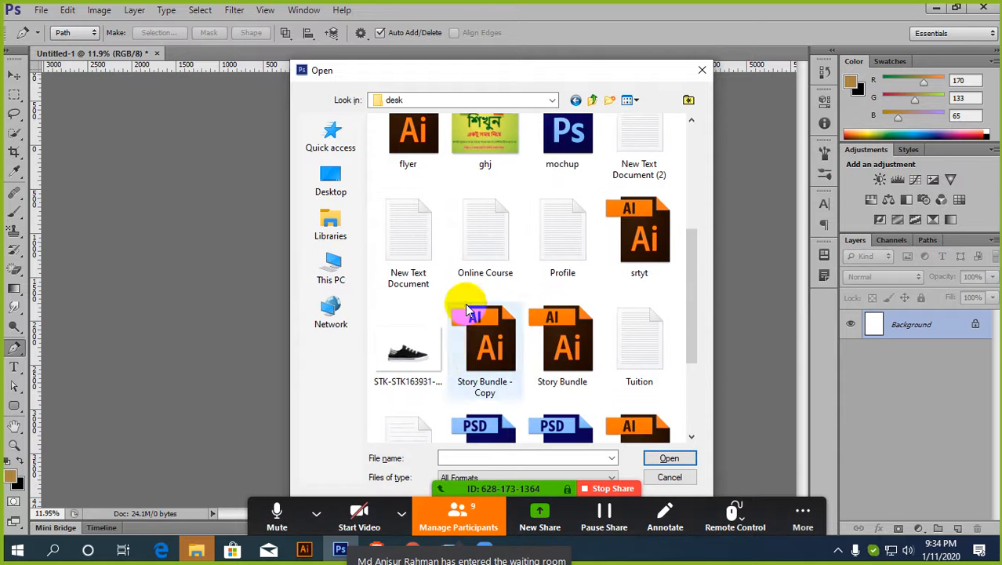
pyautogui.click(421, 342)
pyautogui.doubleClick(421, 343)
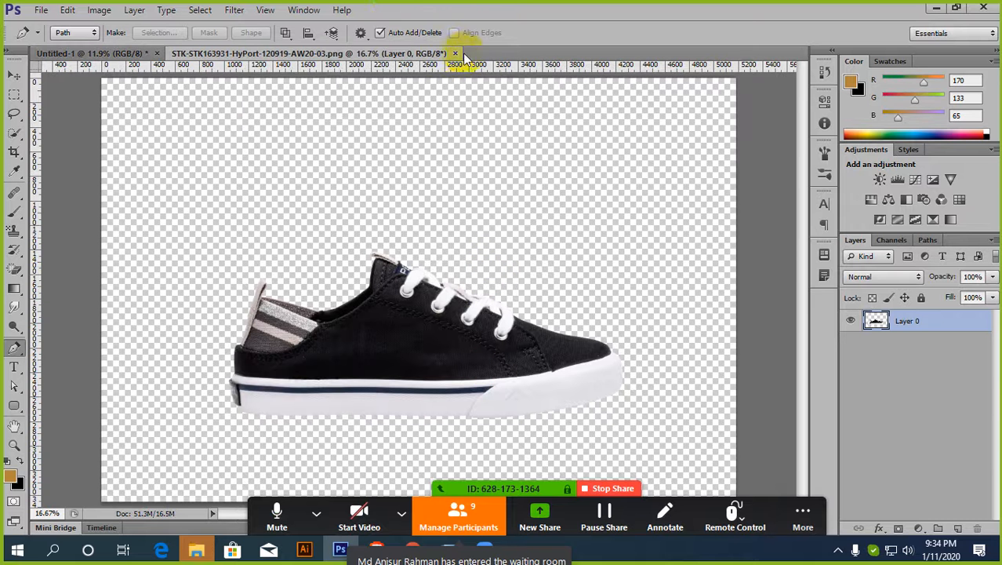
pyautogui.click(455, 53)
# - Admit the waiting guest to the Zoom meeting and close the participants list
pyautogui.click(458, 514)
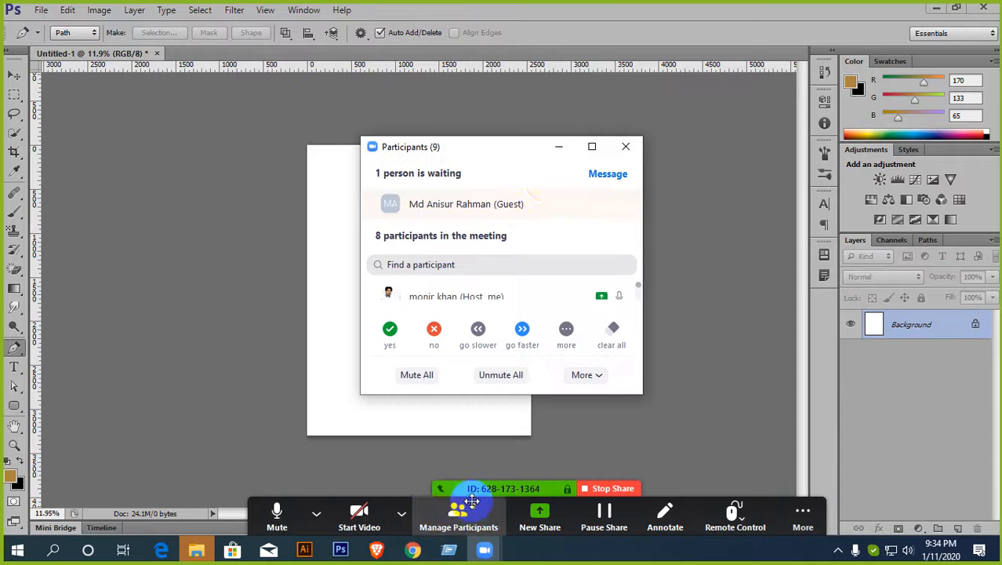
pyautogui.click(557, 207)
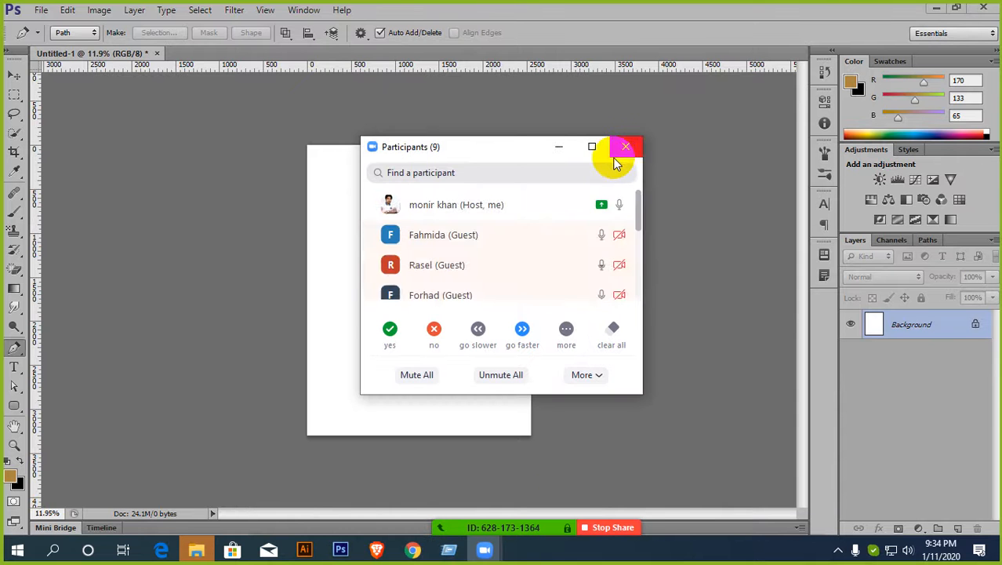
pyautogui.click(626, 148)
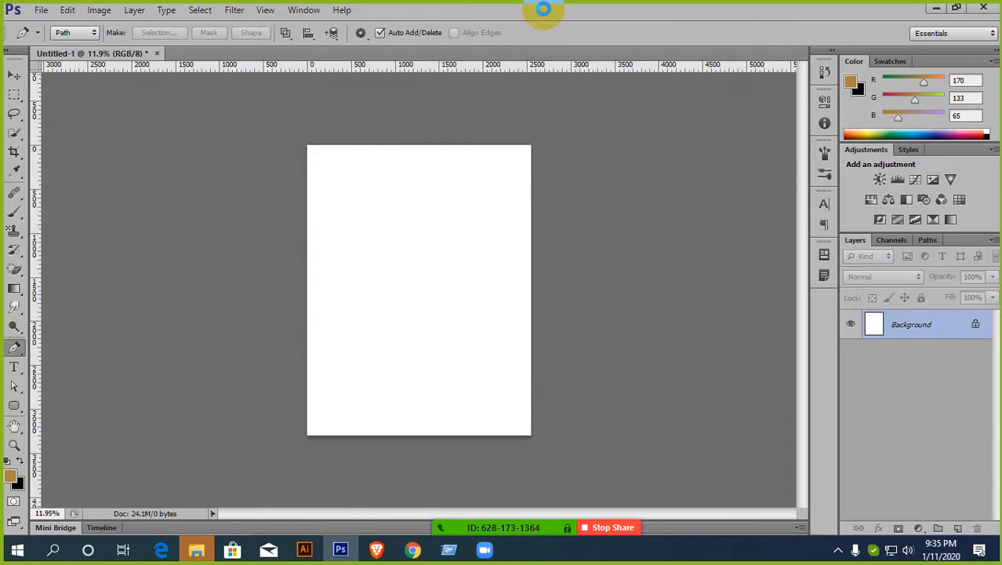
# - Start opening another image and browse to the dow folder on the Graphic Work File (E:) drive
pyautogui.hotkey('ctrl', 'o')
pyautogui.scroll(-5, 561, 259)
pyautogui.scroll(10, 549, 259)
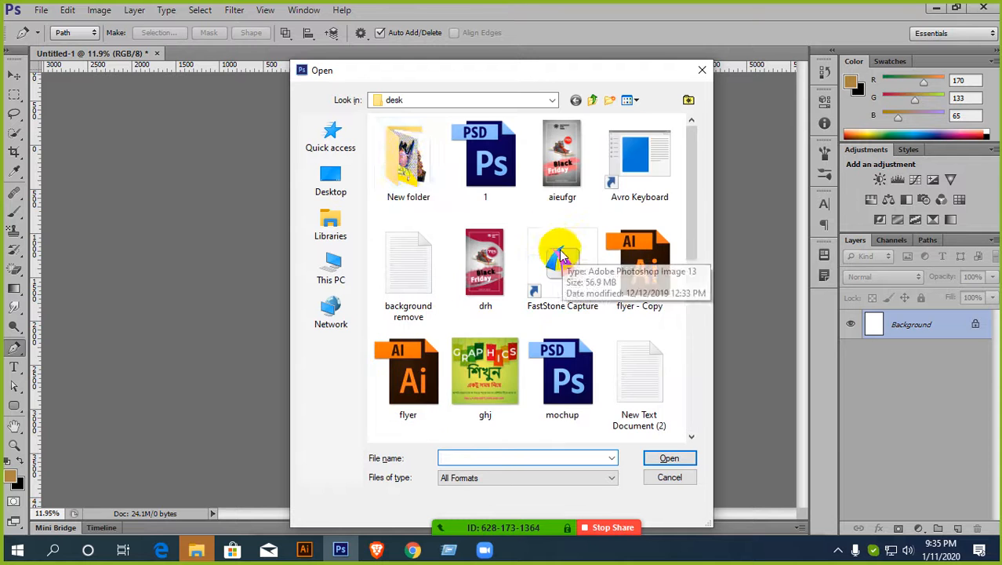
pyautogui.doubleClick(416, 161)
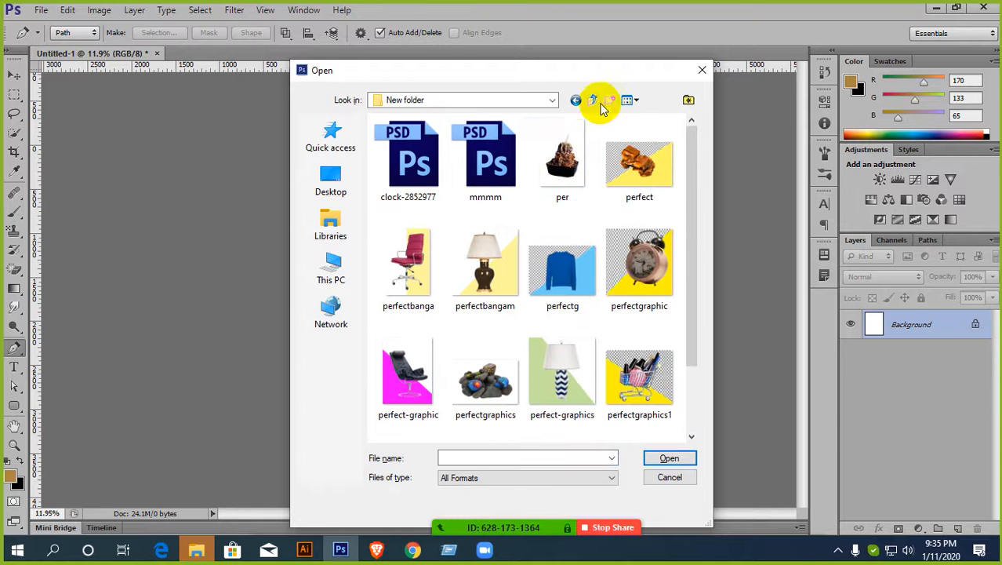
pyautogui.click(576, 100)
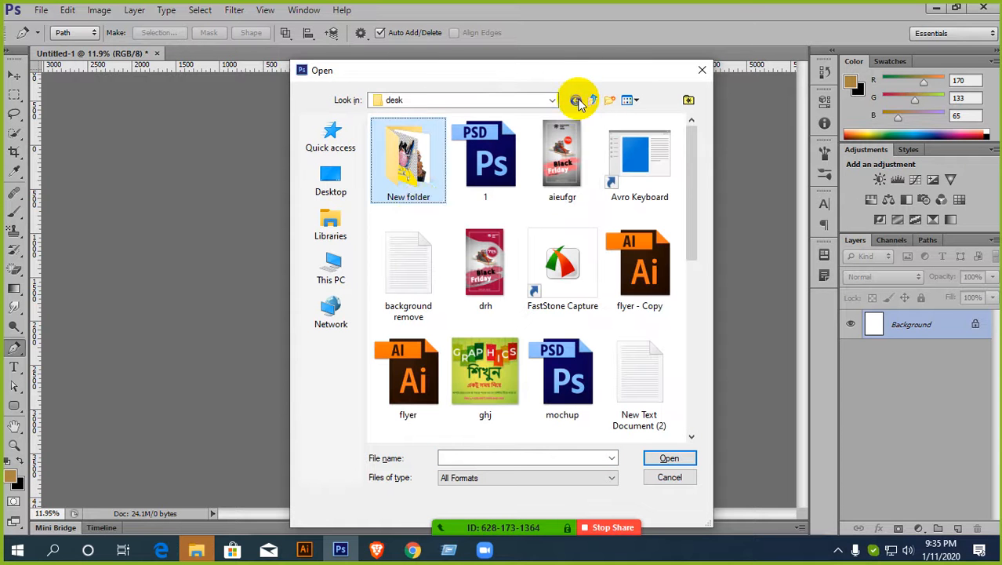
pyautogui.click(334, 271)
pyautogui.scroll(-2, 477, 277)
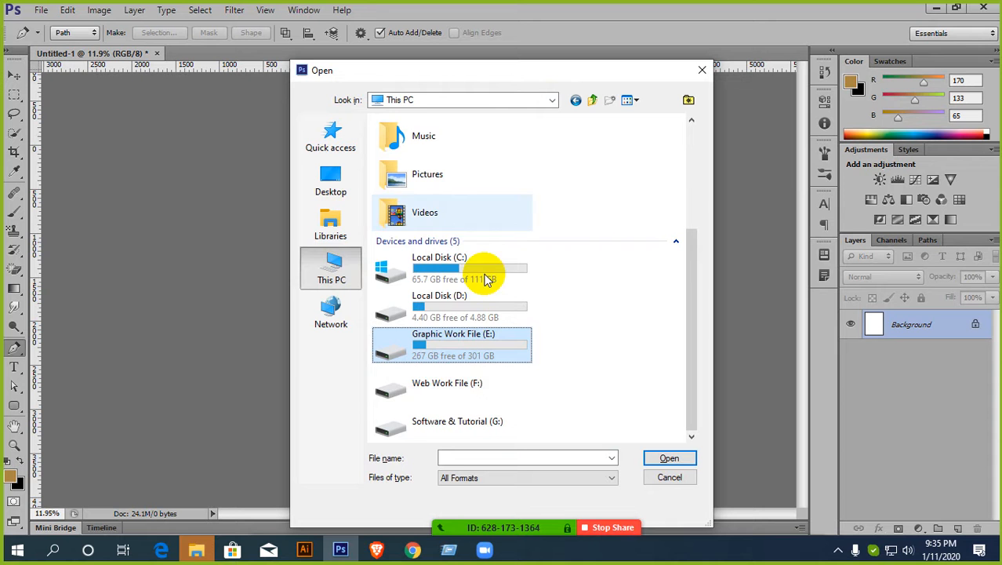
pyautogui.doubleClick(436, 345)
pyautogui.doubleClick(409, 166)
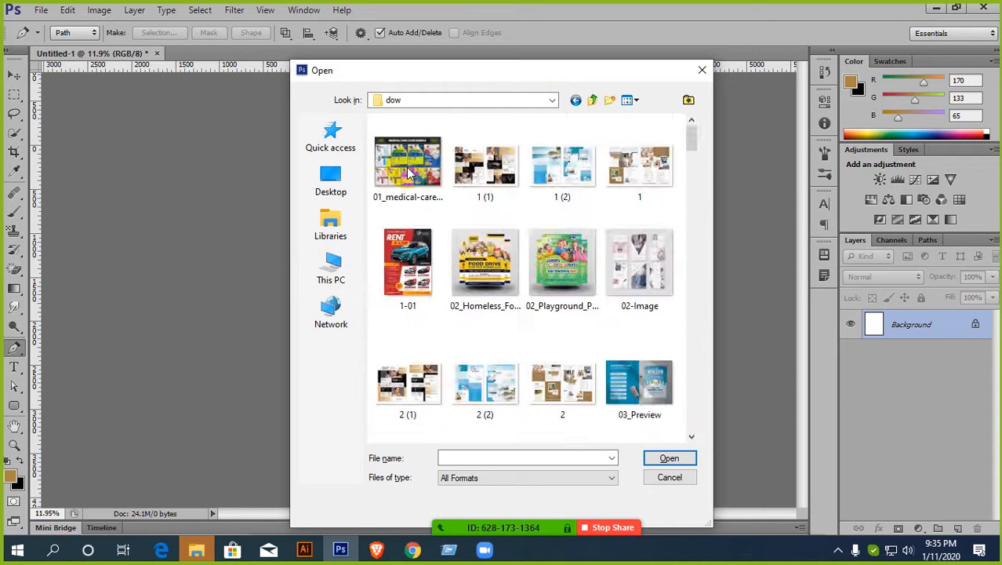
# - Find the black sneaker photo STK-STK163931-HyPort-120919-AW20-03.JPG in the dow folder and open it
pyautogui.scroll(-10, 518, 204)
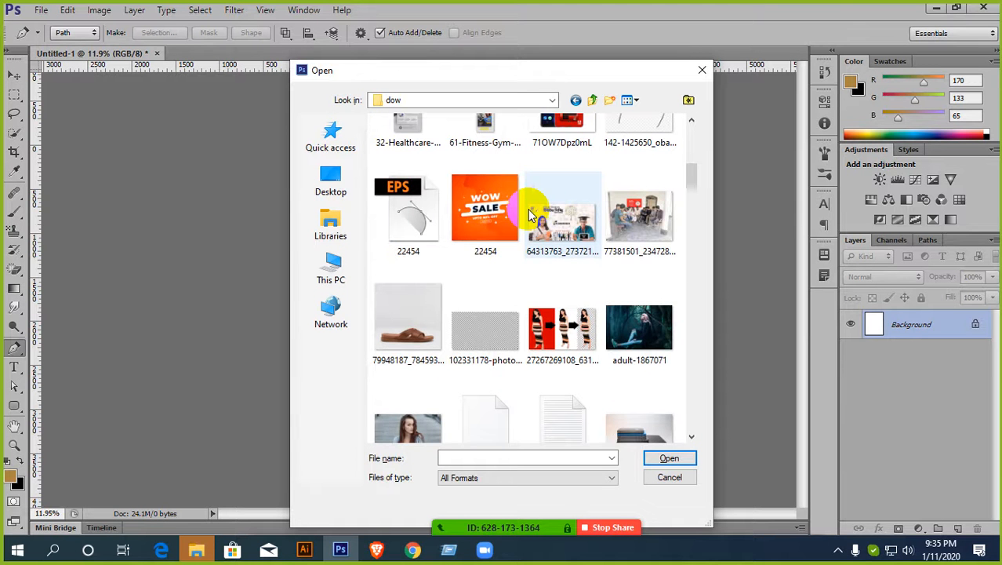
pyautogui.scroll(-3, 529, 213)
pyautogui.scroll(-6, 529, 214)
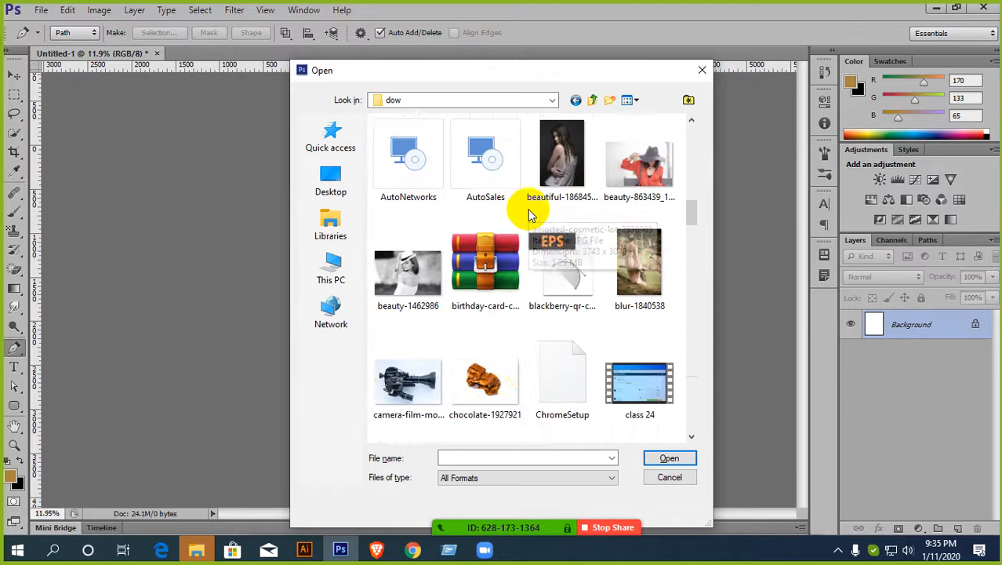
pyautogui.scroll(-3, 530, 214)
pyautogui.scroll(-3, 529, 214)
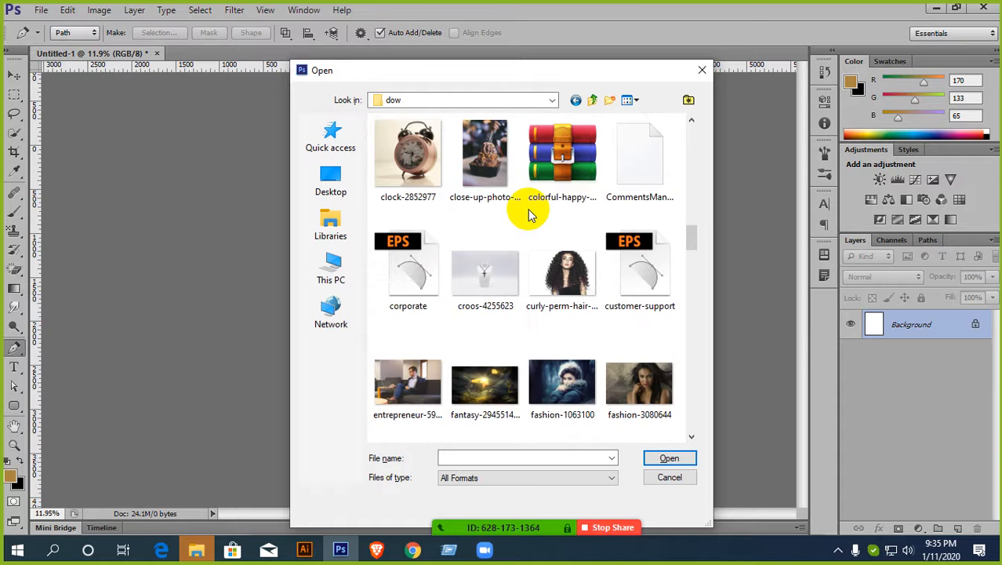
pyautogui.scroll(-12, 529, 213)
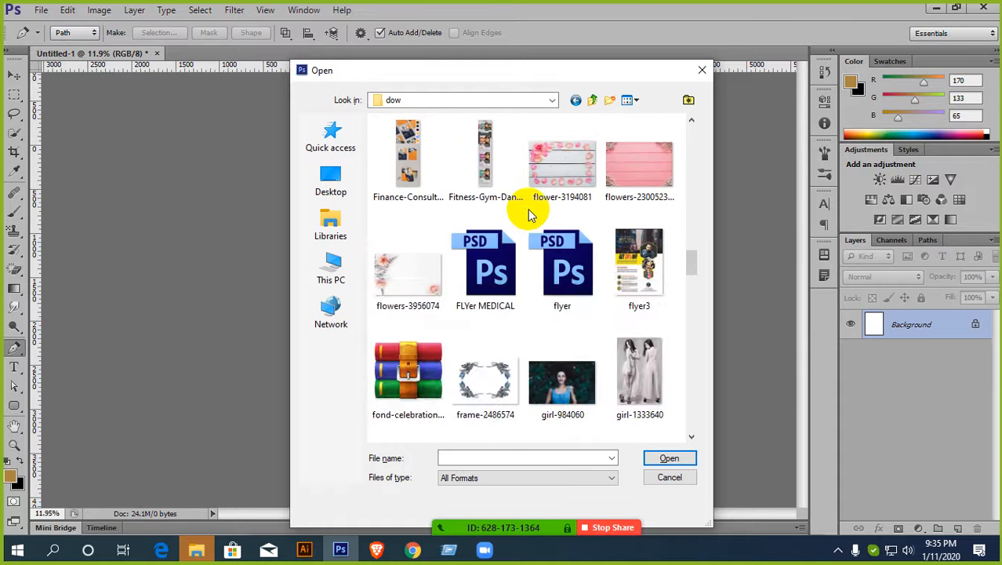
pyautogui.scroll(-3, 529, 214)
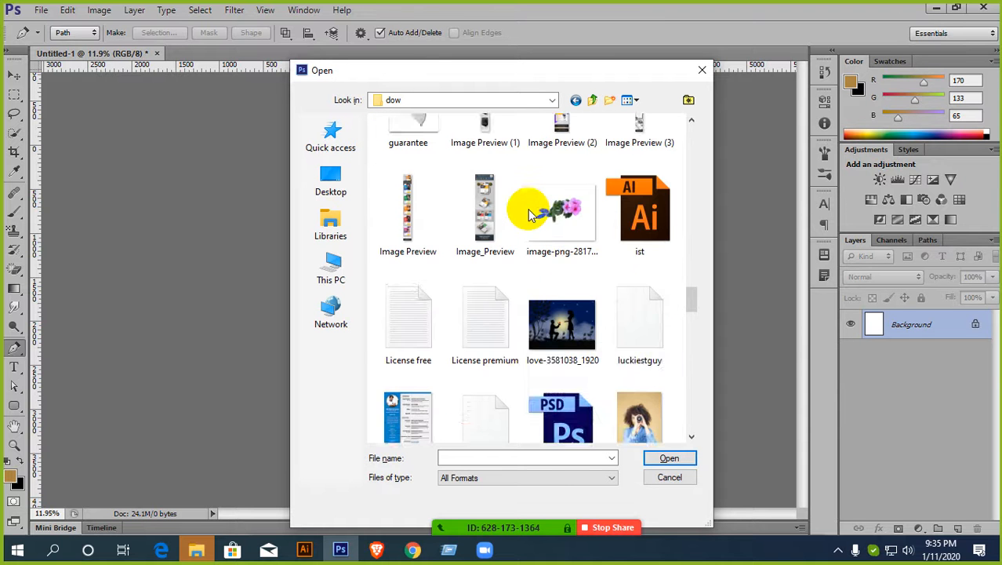
pyautogui.scroll(-3, 529, 213)
pyautogui.scroll(-3, 527, 213)
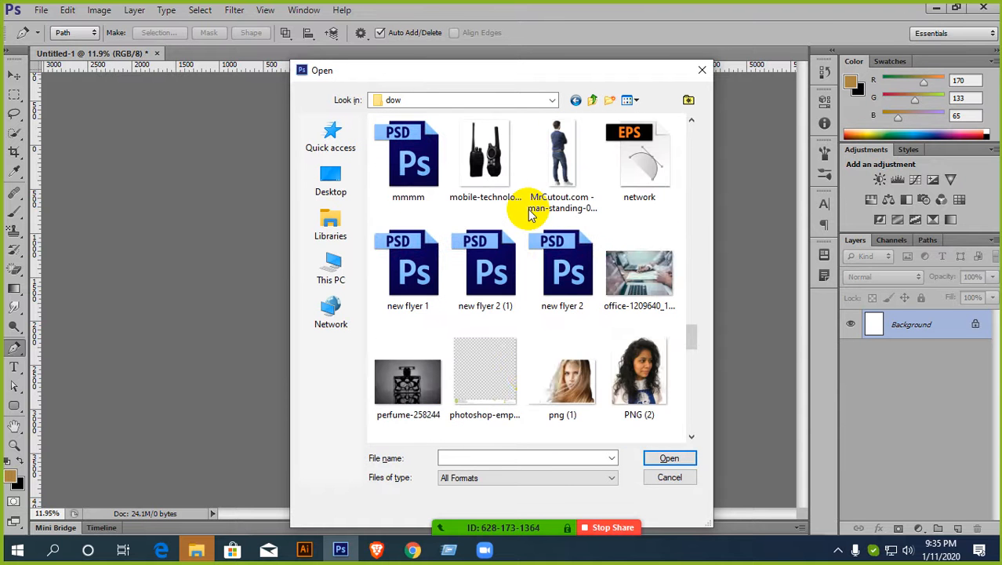
pyautogui.scroll(-9, 529, 213)
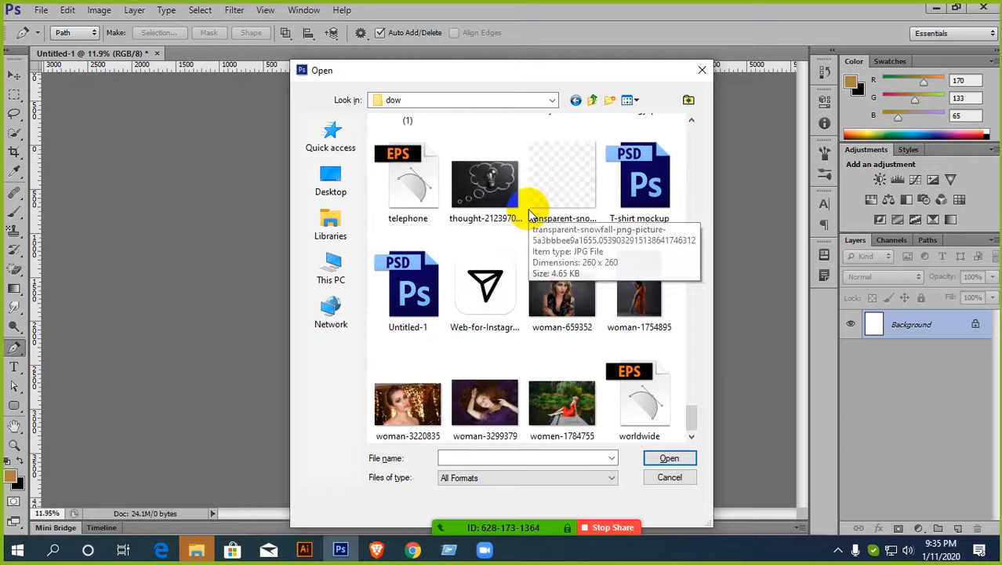
pyautogui.scroll(2, 510, 296)
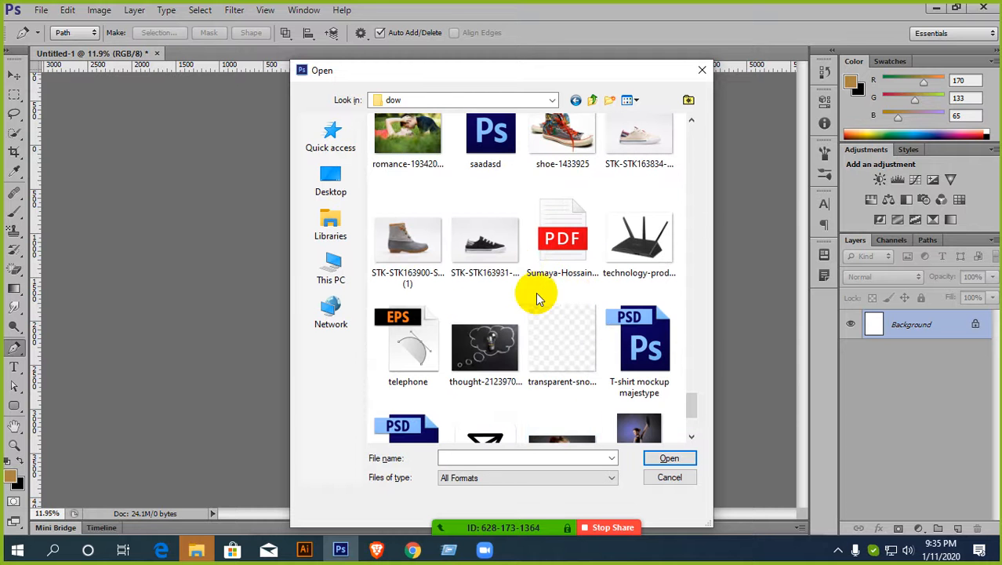
pyautogui.doubleClick(494, 248)
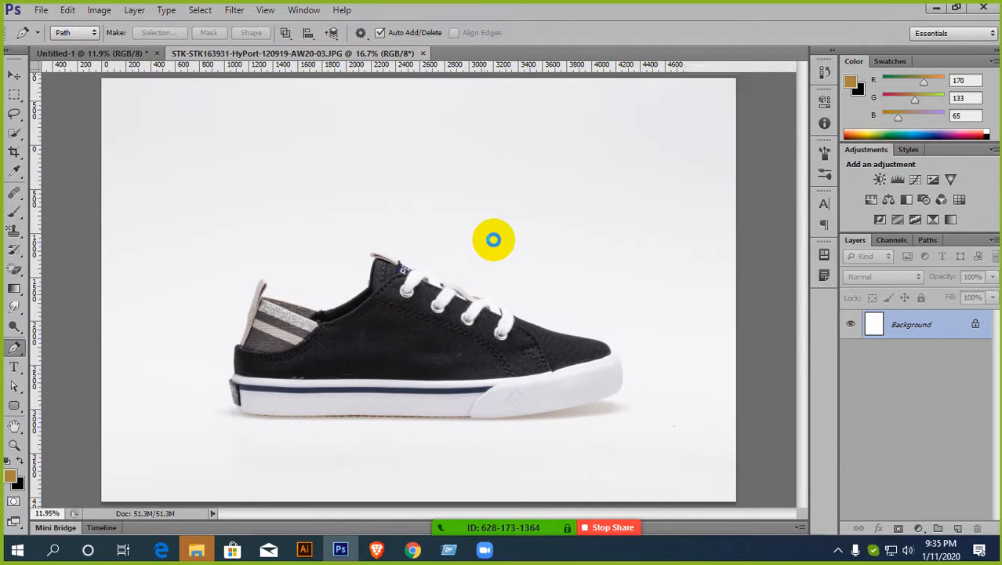
# - Examine the sneaker photo up close, checking the laces, the striped heel and the outline against the background
pyautogui.scroll(-3, 491, 246)
pyautogui.scroll(4, 487, 262)
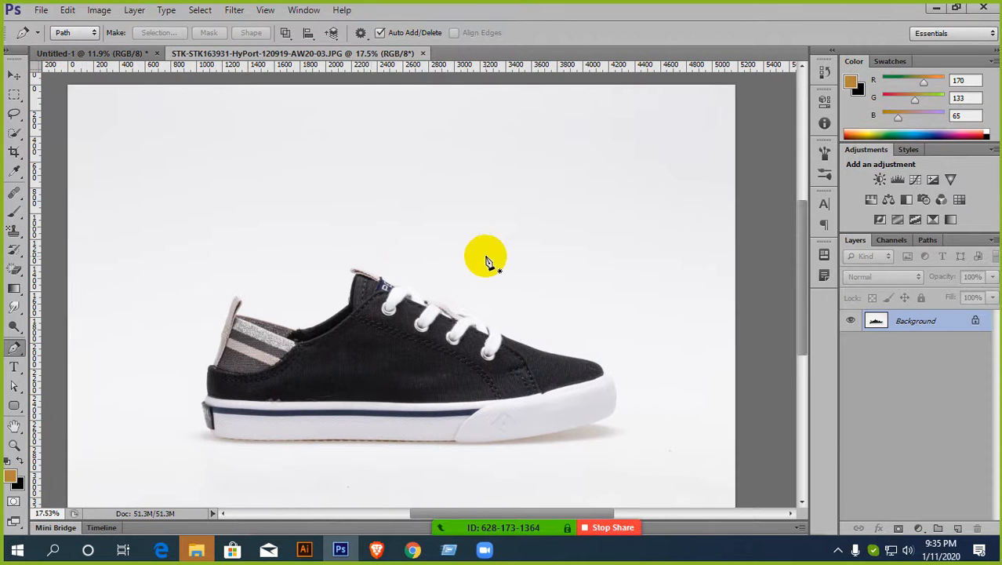
pyautogui.scroll(5, 368, 235)
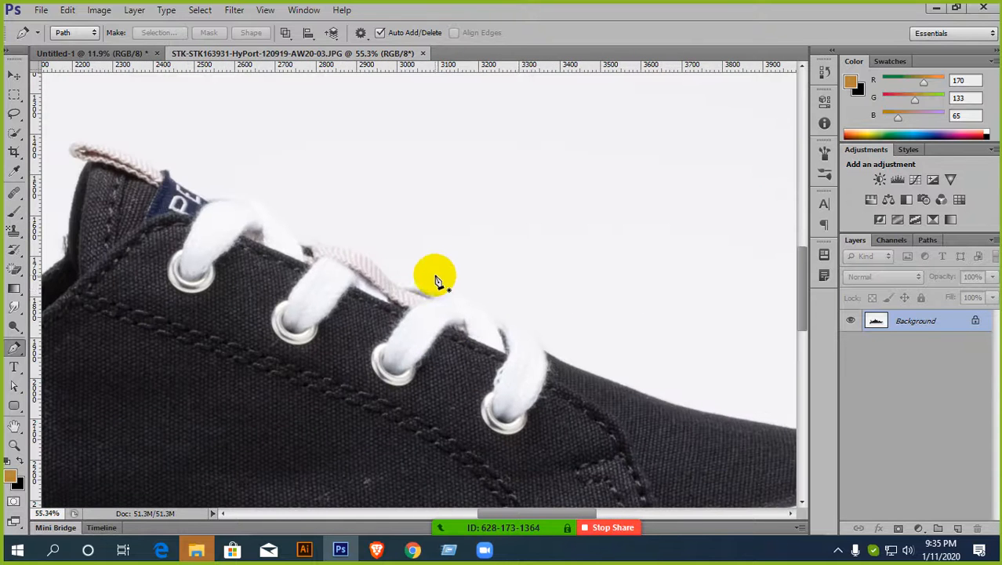
pyautogui.scroll(-5, 432, 278)
pyautogui.scroll(2, 340, 336)
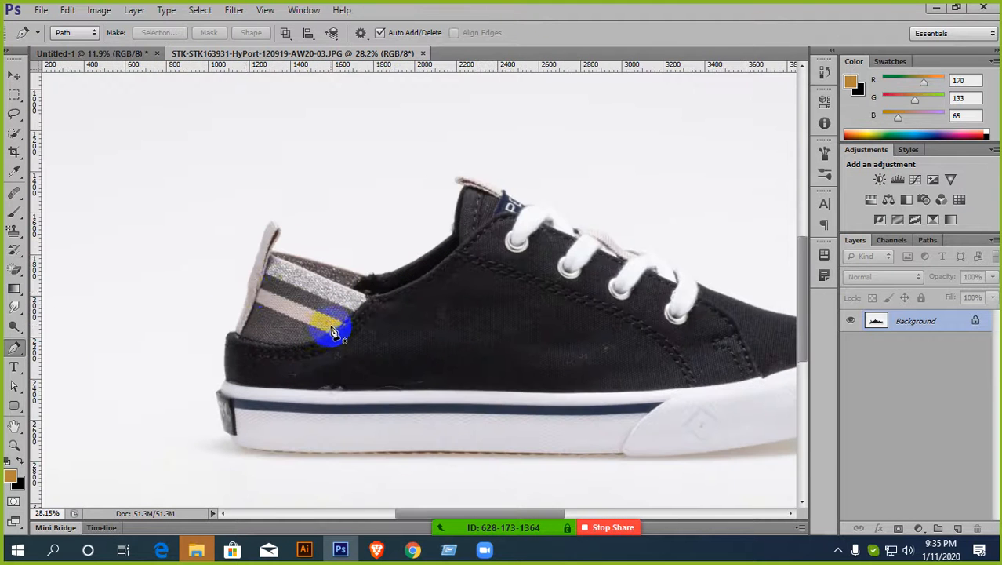
pyautogui.scroll(-3, 297, 240)
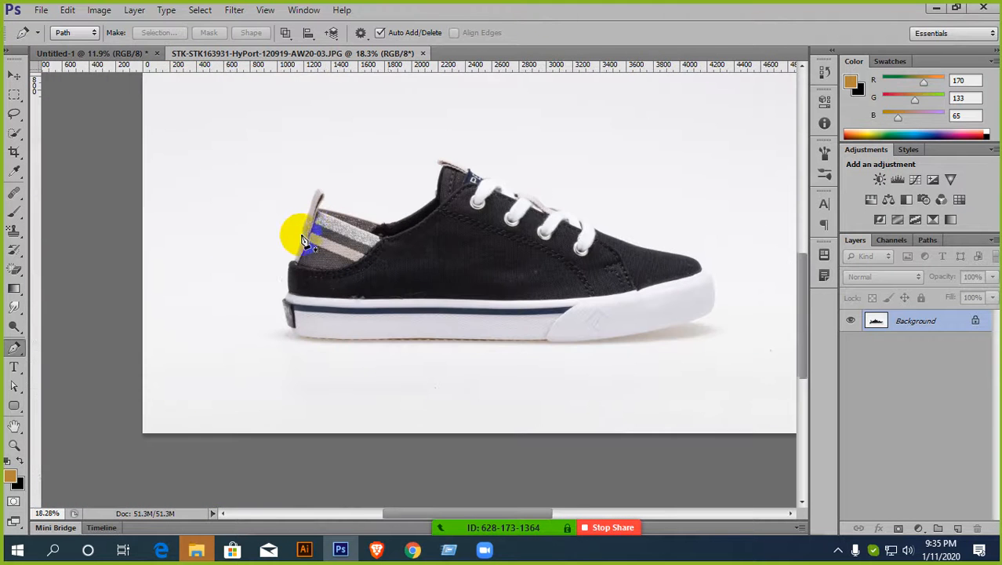
pyautogui.scroll(-2, 481, 280)
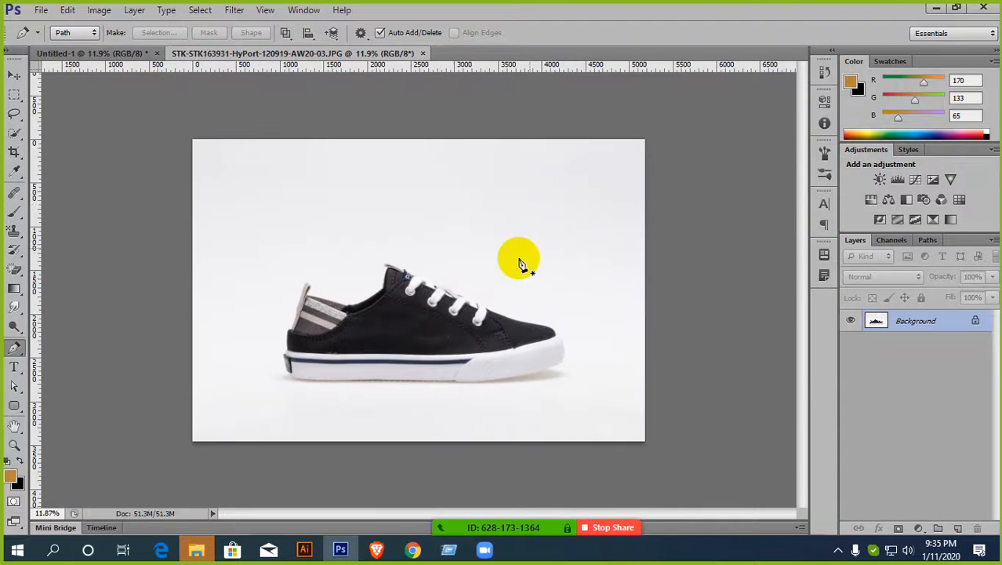
pyautogui.scroll(2, 416, 282)
pyautogui.scroll(-3, 424, 270)
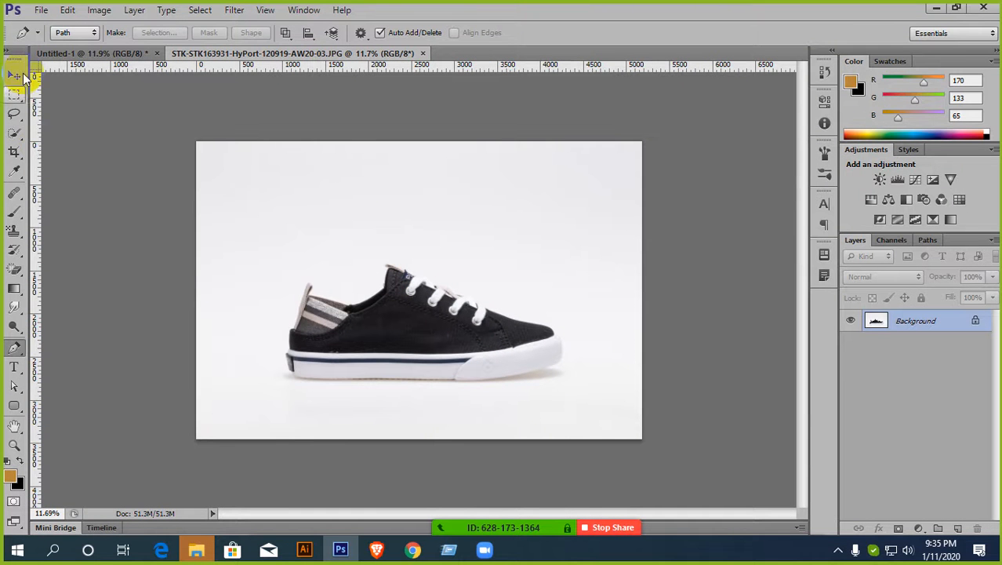
# - Go through the Marquee and Lasso selection tools and activate the Magnetic Lasso tool
pyautogui.click(15, 97)
pyautogui.click(16, 115)
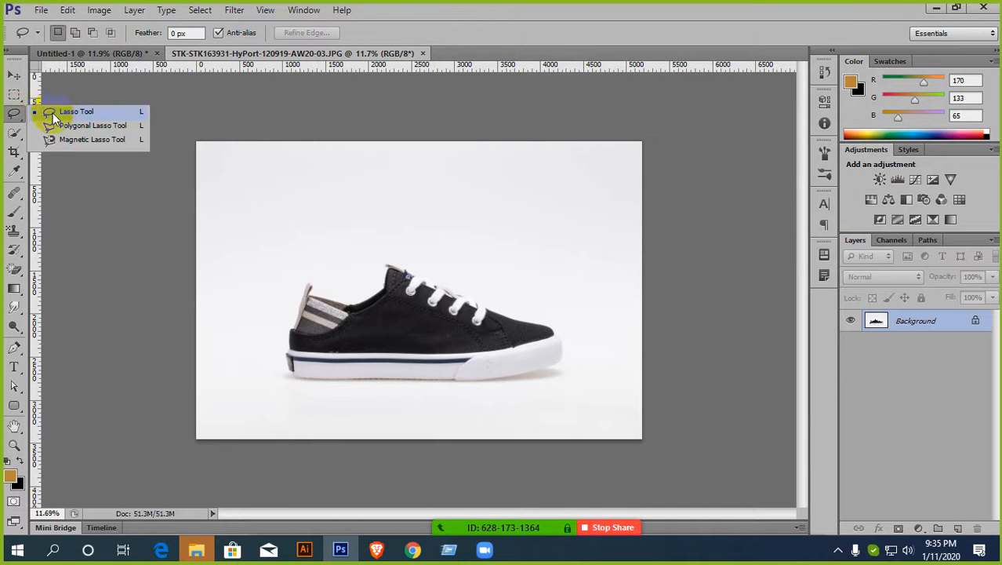
pyautogui.click(59, 113)
pyautogui.click(14, 113)
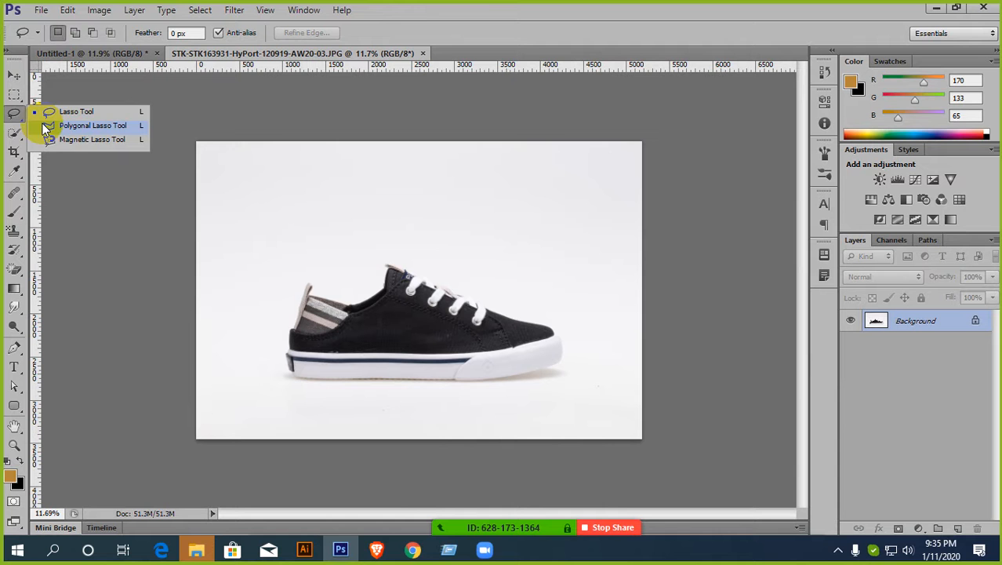
pyautogui.click(104, 138)
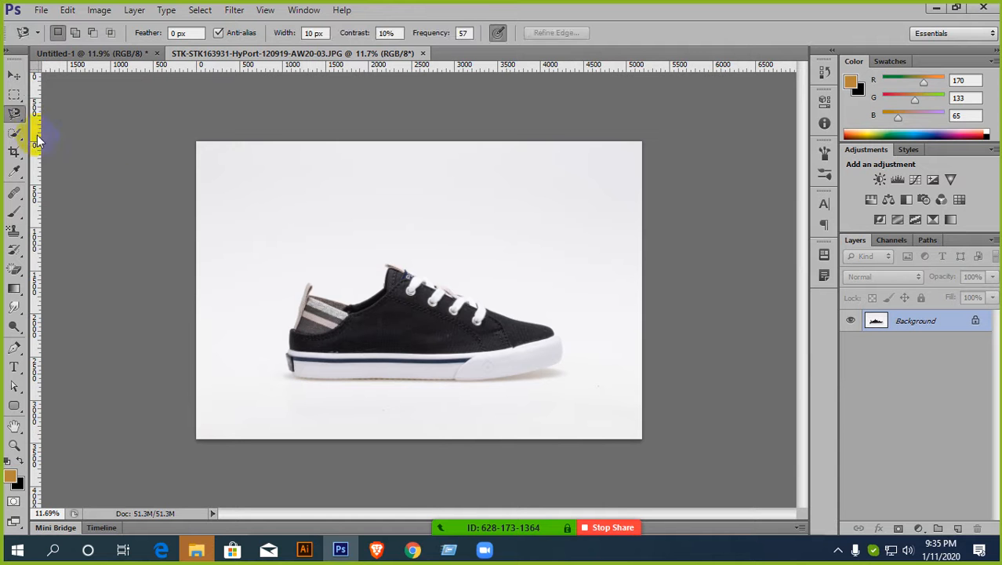
# - Select the light background around the sneaker with the Magic Wand tool and check the selection edge at the toe cap and laces
pyautogui.click(16, 134)
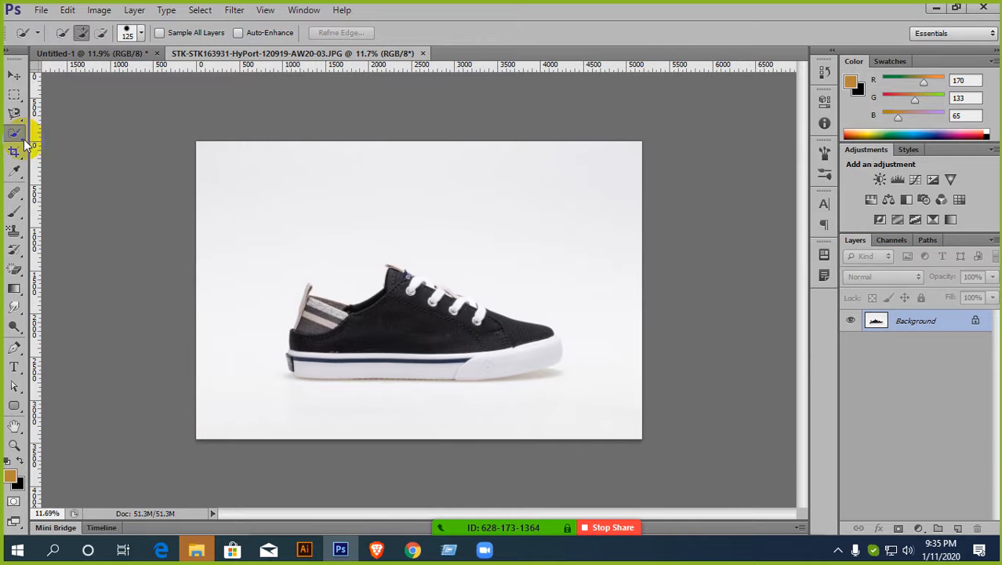
pyautogui.click(16, 133)
pyautogui.click(71, 142)
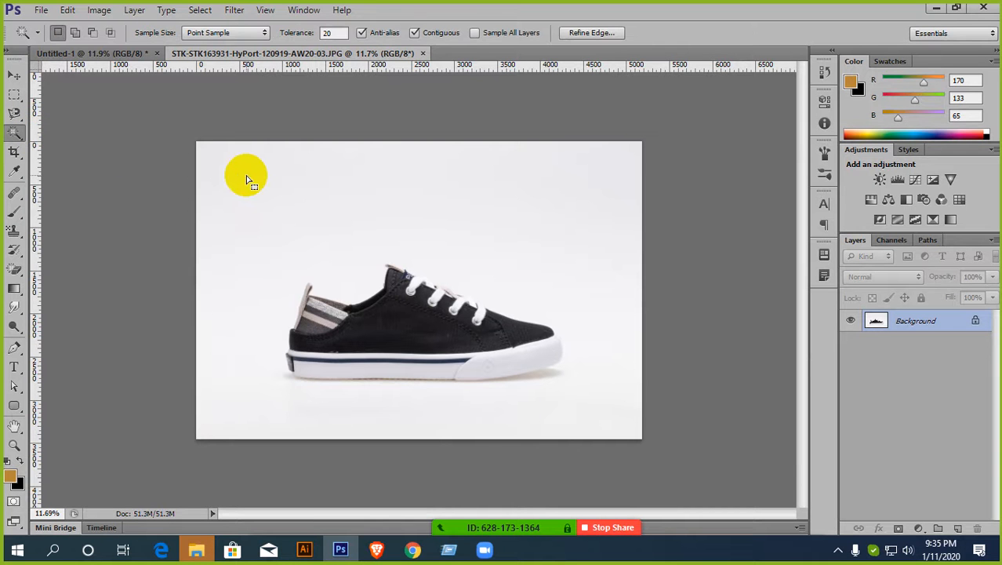
pyautogui.click(247, 180)
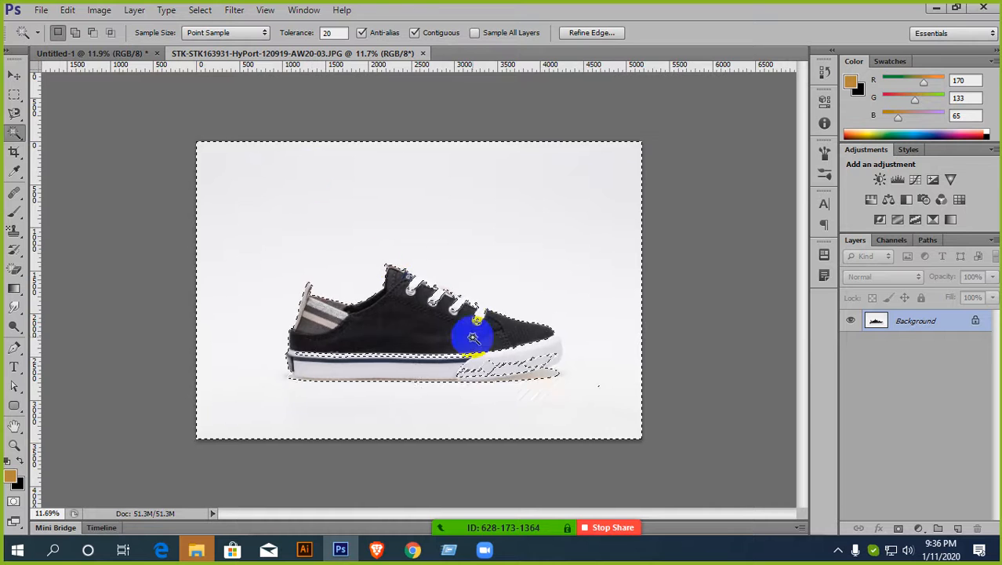
pyautogui.scroll(5, 472, 338)
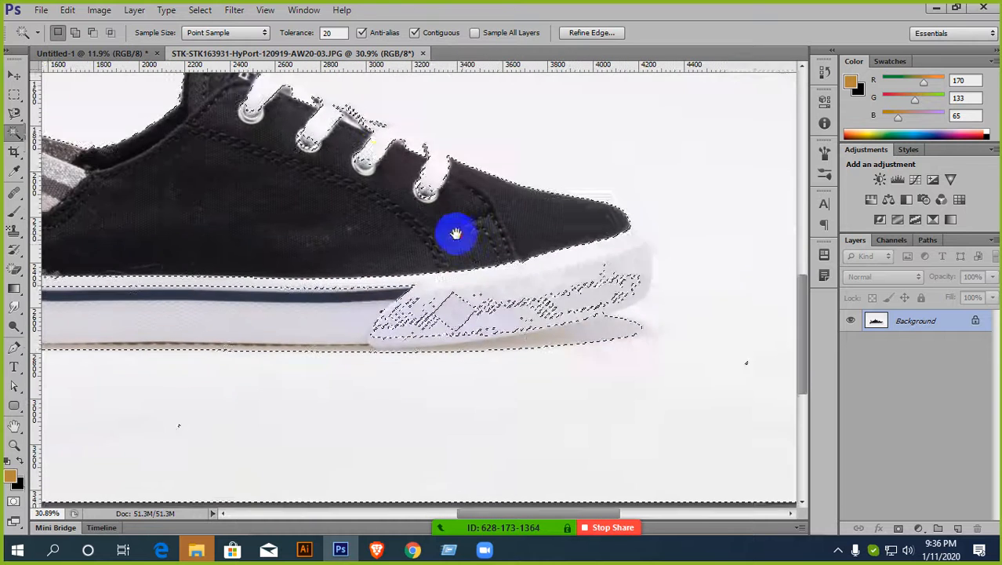
pyautogui.moveTo(462, 245); pyautogui.dragTo(456, 234)
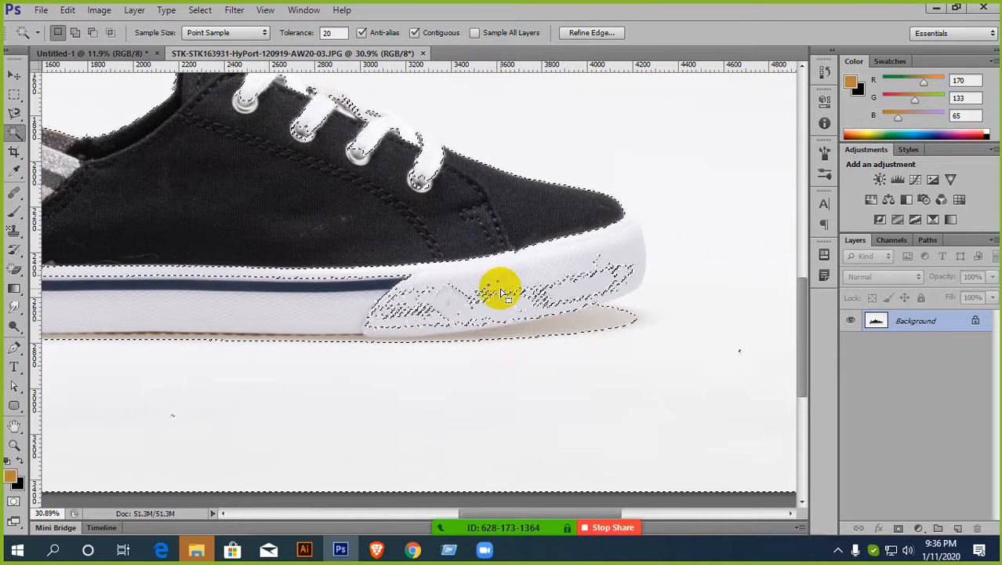
pyautogui.scroll(-3, 502, 294)
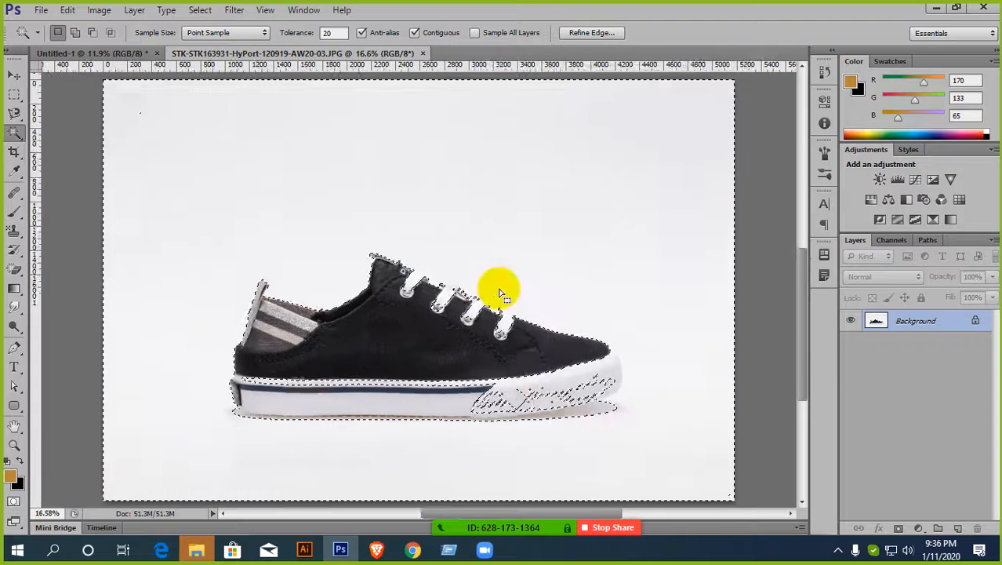
pyautogui.scroll(-1, 478, 342)
pyautogui.scroll(1, 478, 342)
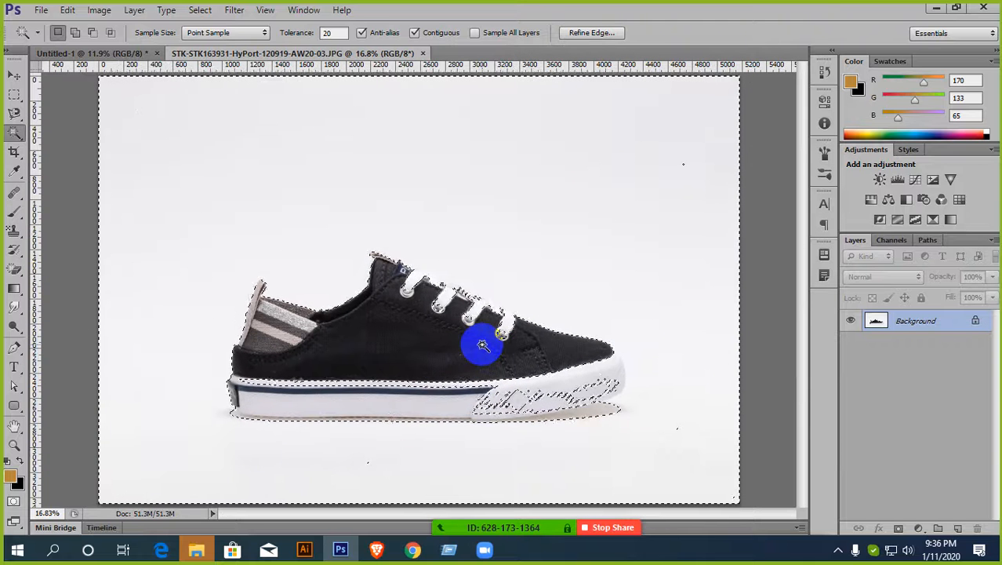
# - Activate the Rectangular Marquee tool and check the selection edge along the heel tab, collar and tongue
pyautogui.click(17, 112)
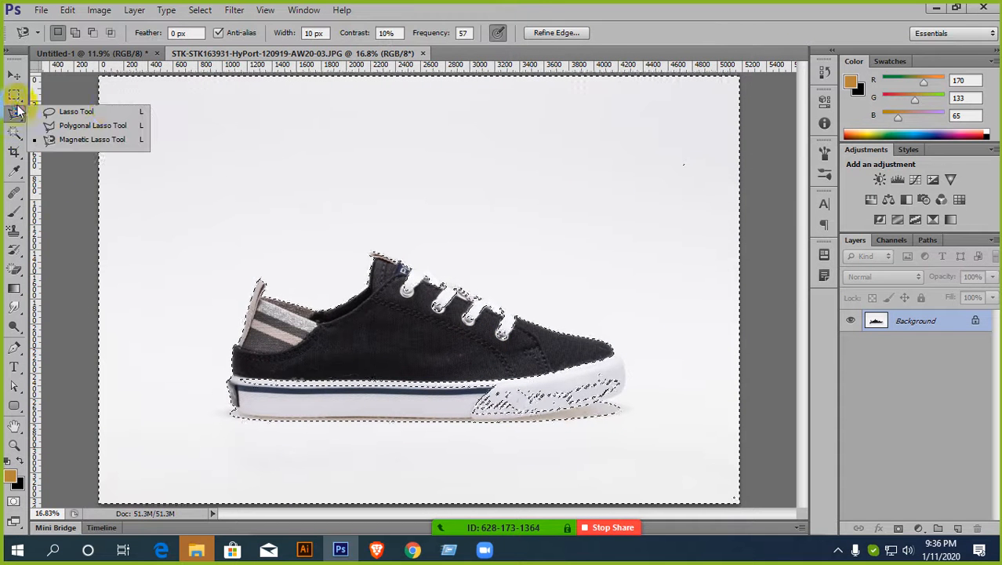
pyautogui.click(14, 94)
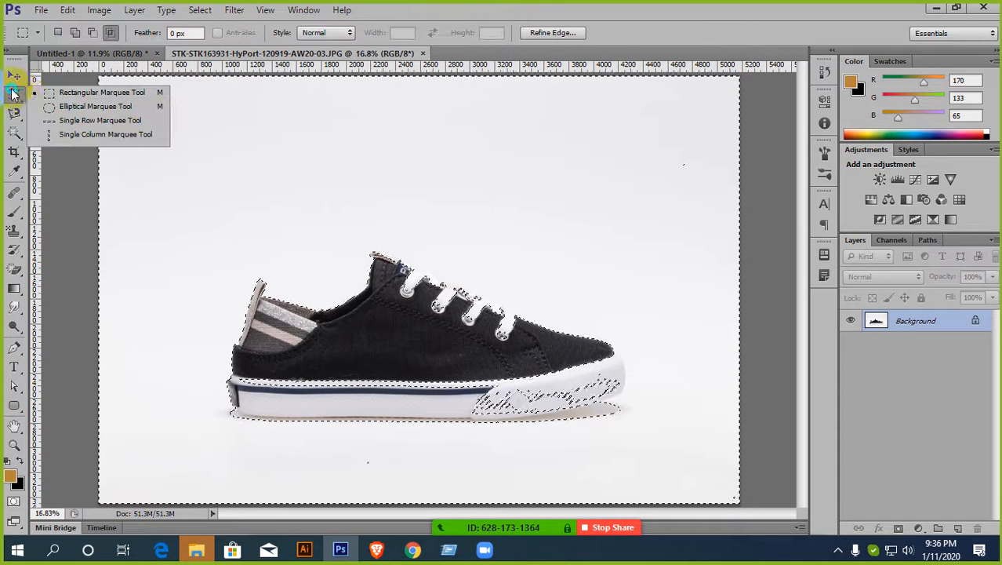
pyautogui.click(76, 95)
pyautogui.scroll(-2, 286, 257)
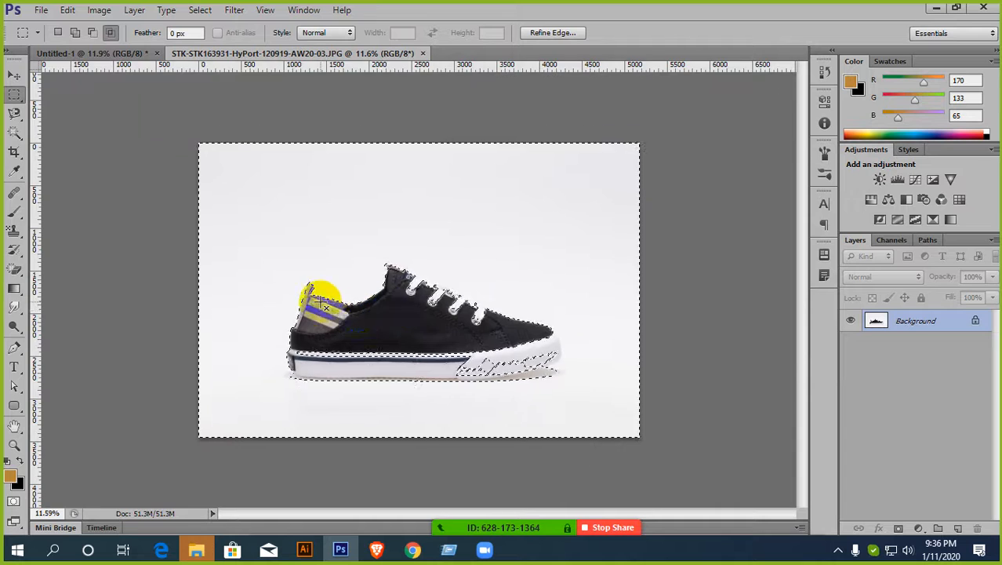
pyautogui.scroll(10, 321, 299)
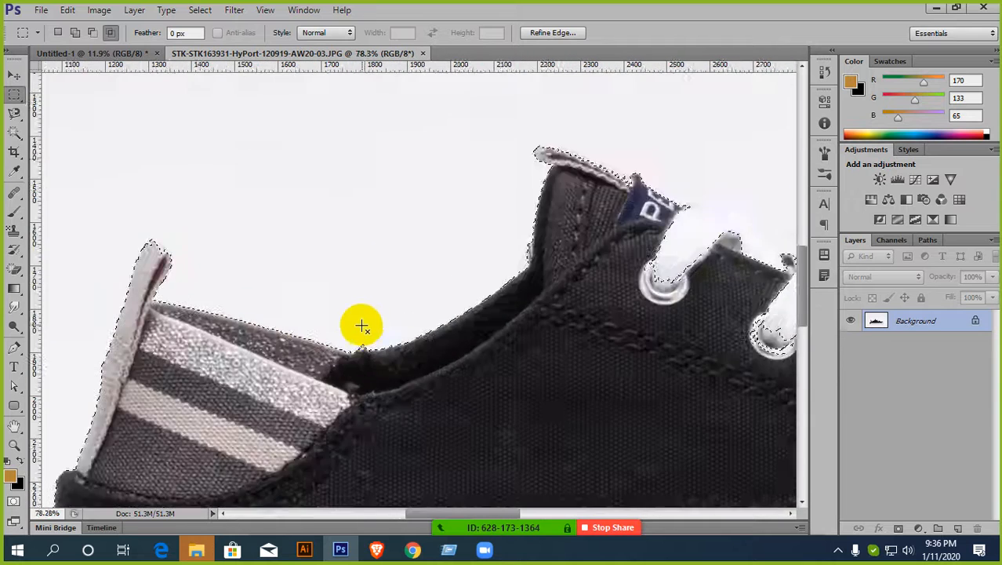
pyautogui.scroll(2, 359, 345)
pyautogui.scroll(-3, 358, 347)
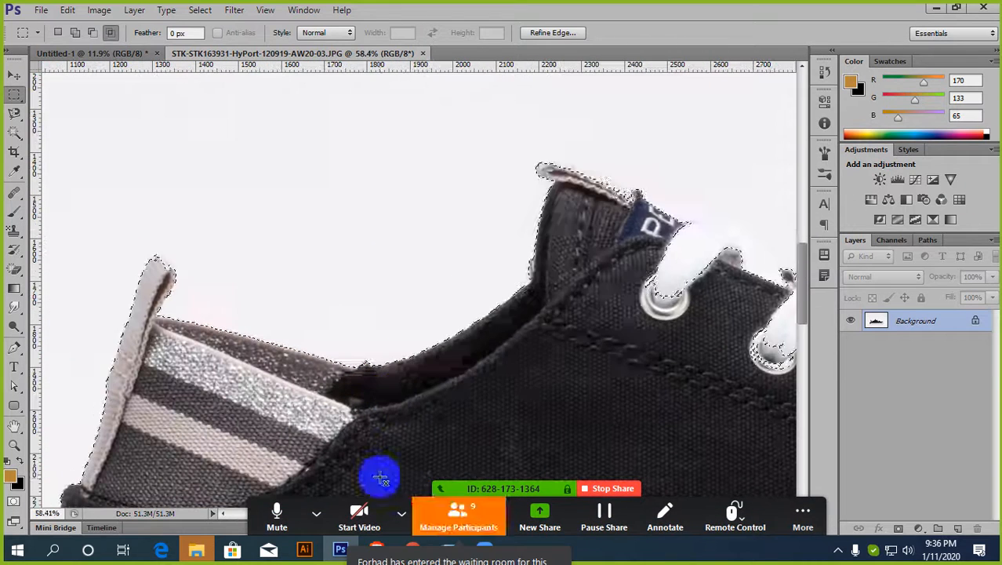
# - Admit the waiting guest to the Zoom meeting and close the participants window
pyautogui.click(443, 514)
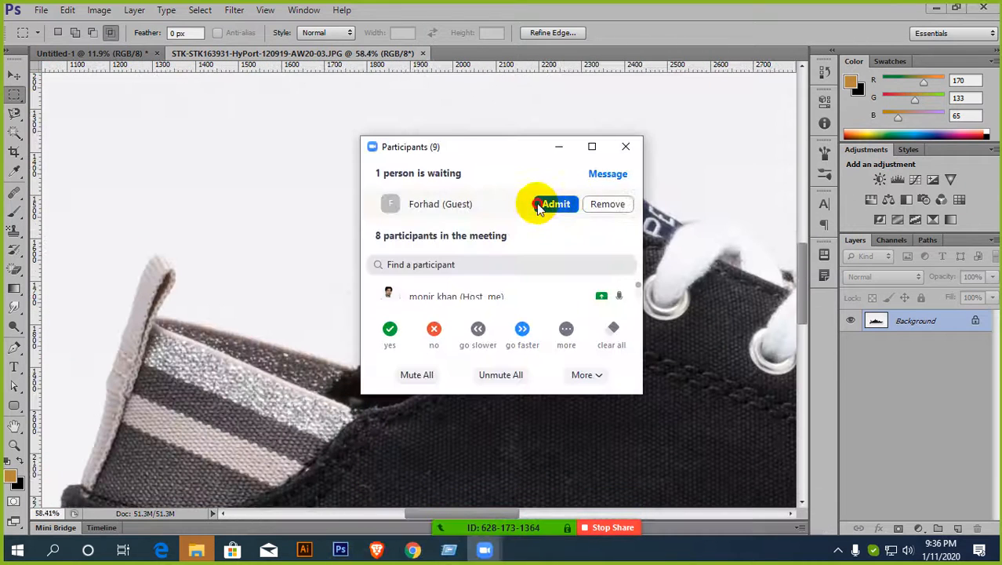
pyautogui.click(538, 207)
pyautogui.click(626, 147)
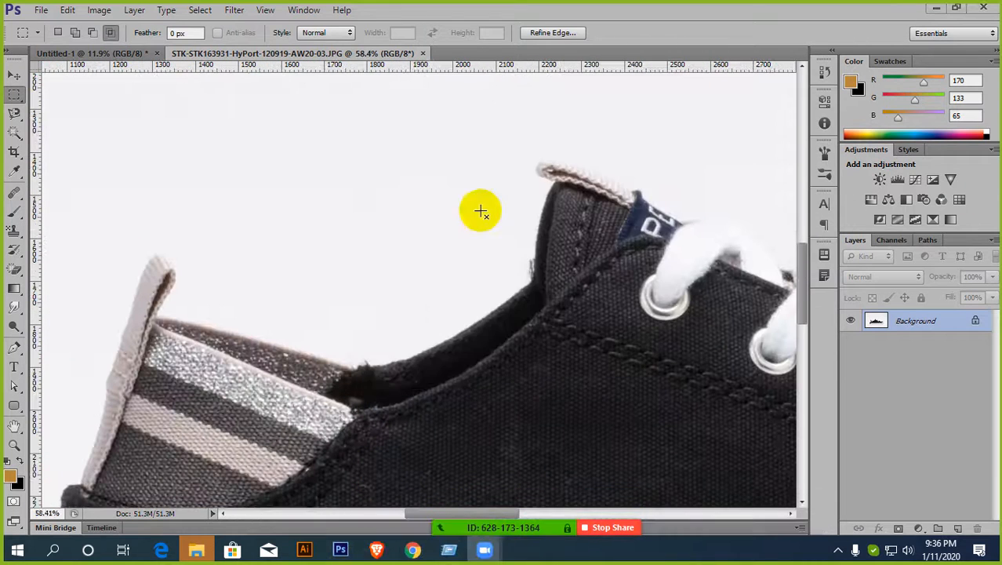
# - Activate the Pen tool for drawing a path around the sneaker
pyautogui.click(14, 350)
pyautogui.click(51, 345)
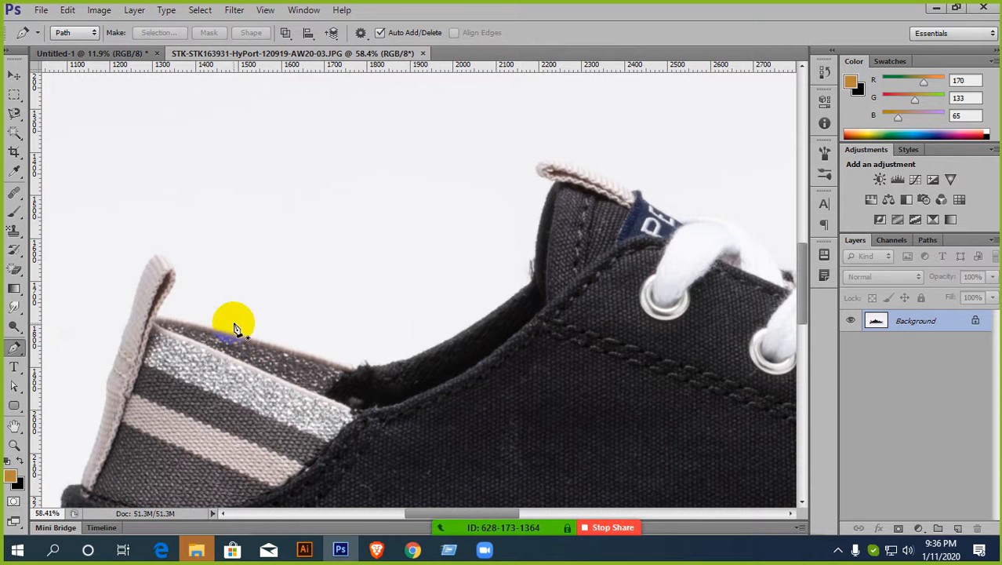
# - Examine the sneaker's heel and the lower edge of the sole up close, checking where the outsole meets its shadow
pyautogui.scroll(-3, 236, 329)
pyautogui.scroll(2, 320, 354)
pyautogui.scroll(-1, 298, 398)
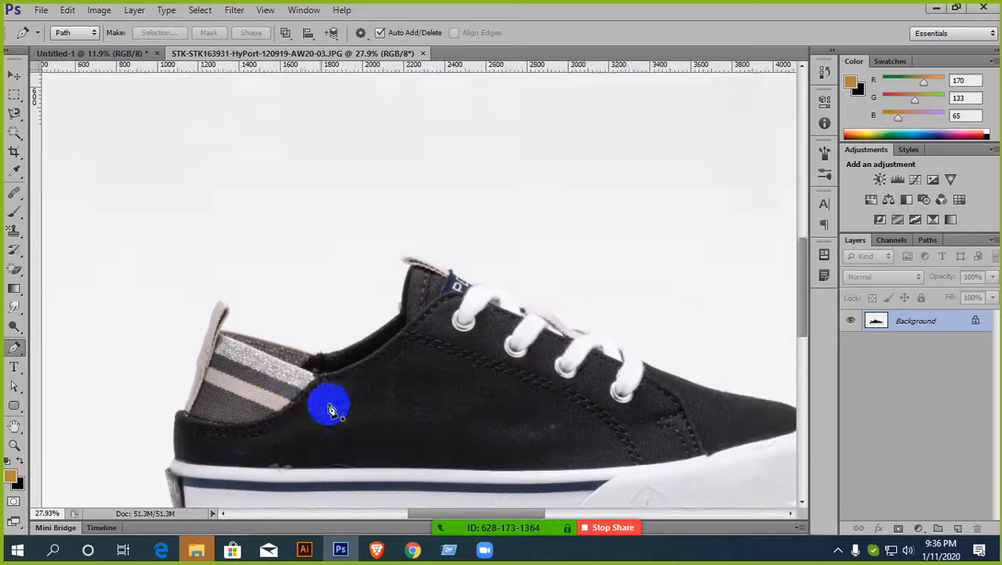
pyautogui.scroll(-3, 345, 369)
pyautogui.hscroll(-2, 373, 306)
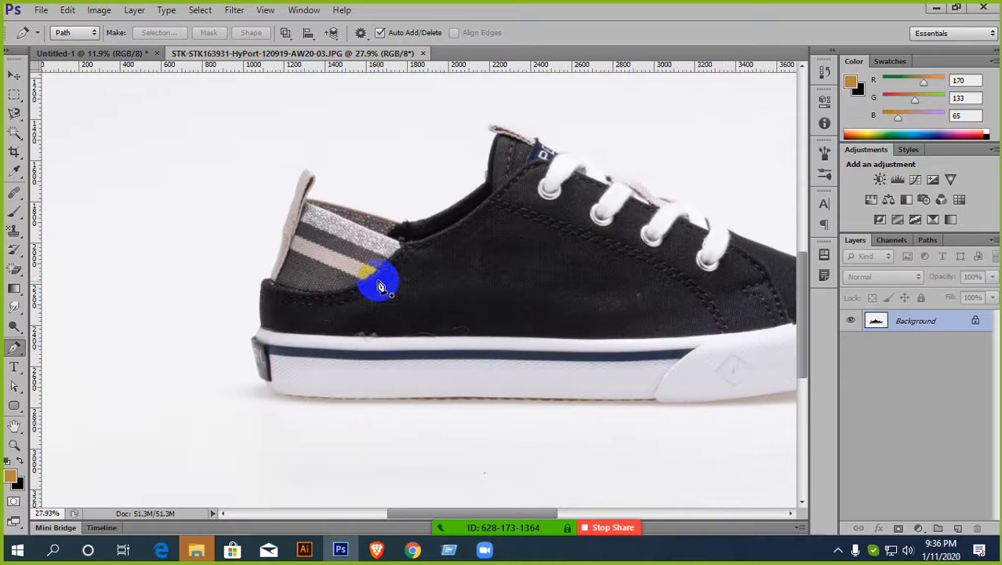
pyautogui.scroll(2, 398, 385)
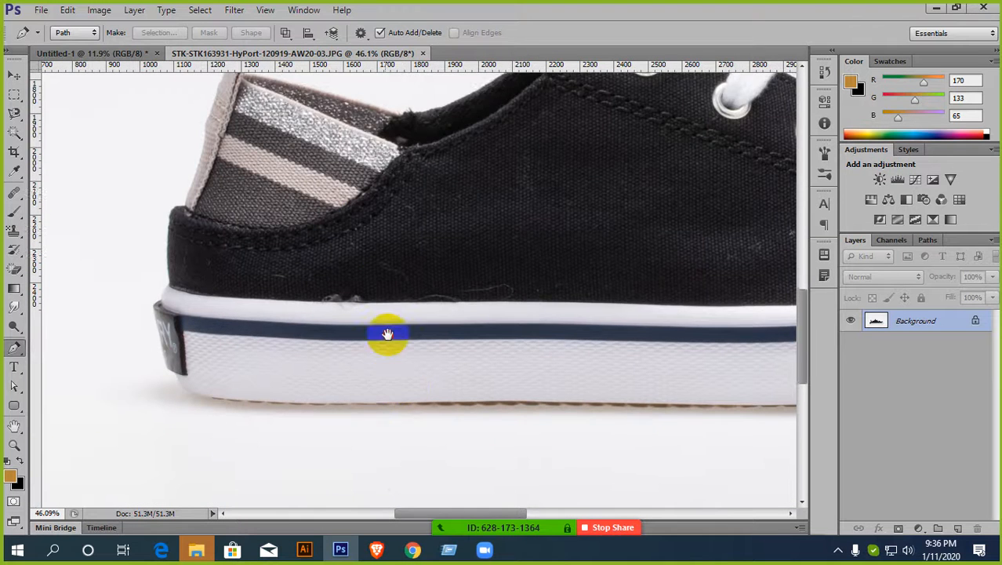
pyautogui.scroll(-2, 386, 340)
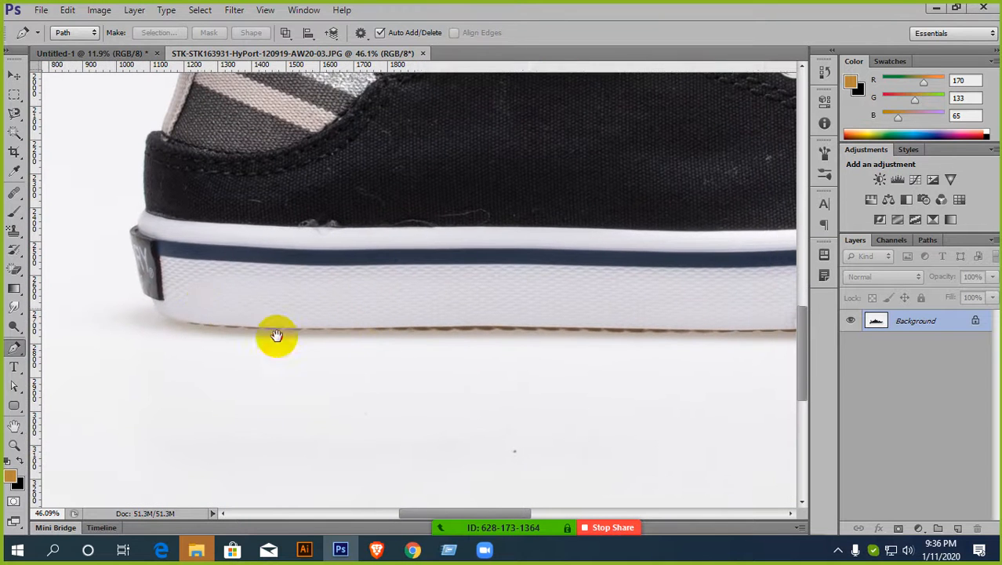
pyautogui.scroll(1, 273, 333)
pyautogui.hscroll(-2, 272, 332)
pyautogui.scroll(5, 336, 356)
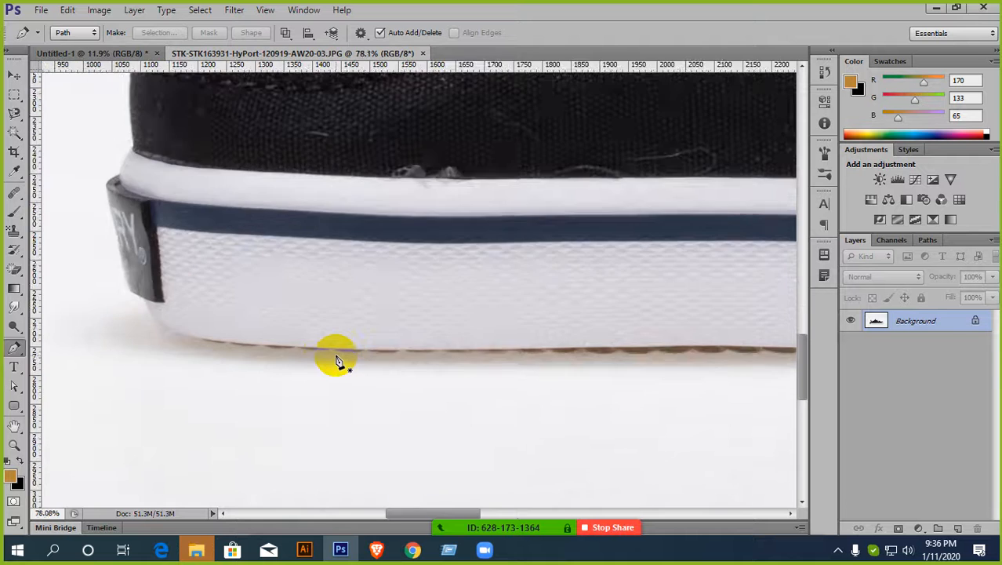
pyautogui.scroll(-8, 336, 356)
pyautogui.scroll(-1, 620, 374)
pyautogui.scroll(12, 525, 345)
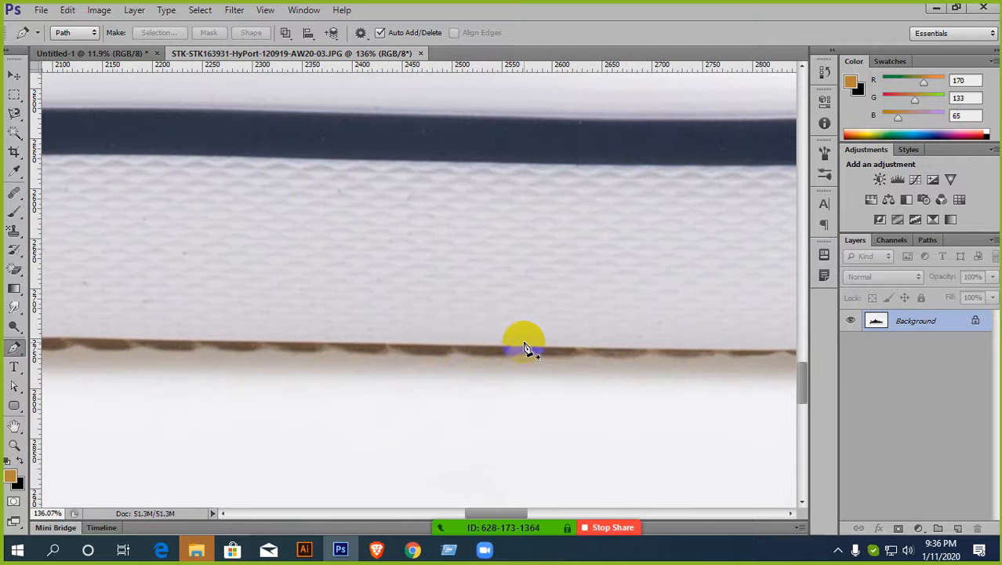
pyautogui.scroll(-14, 461, 355)
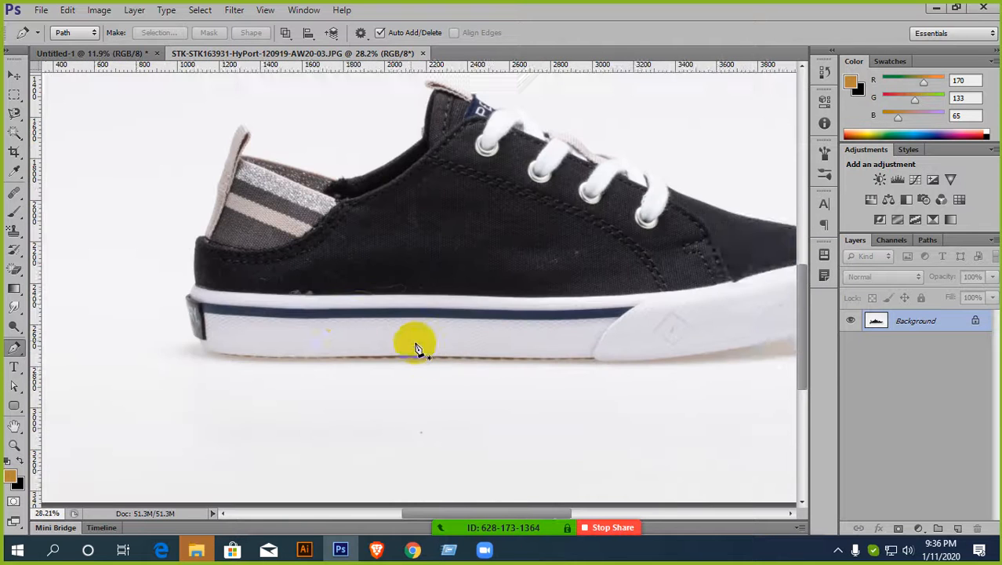
pyautogui.scroll(2, 417, 348)
pyautogui.scroll(10, 329, 356)
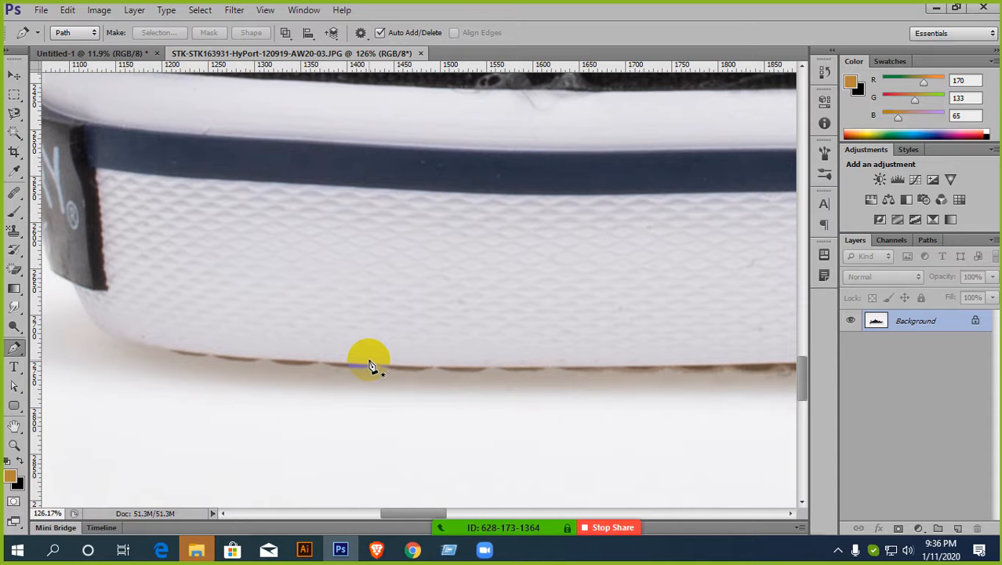
pyautogui.scroll(-4, 477, 342)
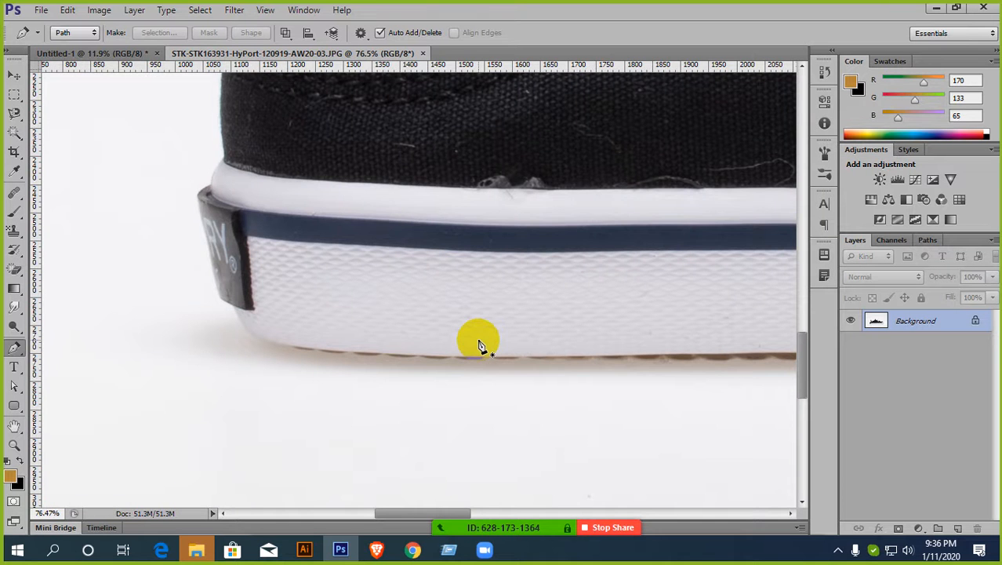
pyautogui.scroll(-10, 480, 345)
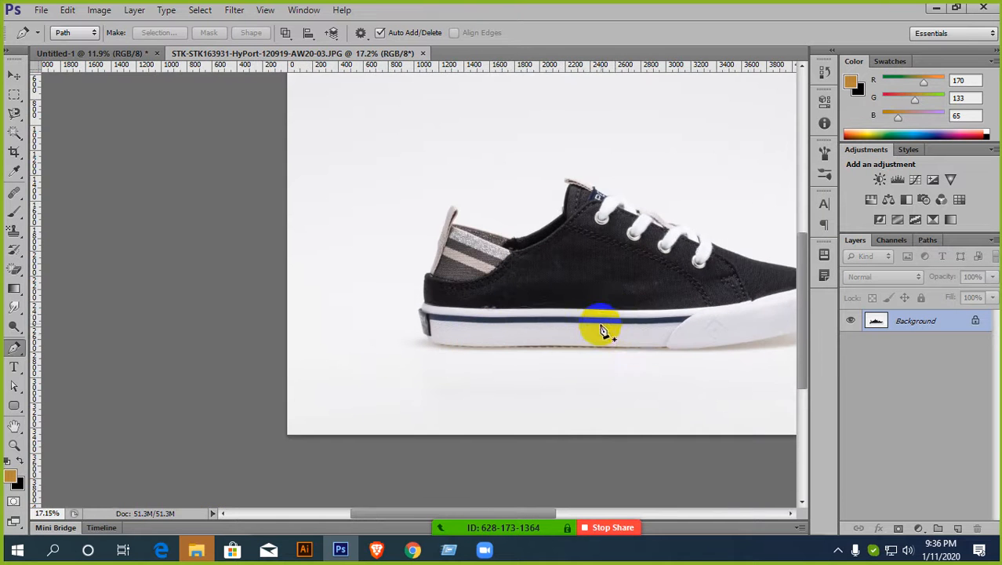
# - Try a rough Pen path from the bottom of the sole around the heel to the pull tab, and undo it
pyautogui.moveTo(604, 331); pyautogui.dragTo(413, 302)
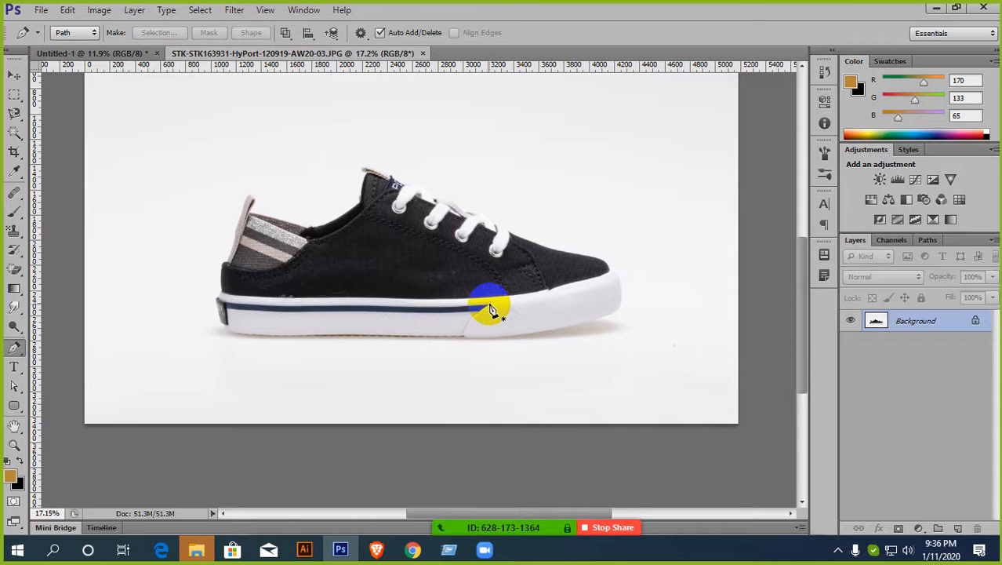
pyautogui.click(371, 335)
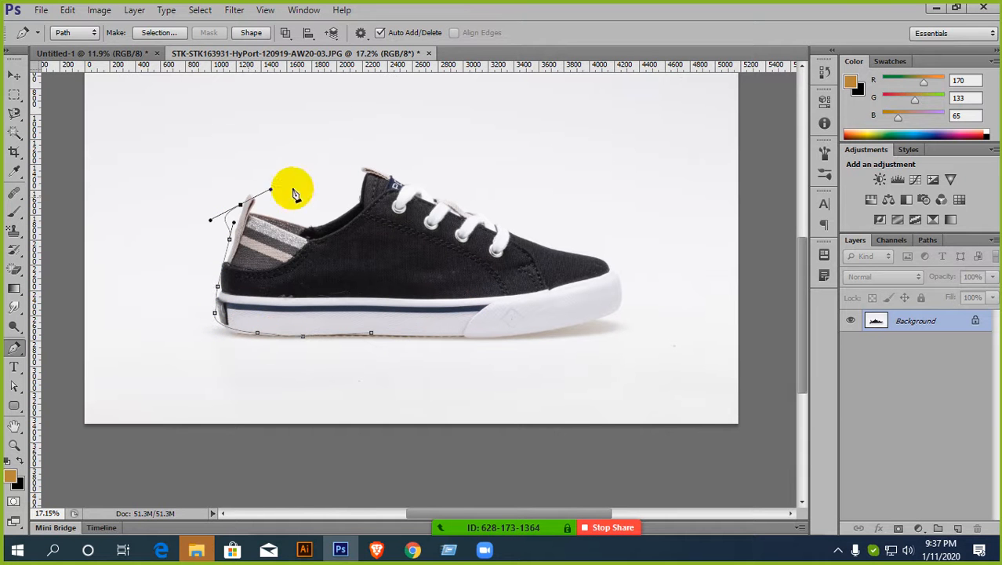
pyautogui.click(374, 196)
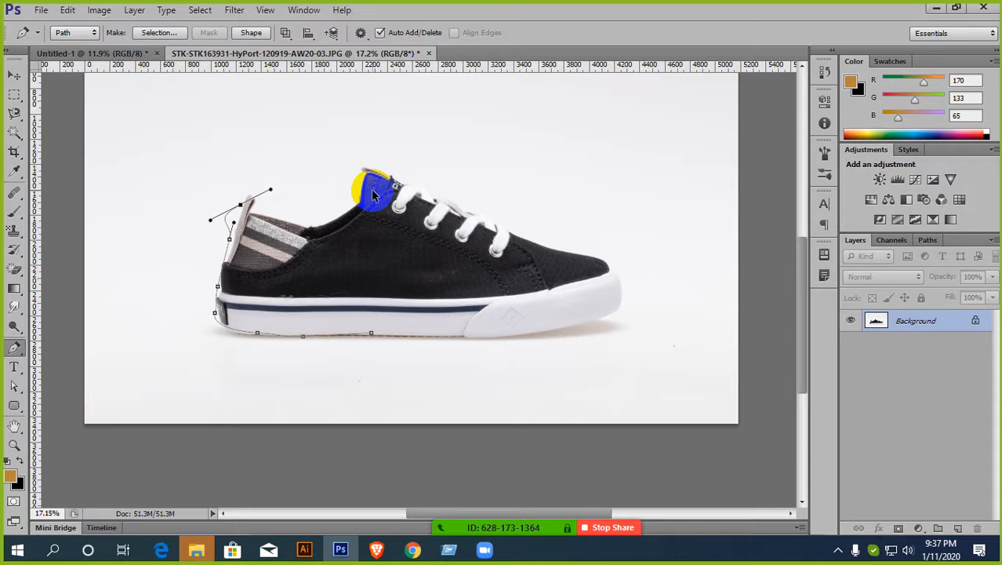
pyautogui.hotkey('ctrl', 'alt', 'z')
pyautogui.hotkey('ctrl', 'alt', 'z')
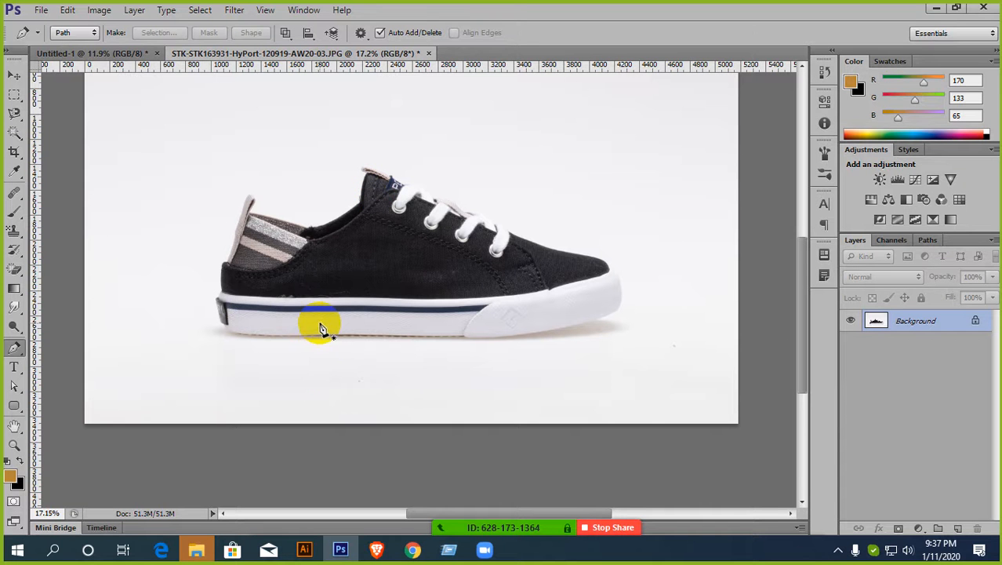
# - Examine the brown outsole line along the bottom of the sole to judge where the path should run
pyautogui.scroll(5, 305, 335)
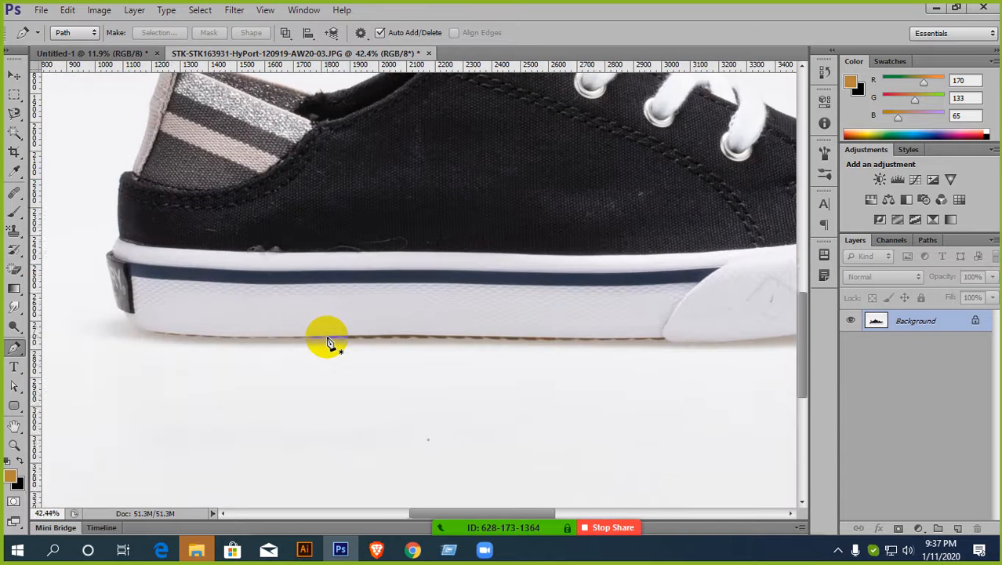
pyautogui.scroll(1, 328, 343)
pyautogui.moveTo(300, 305); pyautogui.dragTo(398, 304)
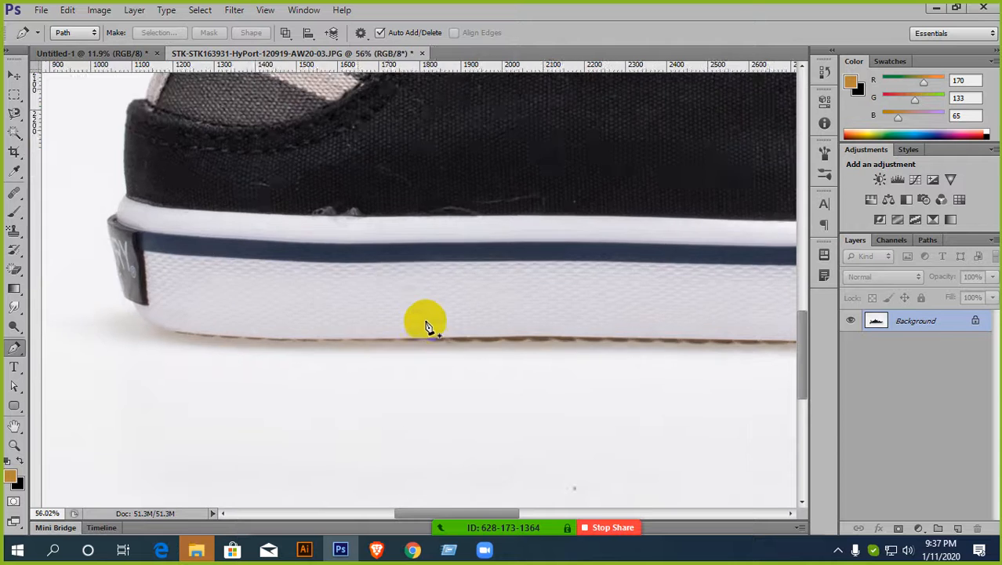
pyautogui.scroll(8, 425, 325)
pyautogui.scroll(-3, 481, 270)
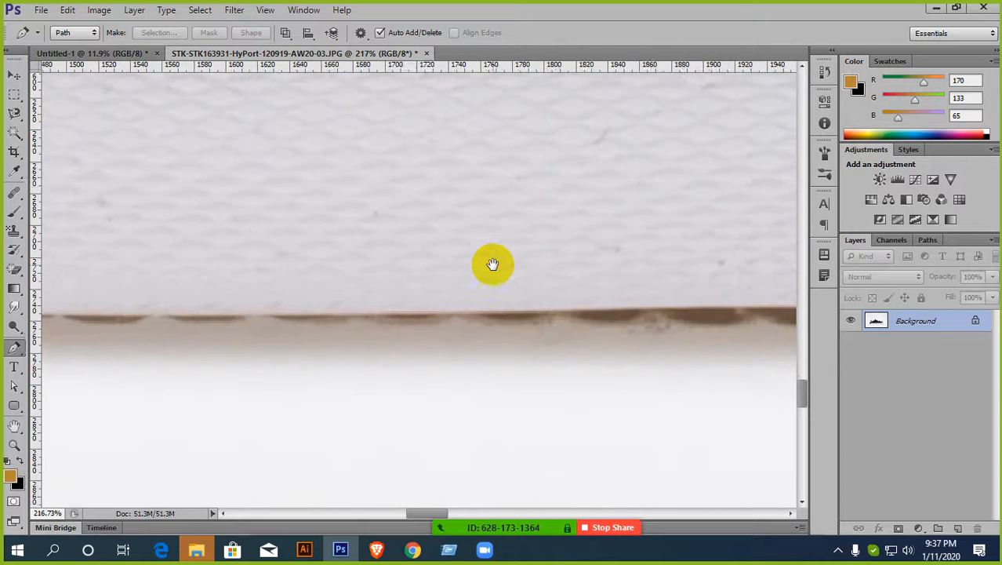
pyautogui.scroll(2, 541, 255)
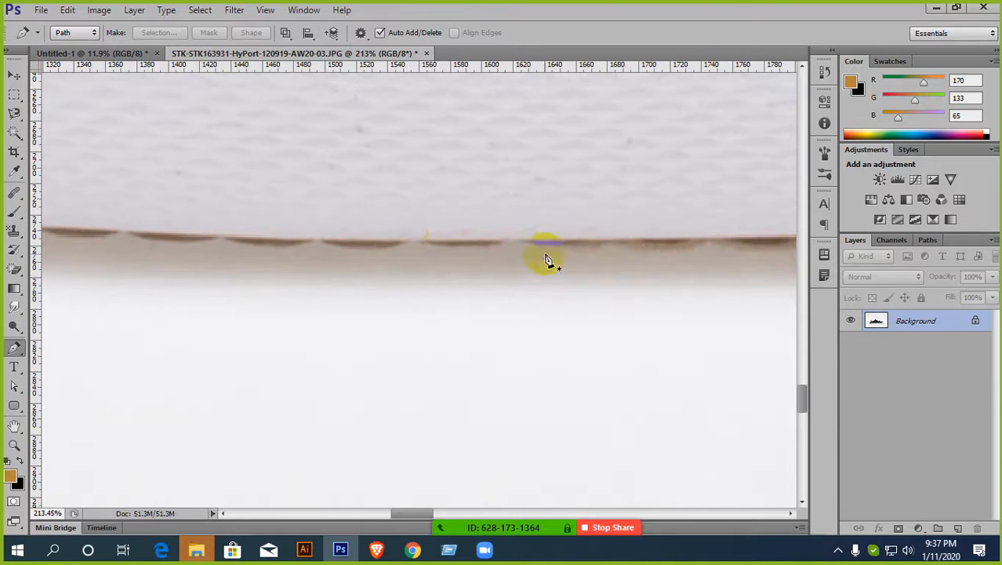
pyautogui.scroll(-8, 407, 243)
pyautogui.moveTo(402, 246); pyautogui.dragTo(376, 246)
pyautogui.scroll(-2, 377, 243)
pyautogui.scroll(-1, 492, 262)
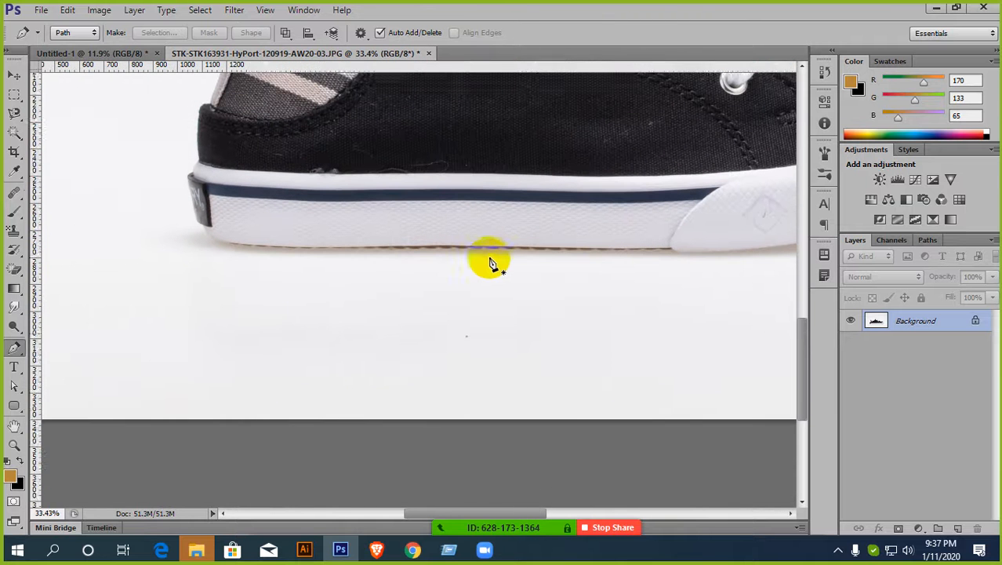
# - Open the Zoom meeting's participant list, look through its feedback options and close the list
pyautogui.moveTo(495, 523)
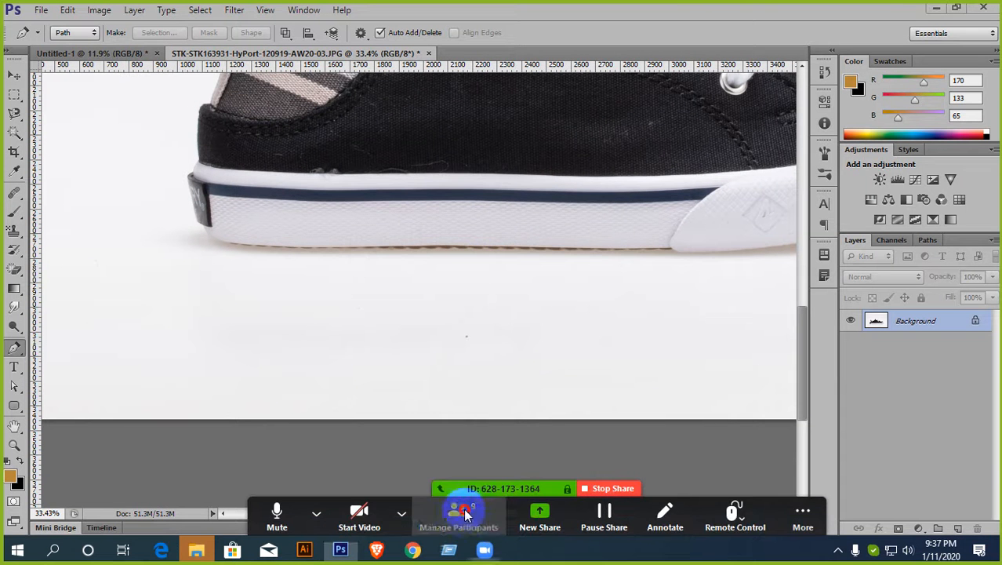
pyautogui.click(459, 512)
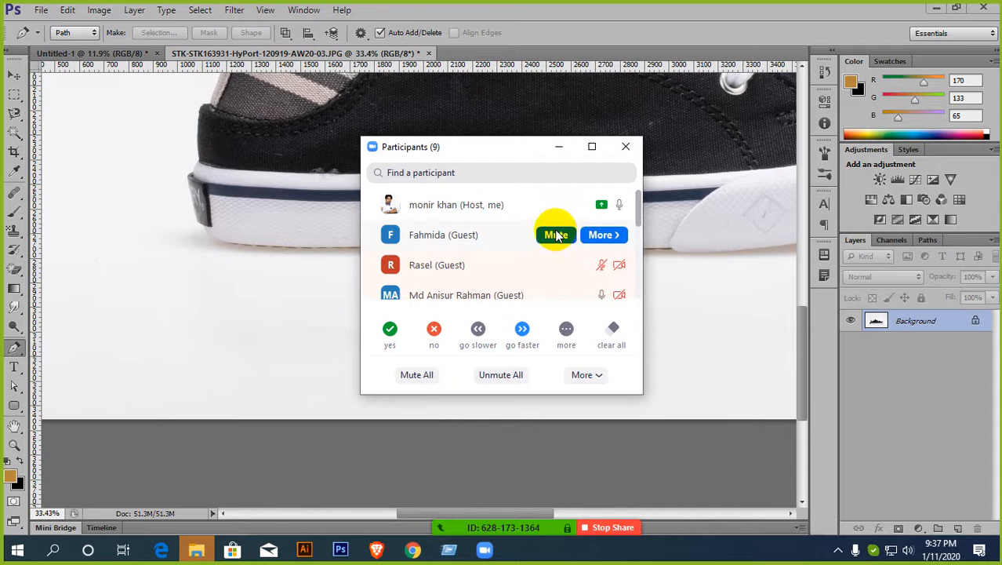
pyautogui.click(572, 332)
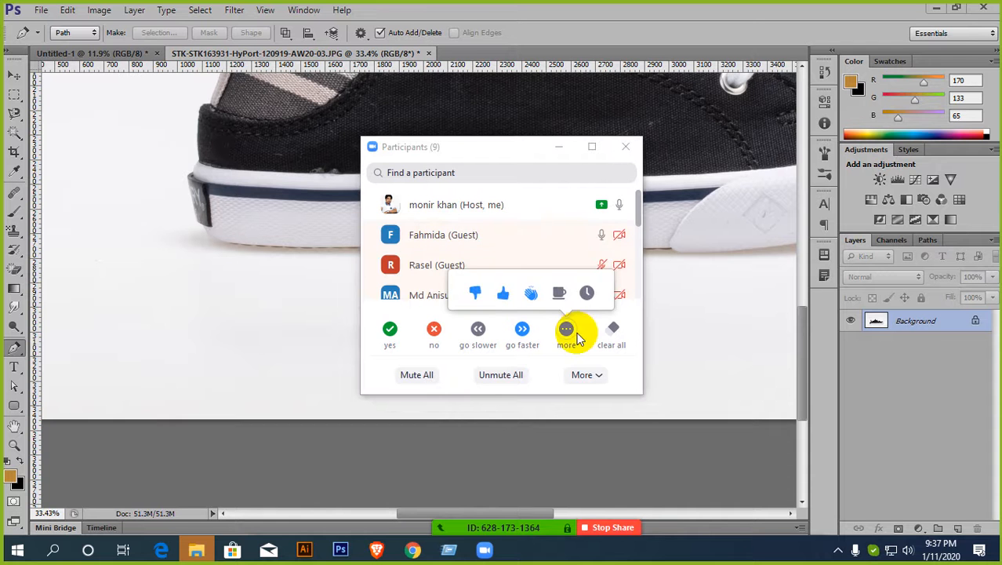
pyautogui.click(626, 146)
# - Try a two-anchor Pen path along the bottom of the sole toward the heel, shaping the segment with the second anchor's direction handles
pyautogui.scroll(3, 486, 268)
pyautogui.scroll(-3, 486, 268)
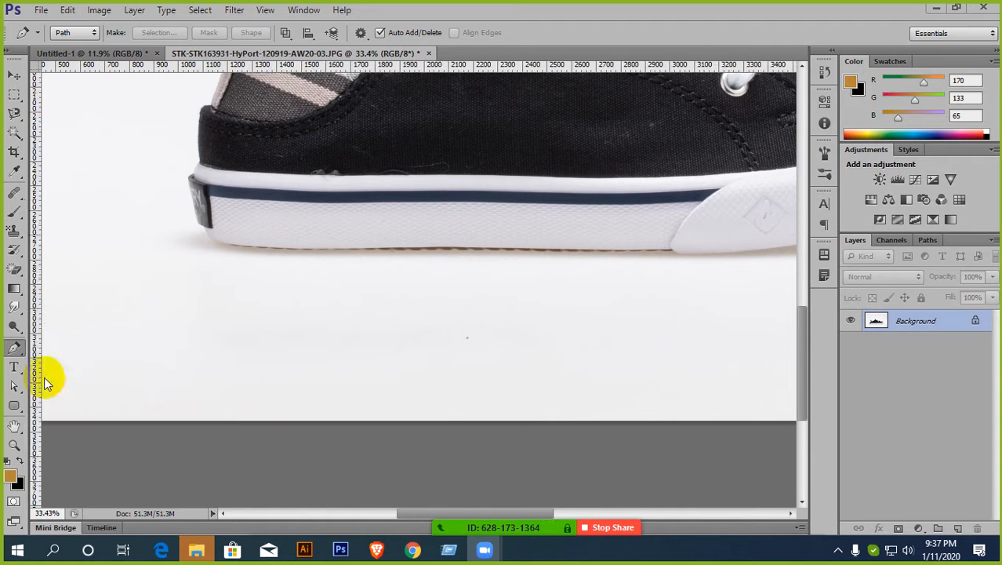
pyautogui.scroll(2, 463, 230)
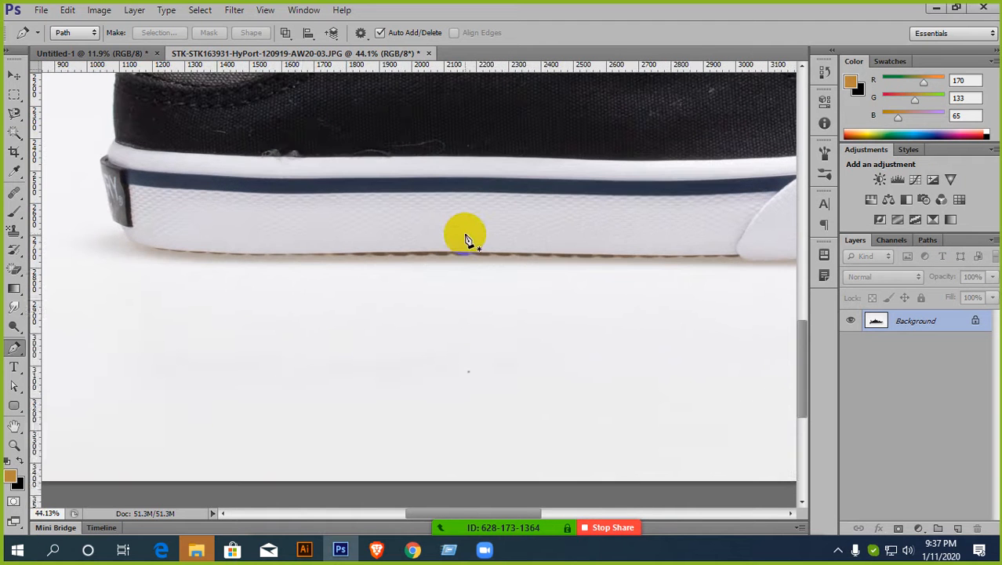
pyautogui.scroll(-2, 462, 272)
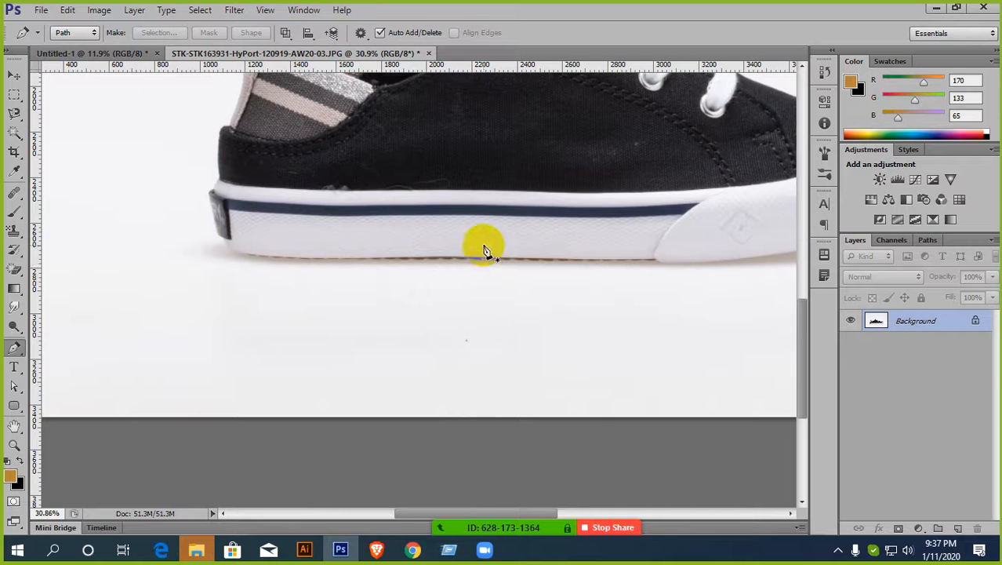
pyautogui.scroll(2, 484, 251)
pyautogui.moveTo(389, 263); pyautogui.dragTo(465, 283)
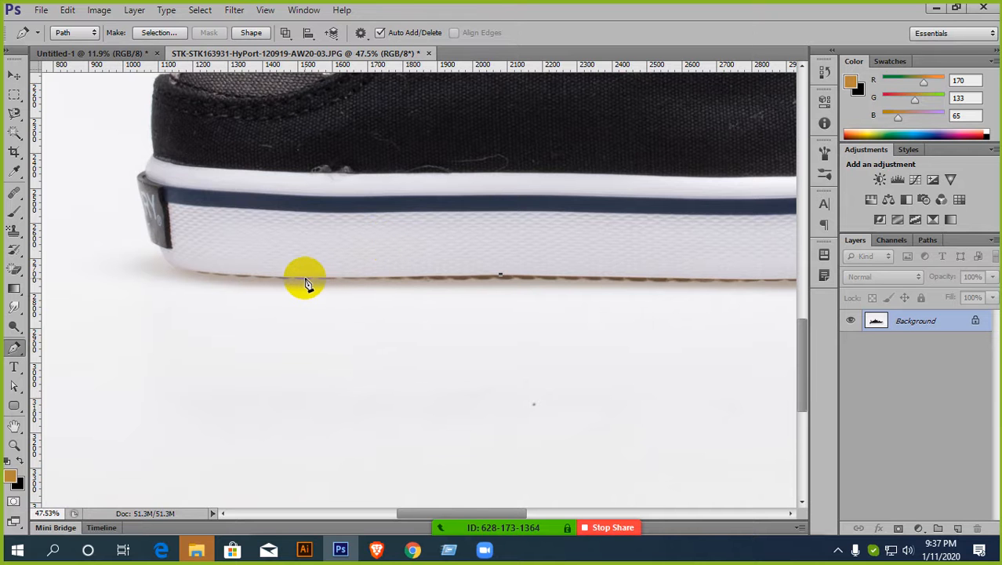
pyautogui.moveTo(281, 279); pyautogui.dragTo(263, 243)
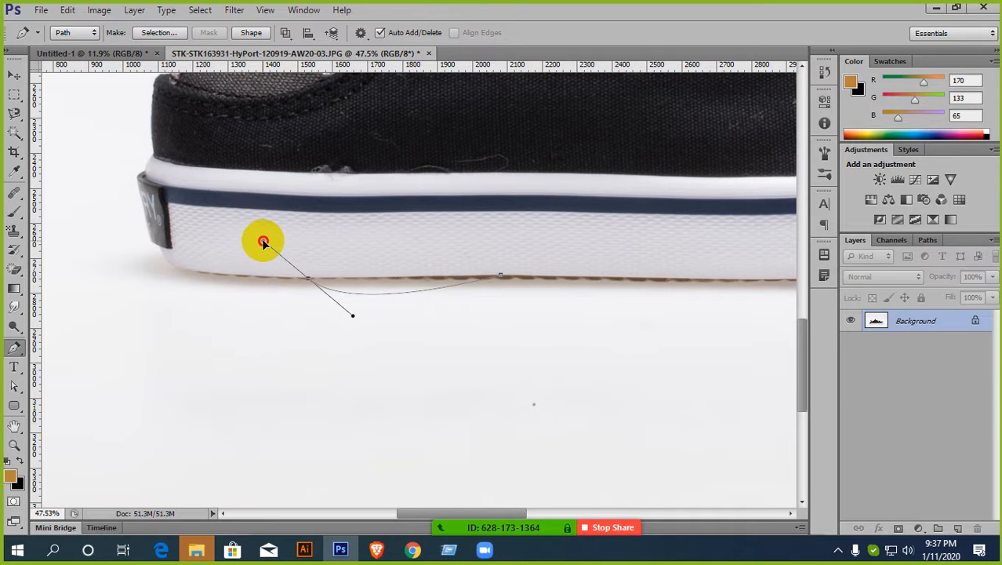
pyautogui.moveTo(322, 284); pyautogui.dragTo(298, 277)
pyautogui.moveTo(291, 274); pyautogui.dragTo(240, 332)
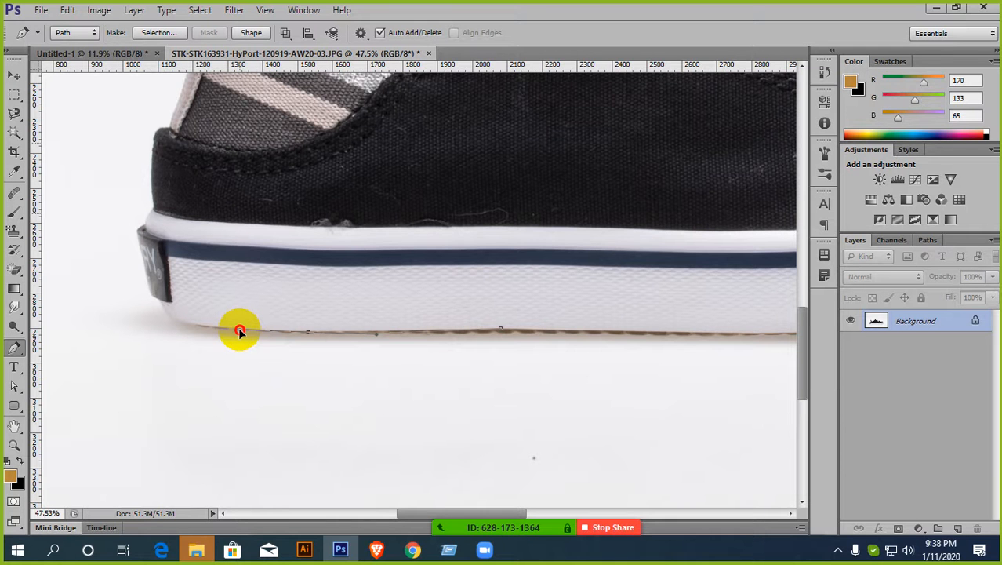
pyautogui.moveTo(240, 332)
pyautogui.mouseDown()
pyautogui.moveTo(239, 291)
pyautogui.moveTo(243, 329)
pyautogui.mouseUp()
pyautogui.moveTo(307, 332); pyautogui.dragTo(258, 340)
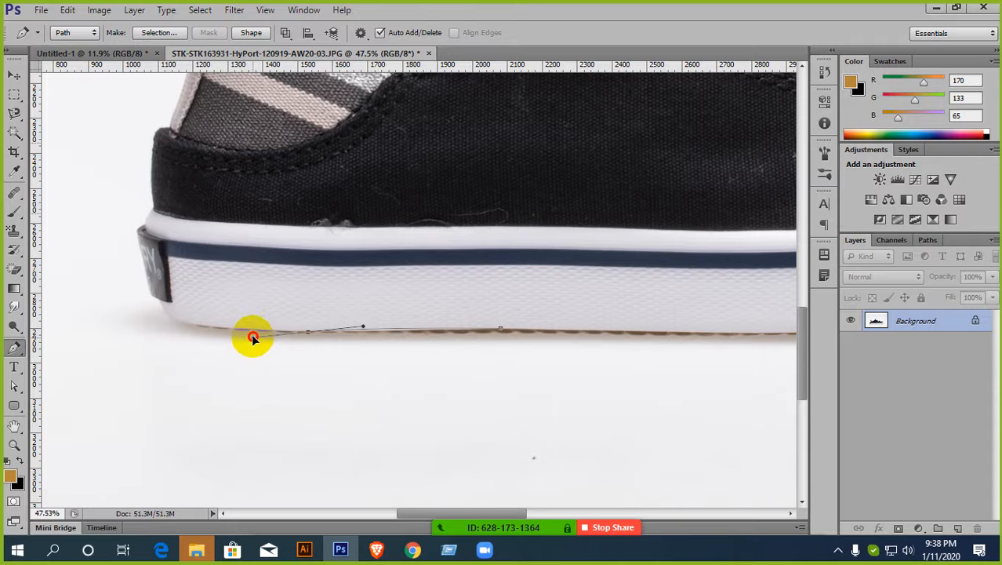
pyautogui.moveTo(252, 337); pyautogui.dragTo(228, 337)
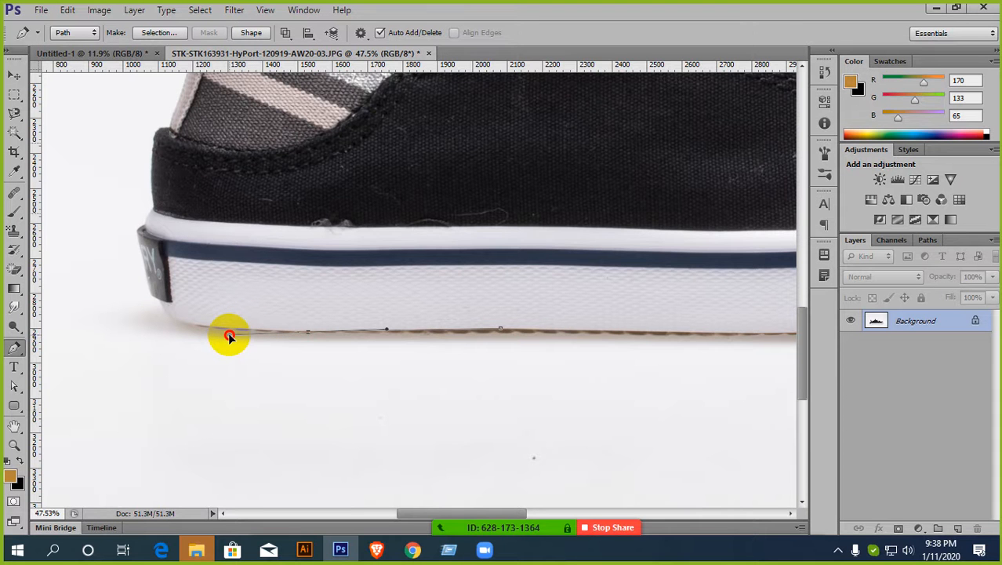
# - Examine the path segment up close along the sole, comparing its curve and direction handles with the brown outsole line
pyautogui.scroll(3, 430, 336)
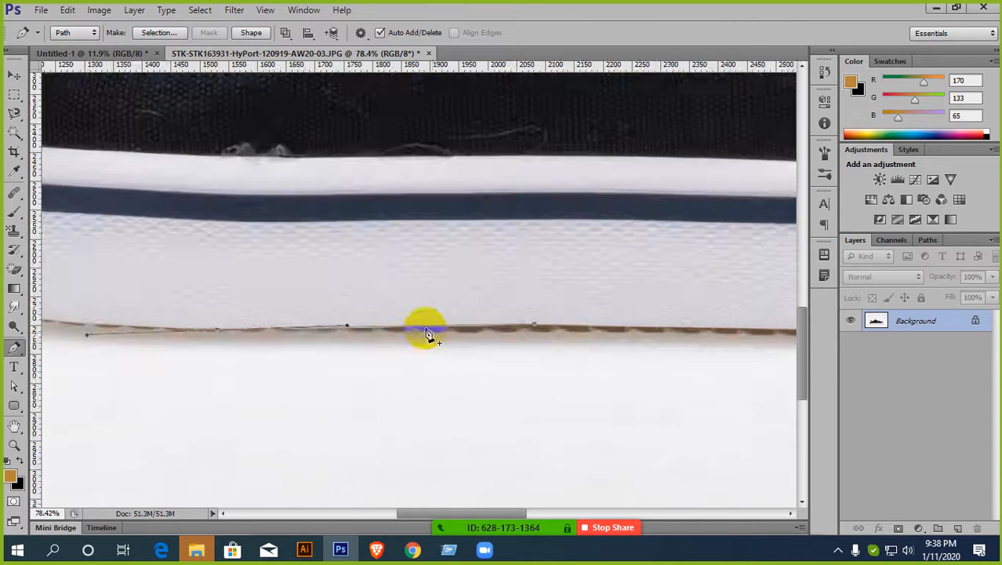
pyautogui.scroll(3, 430, 335)
pyautogui.scroll(-1, 377, 335)
pyautogui.moveTo(376, 336); pyautogui.dragTo(589, 322)
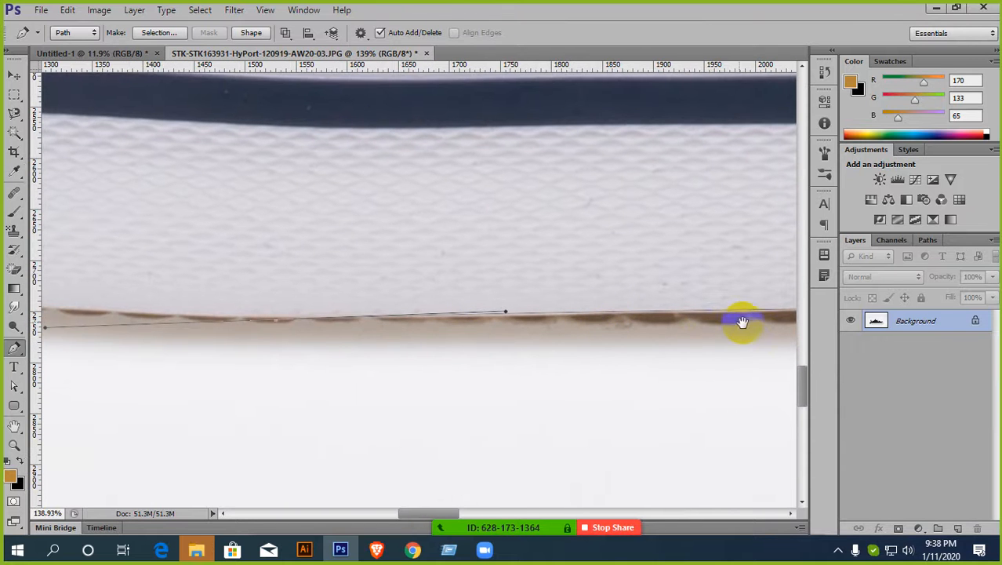
pyautogui.moveTo(743, 322); pyautogui.dragTo(425, 302)
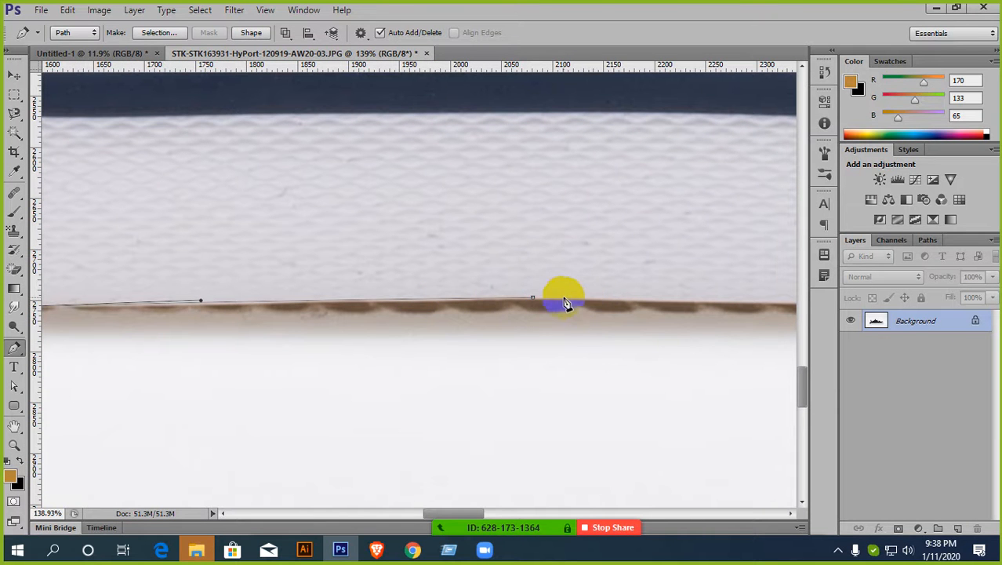
pyautogui.scroll(-2, 543, 302)
pyautogui.moveTo(269, 290); pyautogui.dragTo(629, 309)
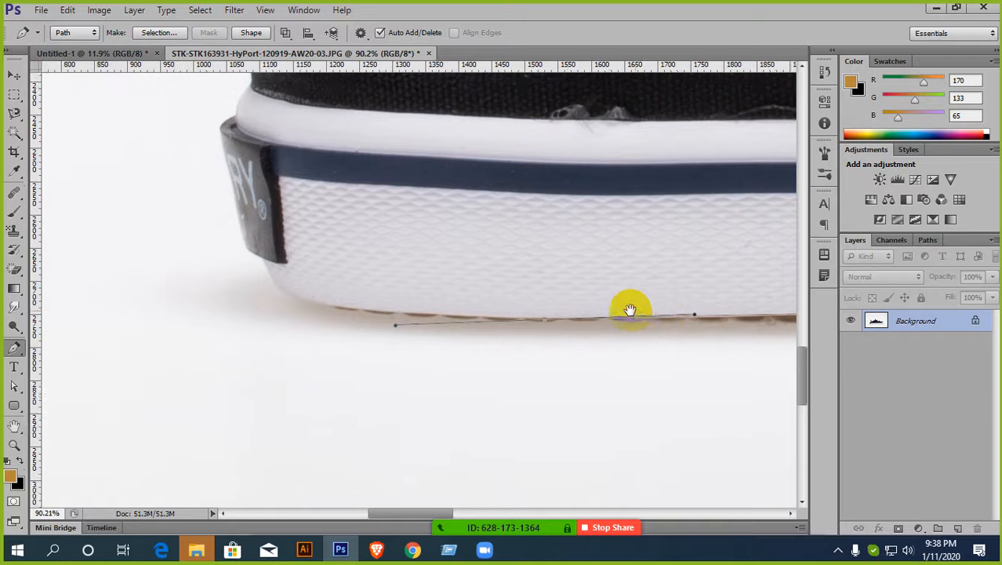
pyautogui.scroll(-2, 539, 330)
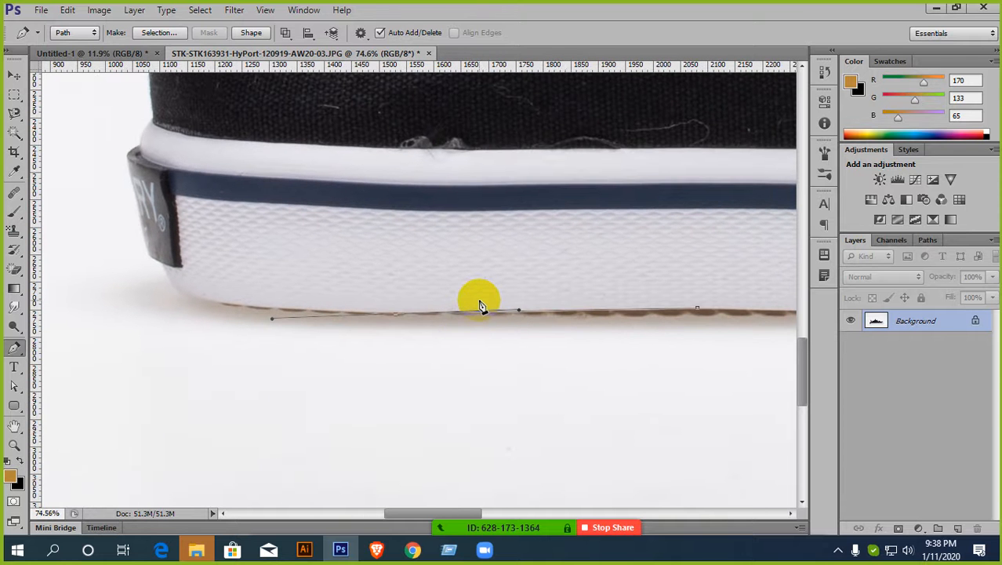
pyautogui.scroll(-3, 402, 308)
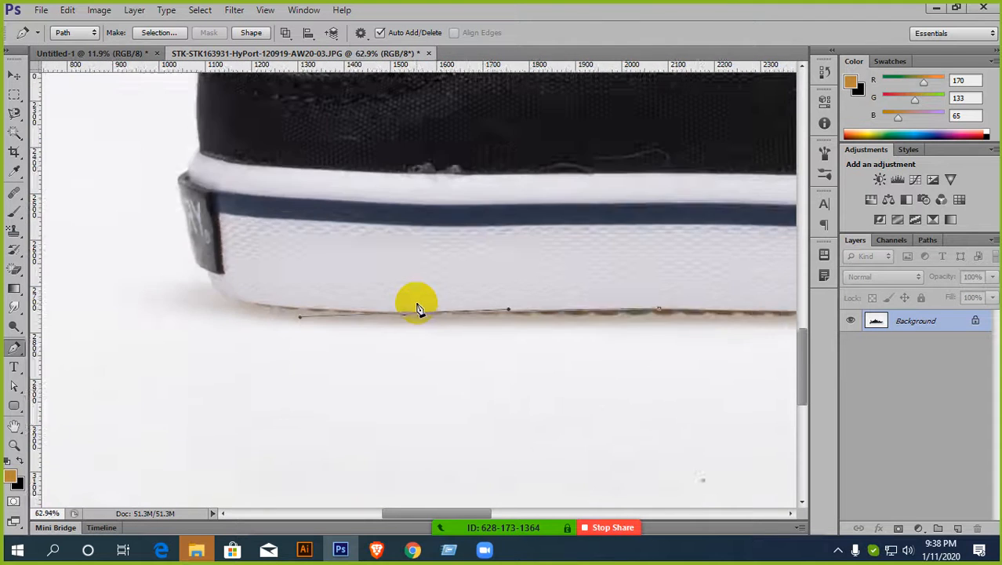
pyautogui.scroll(2, 418, 307)
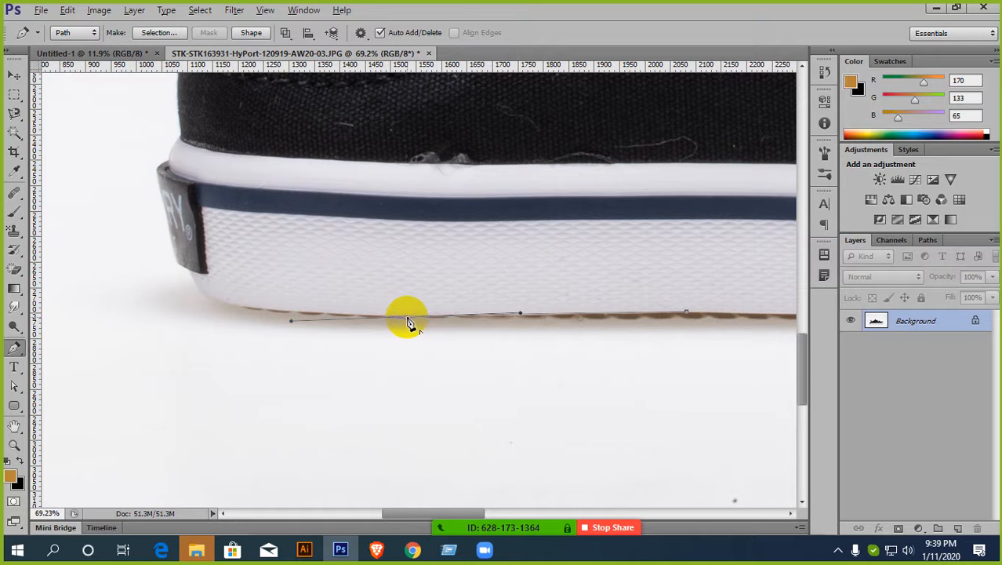
pyautogui.scroll(5, 403, 325)
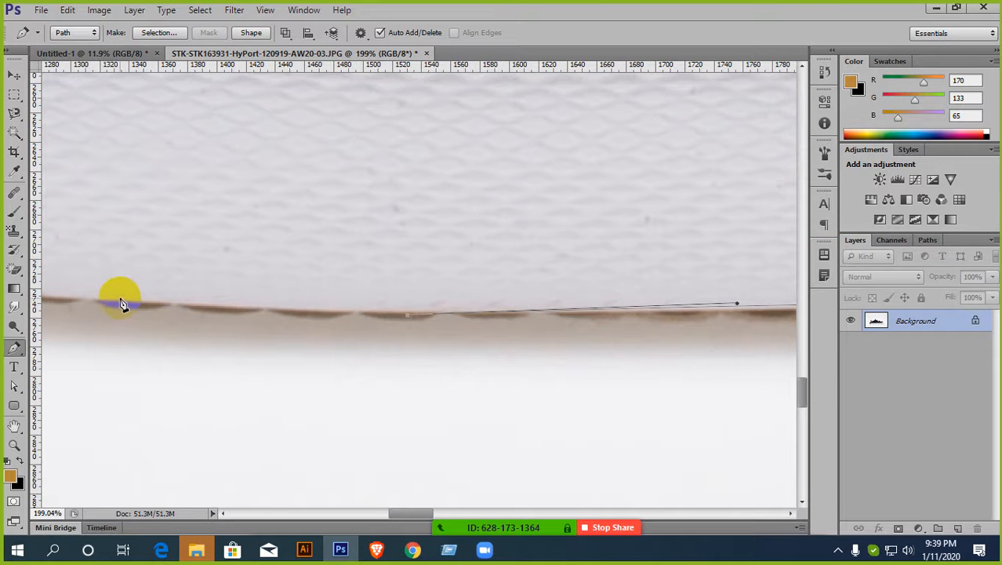
# - Try extending the path to the heel's lower curve, removing the forward direction handles, and undo the whole path
pyautogui.moveTo(120, 302); pyautogui.dragTo(208, 286)
pyautogui.keyDown('alt'); pyautogui.click(363, 299); pyautogui.keyUp('alt')
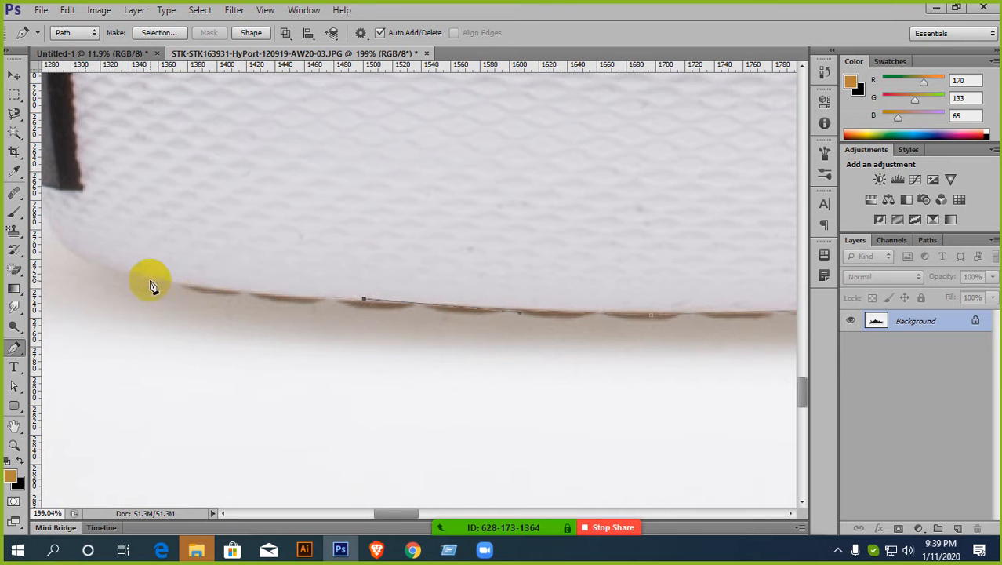
pyautogui.moveTo(123, 271); pyautogui.dragTo(70, 249)
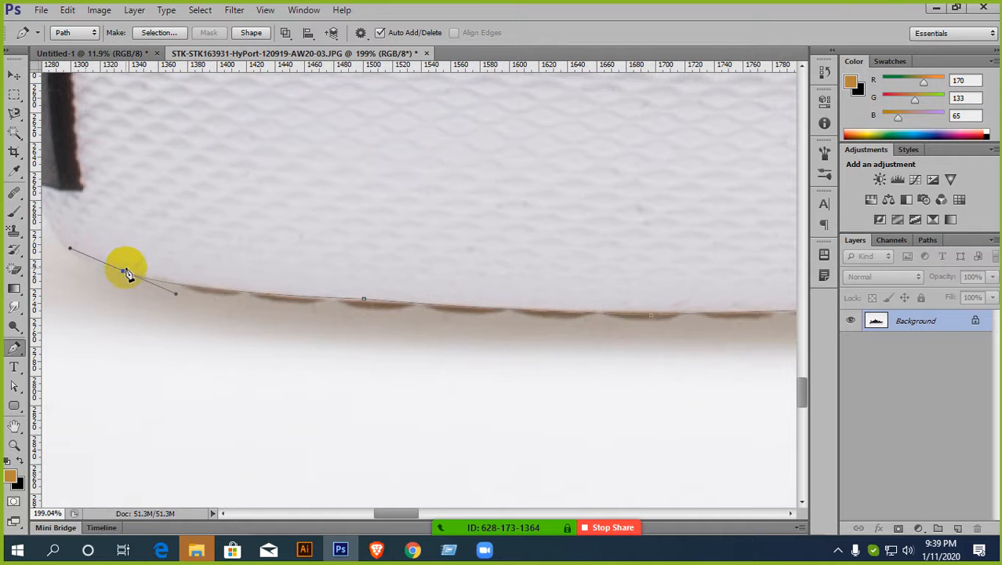
pyautogui.scroll(-2, 149, 287)
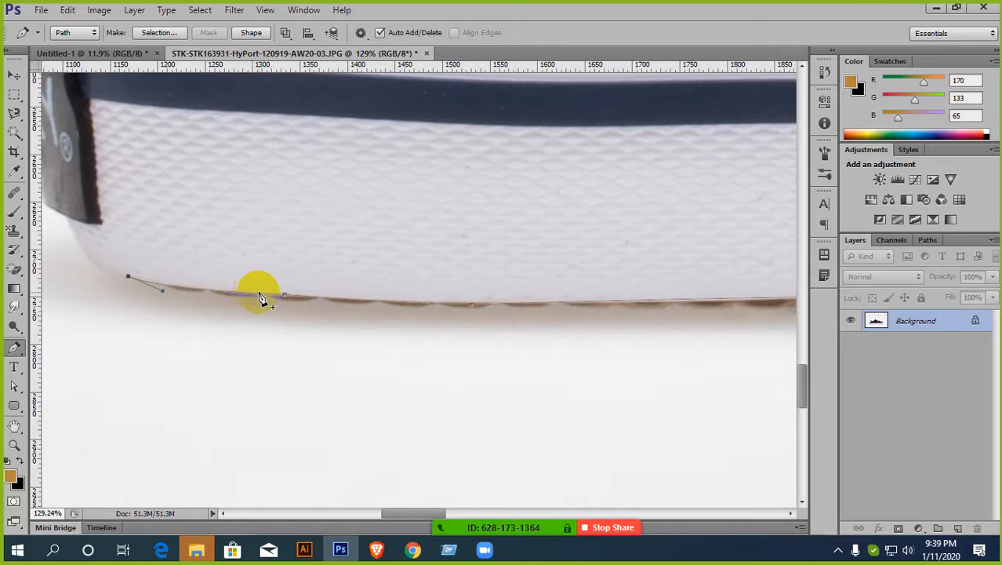
pyautogui.scroll(2, 253, 298)
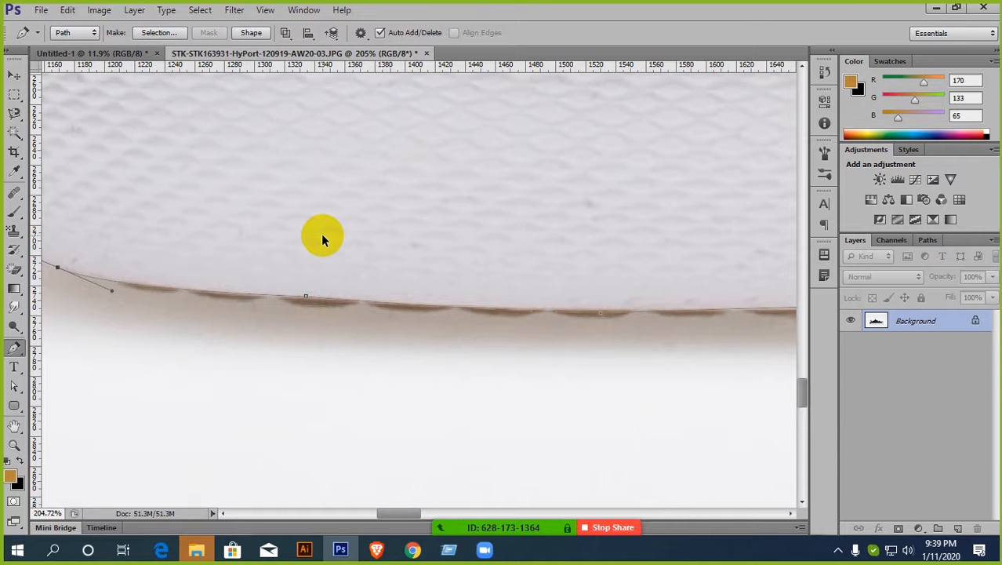
pyautogui.hotkey('ctrl', 'z')
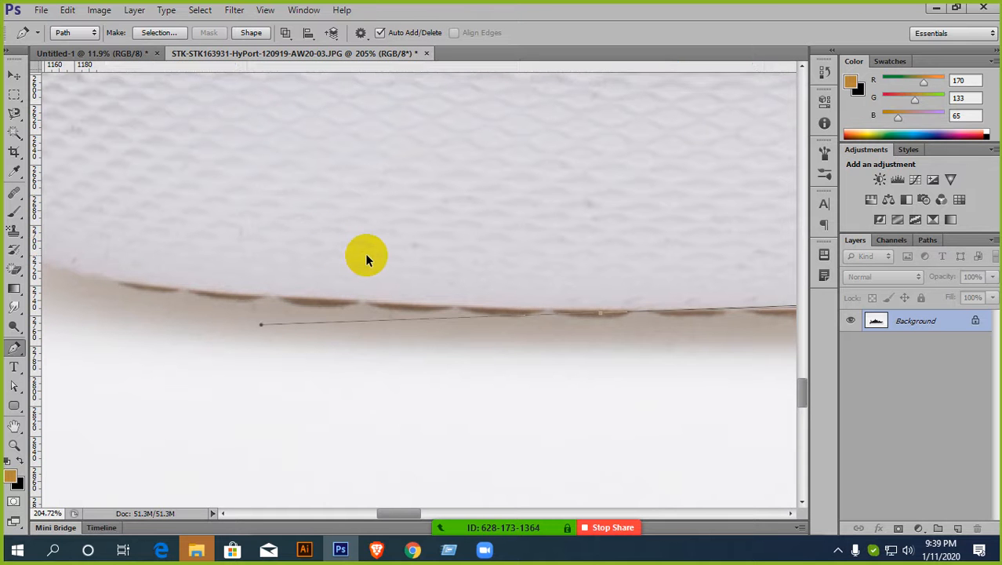
pyautogui.hotkey('ctrl', 'alt', 'z')
# - Start a new Pen path on the brown outsole line with a first anchor and a curved second anchor nearer the heel
pyautogui.scroll(-2, 368, 267)
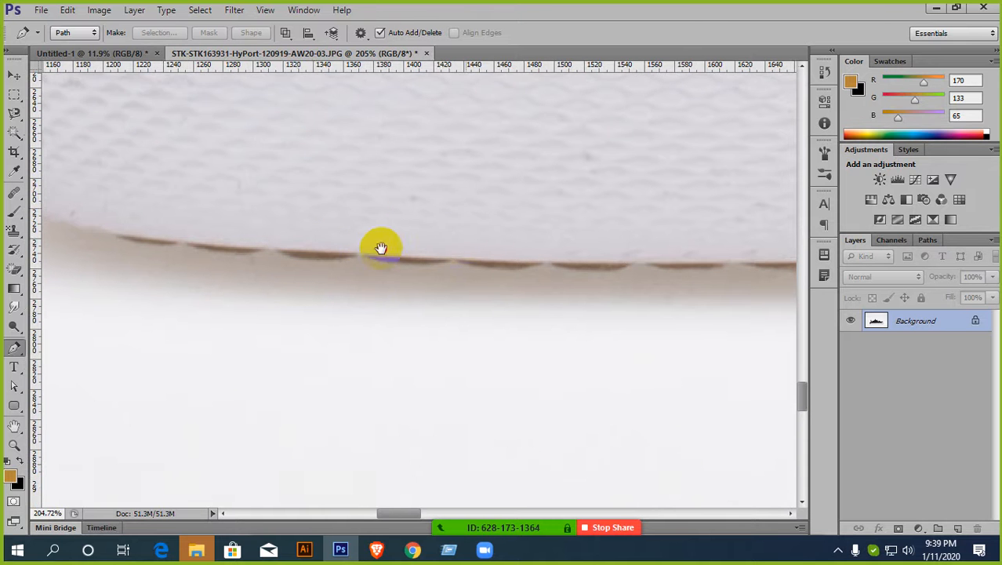
pyautogui.scroll(1, 379, 243)
pyautogui.scroll(-2, 387, 249)
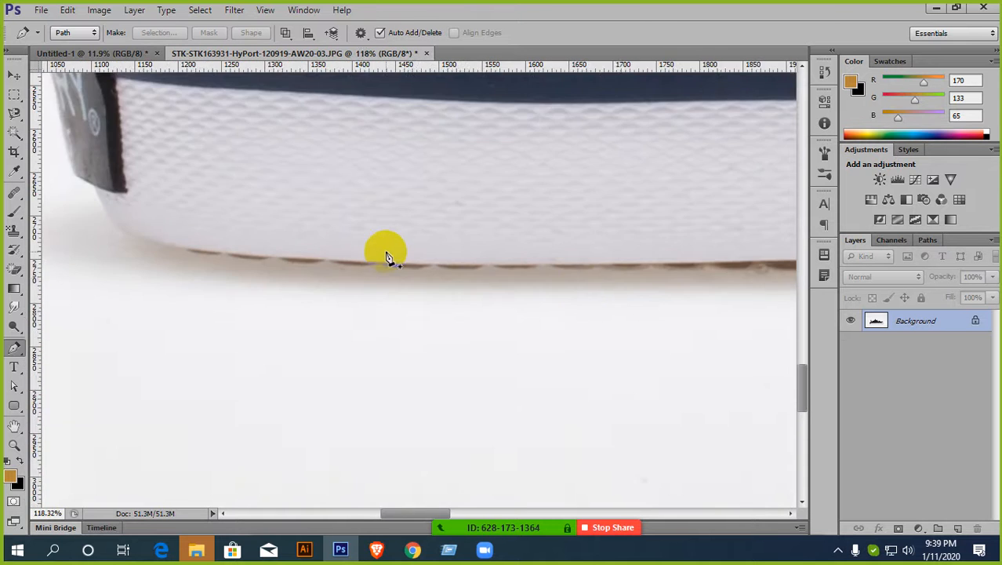
pyautogui.click(668, 262)
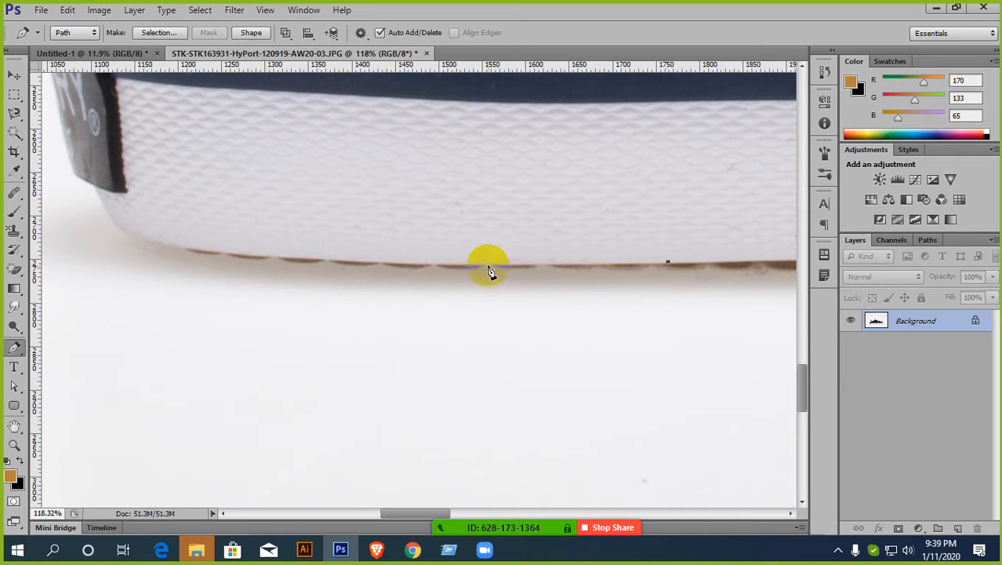
pyautogui.click(455, 263)
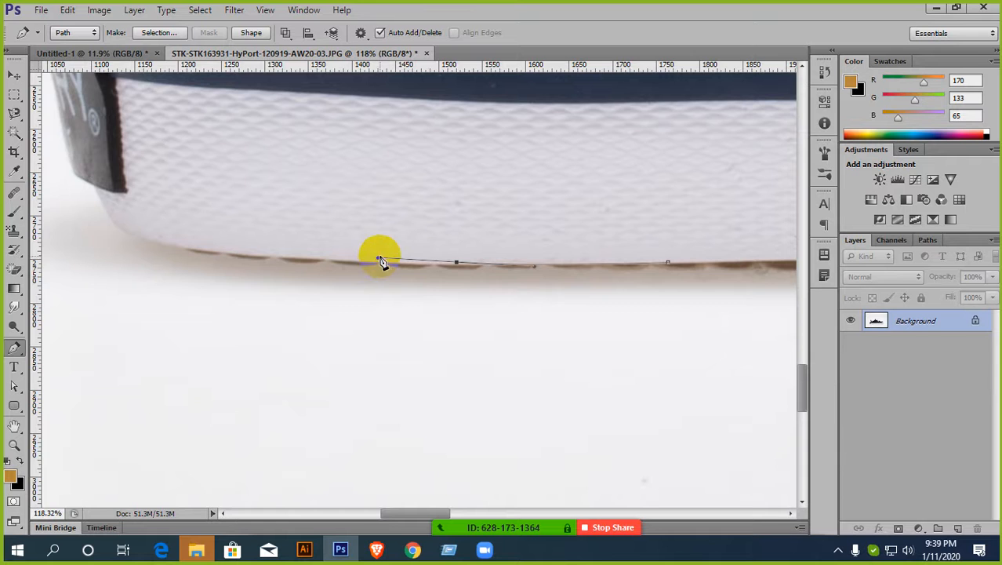
# - Redirect the second anchor's forward direction handle so that it runs closer to the outsole edge
pyautogui.scroll(10, 382, 261)
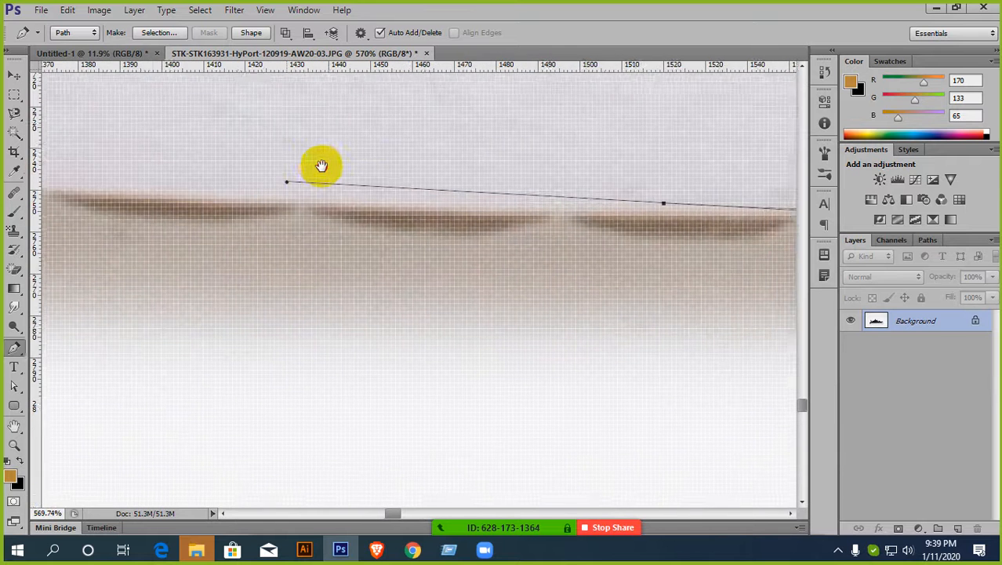
pyautogui.scroll(-4, 322, 166)
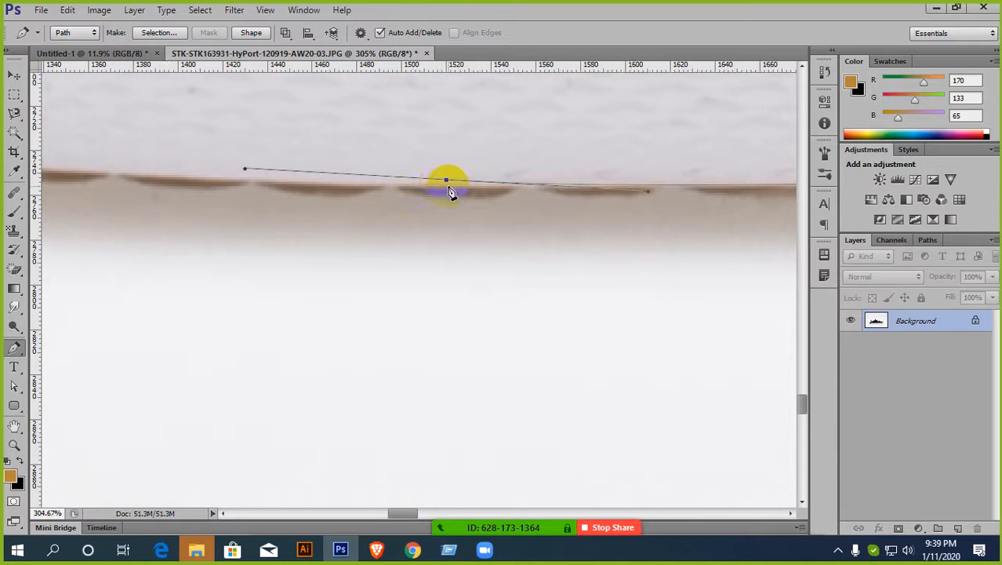
pyautogui.scroll(-3, 451, 193)
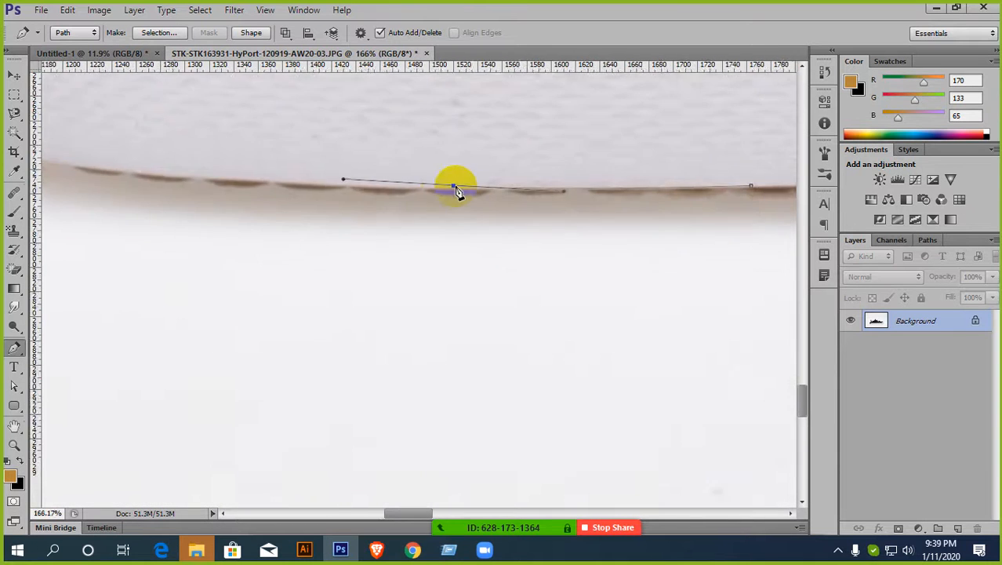
pyautogui.scroll(-2, 459, 193)
pyautogui.scroll(4, 370, 180)
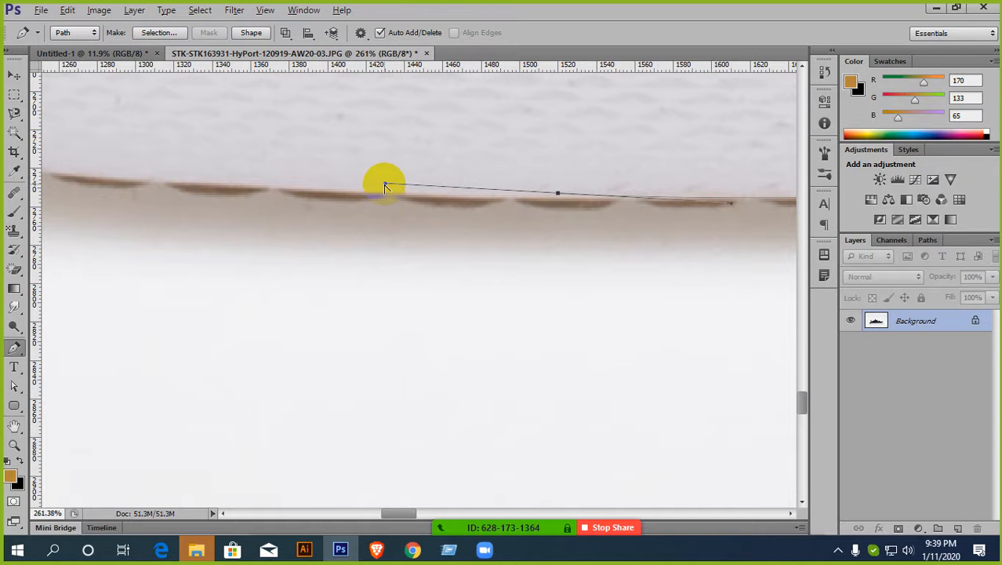
pyautogui.click(420, 189)
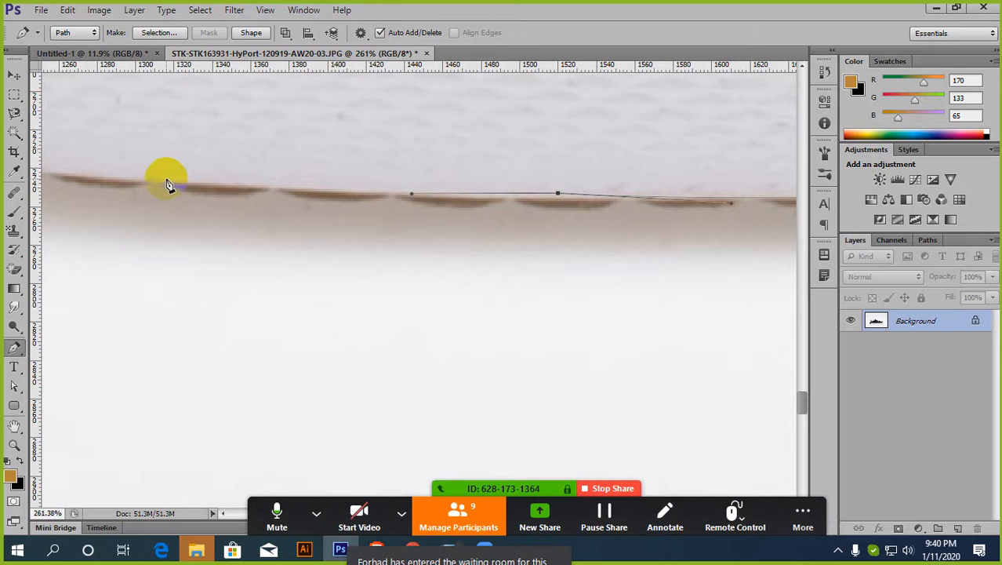
# - Add a third, curved anchor to the path farther along the outsole edge toward the heel
pyautogui.moveTo(166, 180); pyautogui.dragTo(126, 178)
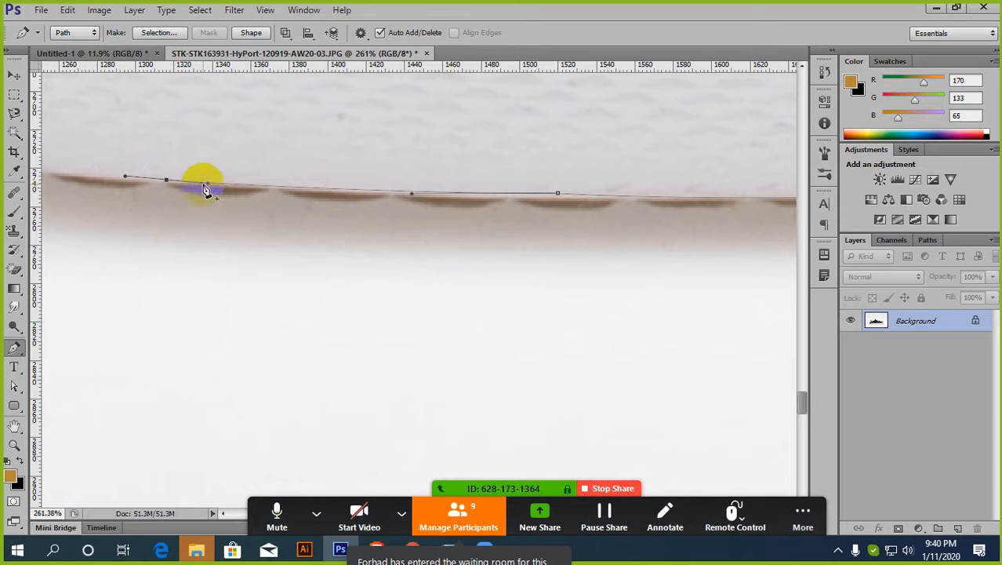
pyautogui.scroll(-3, 207, 183)
pyautogui.moveTo(223, 185); pyautogui.dragTo(559, 215)
pyautogui.moveTo(454, 211); pyautogui.dragTo(545, 224)
pyautogui.scroll(5, 580, 224)
pyautogui.hotkey('ctrl', 'r')
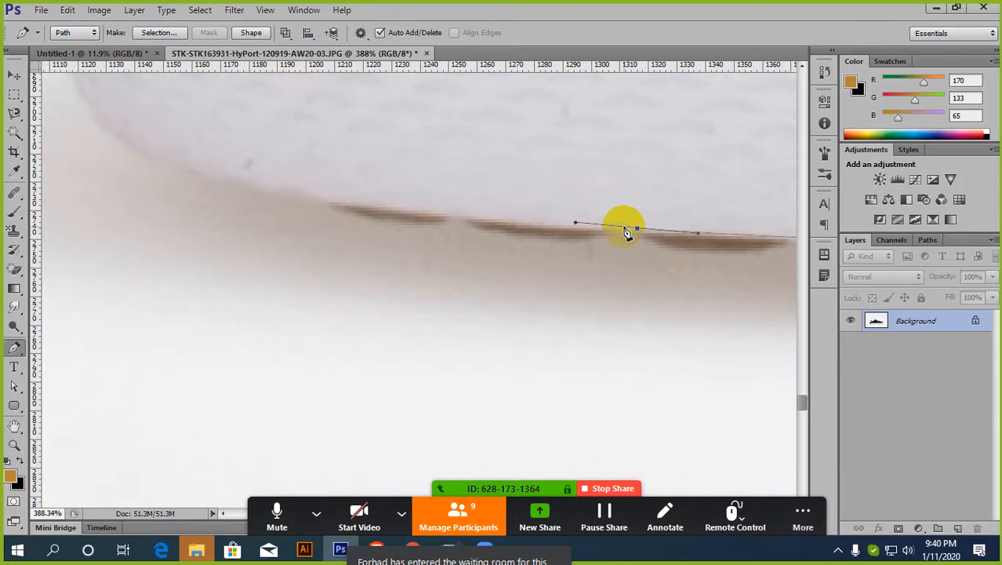
# - Extend the path past the outsole and around the heel's lower curve with two curved anchors, redirecting the first one's forward handle
pyautogui.click(527, 234)
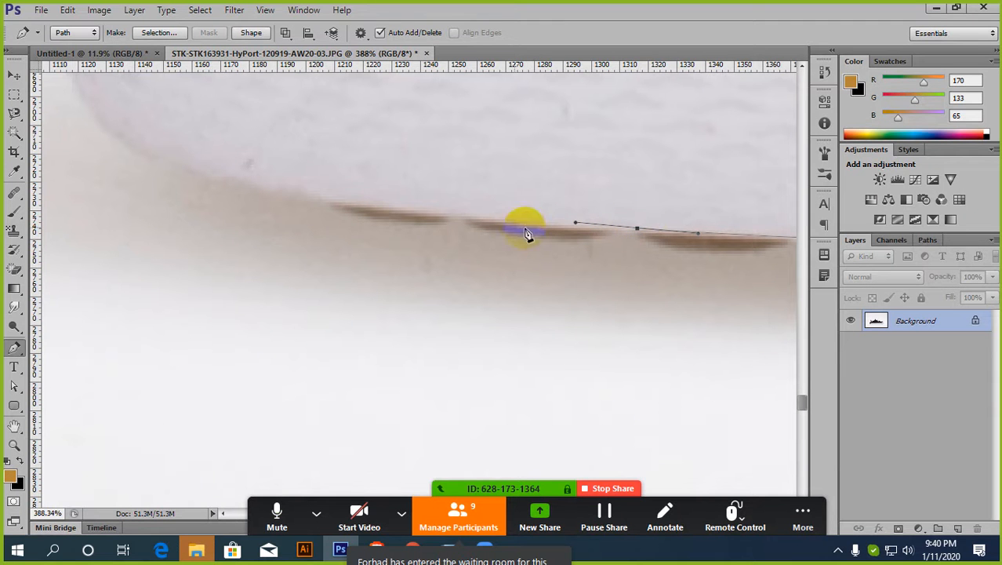
pyautogui.click(303, 192)
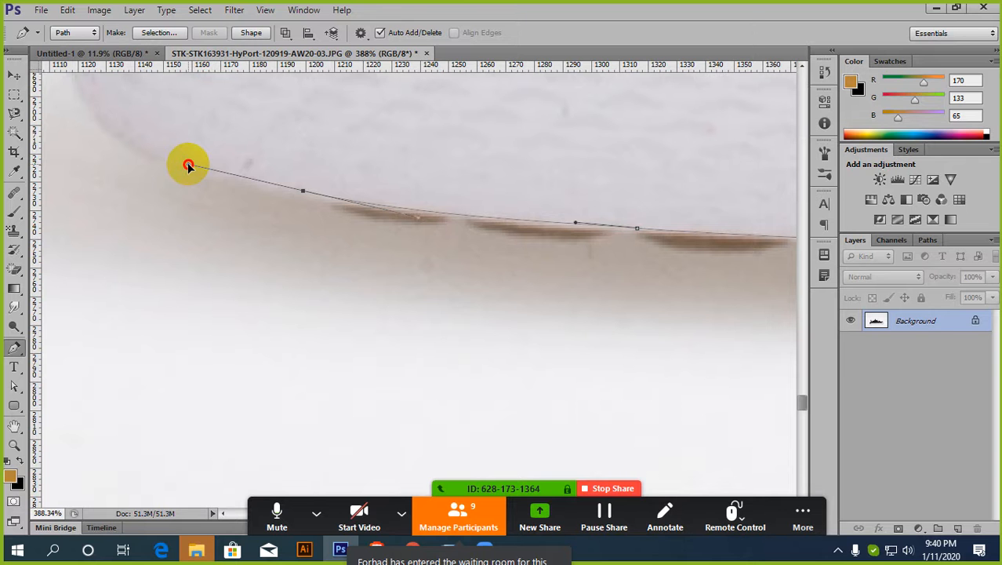
pyautogui.moveTo(236, 147); pyautogui.dragTo(621, 306)
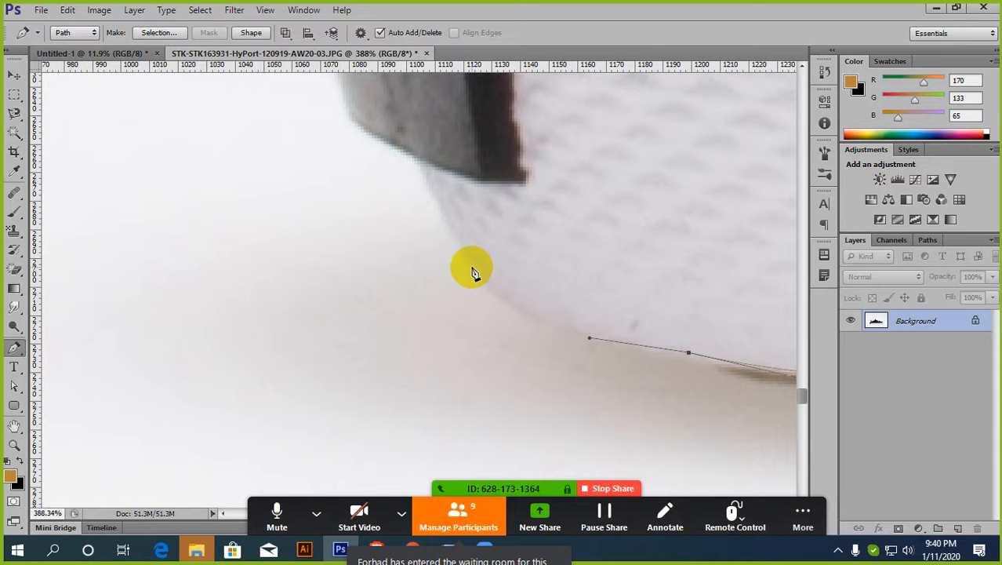
pyautogui.moveTo(471, 267); pyautogui.dragTo(410, 199)
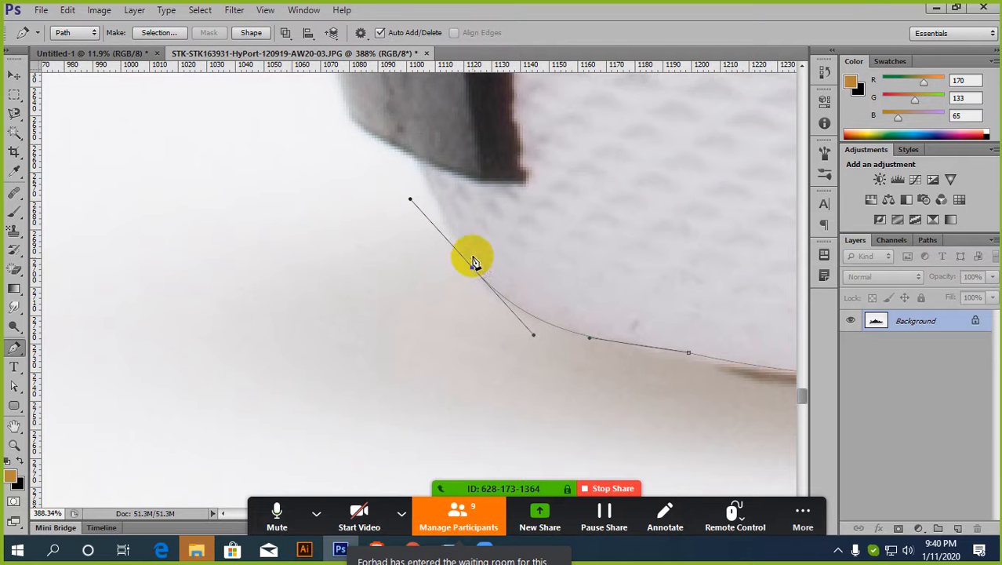
pyautogui.scroll(2, 502, 302)
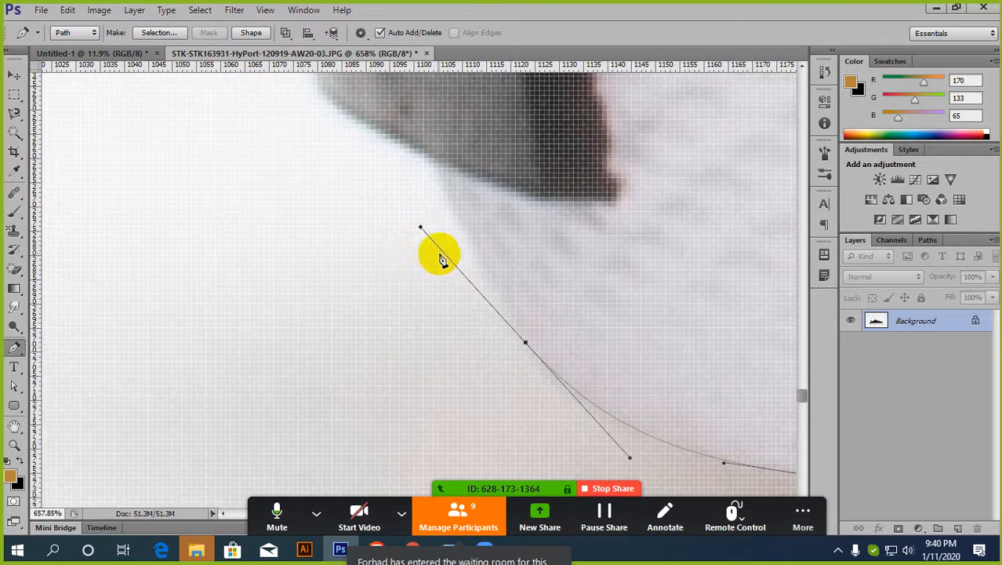
pyautogui.scroll(-2, 442, 258)
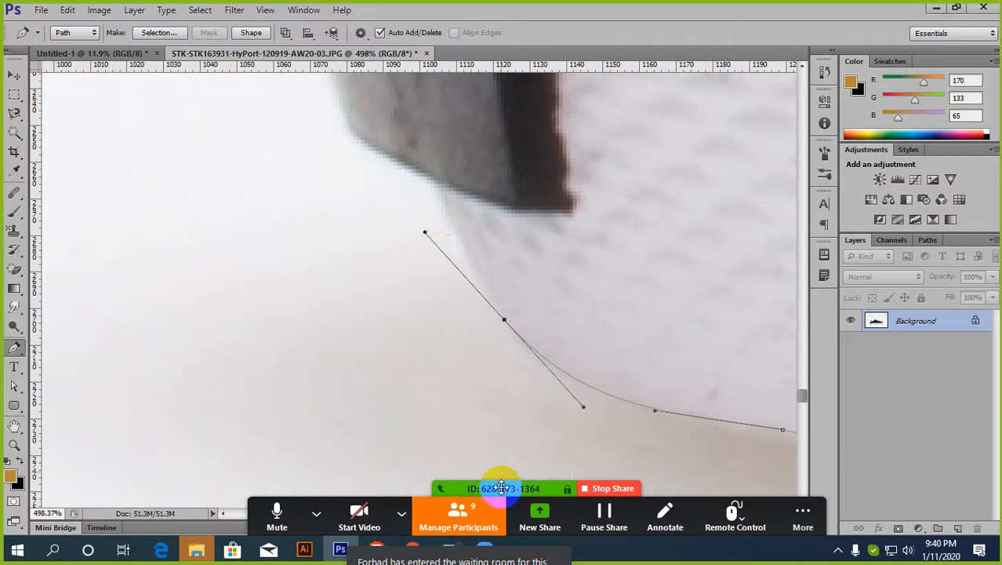
# - Open the Zoom meeting's participants window and minimize it again
pyautogui.click(476, 511)
pyautogui.click(559, 202)
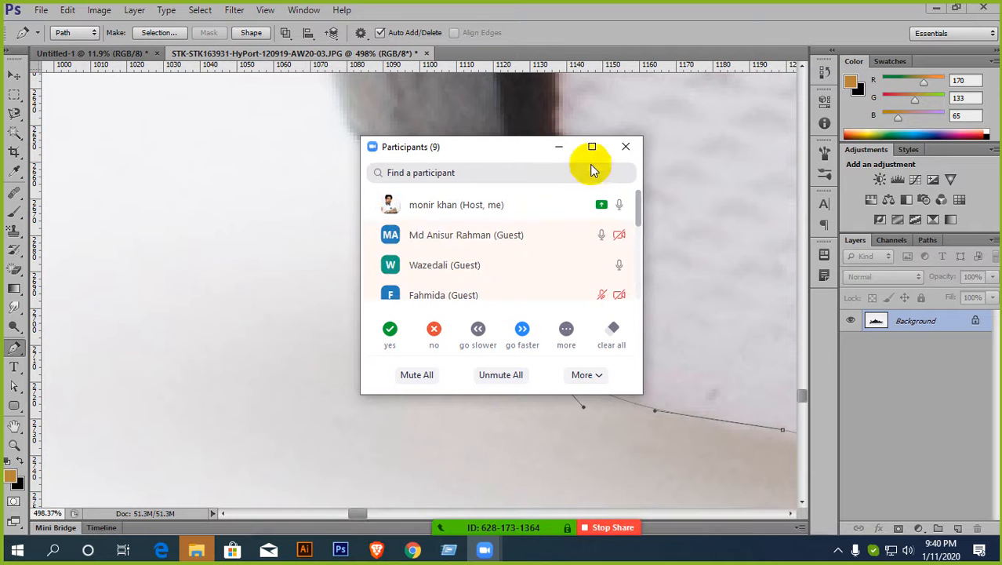
pyautogui.click(557, 147)
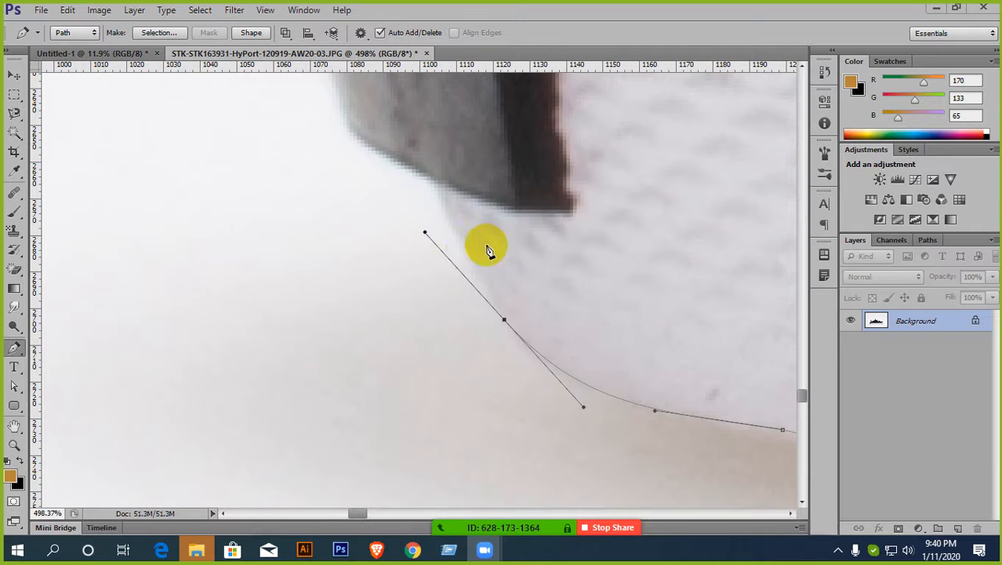
# - Shorten the last anchor's forward handle toward the heel edge and add a curved anchor where the heel meets the grey tab
pyautogui.click(425, 233)
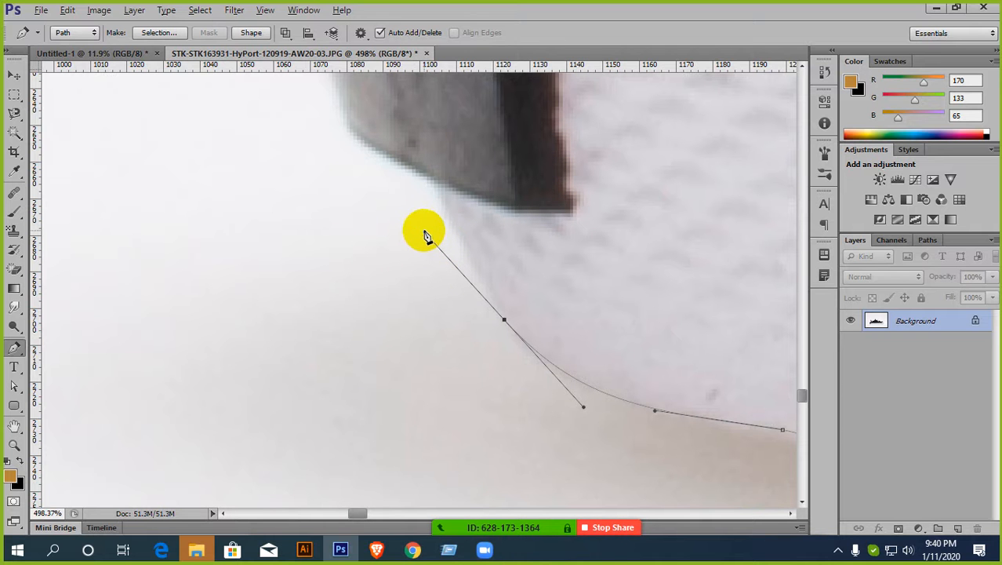
pyautogui.moveTo(425, 232); pyautogui.dragTo(458, 256)
pyautogui.moveTo(438, 185); pyautogui.dragTo(433, 151)
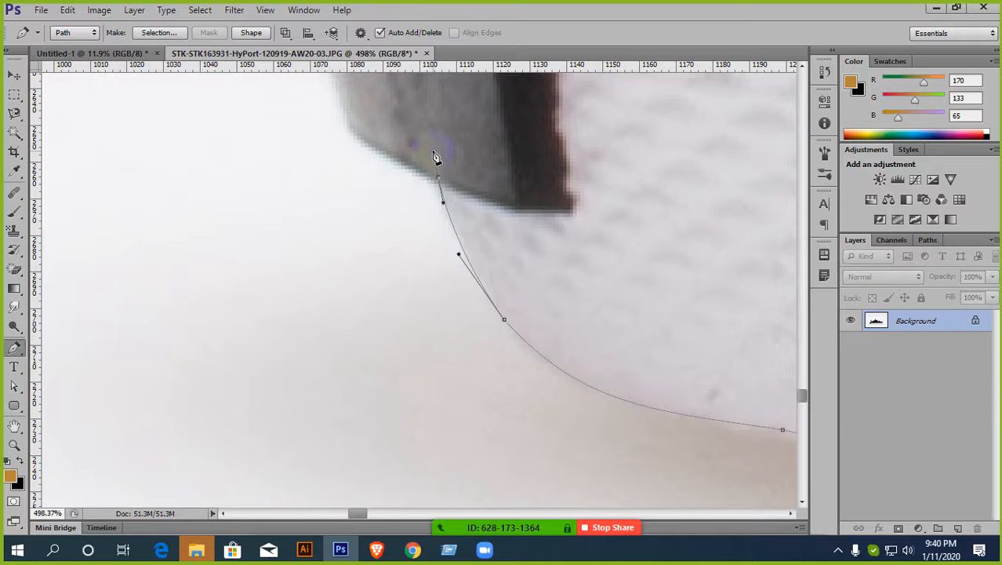
# - Remove the forward direction handle of the anchor where the heel meets the grey tab
pyautogui.scroll(2, 436, 157)
pyautogui.scroll(-1, 462, 209)
pyautogui.moveTo(459, 200); pyautogui.dragTo(528, 249)
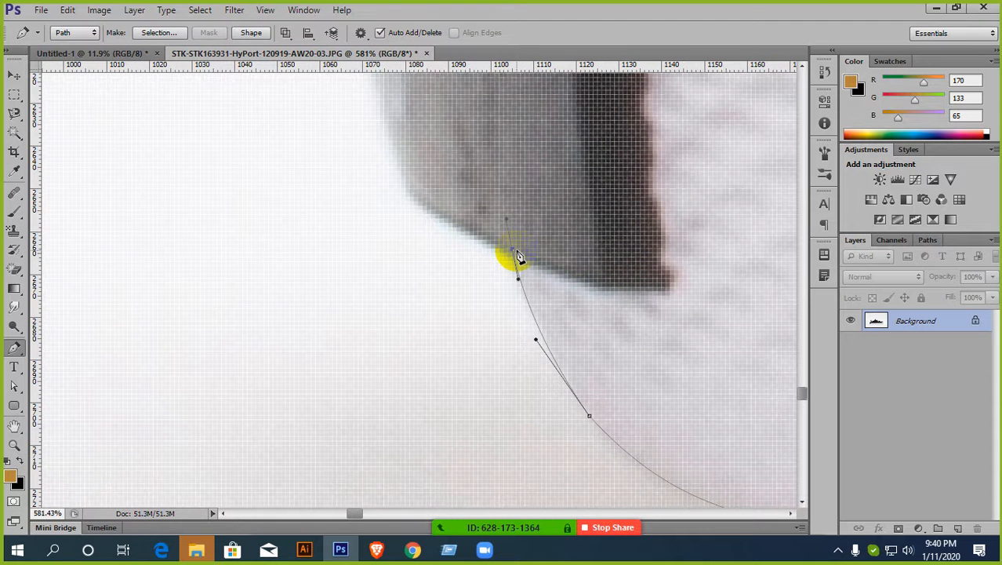
pyautogui.moveTo(514, 248); pyautogui.dragTo(499, 219)
pyautogui.scroll(-5, 524, 106)
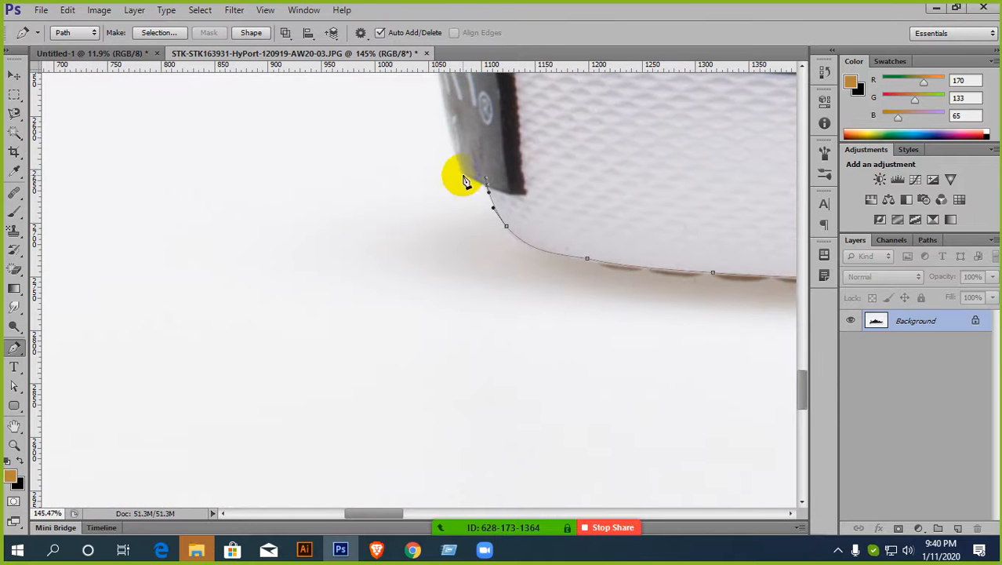
pyautogui.scroll(4, 470, 180)
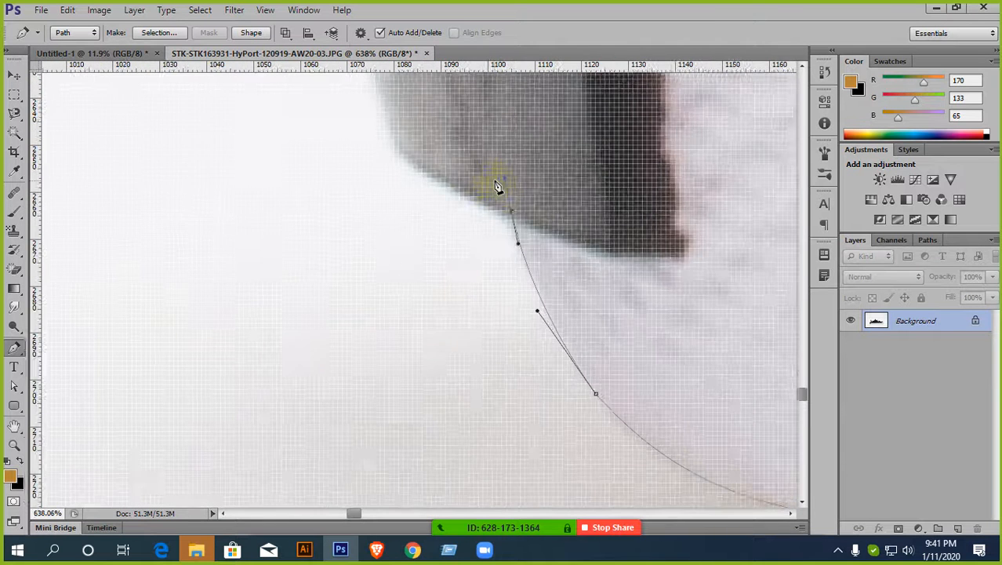
pyautogui.moveTo(509, 188); pyautogui.dragTo(514, 219)
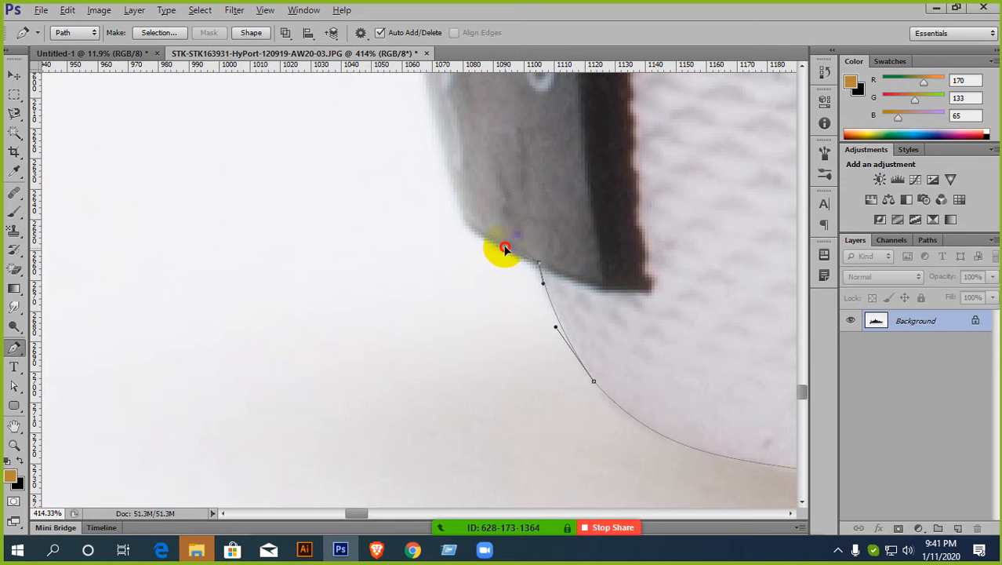
# - Trace the grey heel tab's lower corner and outer edge upward with one corner anchor and three curved anchors
pyautogui.click(502, 244)
pyautogui.moveTo(460, 209); pyautogui.dragTo(447, 181)
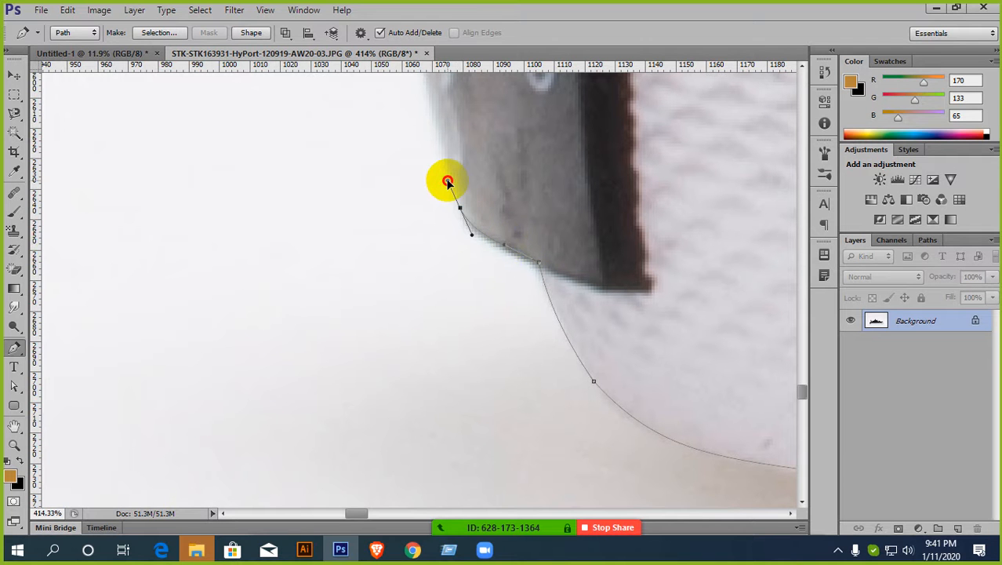
pyautogui.moveTo(518, 249); pyautogui.dragTo(522, 317)
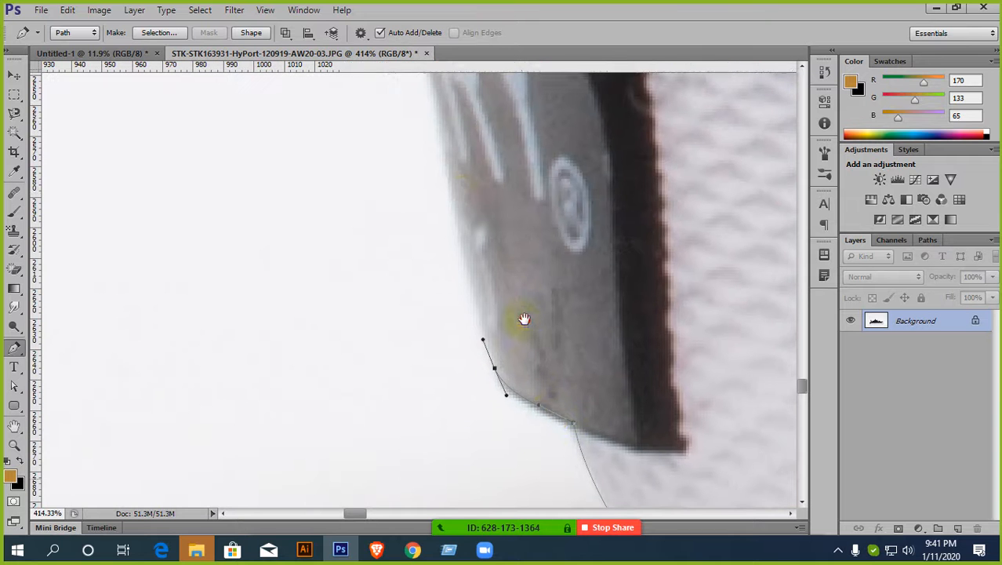
pyautogui.moveTo(452, 214); pyautogui.dragTo(441, 129)
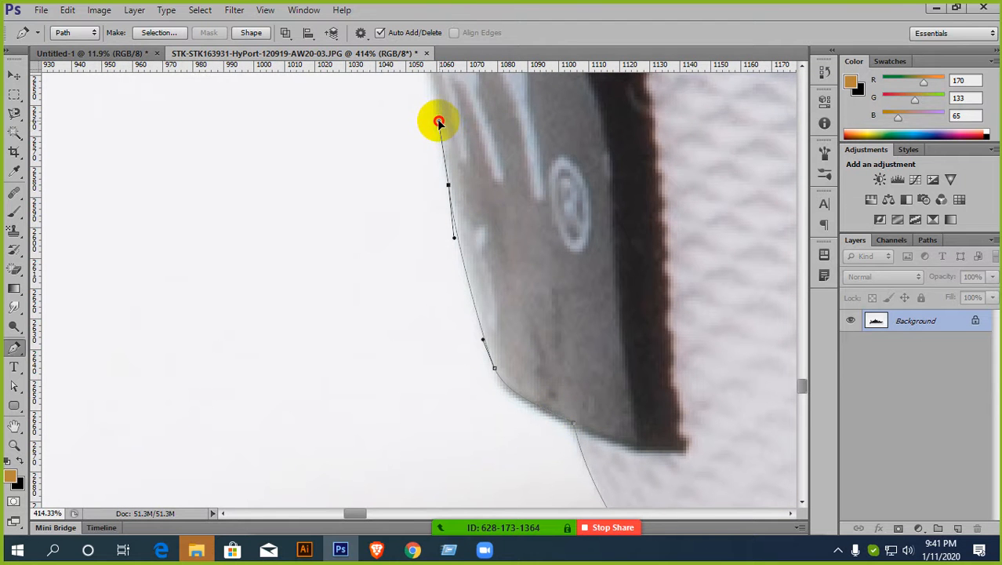
pyautogui.moveTo(566, 167); pyautogui.dragTo(601, 341)
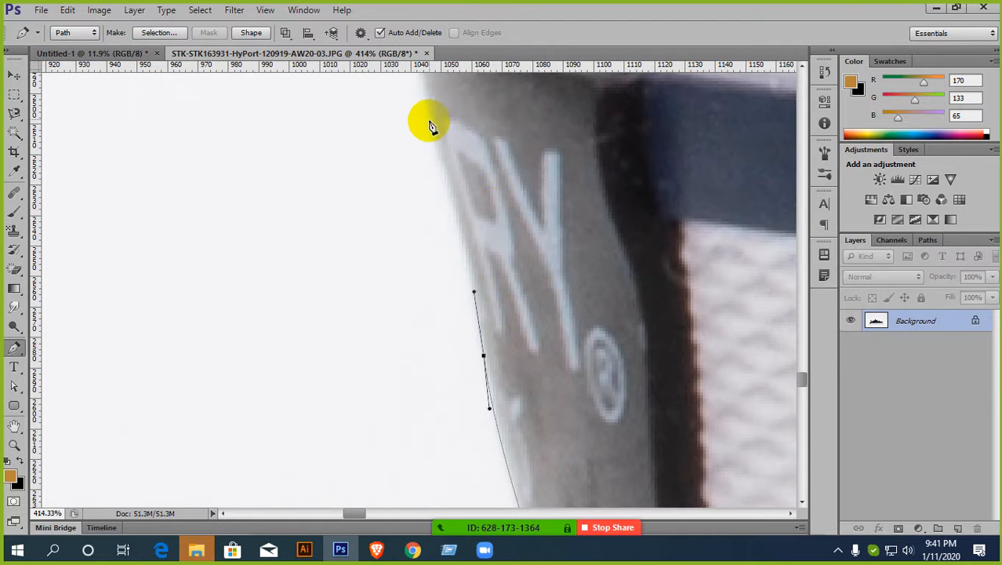
pyautogui.moveTo(435, 133); pyautogui.dragTo(424, 86)
# - Try to round the grey tab's upper end with a single curved anchor at the white band, and undo it
pyautogui.moveTo(488, 239); pyautogui.dragTo(472, 403)
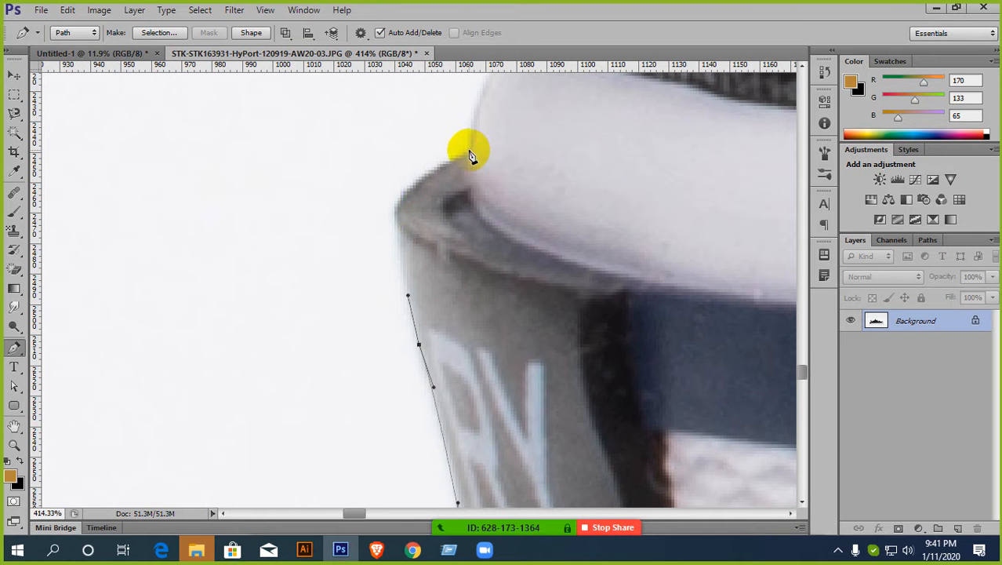
pyautogui.moveTo(467, 149); pyautogui.dragTo(569, 128)
pyautogui.hotkey('ctrl', 'z')
# - Add a curved anchor on the grey tab's upper edge and a corner anchor at the white band, shortening the handle between them
pyautogui.scroll(2, 444, 235)
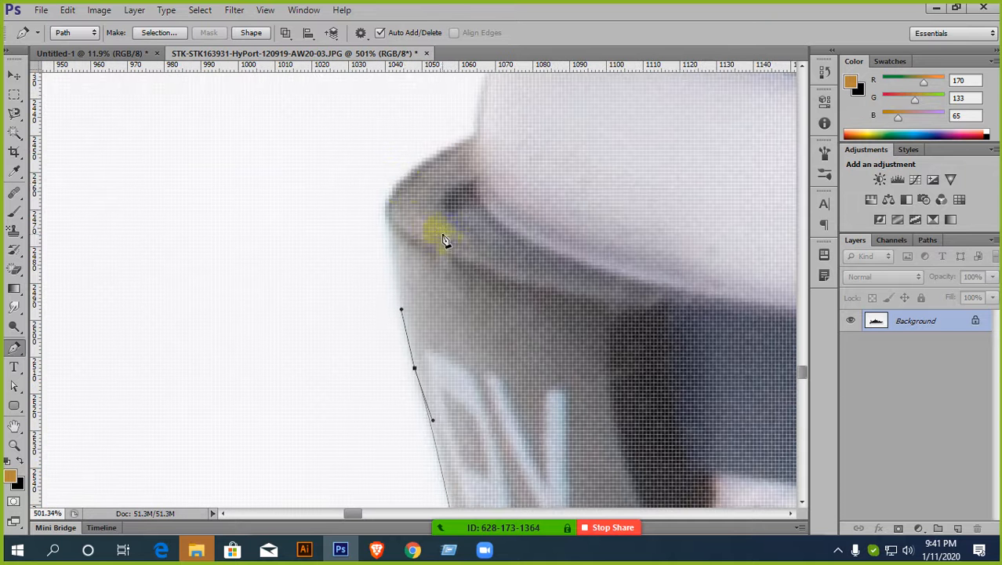
pyautogui.moveTo(404, 185); pyautogui.dragTo(428, 144)
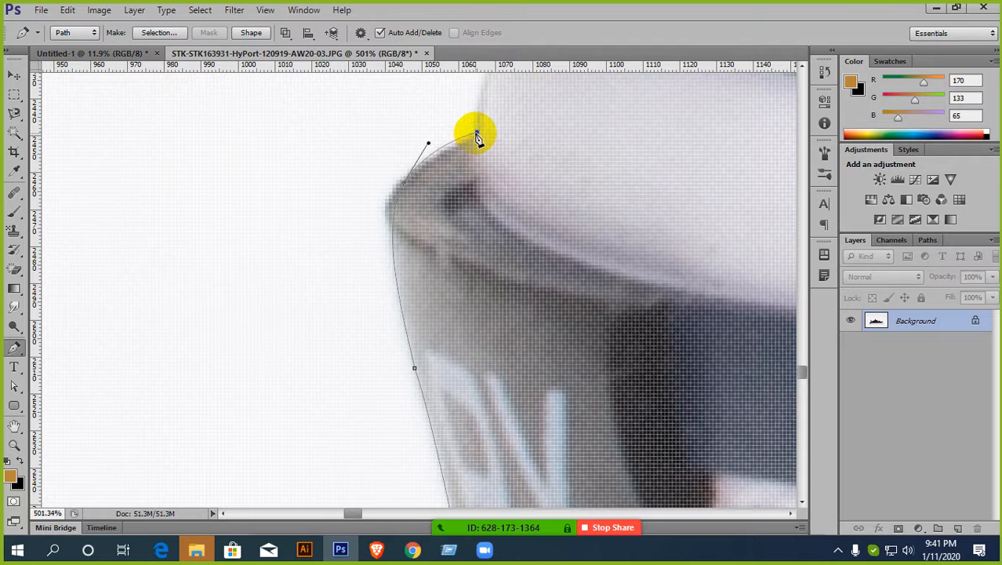
pyautogui.scroll(10, 450, 150)
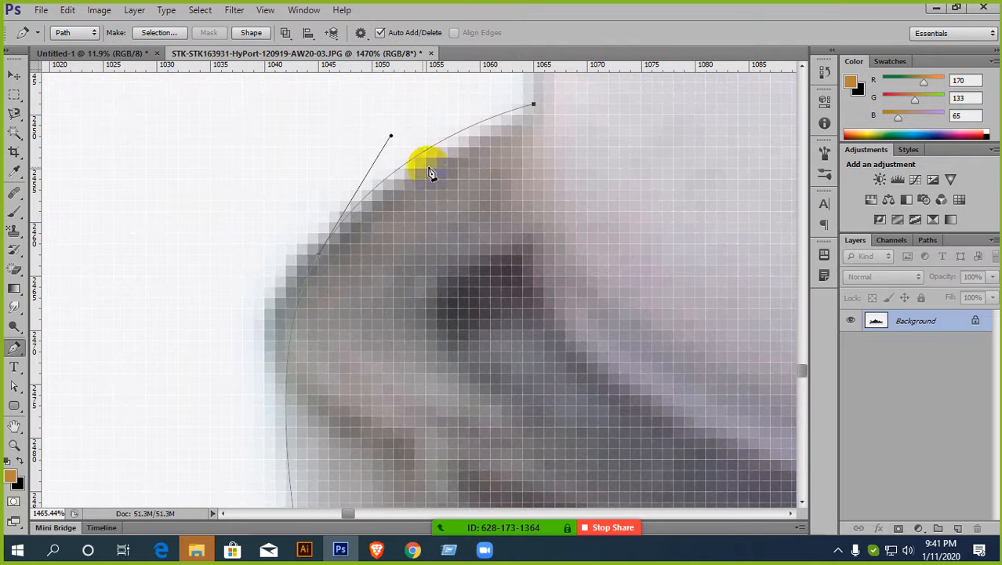
pyautogui.scroll(-3, 413, 195)
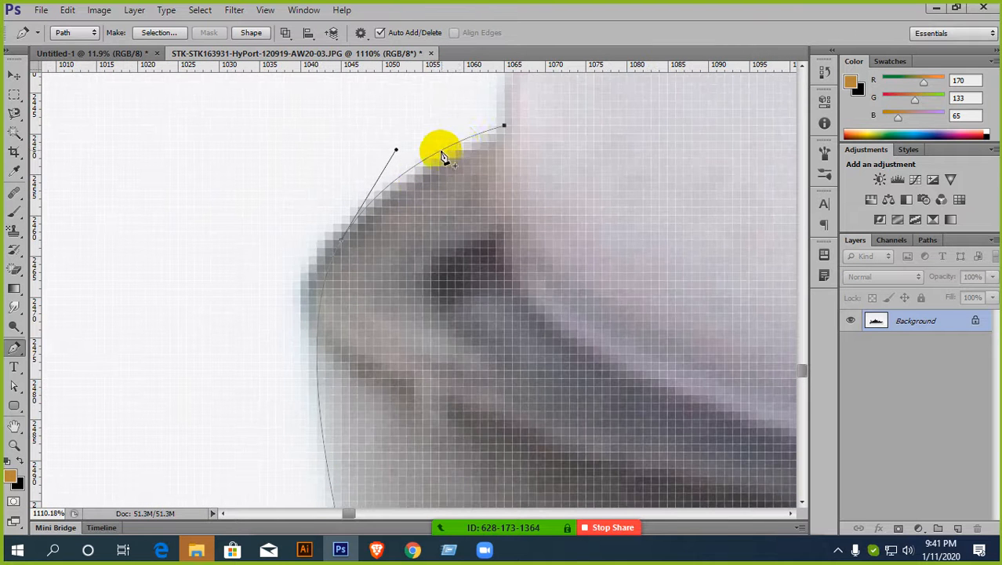
pyautogui.scroll(3, 453, 159)
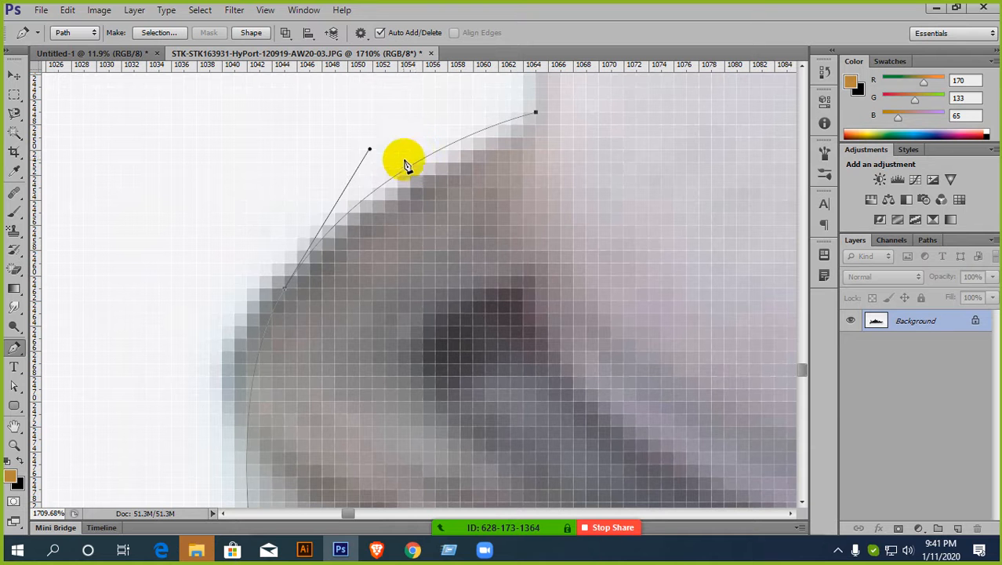
pyautogui.moveTo(370, 149); pyautogui.dragTo(327, 208)
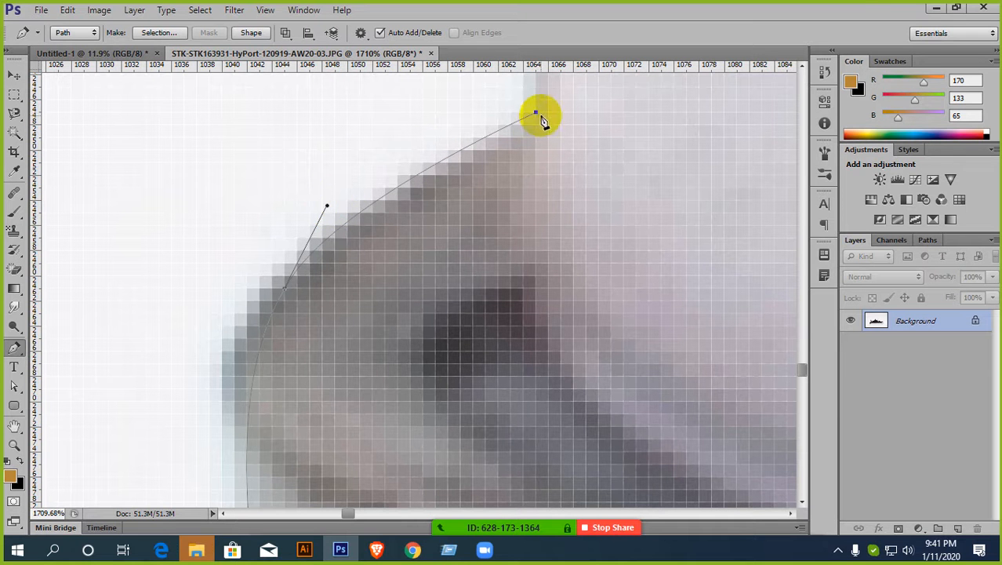
# - Try a curved anchor where the white band meets the dark fabric, with its forward handle turned upward, and undo it
pyautogui.scroll(-5, 530, 190)
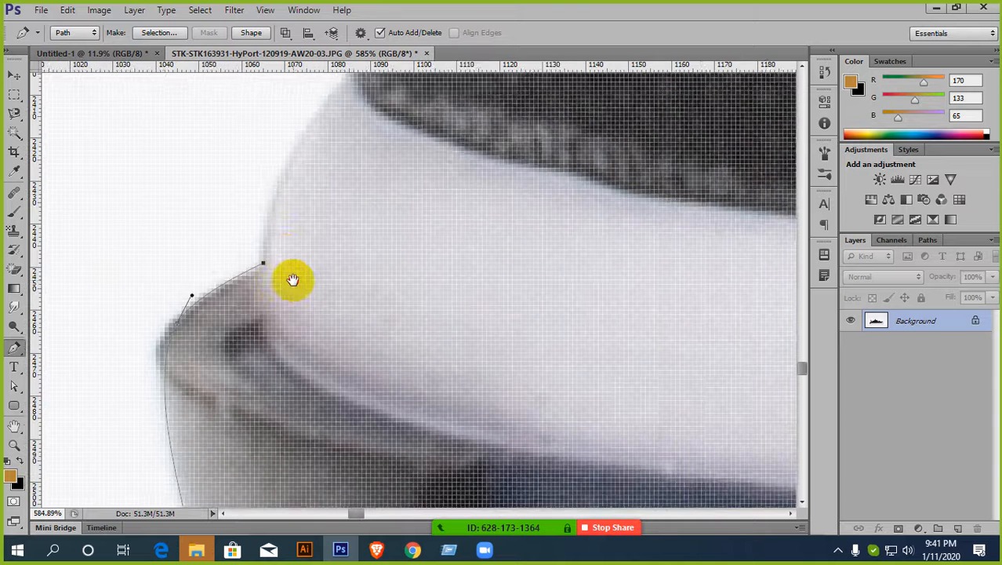
pyautogui.scroll(-3, 291, 274)
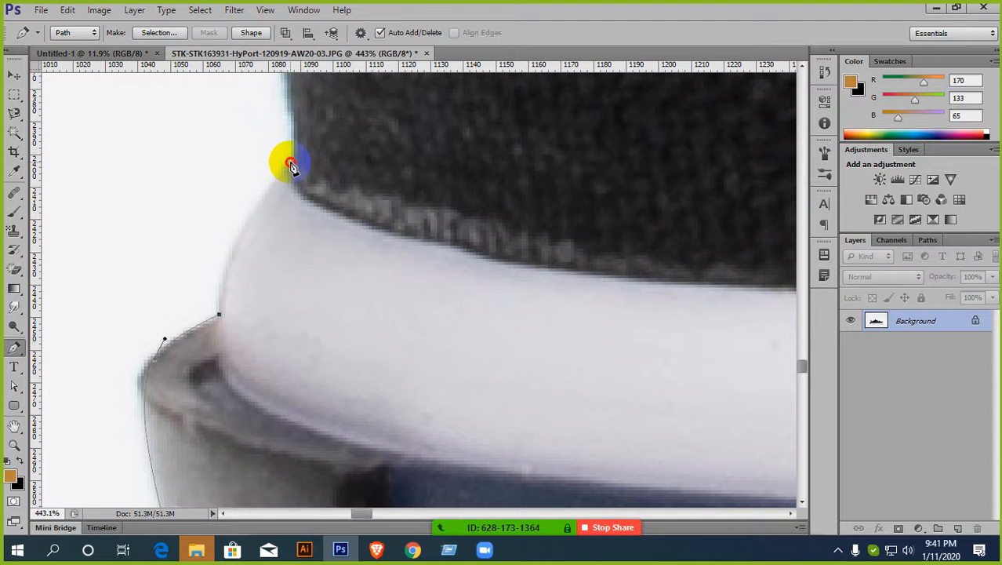
pyautogui.moveTo(290, 163); pyautogui.dragTo(281, 124)
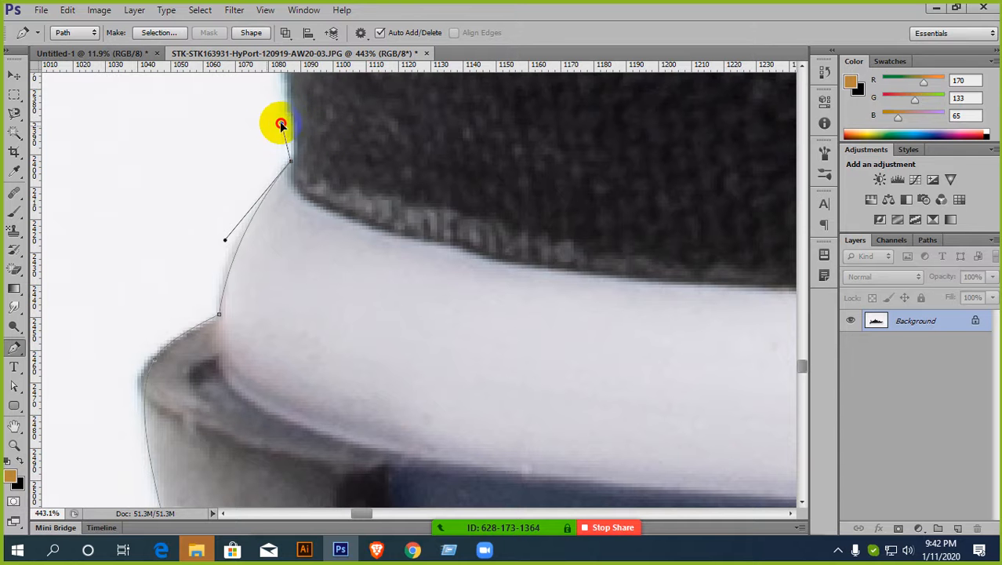
pyautogui.scroll(8, 288, 122)
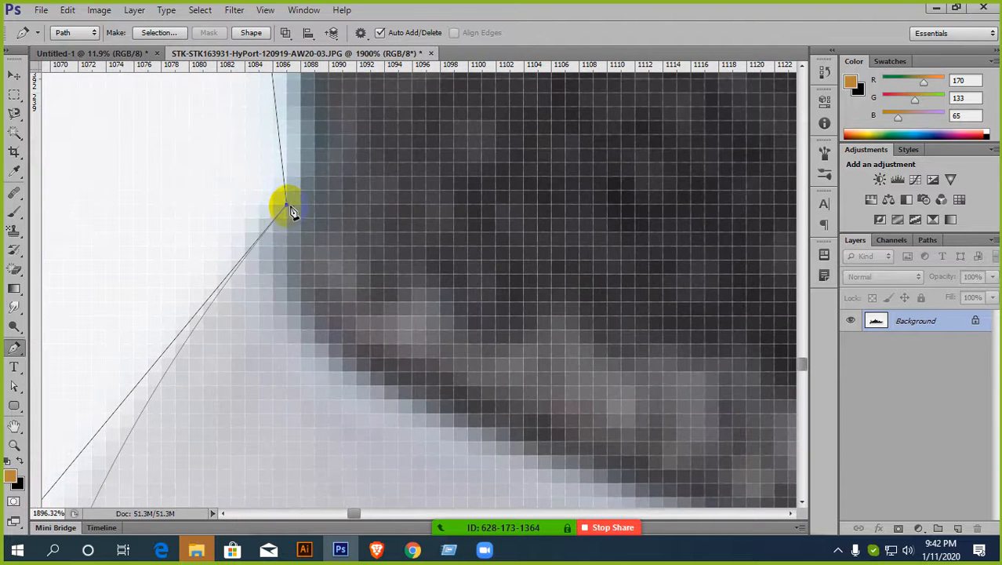
pyautogui.click(286, 207)
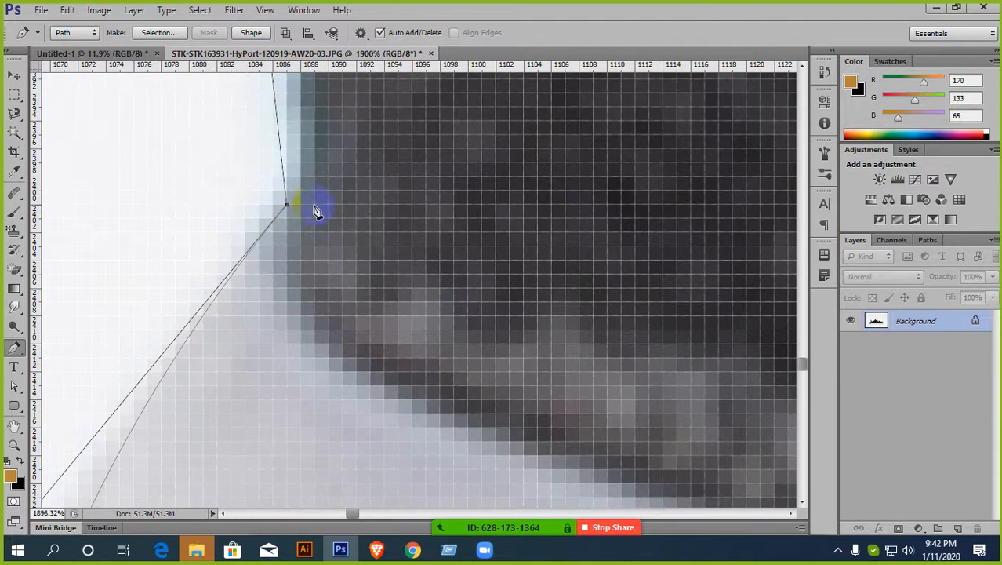
pyautogui.scroll(-4, 313, 203)
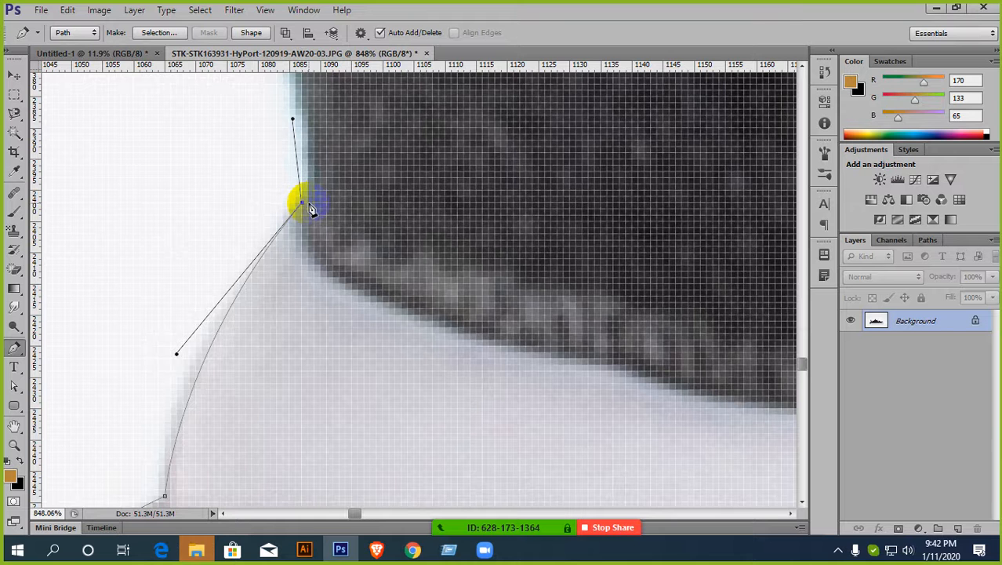
pyautogui.scroll(1, 313, 209)
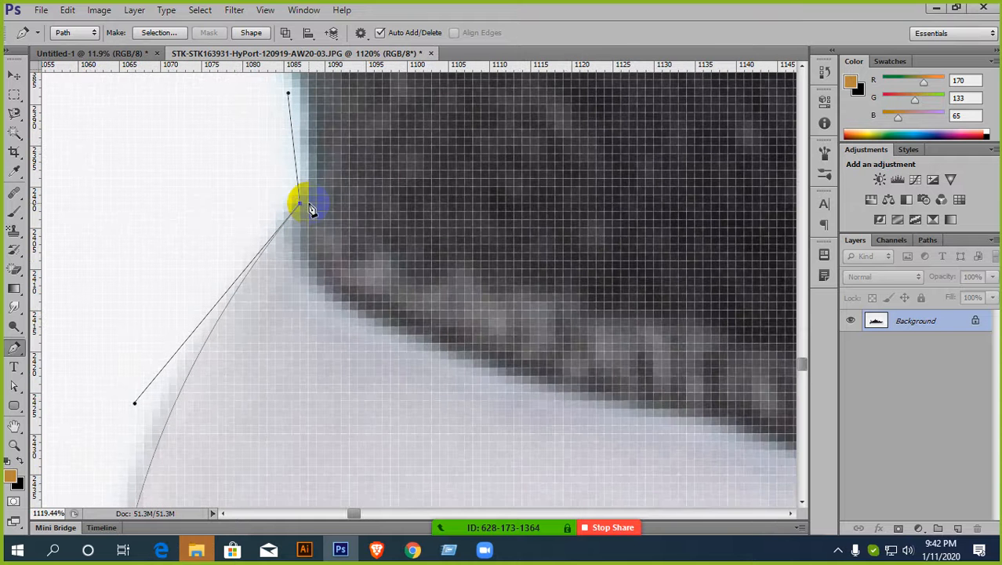
pyautogui.scroll(-2, 311, 207)
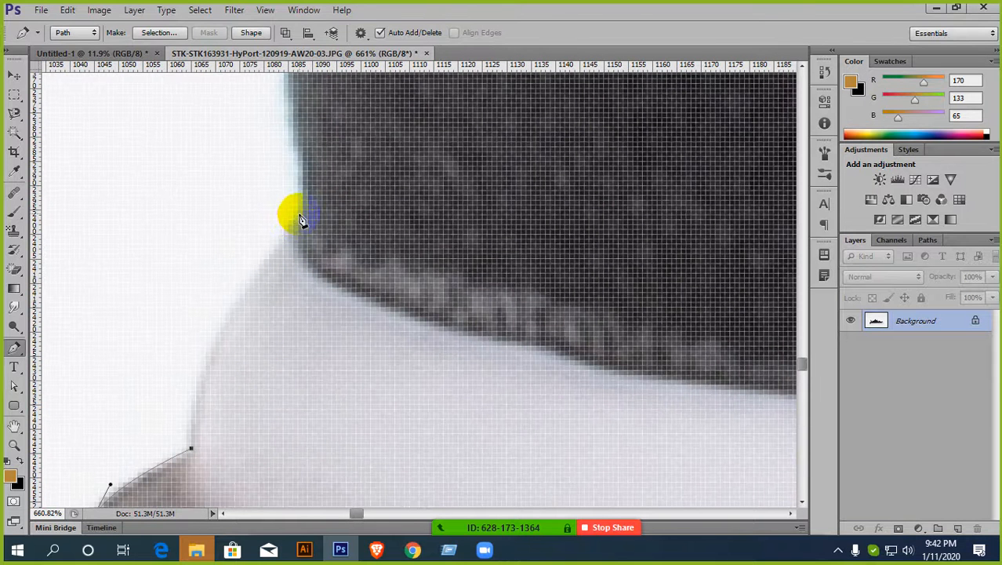
# - Draw a new curved anchor where the white band meets the dark fabric and select it
pyautogui.moveTo(298, 215); pyautogui.dragTo(391, 127)
pyautogui.scroll(4, 340, 206)
pyautogui.moveTo(295, 266); pyautogui.dragTo(325, 190)
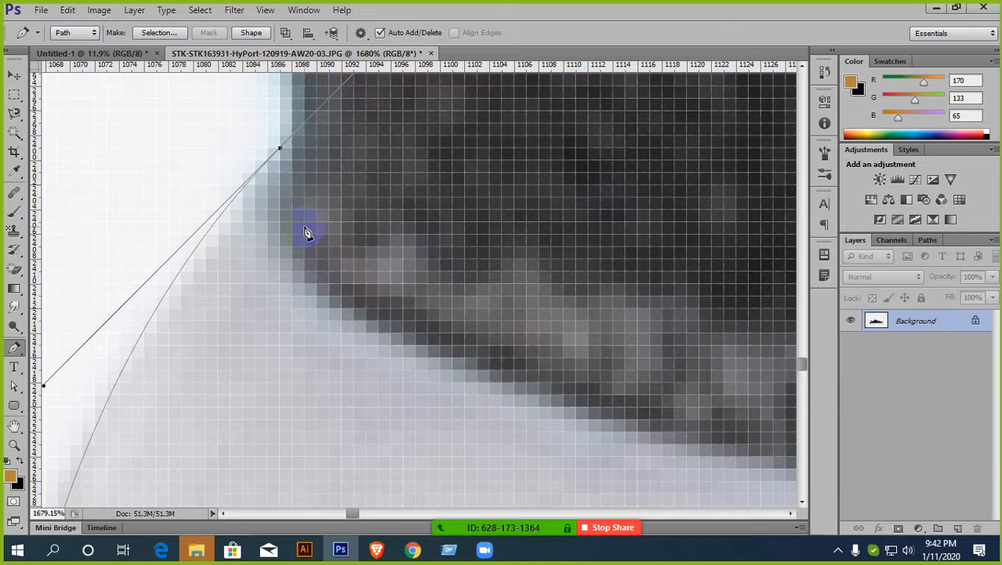
pyautogui.keyDown('ctrl'); pyautogui.click(273, 152); pyautogui.keyUp('ctrl')
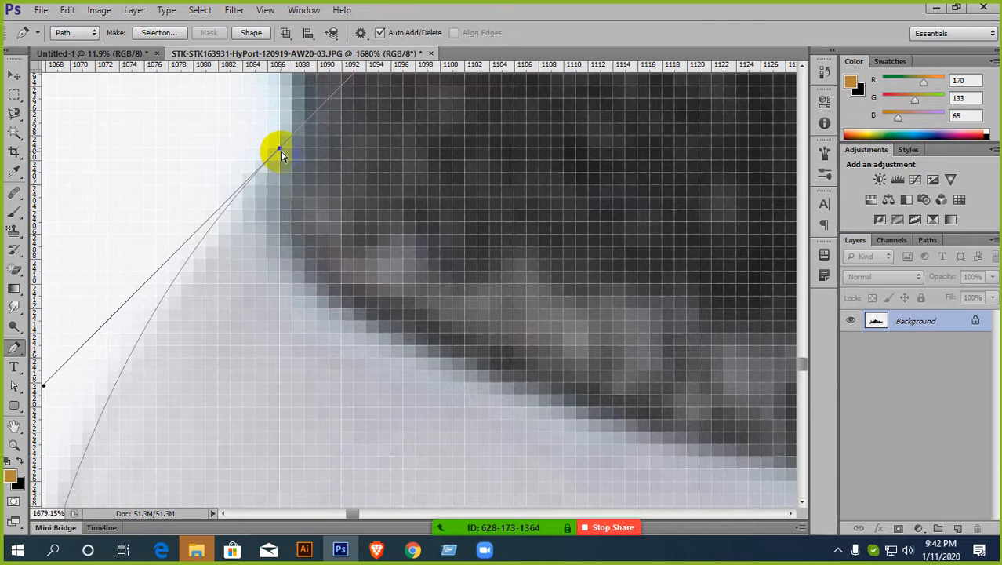
# - Refine the curved anchor where the white band meets the dark fabric, moving it onto the edge, adjusting its lower handle and turning its forward handle upward
pyautogui.moveTo(282, 152); pyautogui.dragTo(288, 165)
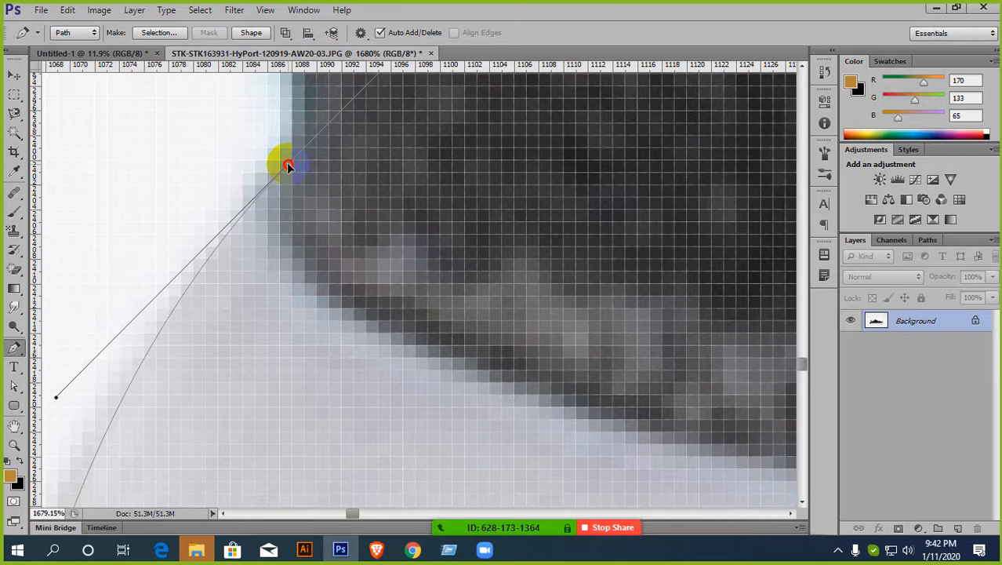
pyautogui.scroll(-3, 288, 182)
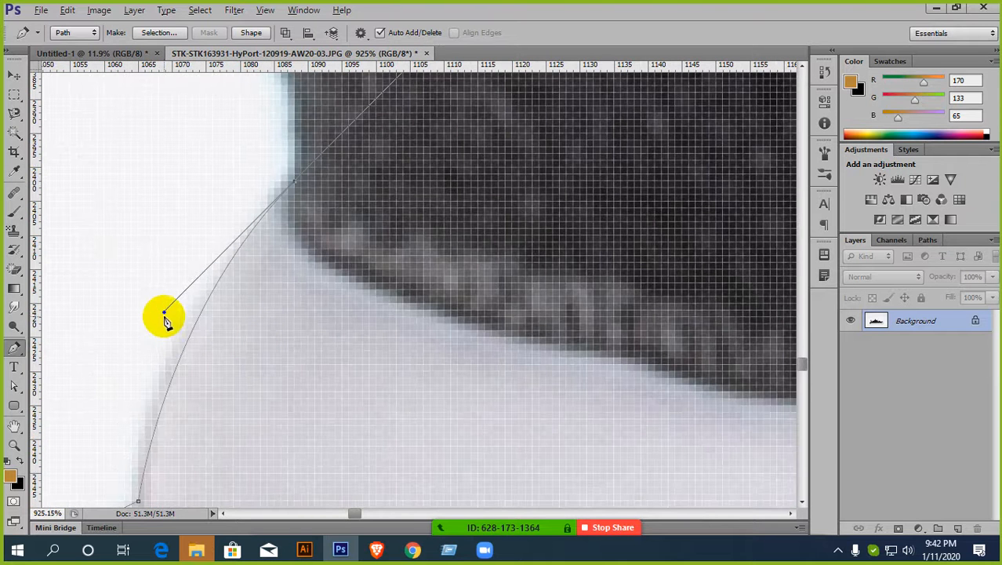
pyautogui.moveTo(164, 315); pyautogui.dragTo(148, 312)
pyautogui.scroll(-2, 148, 310)
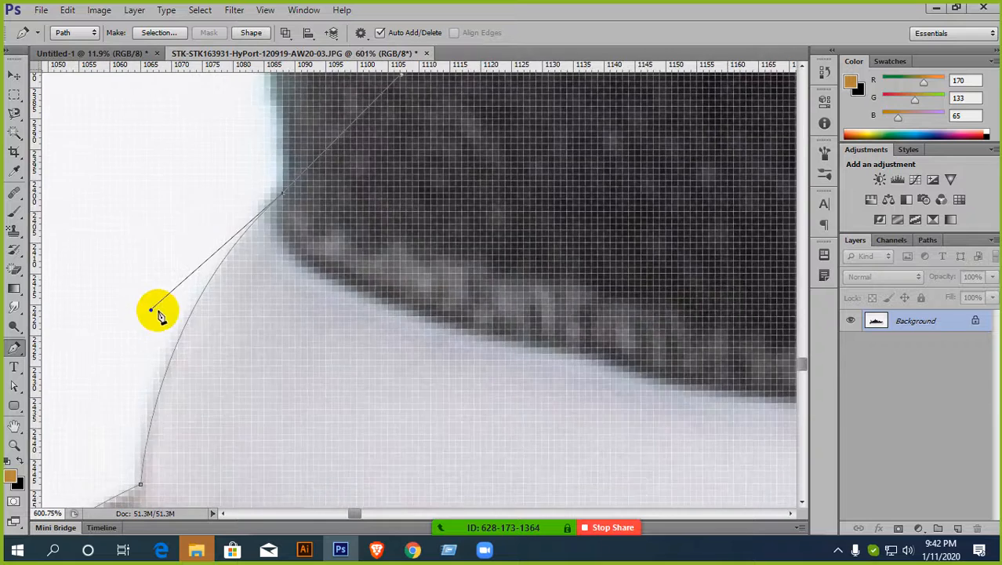
pyautogui.scroll(3, 153, 315)
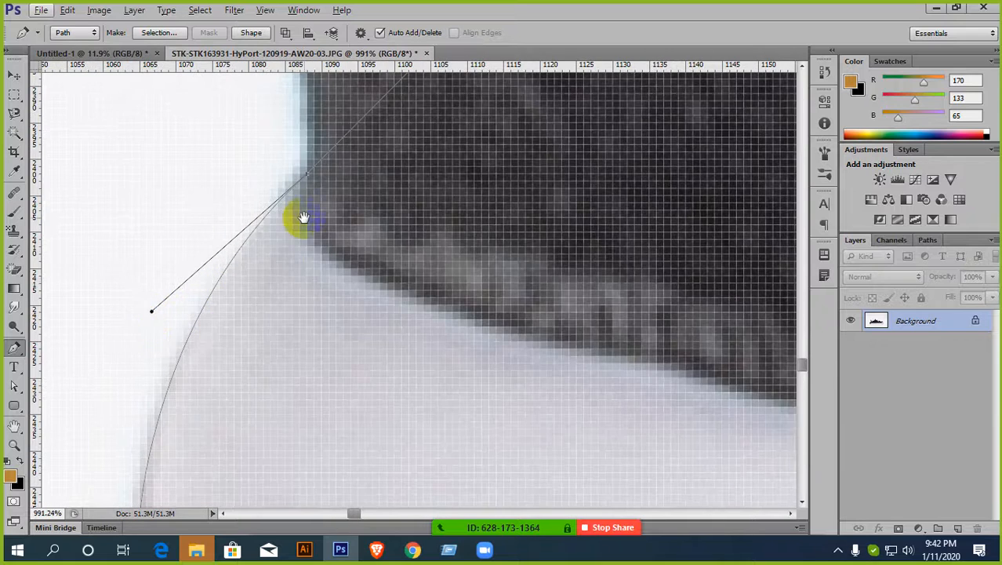
pyautogui.moveTo(304, 216); pyautogui.dragTo(229, 329)
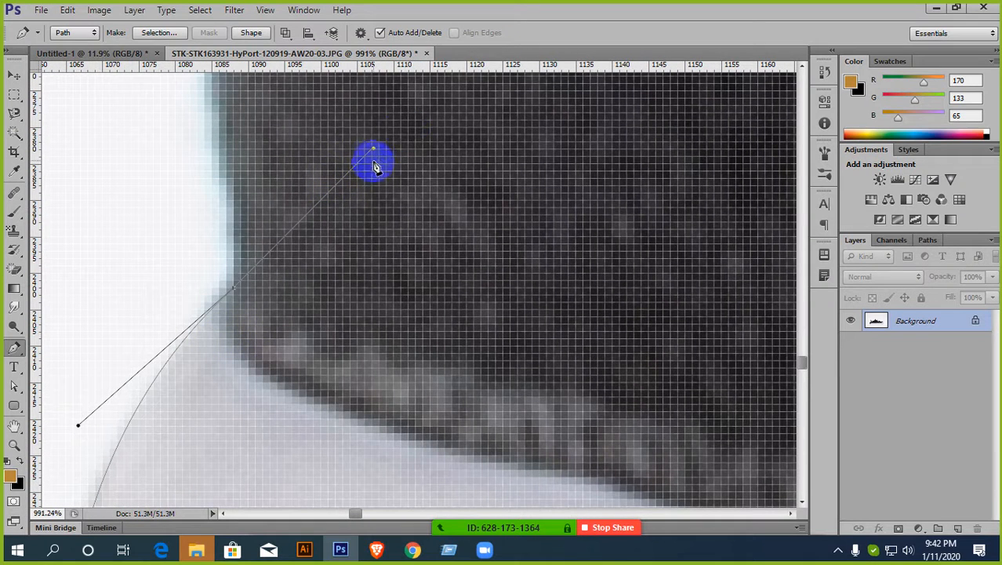
pyautogui.moveTo(374, 151); pyautogui.dragTo(233, 222)
# - Trace the dark heel fabric's outer edge with curved anchors from the white band up to just below its rounded upper corner
pyautogui.scroll(-5, 233, 219)
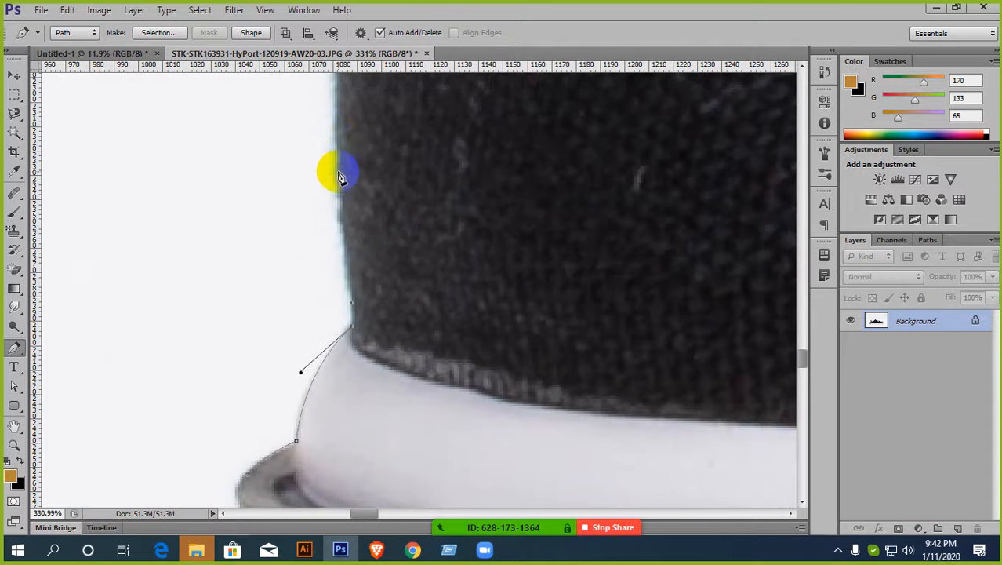
pyautogui.moveTo(338, 168); pyautogui.dragTo(300, 270)
pyautogui.scroll(-5, 254, 137)
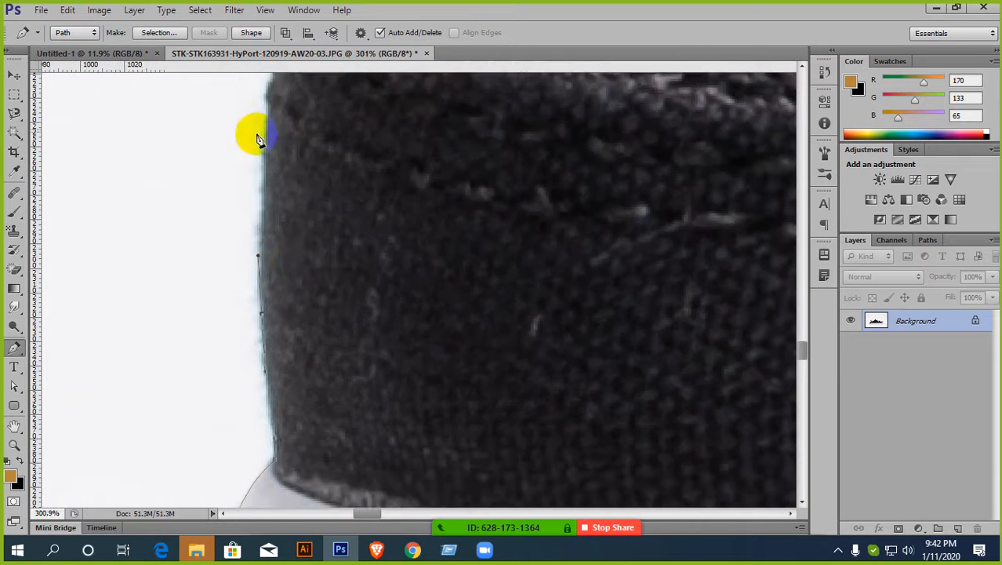
pyautogui.moveTo(306, 234); pyautogui.dragTo(278, 251)
pyautogui.scroll(3, 246, 236)
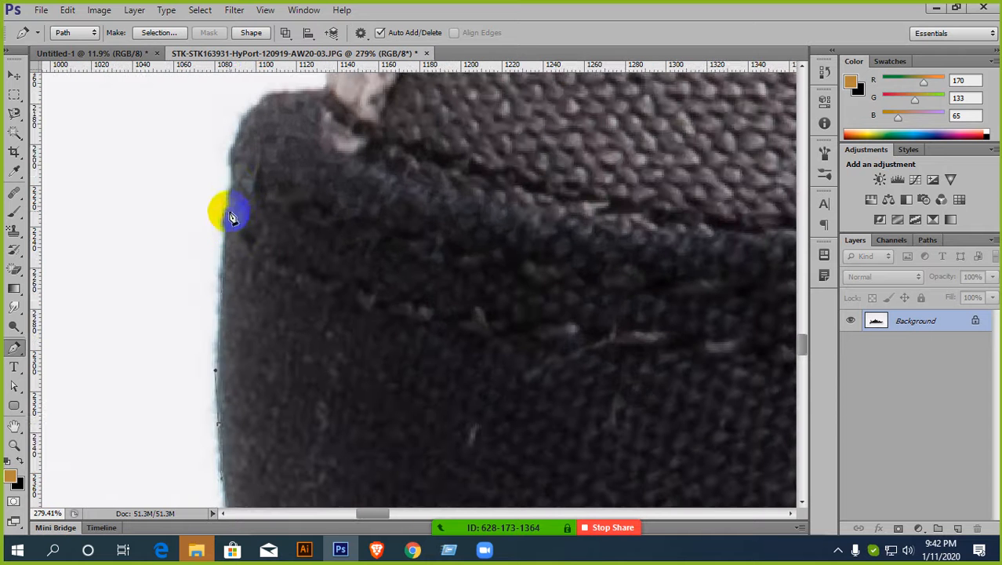
pyautogui.moveTo(218, 234); pyautogui.dragTo(239, 155)
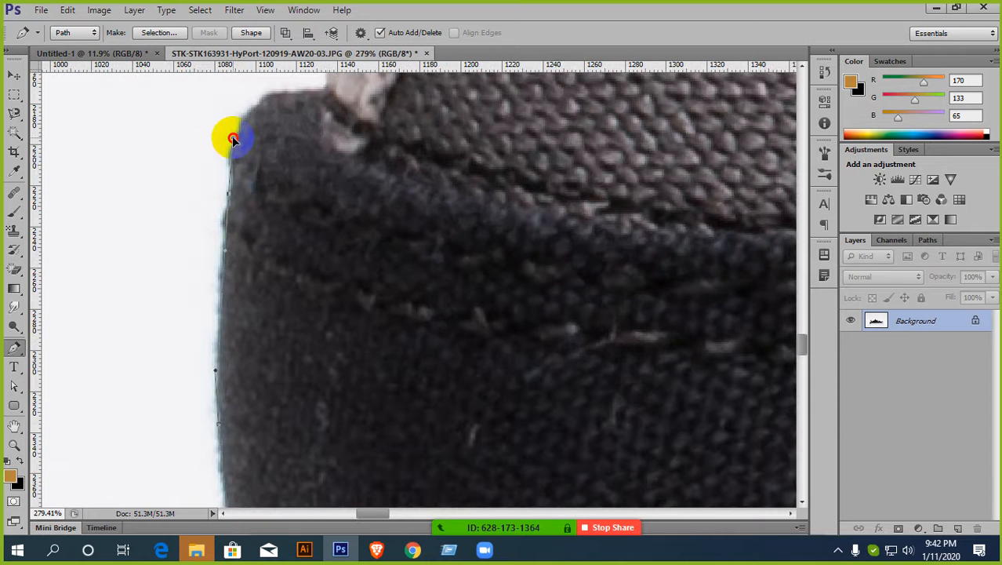
# - Round the dark heel's upper corner with a curved anchor at the pull loop's base and turn its forward handle up along the loop
pyautogui.moveTo(317, 150); pyautogui.dragTo(286, 186)
pyautogui.click(296, 155)
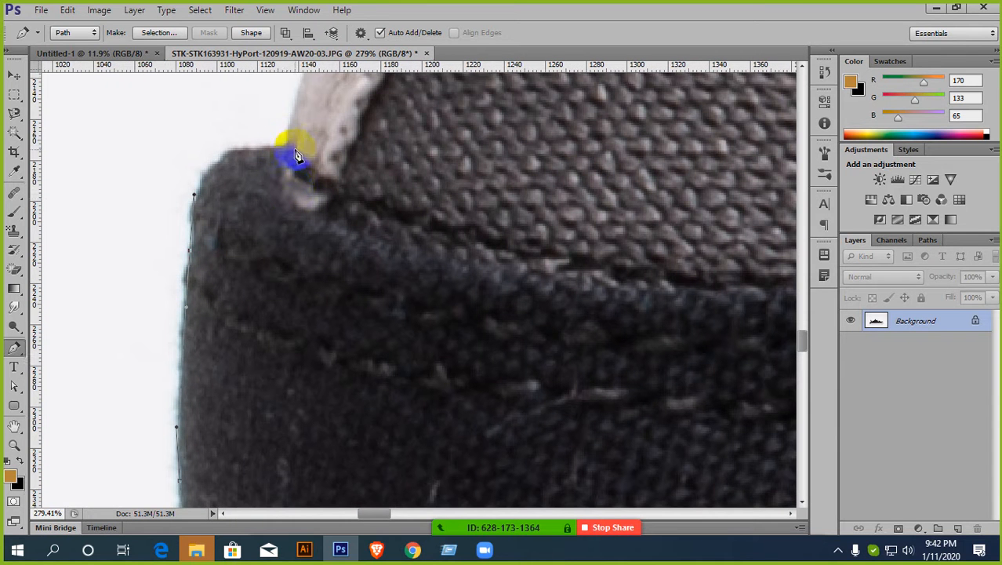
pyautogui.moveTo(286, 152); pyautogui.dragTo(379, 150)
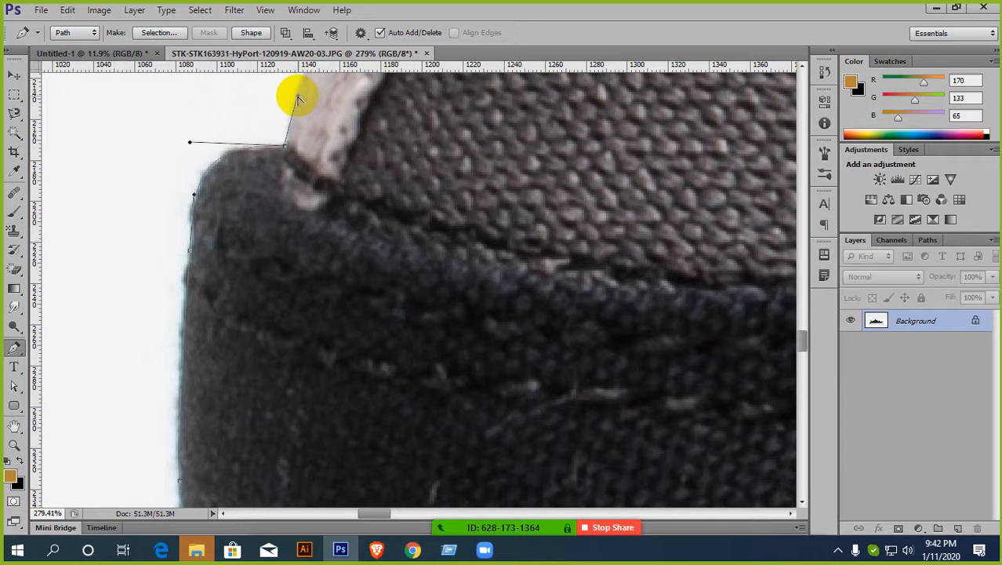
# - Trace the light pull loop's outer edge with curved anchors from its base up past the stitching
pyautogui.moveTo(376, 108); pyautogui.dragTo(296, 239)
pyautogui.scroll(-1, 314, 258)
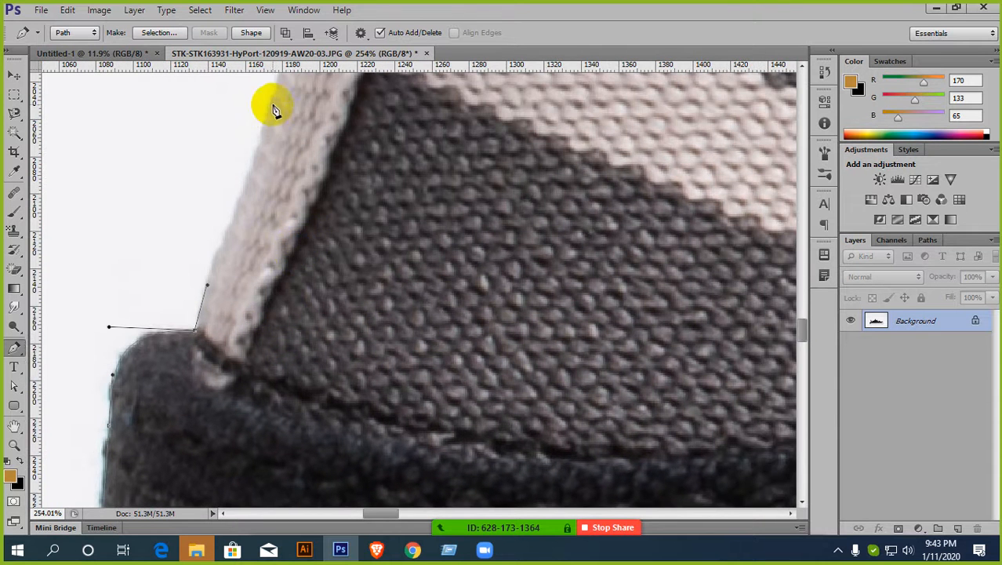
pyautogui.moveTo(276, 101); pyautogui.dragTo(315, 143)
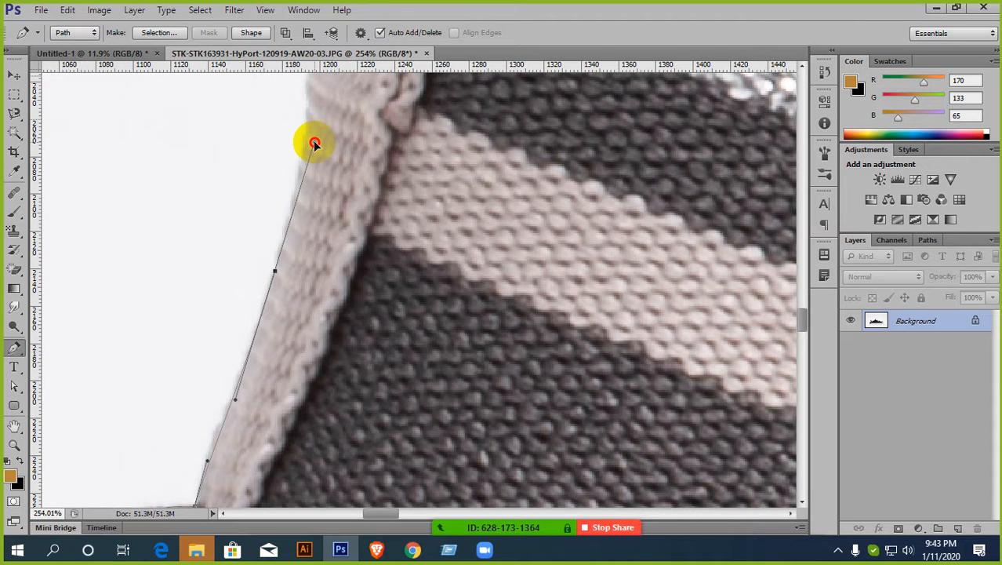
pyautogui.moveTo(315, 143); pyautogui.dragTo(302, 172)
pyautogui.scroll(-3, 298, 195)
pyautogui.scroll(5, 313, 262)
pyautogui.hscroll(3, 280, 286)
pyautogui.moveTo(239, 225); pyautogui.dragTo(267, 163)
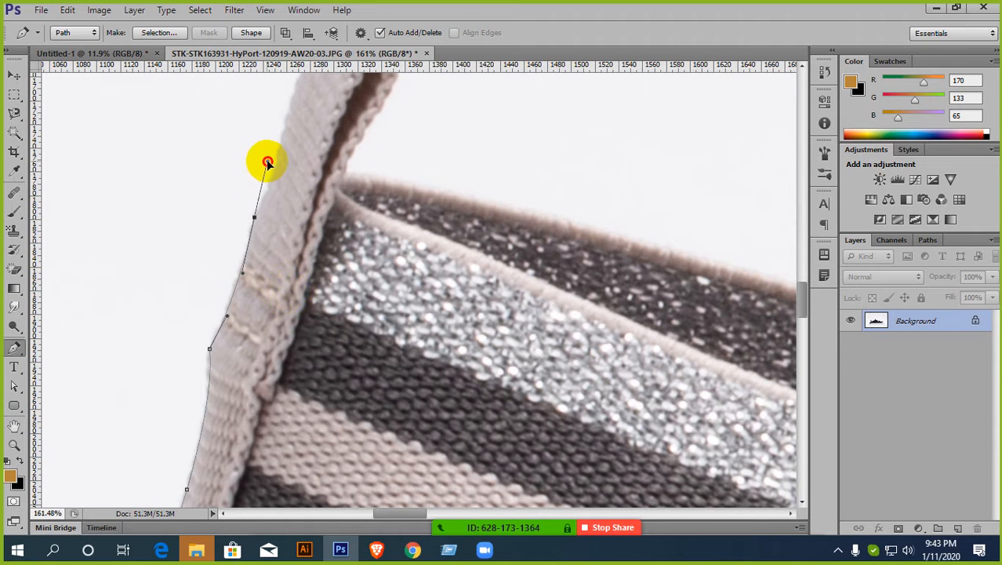
# - Continue the path up the pull loop, around its rounded top and down its far edge towards the collar
pyautogui.scroll(3, 340, 157)
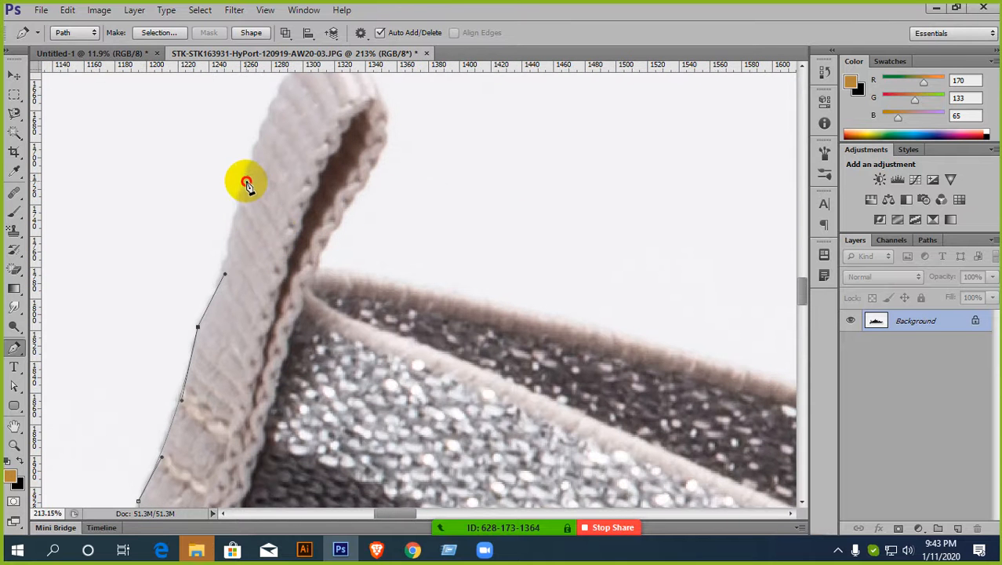
pyautogui.moveTo(246, 183); pyautogui.dragTo(262, 161)
pyautogui.moveTo(263, 126); pyautogui.dragTo(374, 175)
pyautogui.scroll(3, 297, 182)
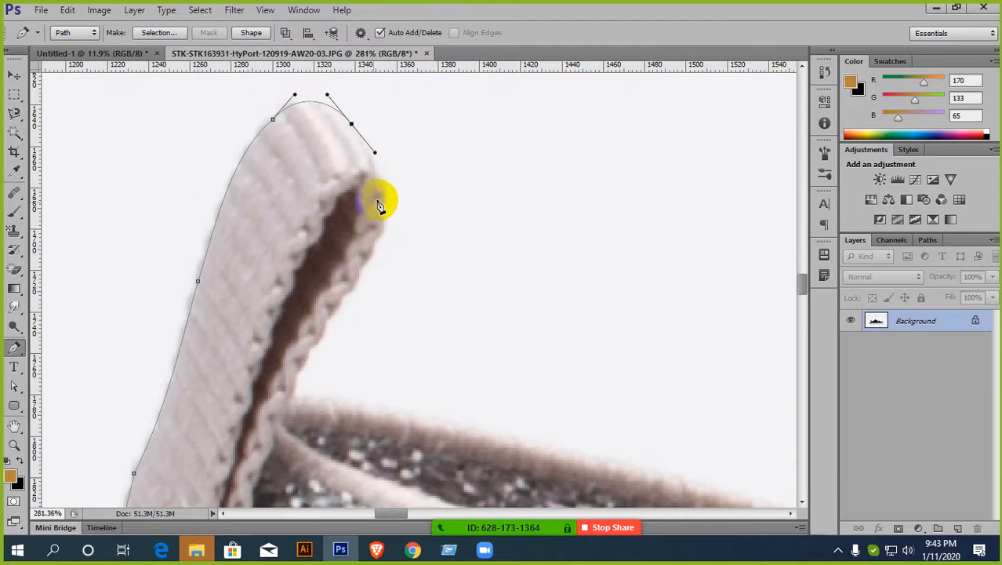
pyautogui.moveTo(381, 230); pyautogui.dragTo(420, 201)
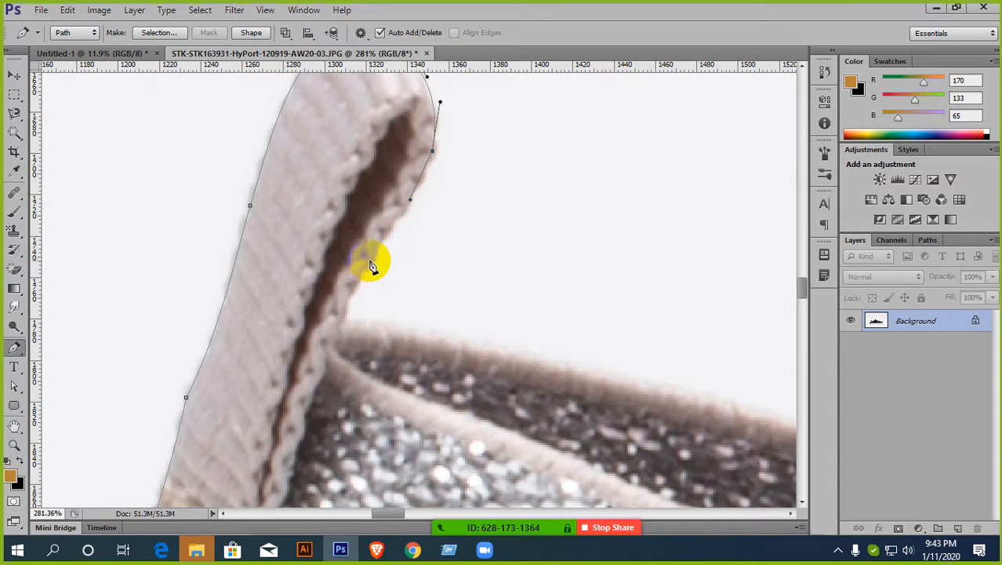
pyautogui.moveTo(372, 267); pyautogui.dragTo(349, 298)
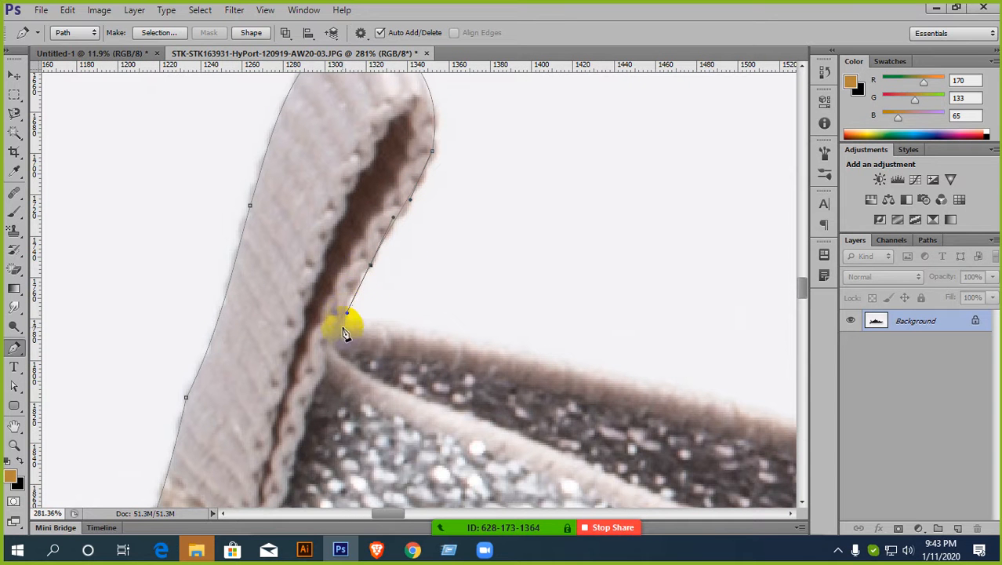
# - Set an anchor where the pull loop meets the collar, adjust its backward handle to the loop and turn its forward handle along the collar
pyautogui.scroll(2, 351, 362)
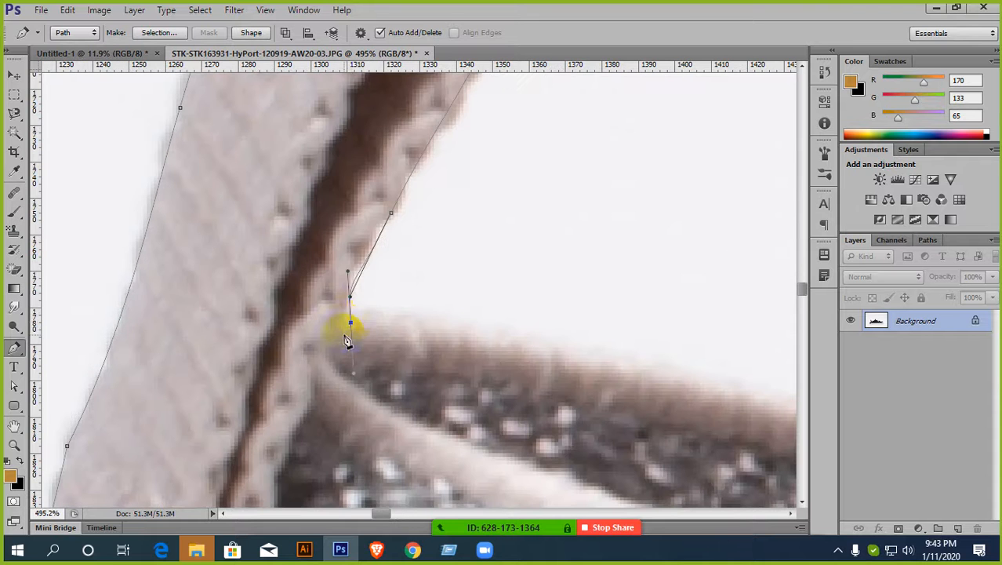
pyautogui.moveTo(350, 322); pyautogui.dragTo(339, 326)
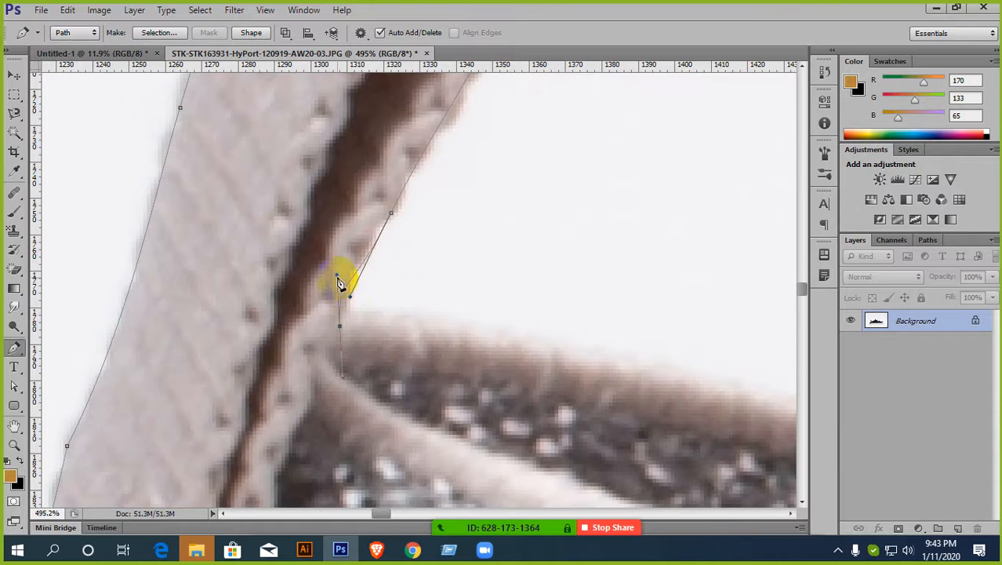
pyautogui.moveTo(350, 270); pyautogui.dragTo(362, 240)
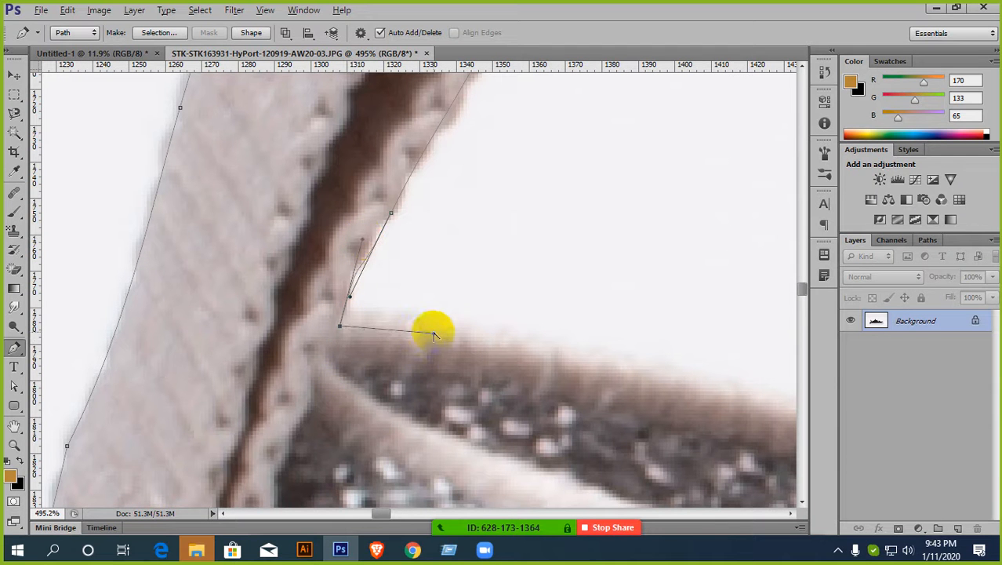
# - Trace the upper edge of the collar's light trim with long curved anchors towards the frayed dark fabric
pyautogui.scroll(-3, 434, 336)
pyautogui.moveTo(477, 346); pyautogui.dragTo(262, 278)
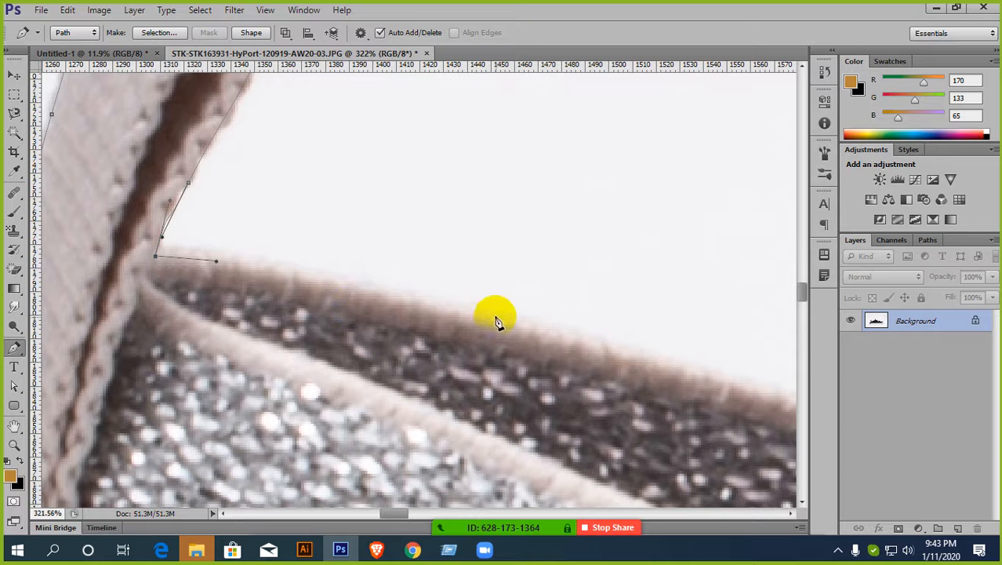
pyautogui.moveTo(507, 320); pyautogui.dragTo(268, 163)
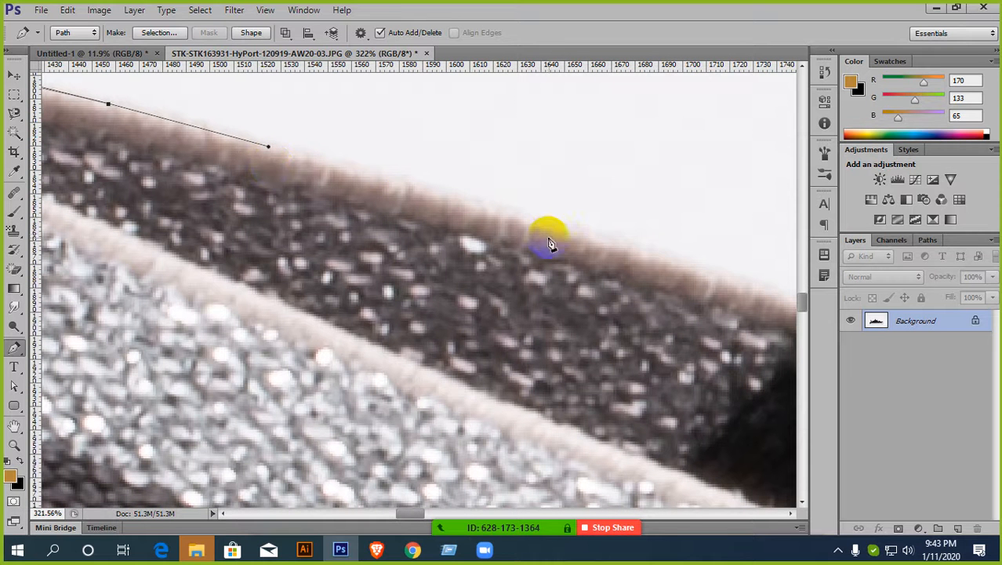
pyautogui.moveTo(588, 234); pyautogui.dragTo(299, 216)
# - Trace across the frayed fabric between the light trim and the dark collar lining with short curved anchors
pyautogui.scroll(-3, 718, 280)
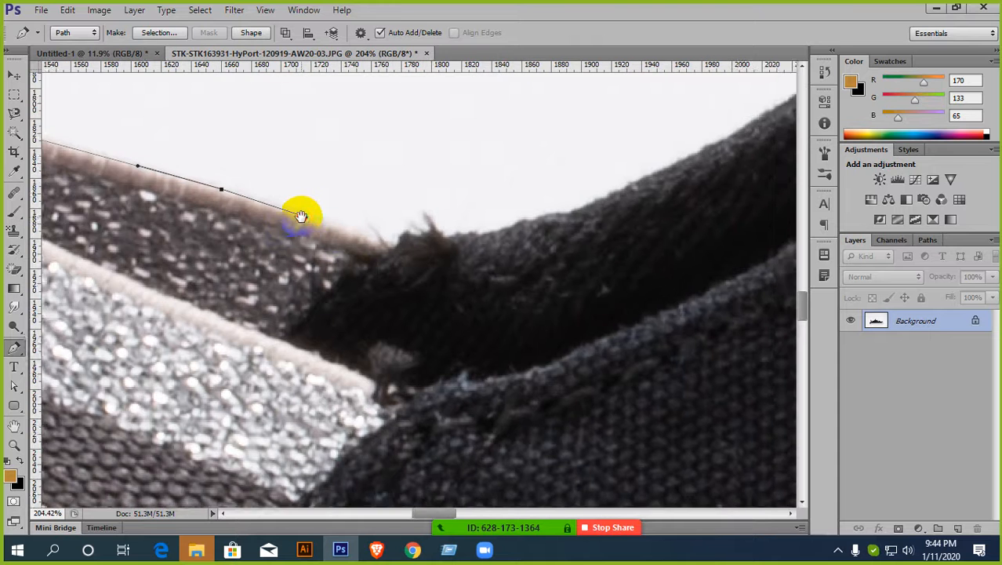
pyautogui.scroll(3, 400, 256)
pyautogui.moveTo(390, 245); pyautogui.dragTo(480, 233)
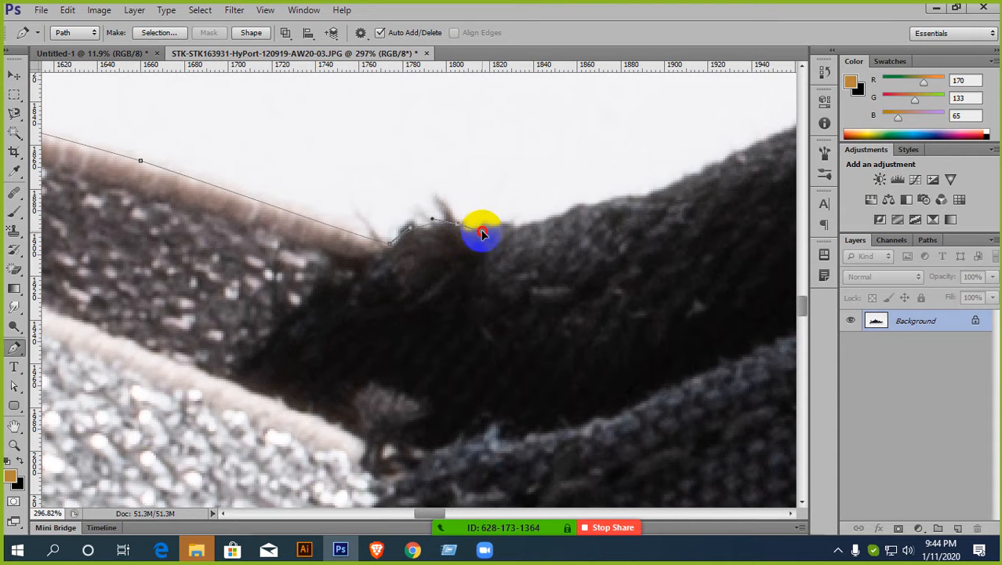
pyautogui.click(526, 223)
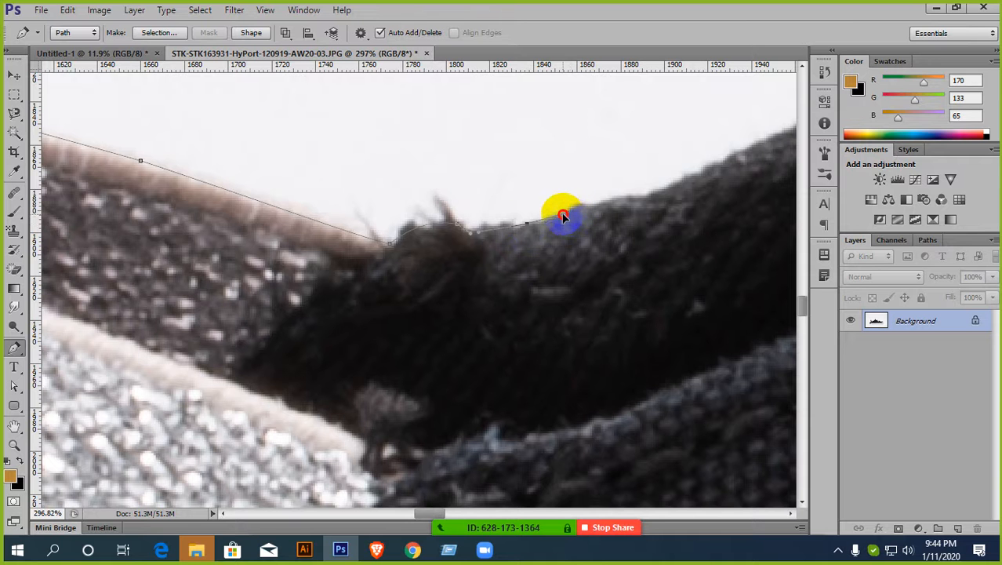
pyautogui.click(562, 217)
# - Trace the dark collar lining's upper edge with curved anchors along its slope up towards the tongue
pyautogui.moveTo(615, 223); pyautogui.dragTo(262, 221)
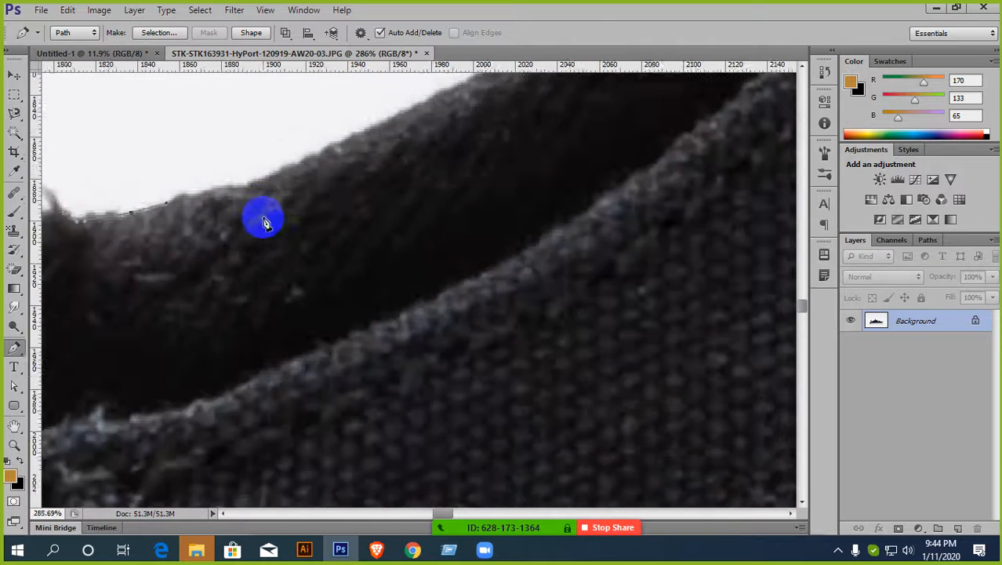
pyautogui.scroll(-2, 264, 221)
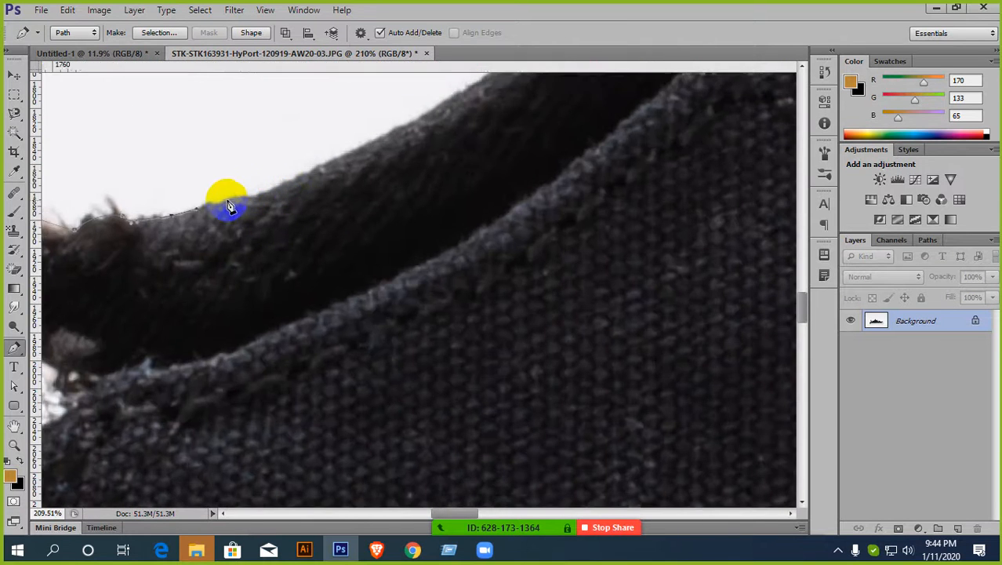
pyautogui.scroll(2, 229, 205)
pyautogui.click(305, 182)
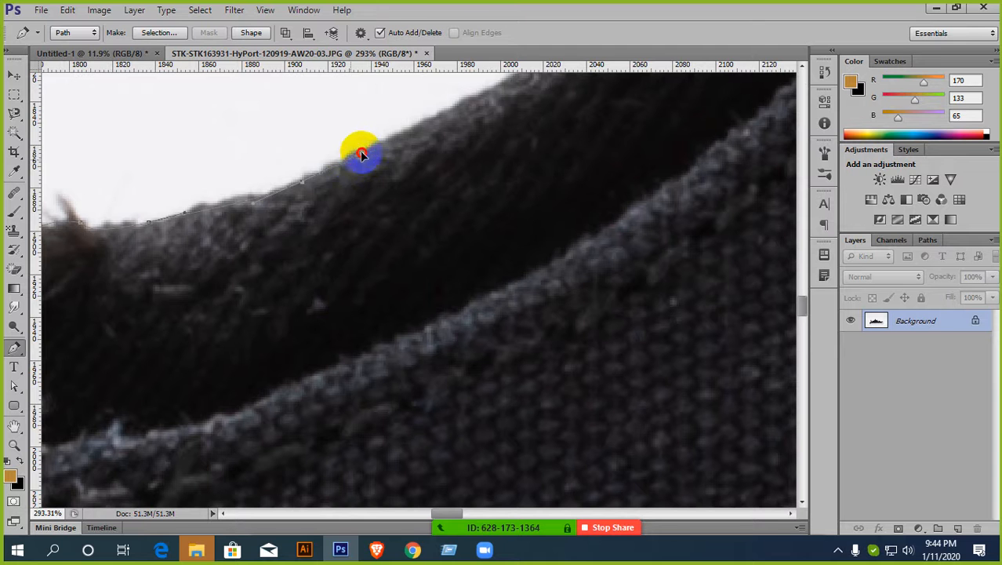
pyautogui.click(379, 148)
pyautogui.moveTo(465, 155); pyautogui.dragTo(302, 297)
pyautogui.moveTo(369, 205); pyautogui.dragTo(223, 287)
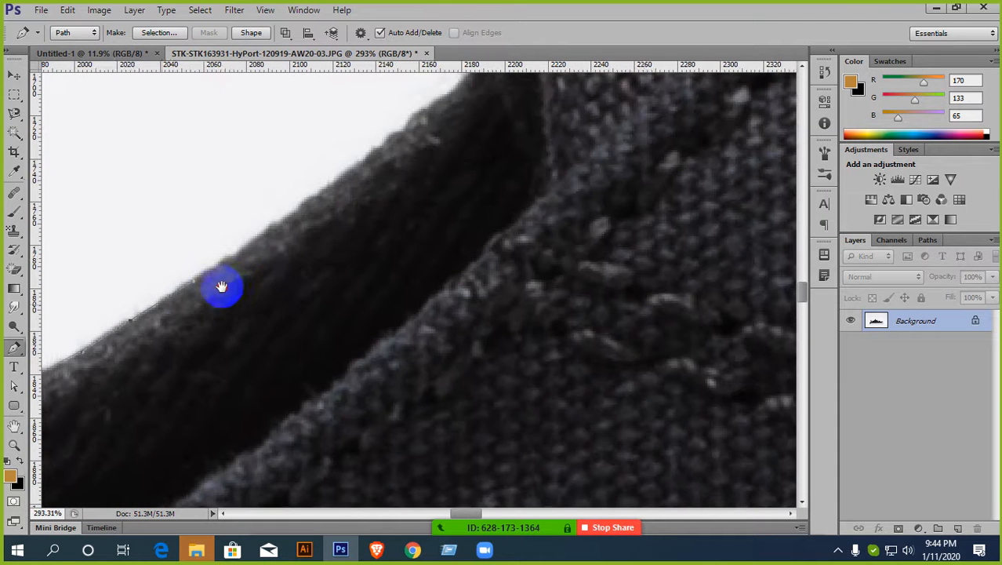
pyautogui.click(388, 143)
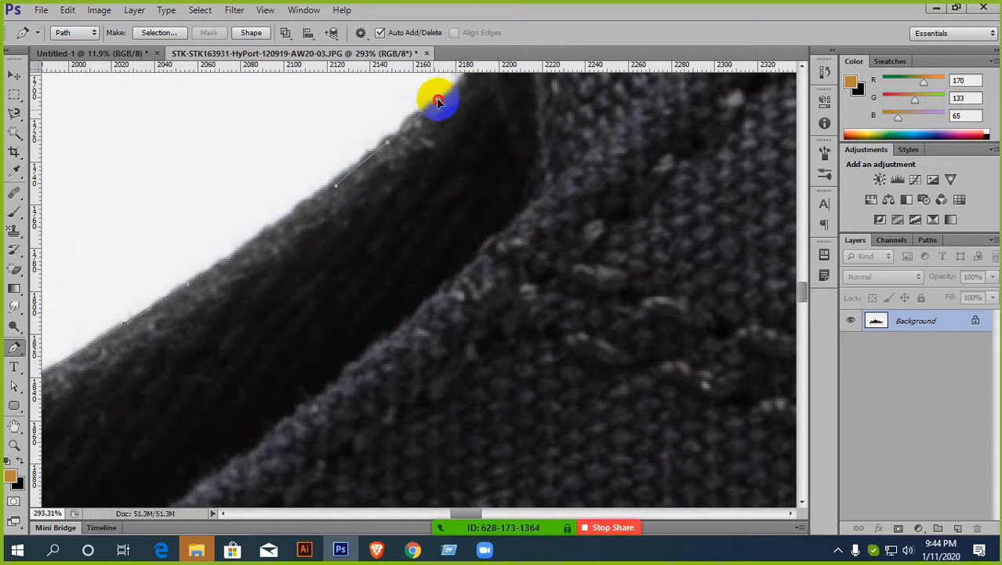
# - Trace from the collar corner up the tongue's dark edge to the light tongue loop, leaving the loose threads outside the path
pyautogui.moveTo(442, 107); pyautogui.dragTo(352, 257)
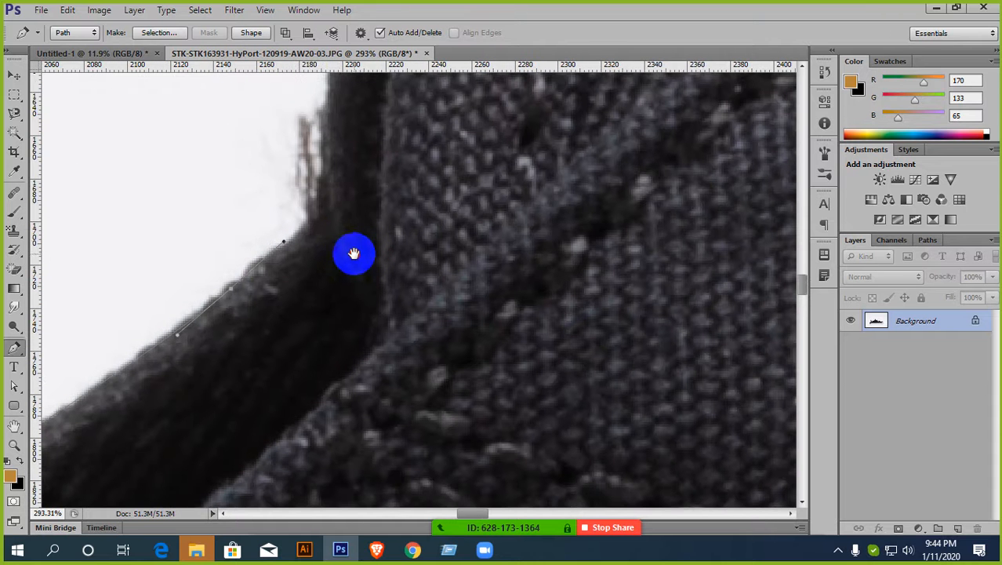
pyautogui.moveTo(313, 217); pyautogui.dragTo(301, 177)
pyautogui.scroll(-3, 328, 170)
pyautogui.scroll(2, 357, 188)
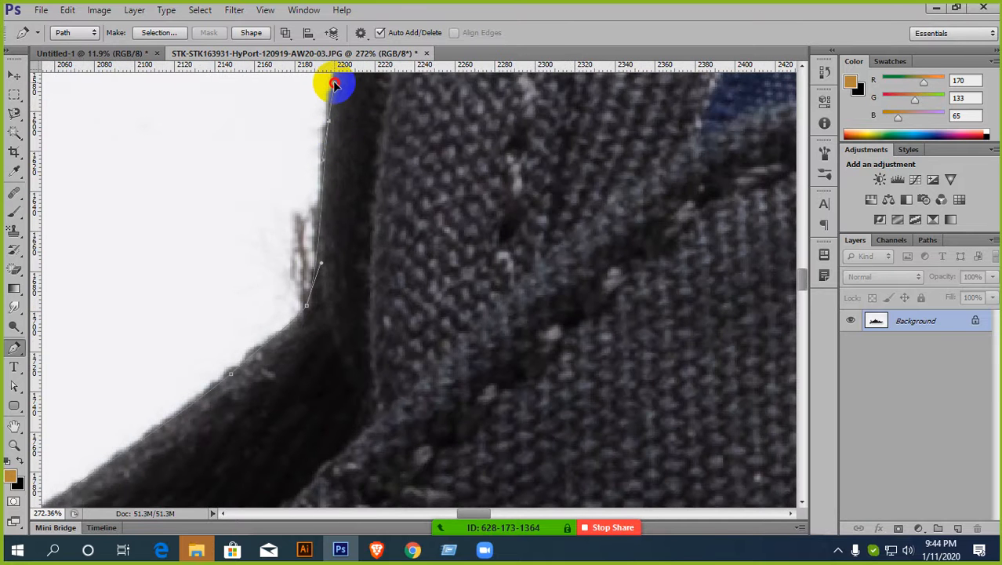
pyautogui.moveTo(426, 157); pyautogui.dragTo(272, 347)
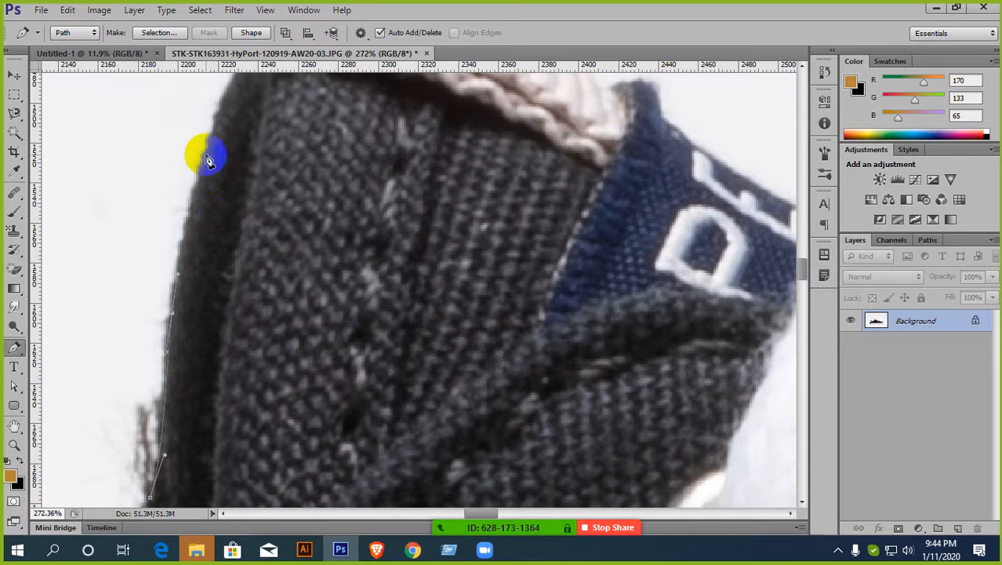
pyautogui.moveTo(224, 101); pyautogui.dragTo(286, 336)
pyautogui.scroll(1, 229, 259)
pyautogui.click(233, 246)
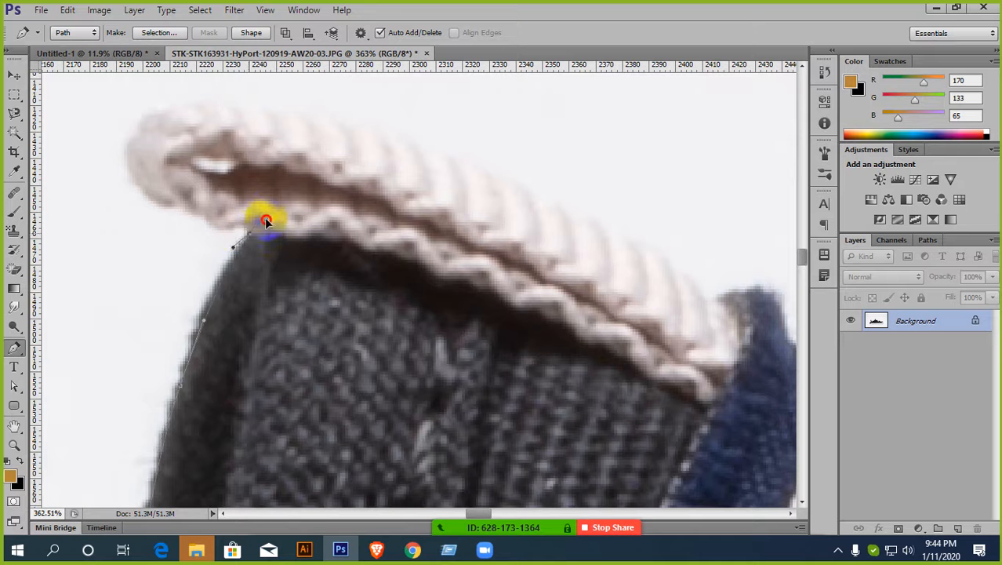
# - Trace around the rounded end of the tongue's light trim and along its upper edge to the navy label
pyautogui.click(249, 219)
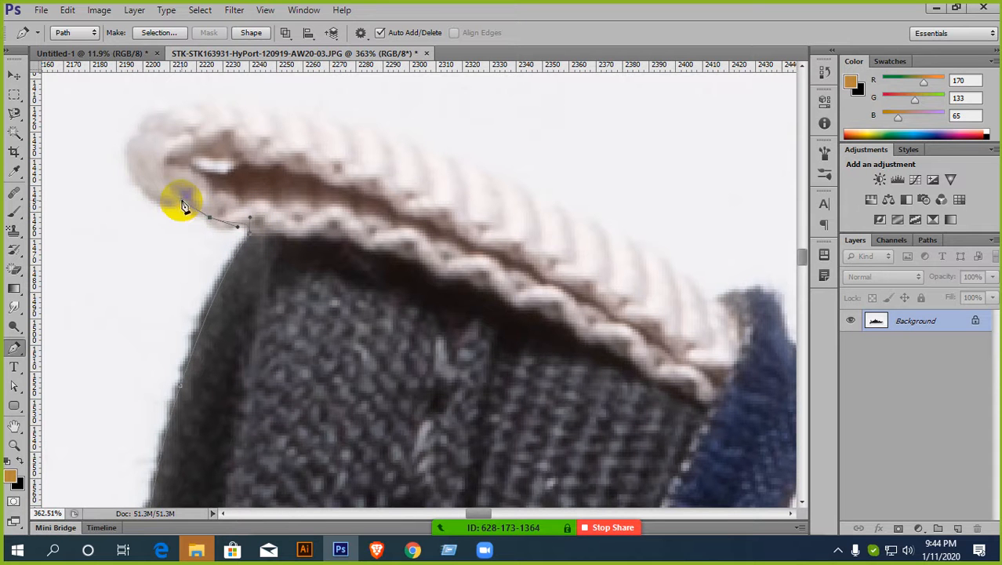
pyautogui.click(143, 192)
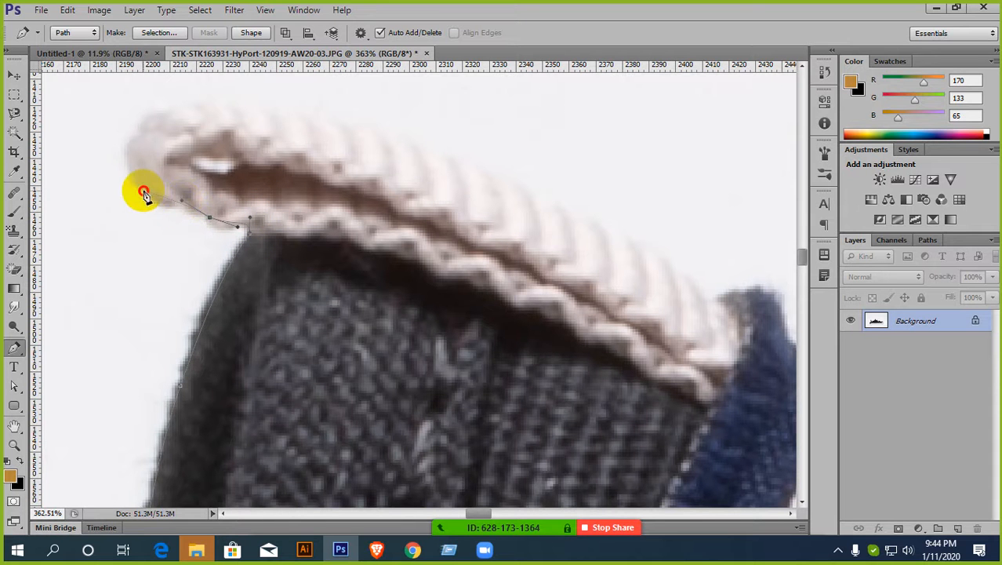
pyautogui.click(128, 152)
pyautogui.moveTo(178, 103); pyautogui.dragTo(235, 101)
pyautogui.moveTo(423, 140); pyautogui.dragTo(521, 179)
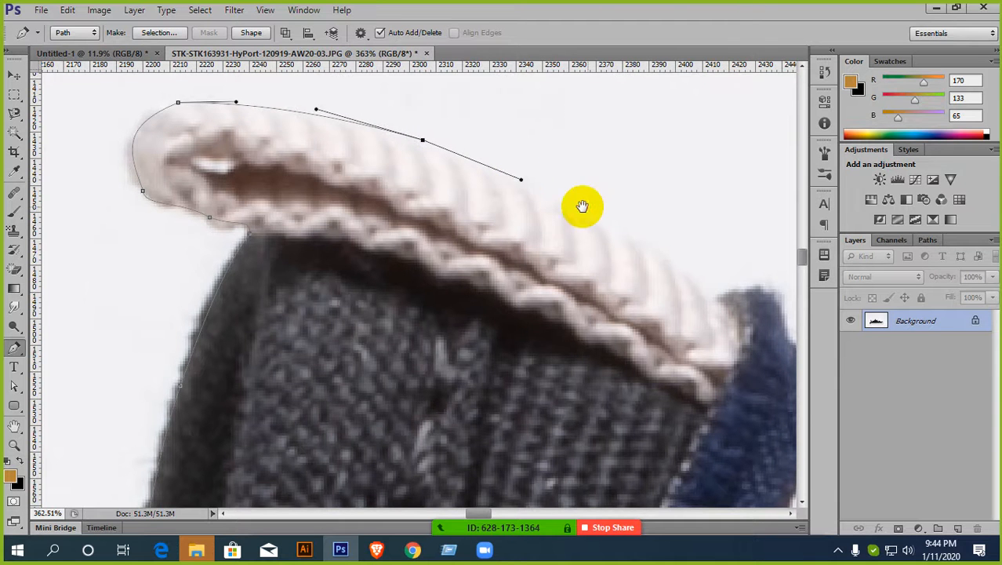
pyautogui.moveTo(582, 205); pyautogui.dragTo(229, 181)
pyautogui.click(361, 277)
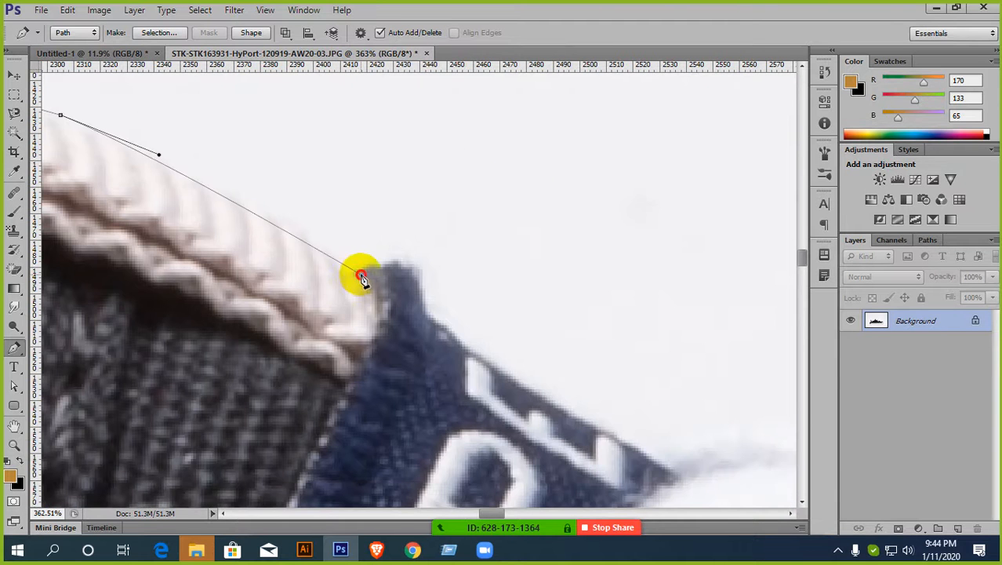
# - Trace over the navy label's top corner and down its sloping edge to the first white lace
pyautogui.click(379, 267)
pyautogui.moveTo(438, 293); pyautogui.dragTo(401, 291)
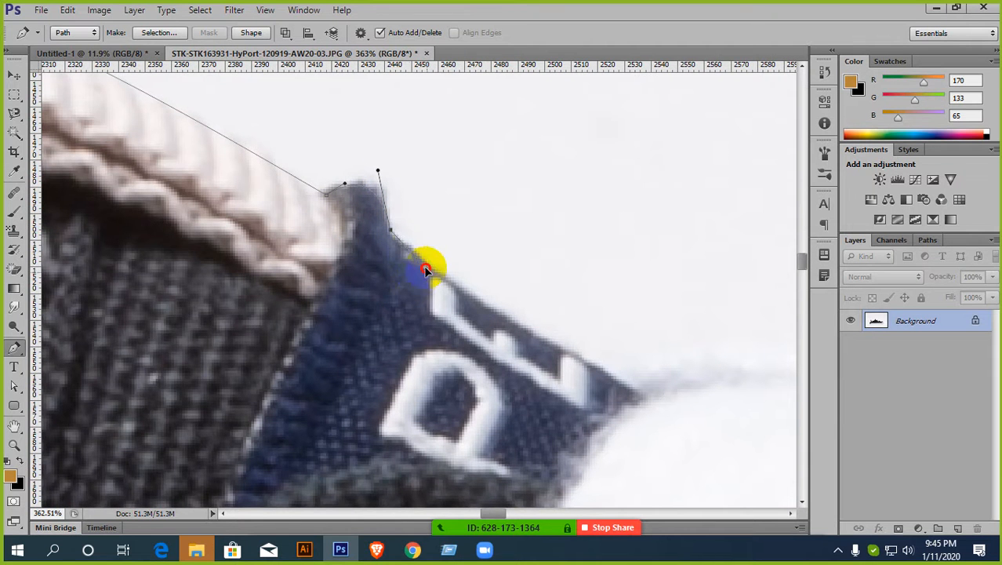
pyautogui.scroll(2, 302, 215)
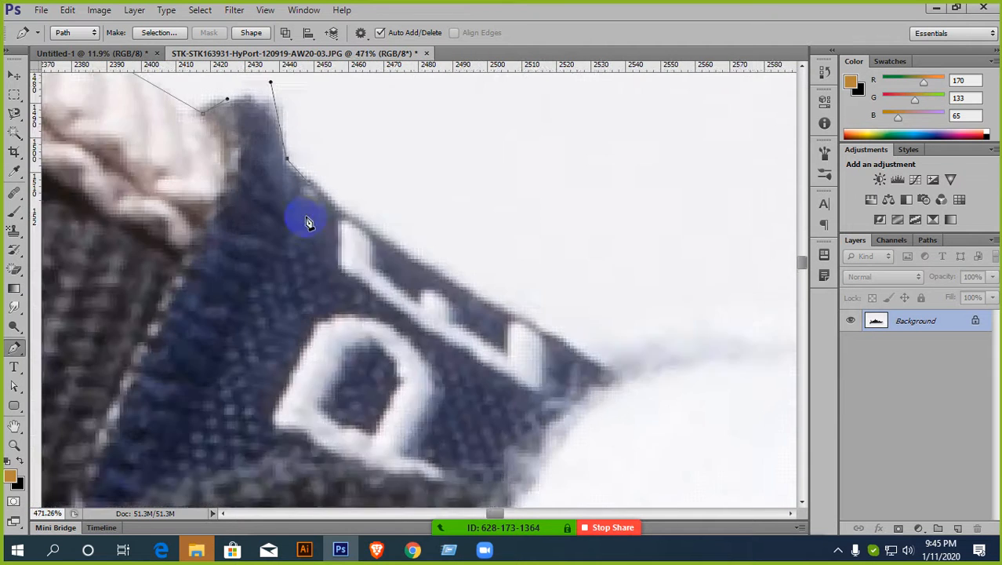
pyautogui.scroll(-2, 308, 222)
pyautogui.moveTo(347, 230); pyautogui.dragTo(413, 261)
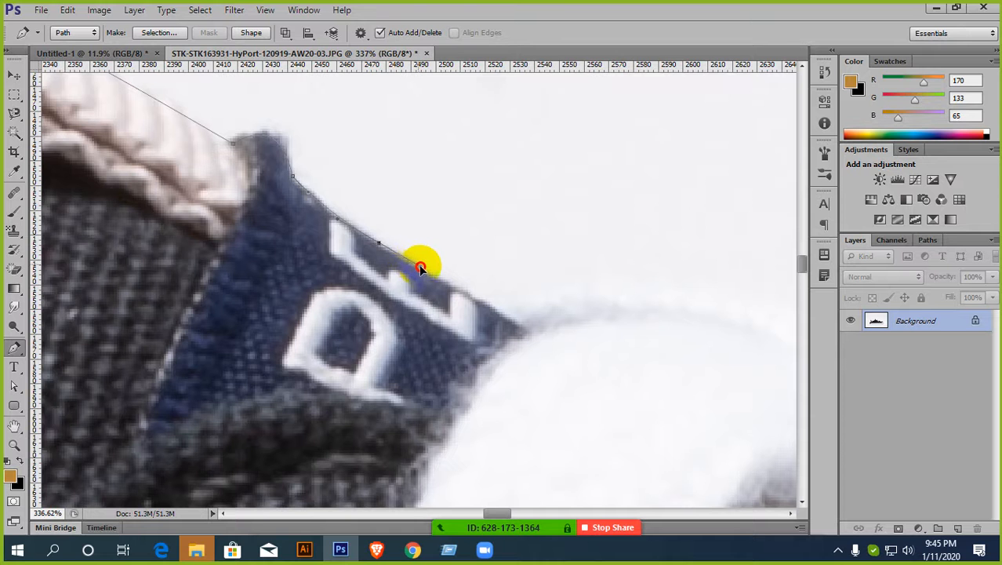
pyautogui.scroll(-2, 425, 273)
pyautogui.scroll(2, 392, 267)
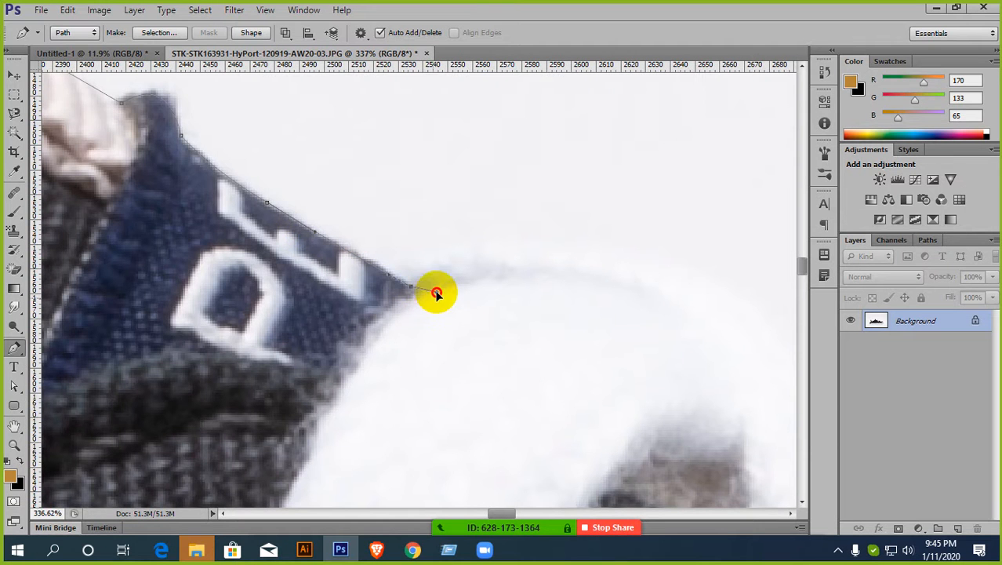
# - Examine the white laces' outer edges where they meet the pale background
pyautogui.scroll(-5, 443, 259)
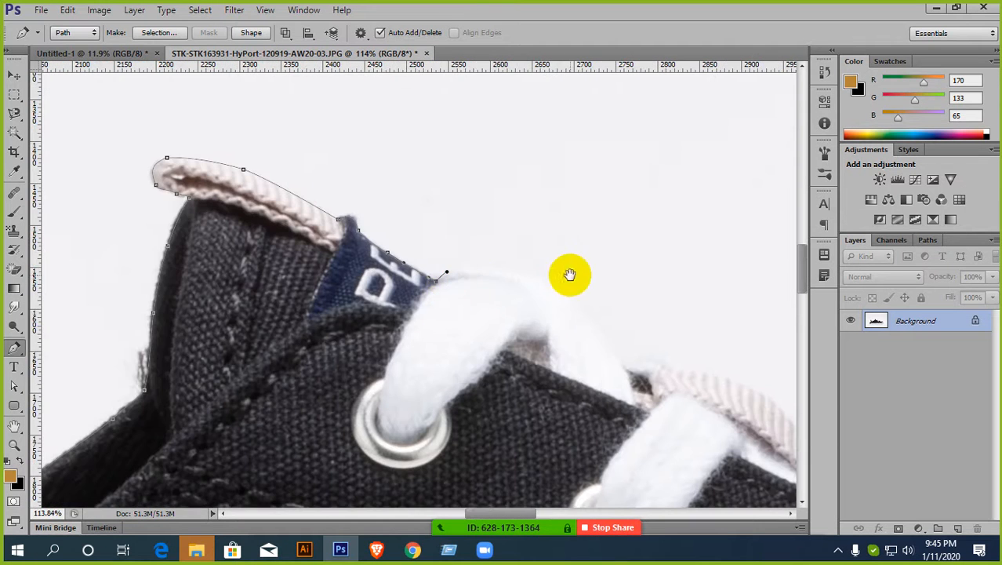
pyautogui.hscroll(2, 486, 273)
pyautogui.scroll(-1, 414, 280)
pyautogui.scroll(1, 418, 300)
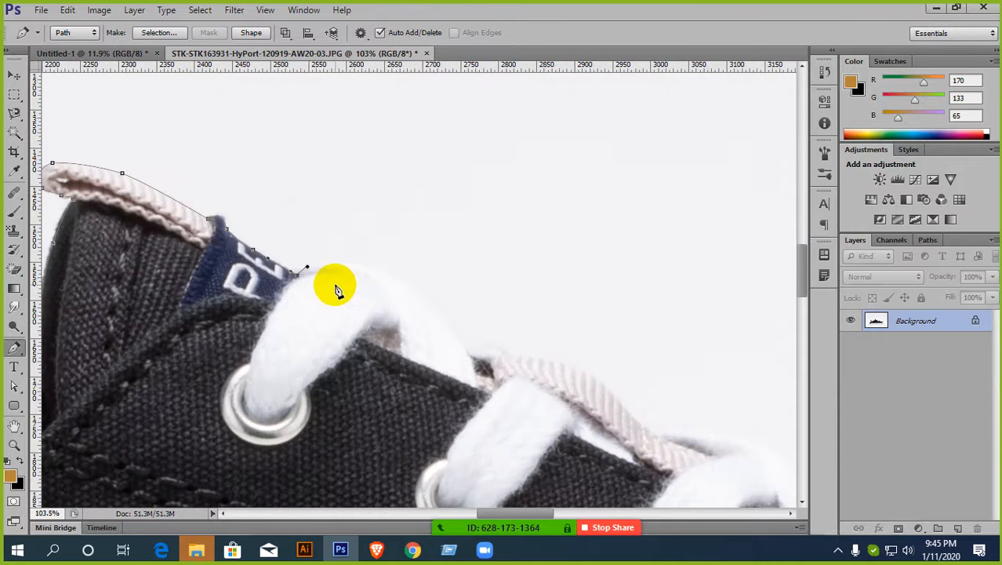
pyautogui.scroll(2, 360, 292)
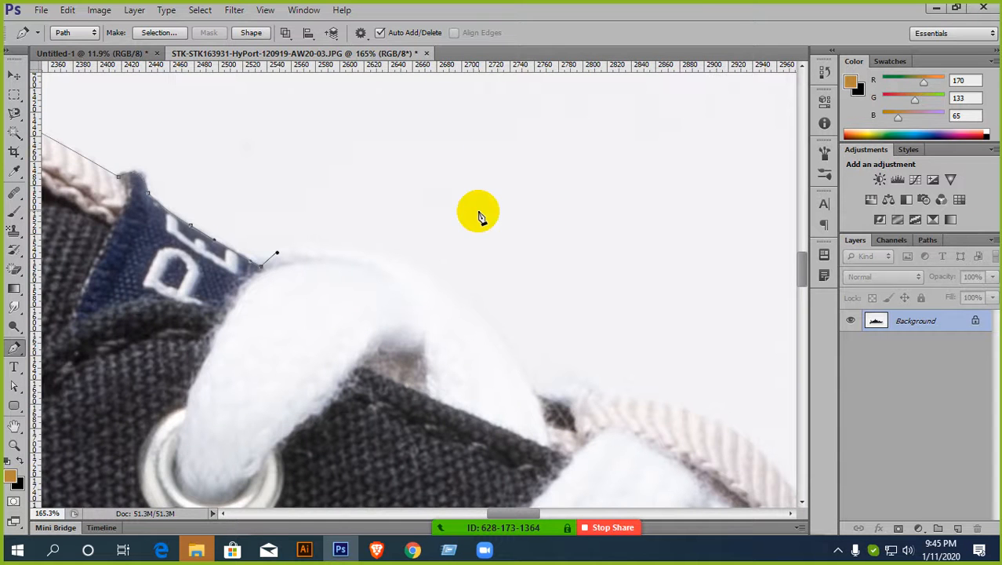
pyautogui.scroll(-2, 470, 213)
pyautogui.scroll(-1, 443, 267)
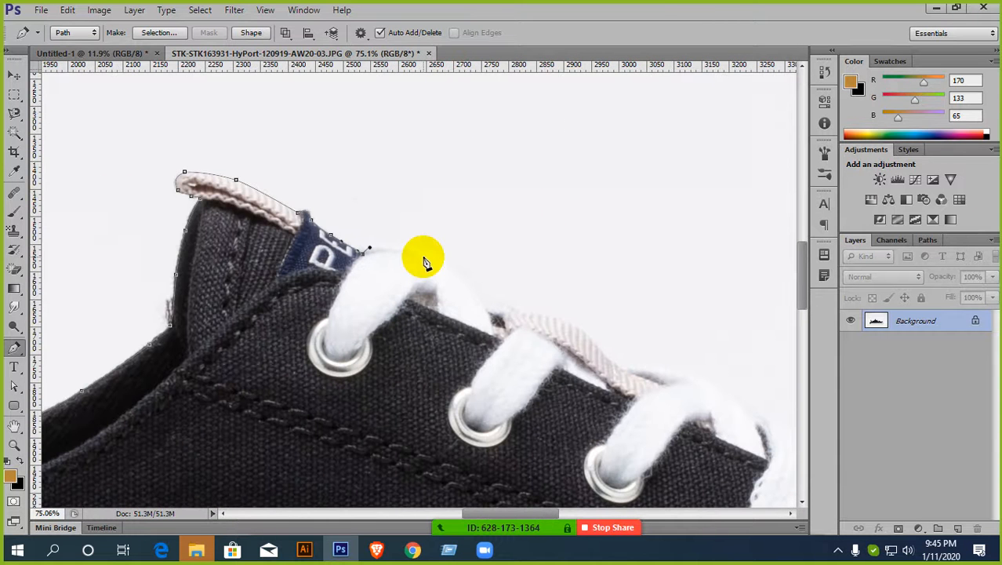
pyautogui.scroll(-2, 471, 278)
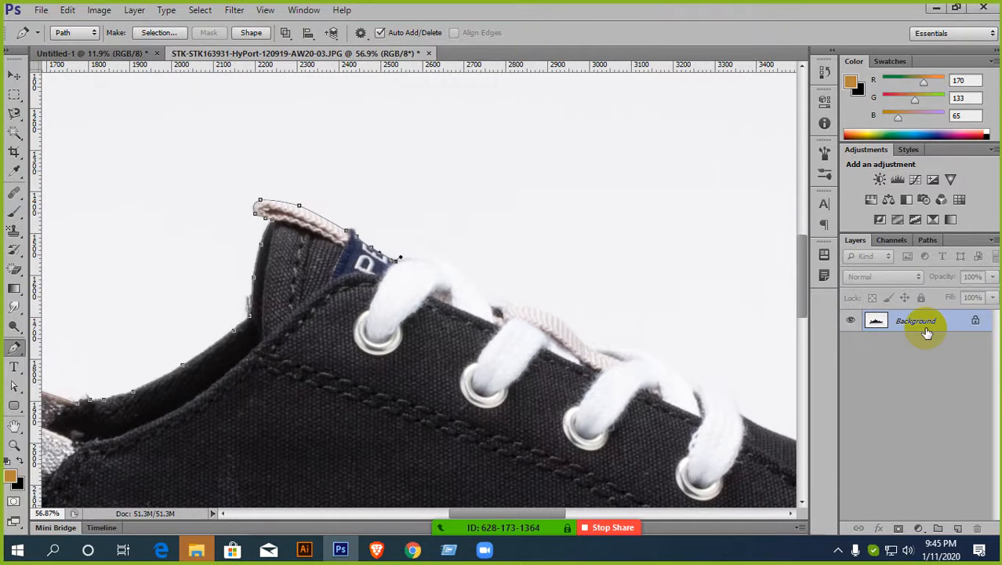
# - Duplicate the Background layer and darken the copy with Levels, setting the black input level to 216
pyautogui.hotkey('ctrl', 'j')
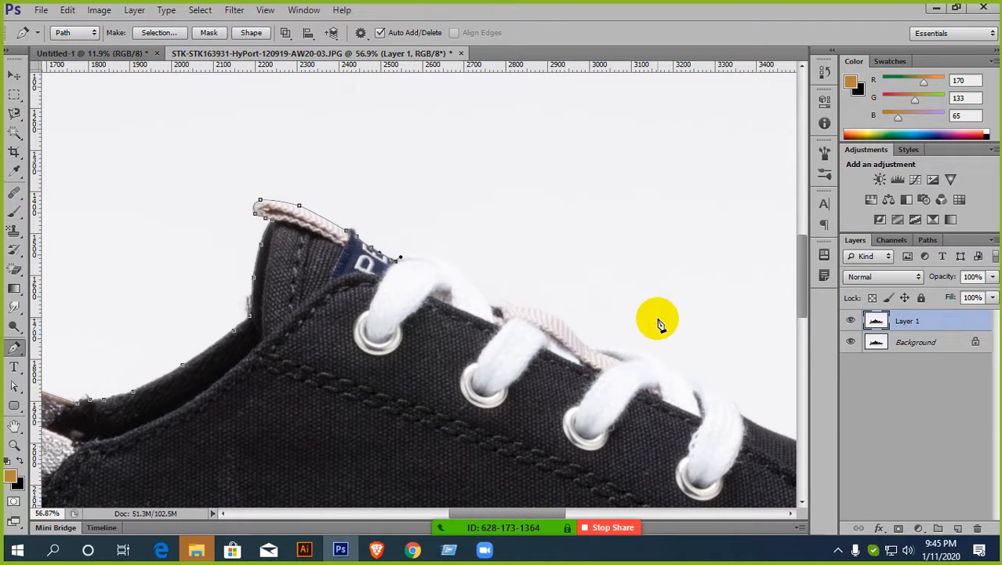
pyautogui.scroll(-3, 541, 331)
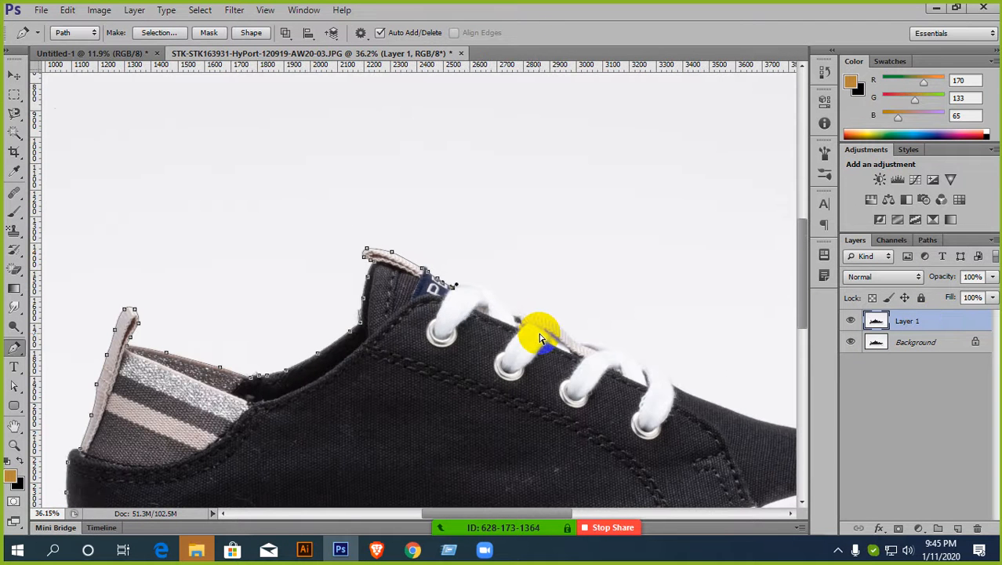
pyautogui.hotkey('ctrl', 'l')
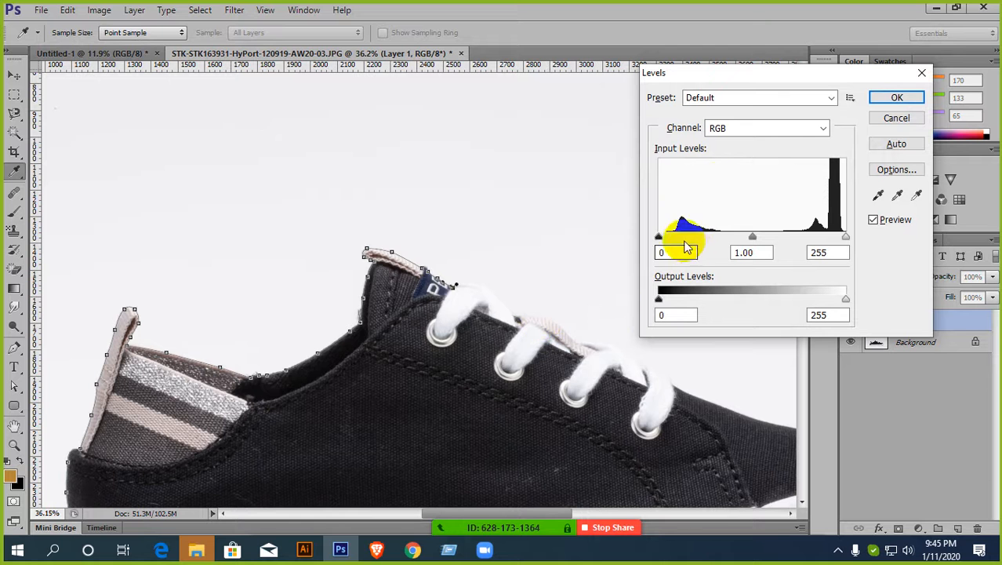
pyautogui.moveTo(660, 235); pyautogui.dragTo(819, 242)
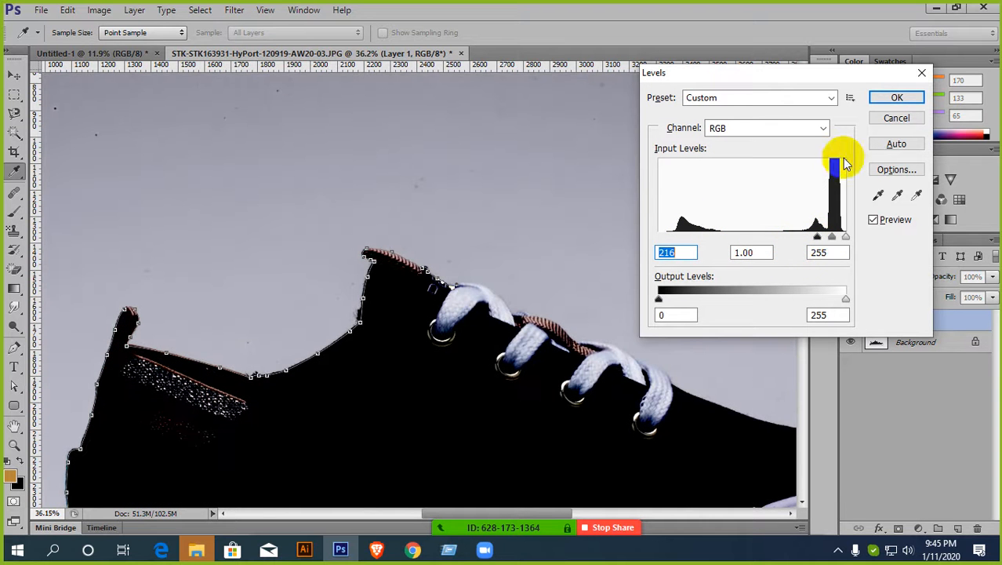
pyautogui.click(896, 97)
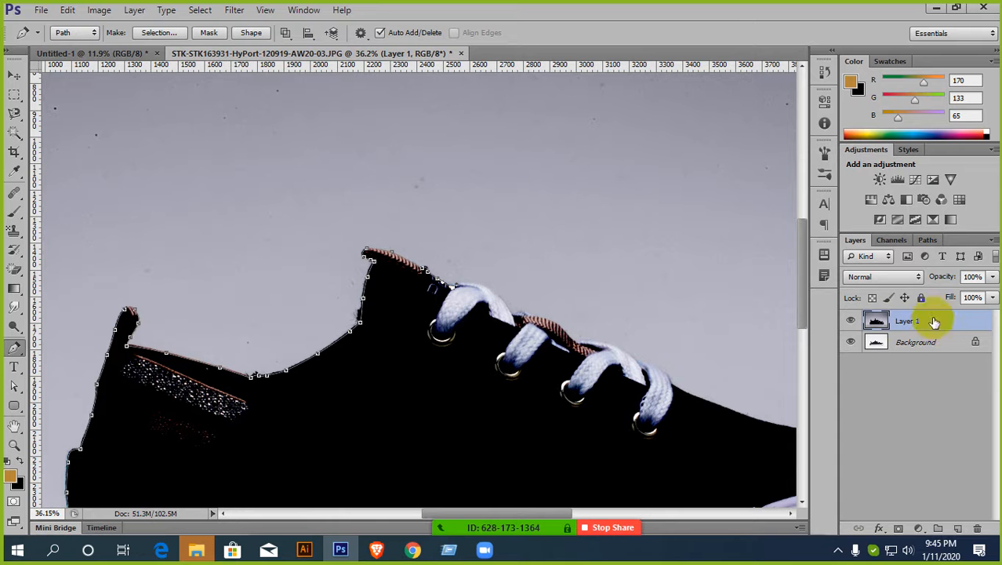
# - Reposition the last anchor where the navy label meets the first lace and aim its direction handle along the lace's upper edge
pyautogui.scroll(5, 596, 345)
pyautogui.moveTo(668, 337); pyautogui.dragTo(564, 284)
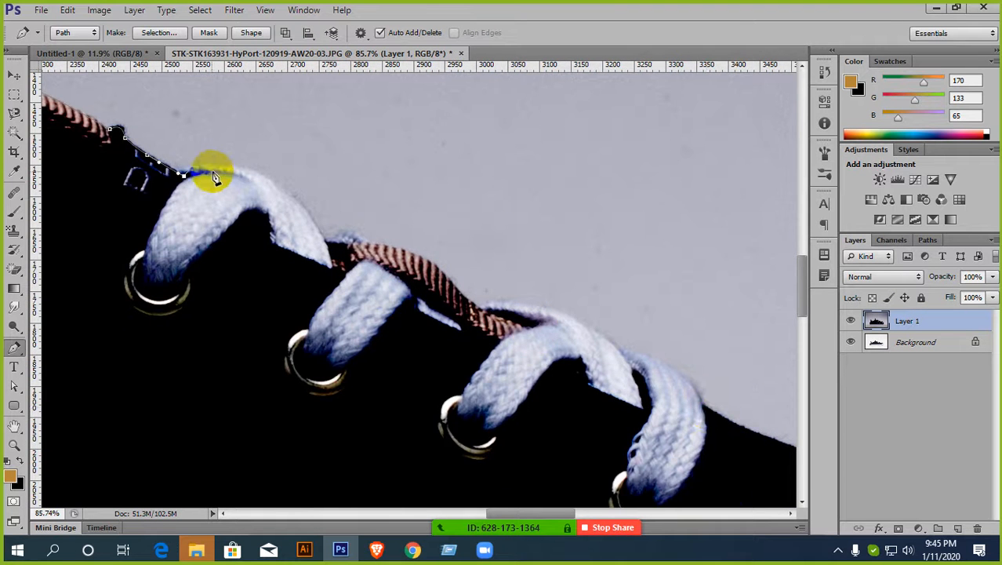
pyautogui.scroll(6, 208, 168)
pyautogui.scroll(3, 160, 147)
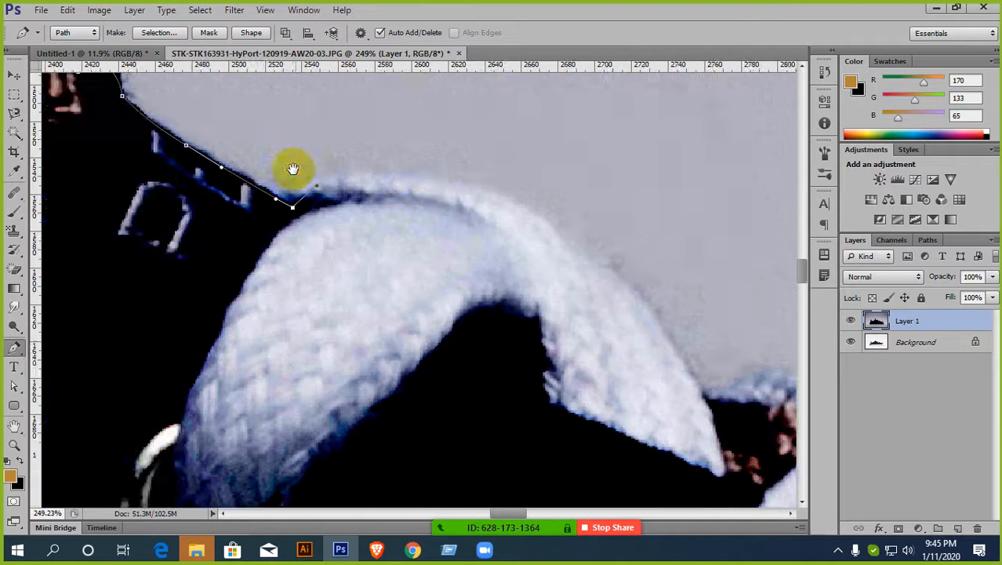
pyautogui.click(304, 222)
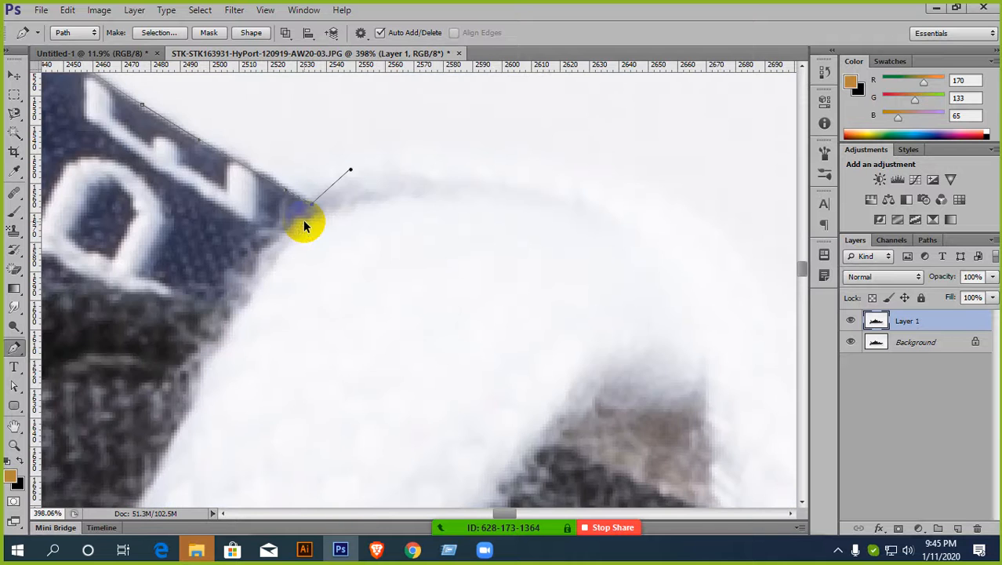
pyautogui.click(306, 227)
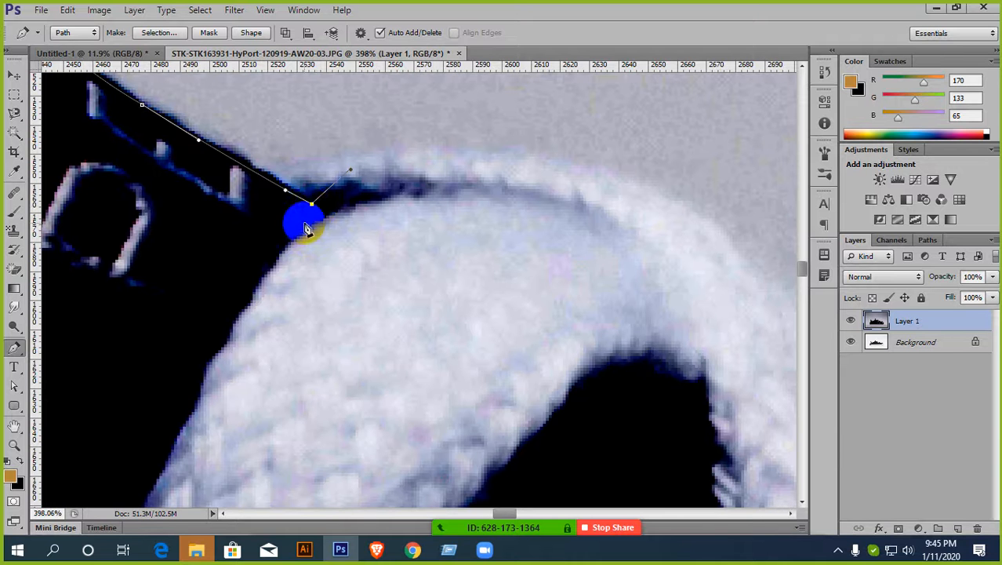
pyautogui.moveTo(316, 212); pyautogui.dragTo(354, 175)
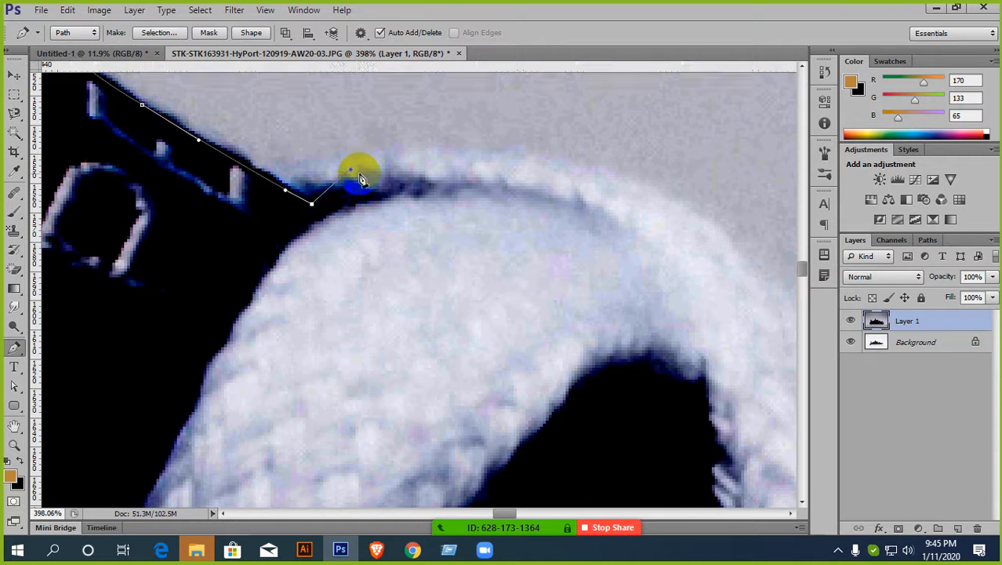
pyautogui.click(321, 203)
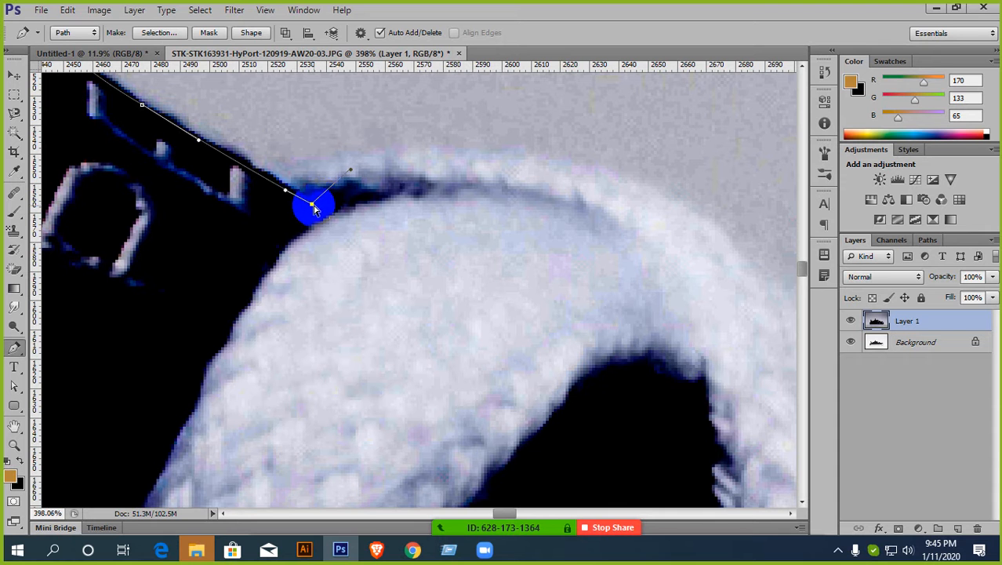
pyautogui.moveTo(313, 207); pyautogui.dragTo(336, 161)
# - Trace the first lace loop's outer edge with curved anchors down to the small lace section behind it
pyautogui.scroll(-3, 336, 161)
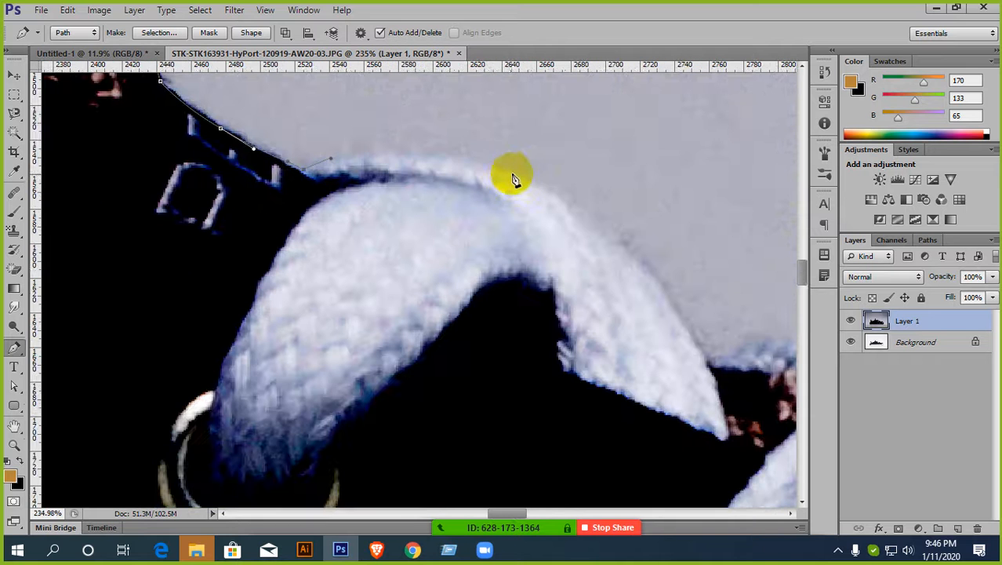
pyautogui.moveTo(508, 173); pyautogui.dragTo(473, 161)
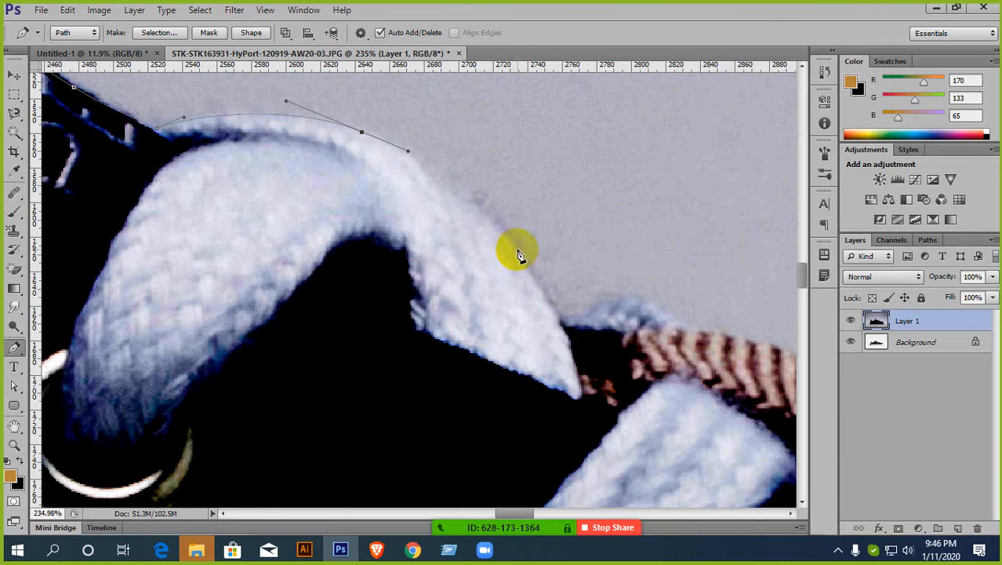
pyautogui.moveTo(517, 251); pyautogui.dragTo(547, 304)
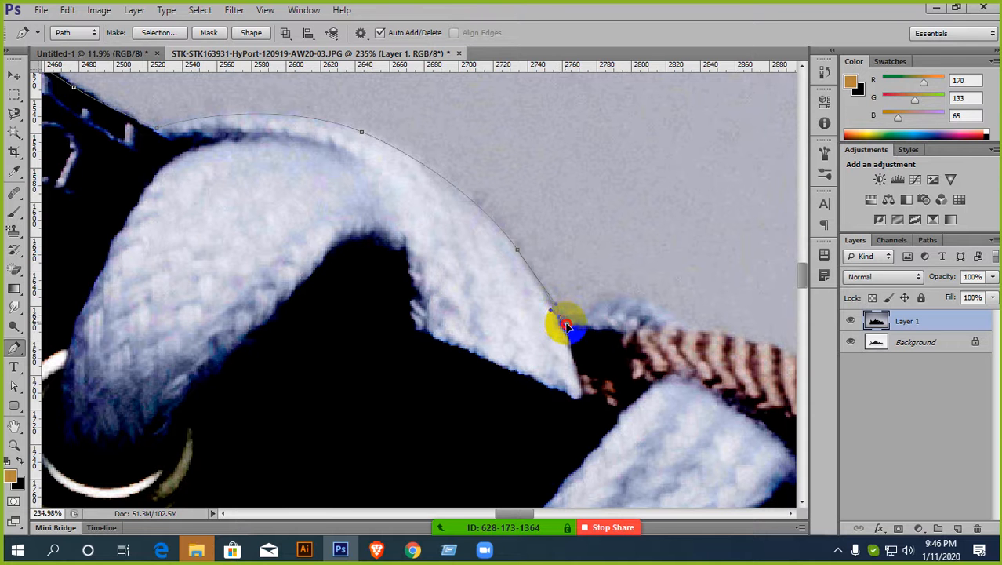
pyautogui.moveTo(556, 319); pyautogui.dragTo(567, 334)
pyautogui.scroll(3, 570, 339)
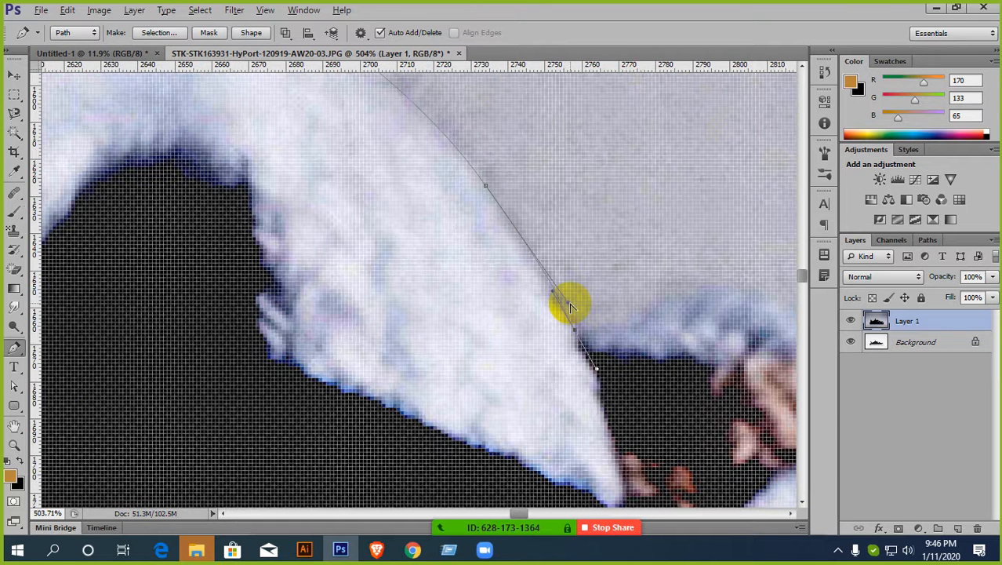
pyautogui.scroll(-3, 543, 267)
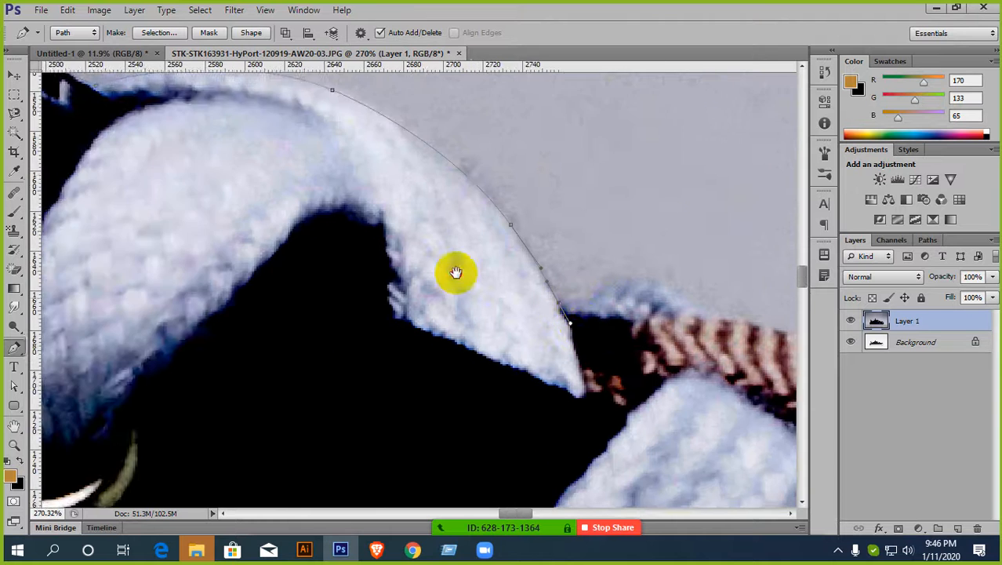
# - Trace over the small hump of lace behind the first loop to the start of the striped trim
pyautogui.scroll(2, 455, 272)
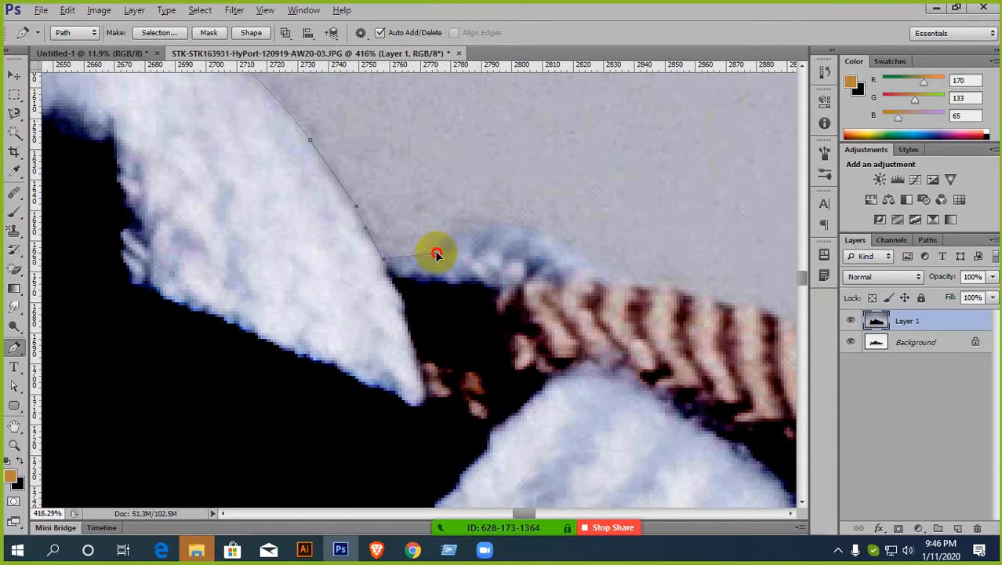
pyautogui.click(437, 254)
pyautogui.moveTo(466, 226); pyautogui.dragTo(495, 208)
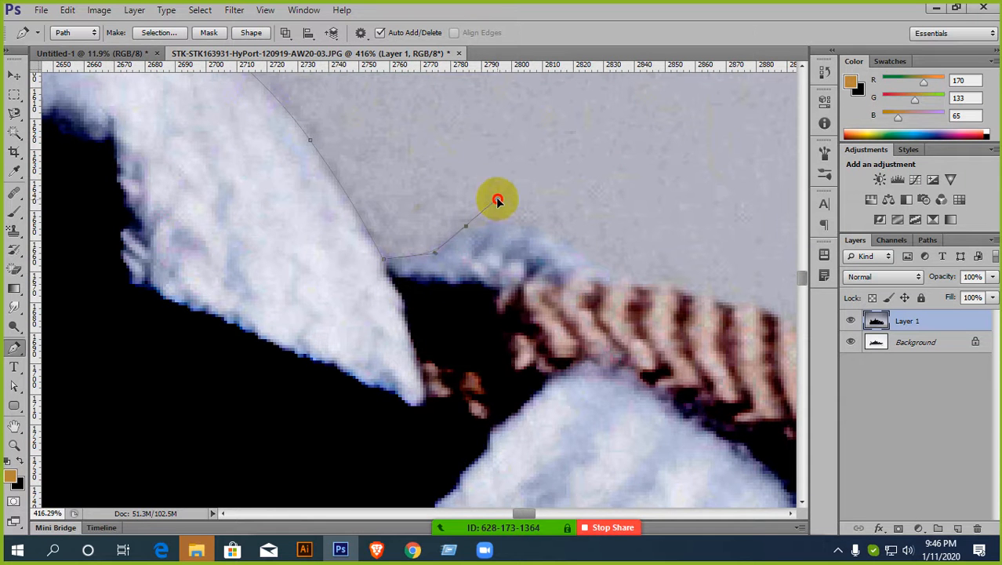
pyautogui.moveTo(565, 243); pyautogui.dragTo(374, 244)
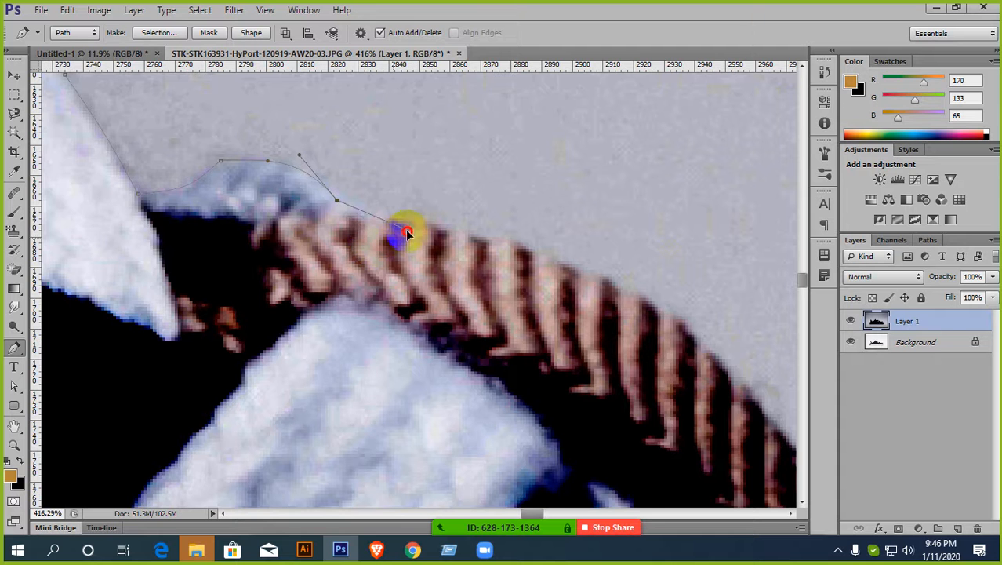
# - Trace the striped trim's upper edge with curved anchors down to the start of the next white lace
pyautogui.click(413, 224)
pyautogui.moveTo(440, 242); pyautogui.dragTo(341, 208)
pyautogui.click(366, 189)
pyautogui.click(424, 208)
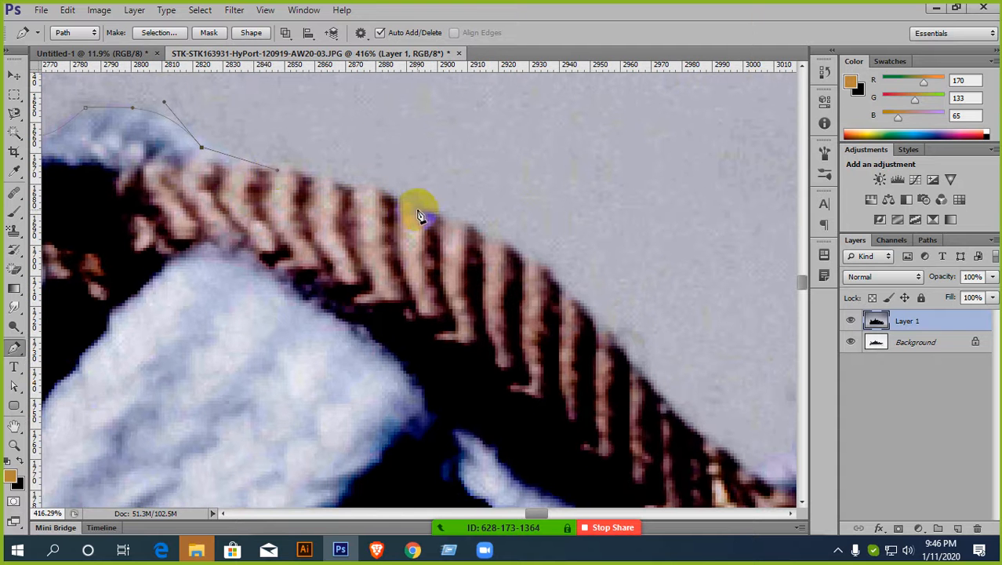
pyautogui.click(483, 228)
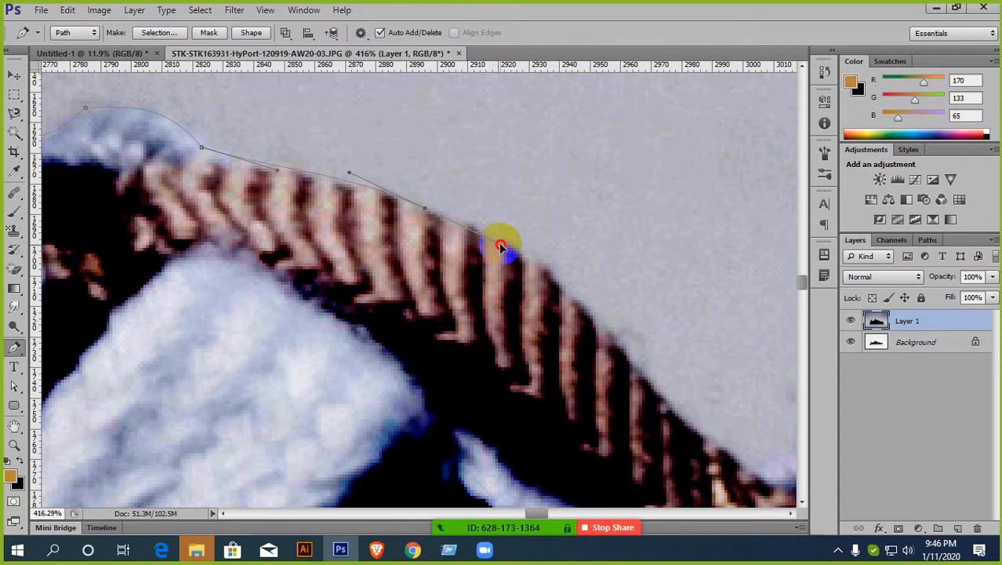
pyautogui.scroll(-4, 502, 248)
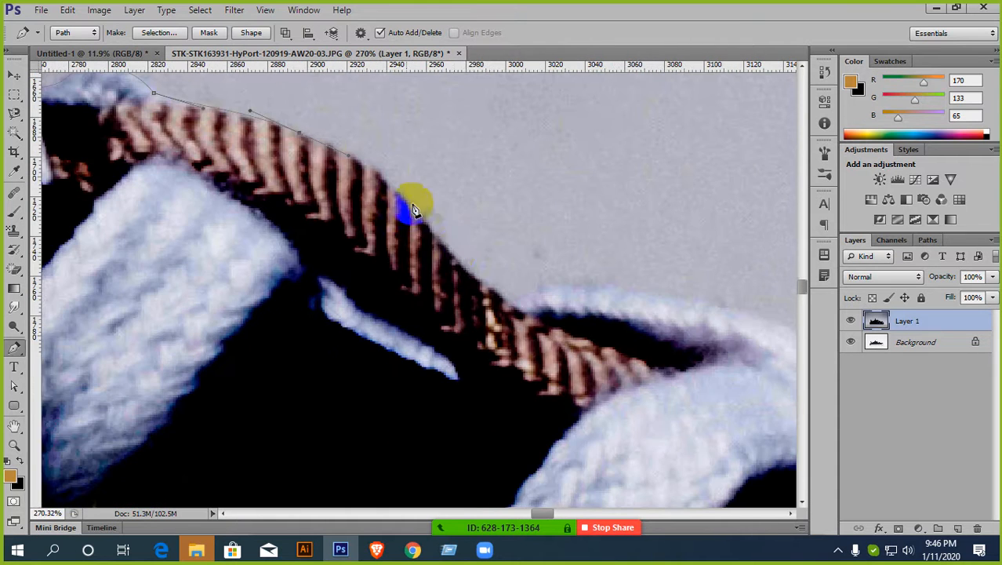
pyautogui.moveTo(456, 258); pyautogui.dragTo(543, 297)
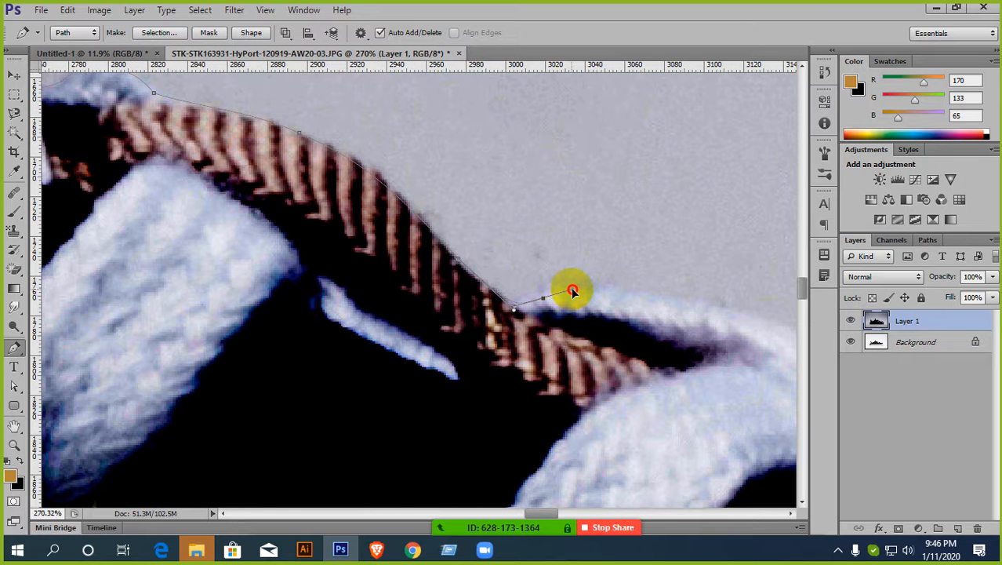
# - Trace the outer edges of the remaining lace loops with curved anchors to where the last lace meets the dark upper
pyautogui.moveTo(634, 288); pyautogui.dragTo(693, 304)
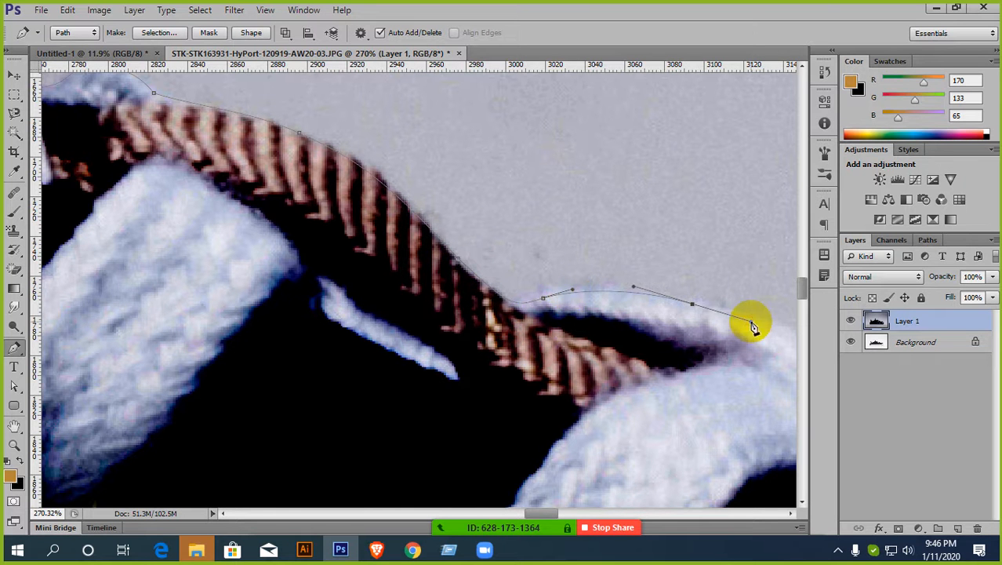
pyautogui.moveTo(751, 326); pyautogui.dragTo(402, 231)
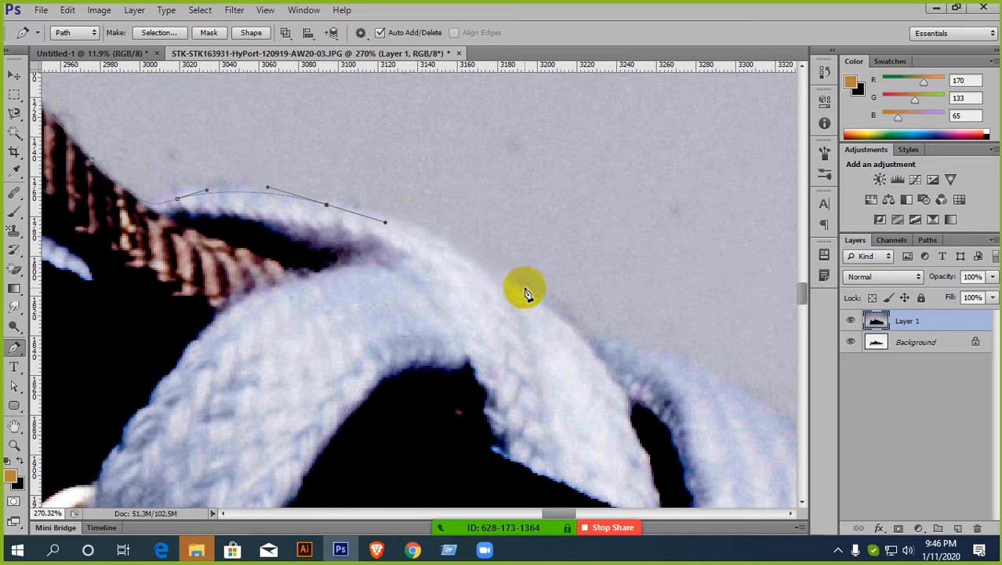
pyautogui.moveTo(525, 289); pyautogui.dragTo(594, 338)
pyautogui.moveTo(696, 366); pyautogui.dragTo(416, 250)
pyautogui.scroll(-2, 738, 390)
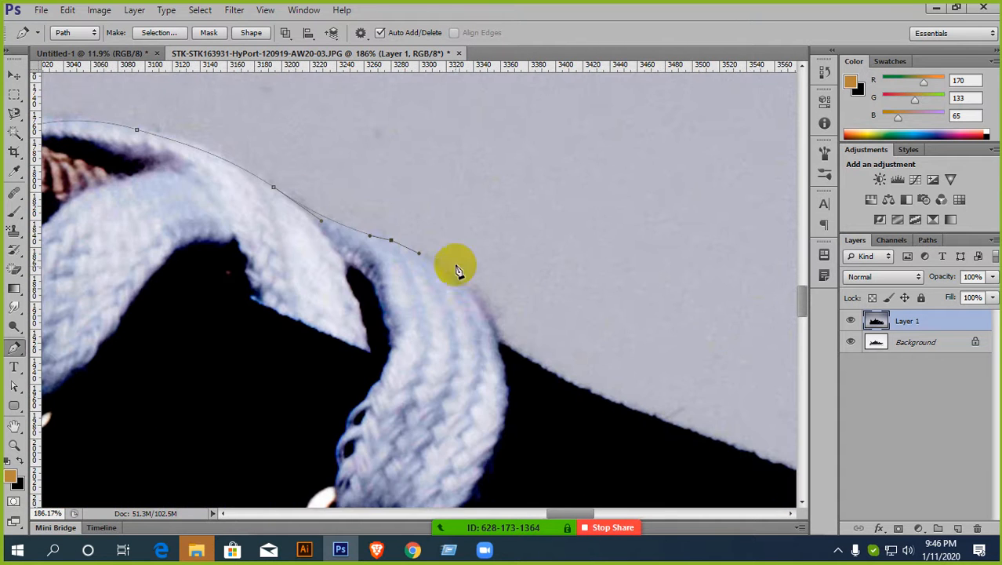
pyautogui.moveTo(503, 347); pyautogui.dragTo(563, 383)
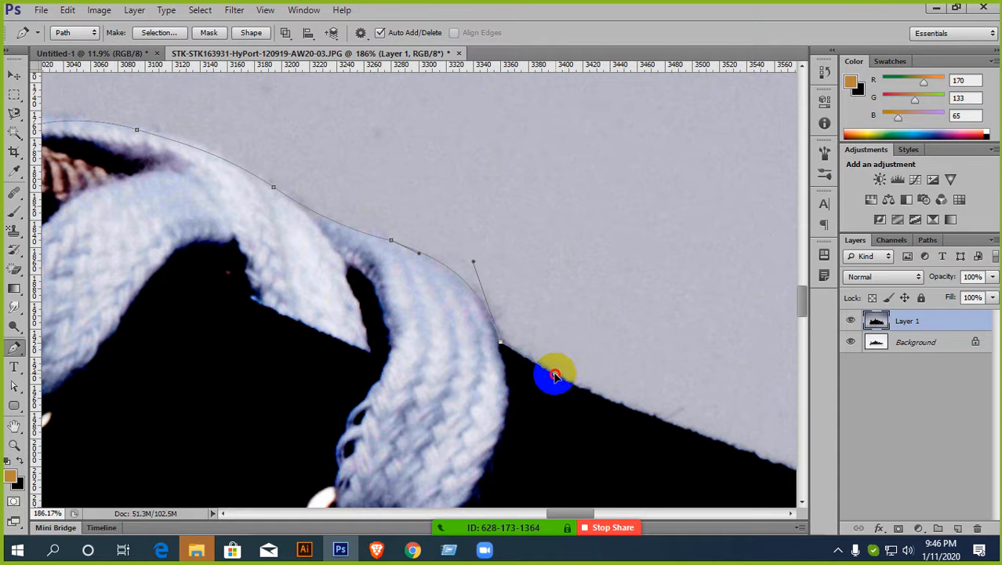
# - Delete the darkened layer copy and check the traced lace path against the original photo
pyautogui.scroll(-8, 554, 376)
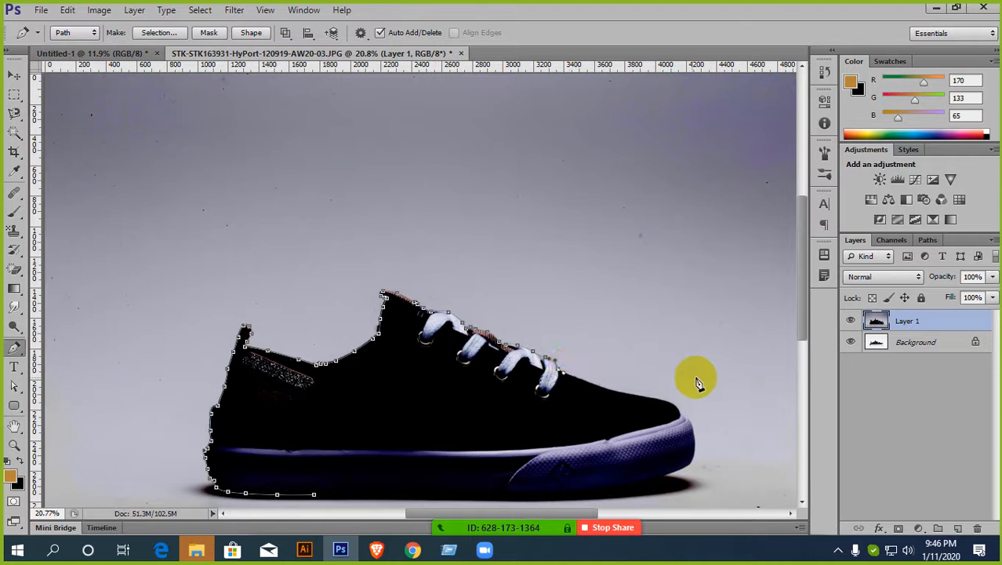
pyautogui.scroll(2, 674, 380)
pyautogui.moveTo(925, 323); pyautogui.dragTo(979, 527)
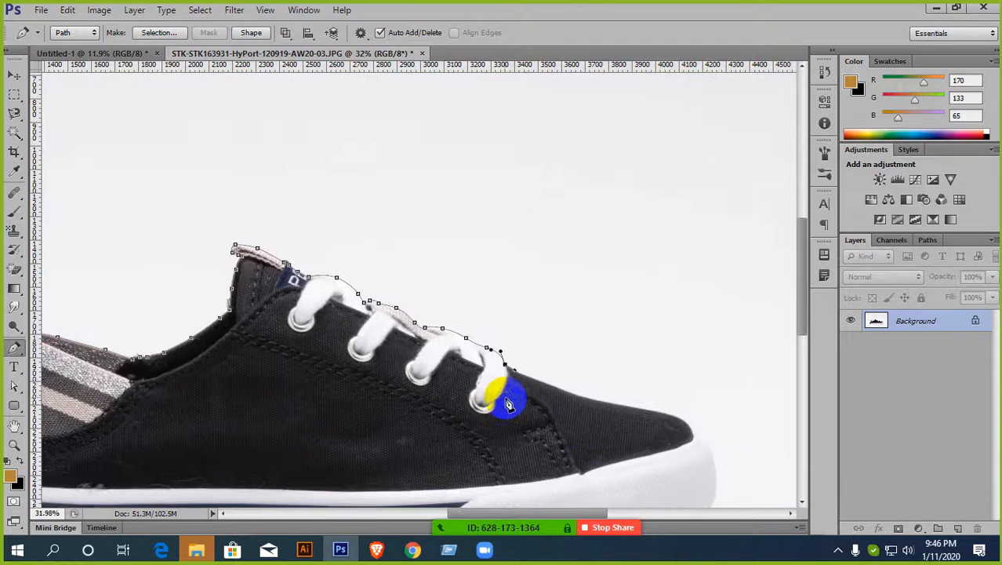
pyautogui.scroll(6, 504, 403)
pyautogui.scroll(2, 448, 348)
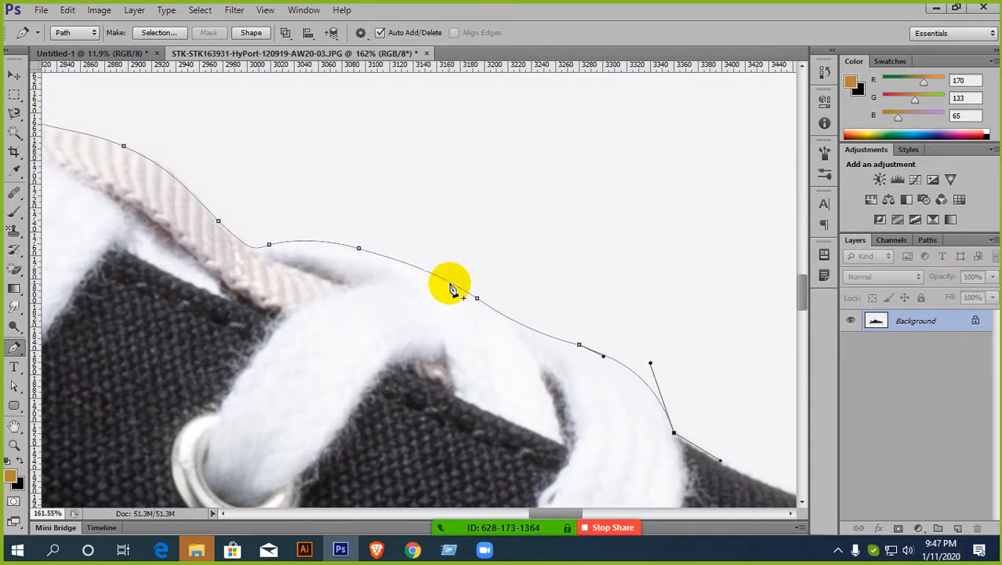
pyautogui.scroll(-2, 574, 340)
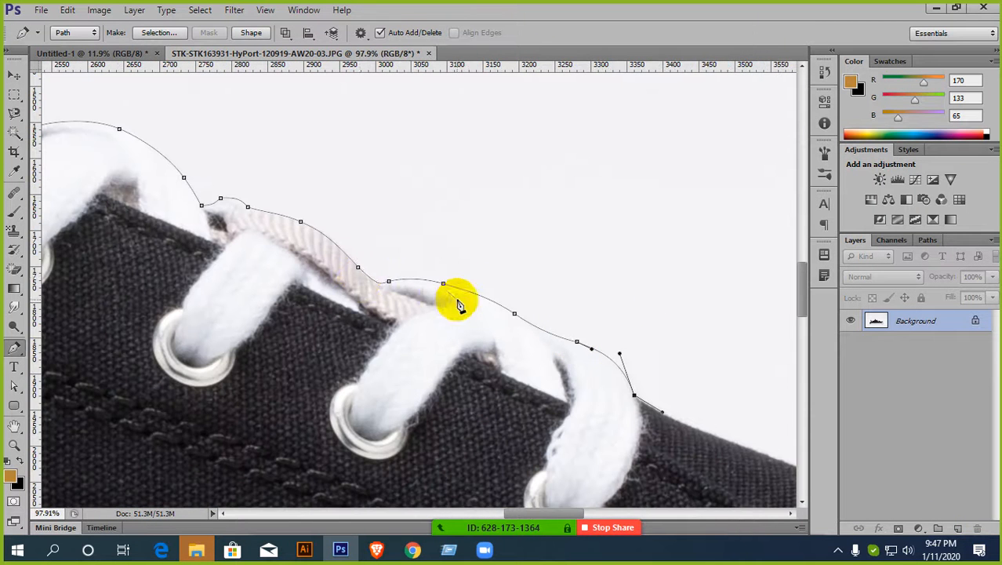
pyautogui.scroll(-1, 453, 294)
pyautogui.scroll(-2, 236, 228)
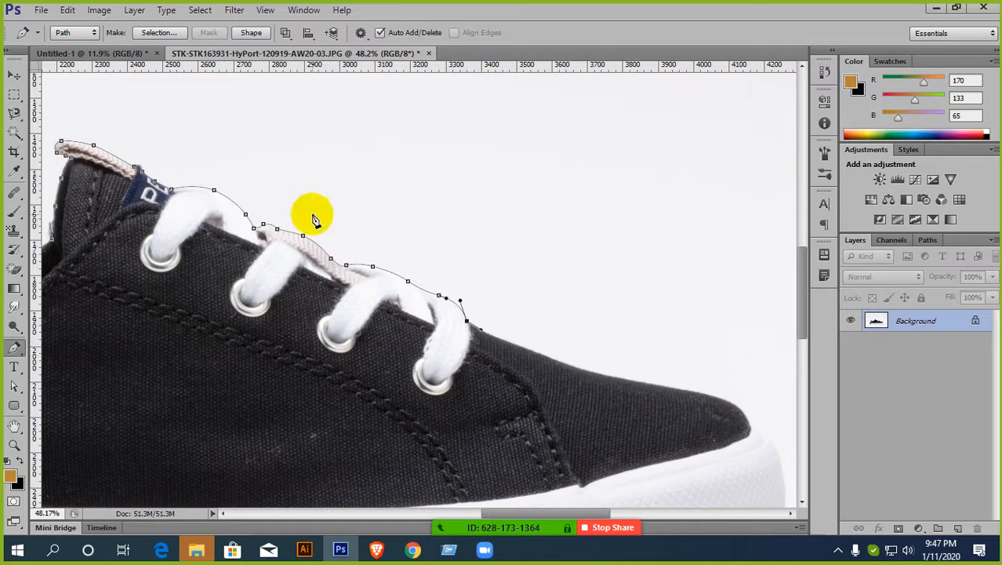
# - Trace the upper's top edge on the original Background image from the last lace toward the toe
pyautogui.scroll(2, 541, 347)
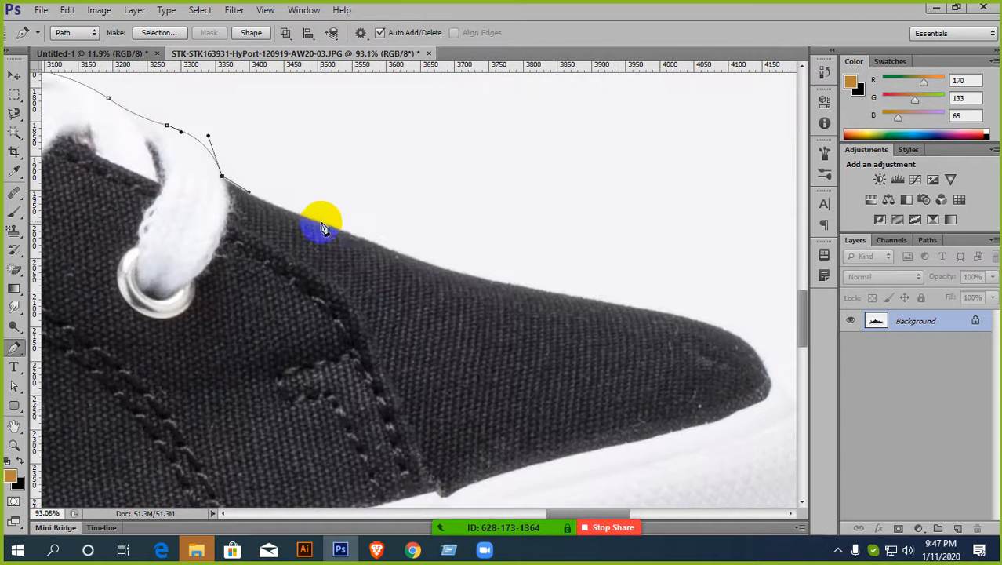
pyautogui.scroll(1, 357, 225)
pyautogui.moveTo(394, 253); pyautogui.dragTo(335, 228)
pyautogui.press('space')
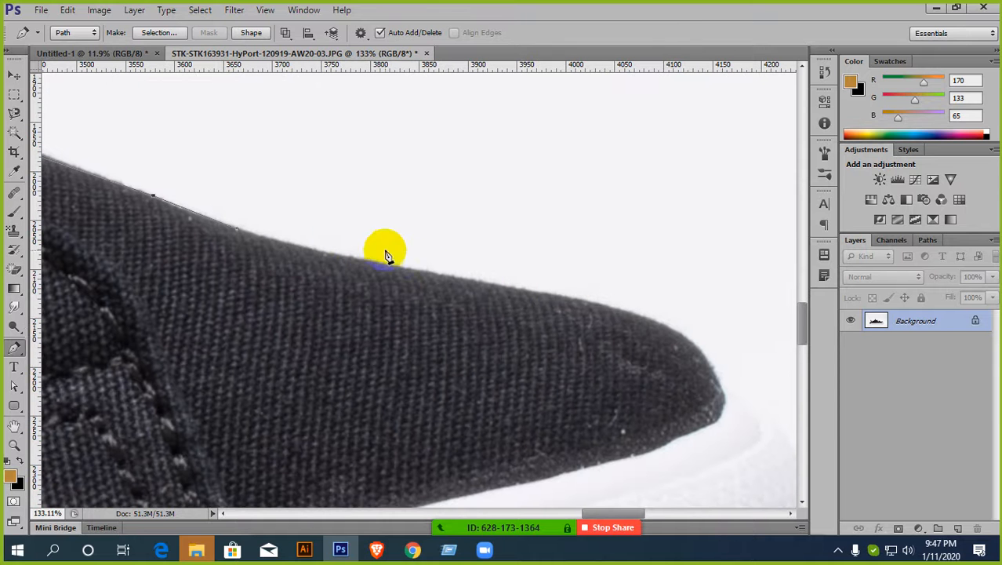
pyautogui.moveTo(407, 269); pyautogui.dragTo(485, 272)
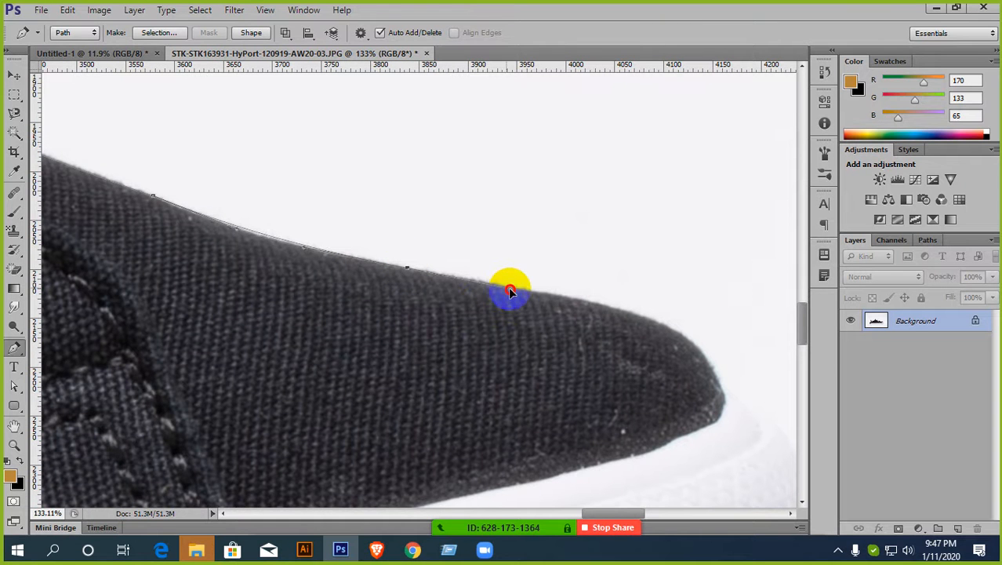
pyautogui.scroll(-2, 521, 292)
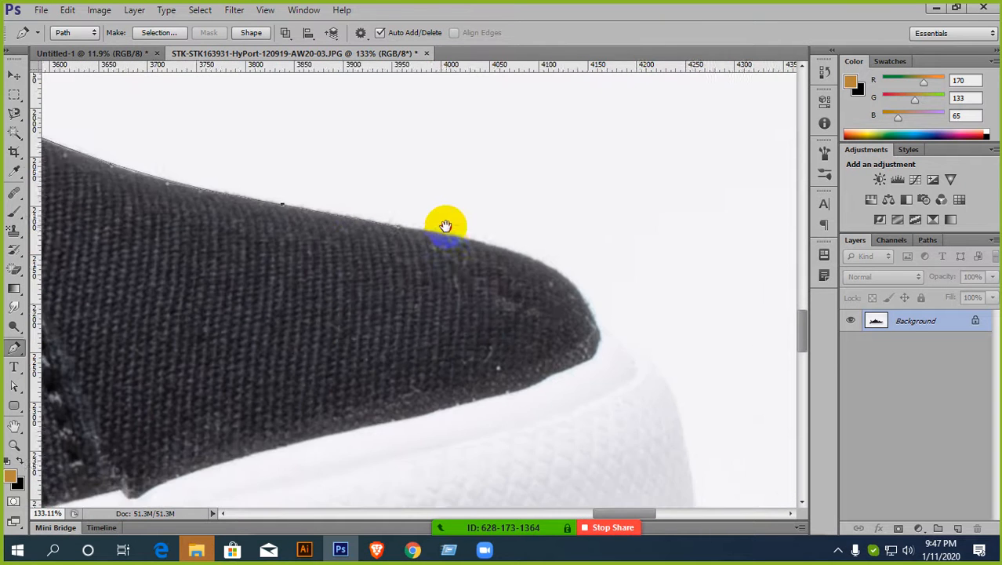
pyautogui.moveTo(526, 261); pyautogui.dragTo(561, 282)
pyautogui.scroll(-3, 562, 279)
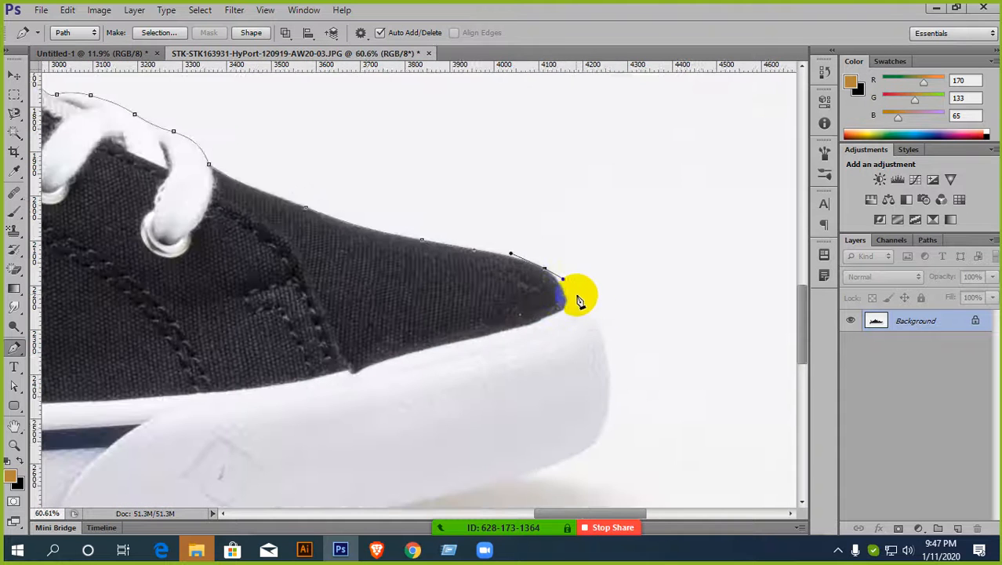
pyautogui.scroll(6, 576, 286)
pyautogui.scroll(-4, 626, 367)
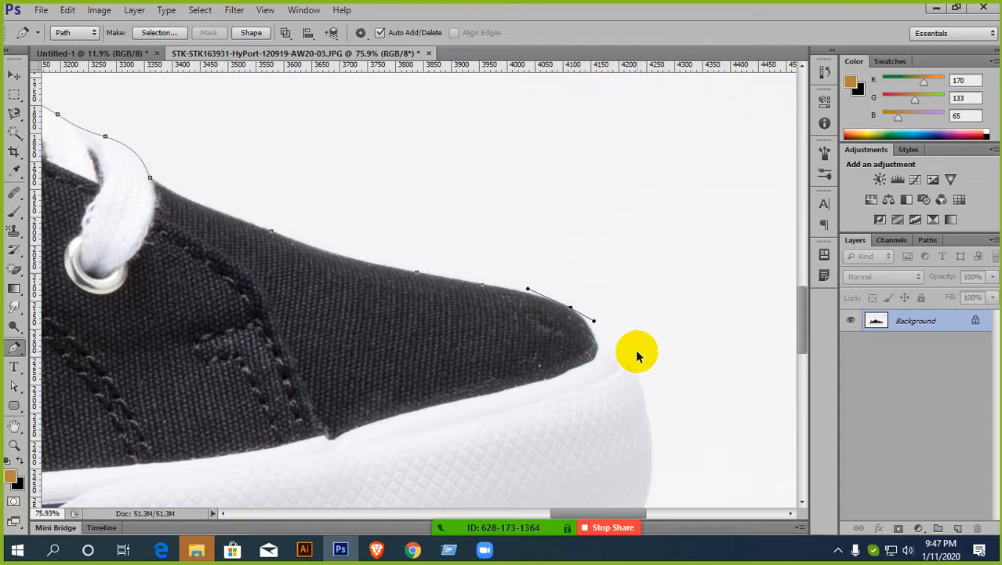
# - Undo the toe anchors and the deletion of the darkened layer copy
pyautogui.press('Escape')
pyautogui.hotkey('ctrl', 'alt', 'z')
pyautogui.hotkey('ctrl', 'alt', 'z')
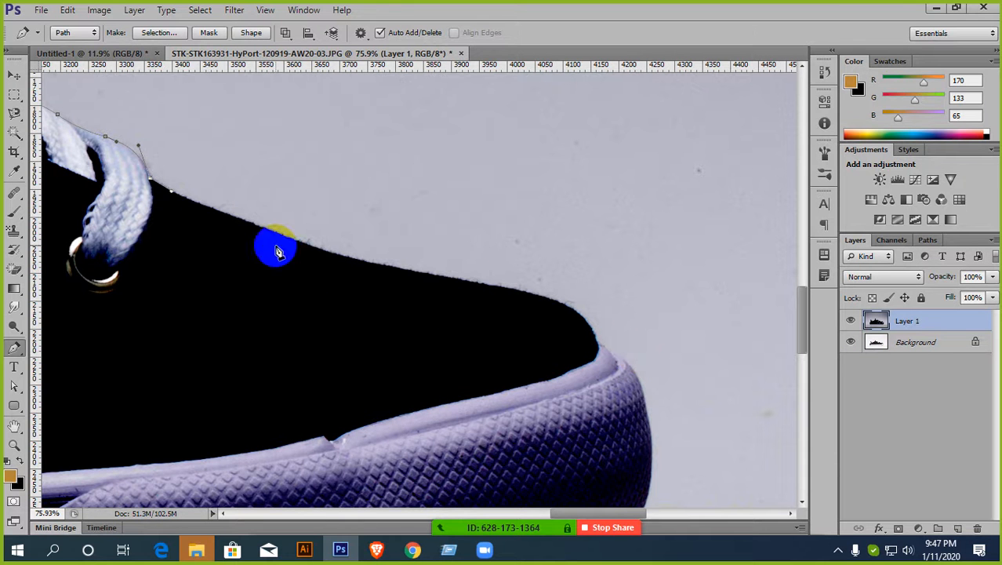
# - Trace the upper's top edge on the darkened copy with curved anchors from the last lace around the toe curve
pyautogui.click(247, 222)
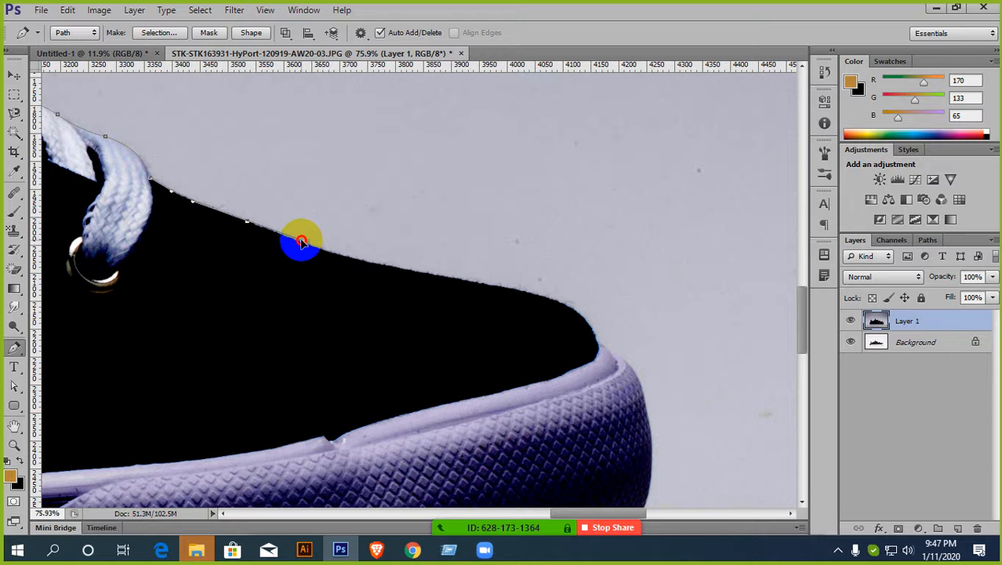
pyautogui.moveTo(421, 273); pyautogui.dragTo(511, 290)
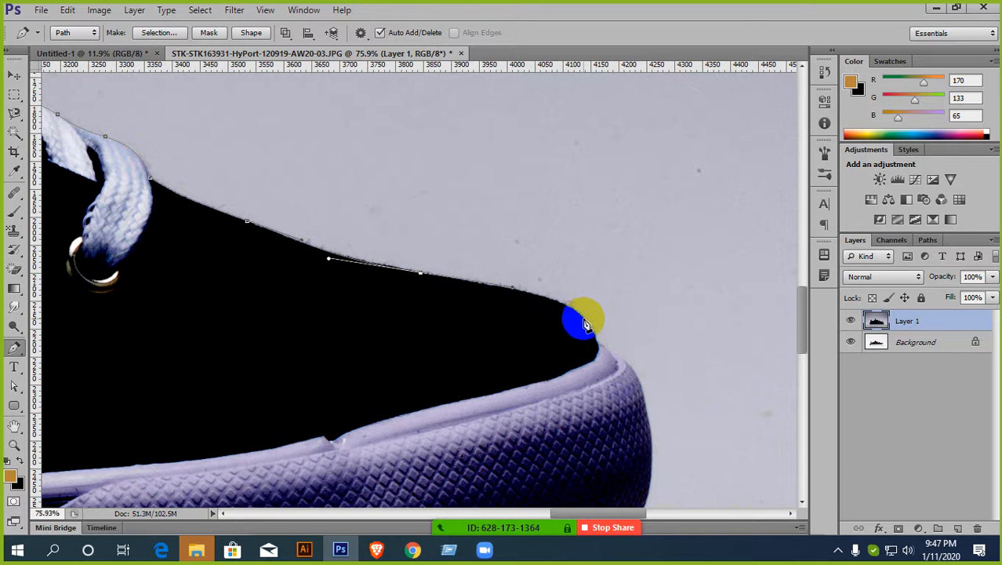
pyautogui.moveTo(584, 320); pyautogui.dragTo(619, 343)
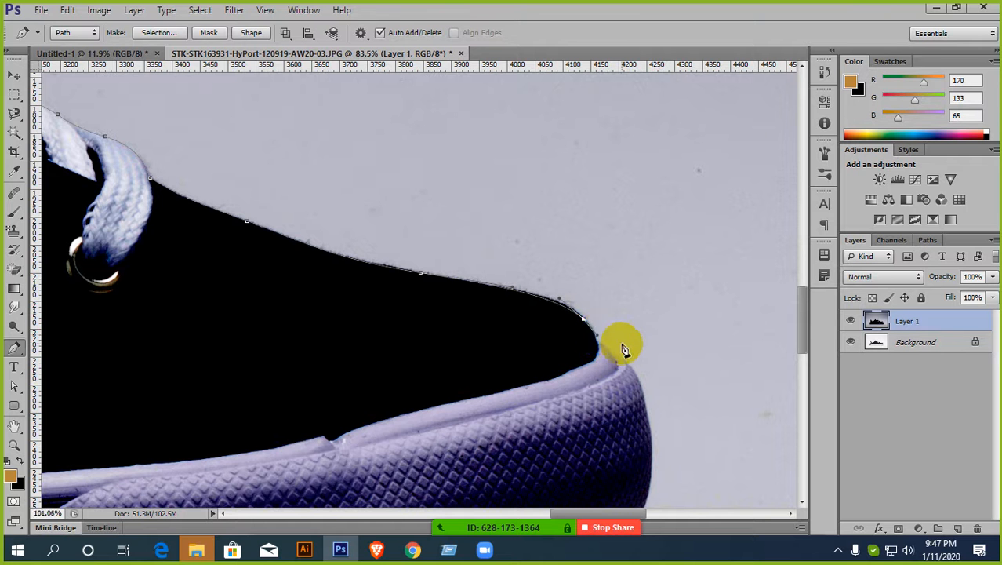
# - Place an anchor where the dark upper meets the sole rim and adjust its handles to hug the toe's edge
pyautogui.scroll(3, 527, 260)
pyautogui.scroll(2, 526, 260)
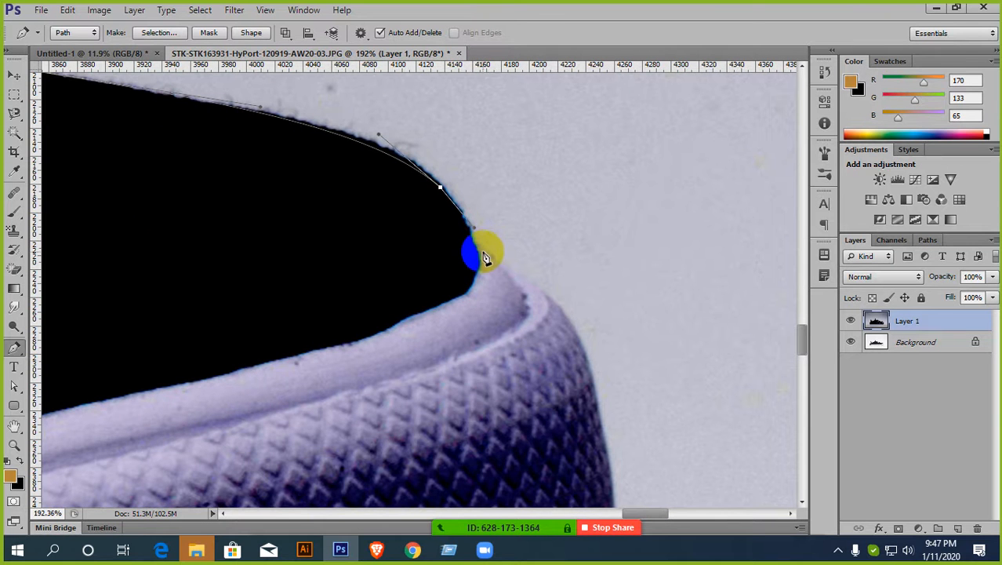
pyautogui.scroll(6, 484, 268)
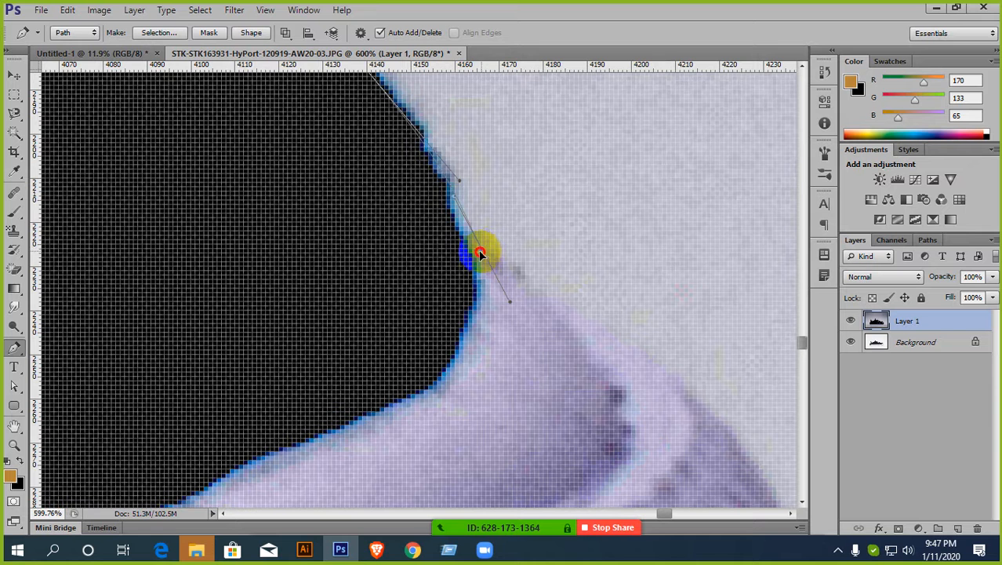
pyautogui.moveTo(480, 253); pyautogui.dragTo(476, 253)
pyautogui.scroll(-3, 447, 224)
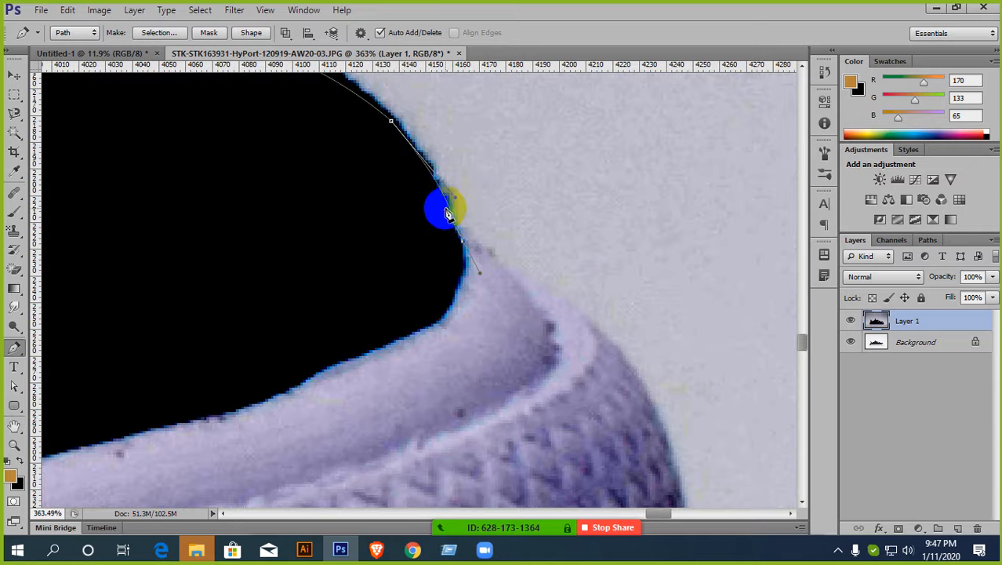
pyautogui.moveTo(447, 207); pyautogui.dragTo(449, 195)
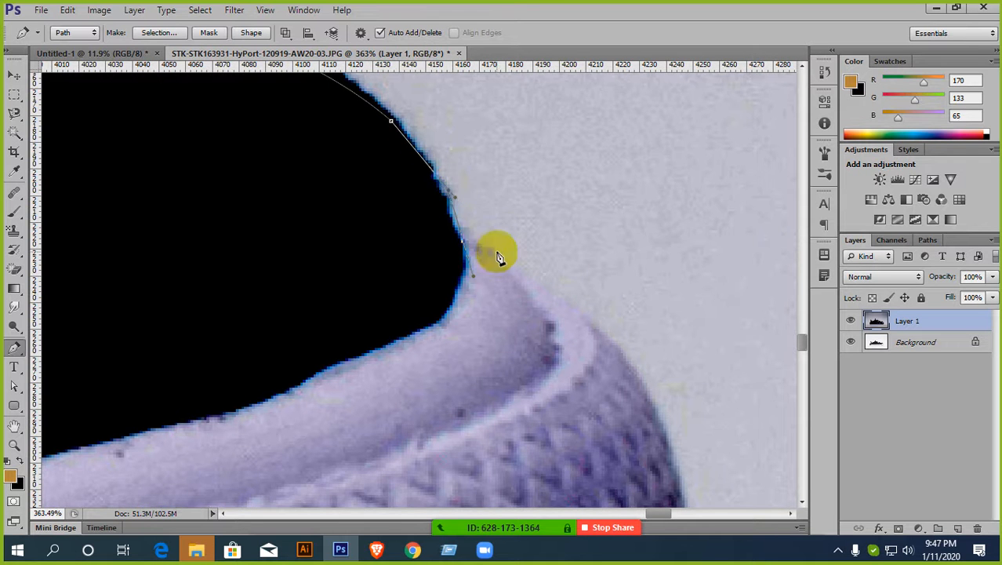
# - Redirect the junction anchor's handle outward and add a curved anchor along the sole rim at the toe
pyautogui.scroll(-2, 514, 252)
pyautogui.click(488, 270)
pyautogui.moveTo(487, 270); pyautogui.dragTo(502, 246)
pyautogui.moveTo(567, 294); pyautogui.dragTo(596, 333)
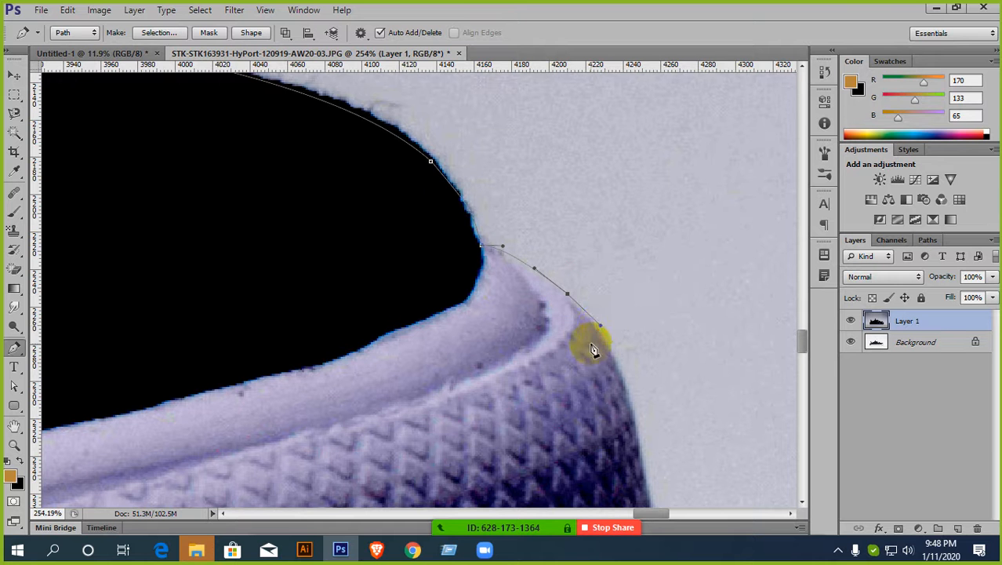
# - Extend the path down the textured toe cap's front edge with a long curved anchor
pyautogui.scroll(-2, 616, 302)
pyautogui.scroll(-3, 604, 235)
pyautogui.click(617, 305)
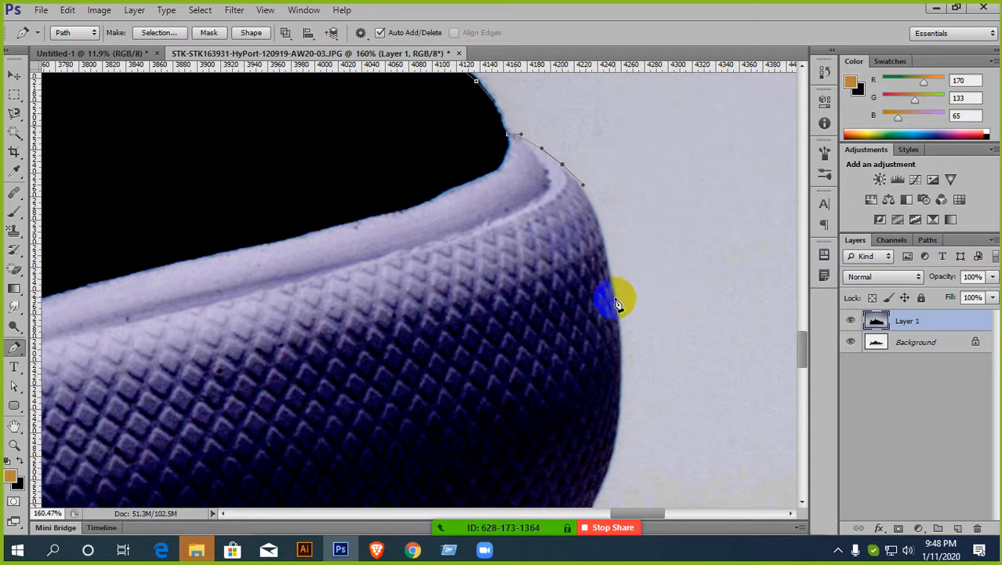
pyautogui.moveTo(617, 304); pyautogui.dragTo(620, 406)
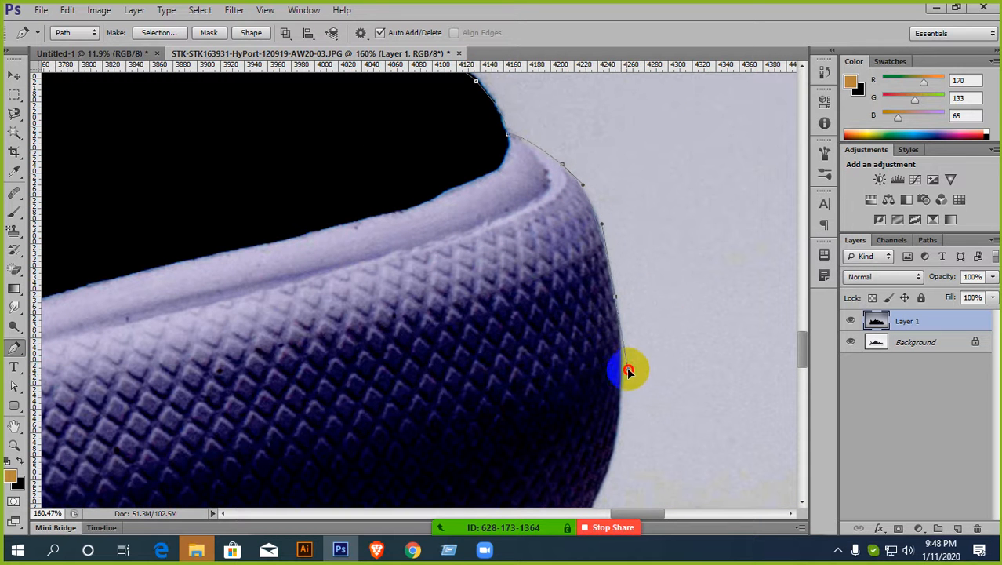
# - Examine how closely the last anchor and its curve follow the toe cap's front edge
pyautogui.scroll(5, 608, 358)
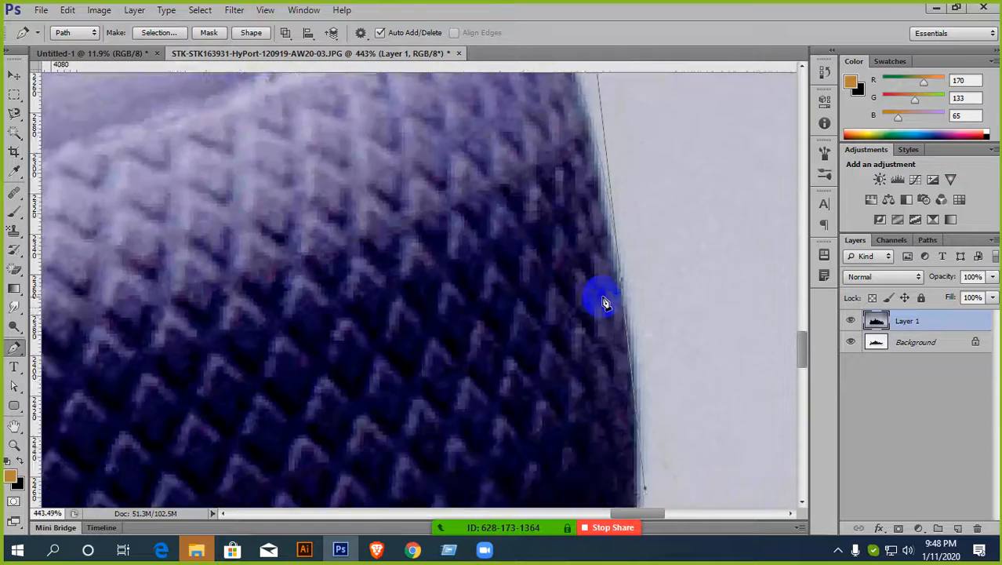
pyautogui.scroll(-2, 631, 295)
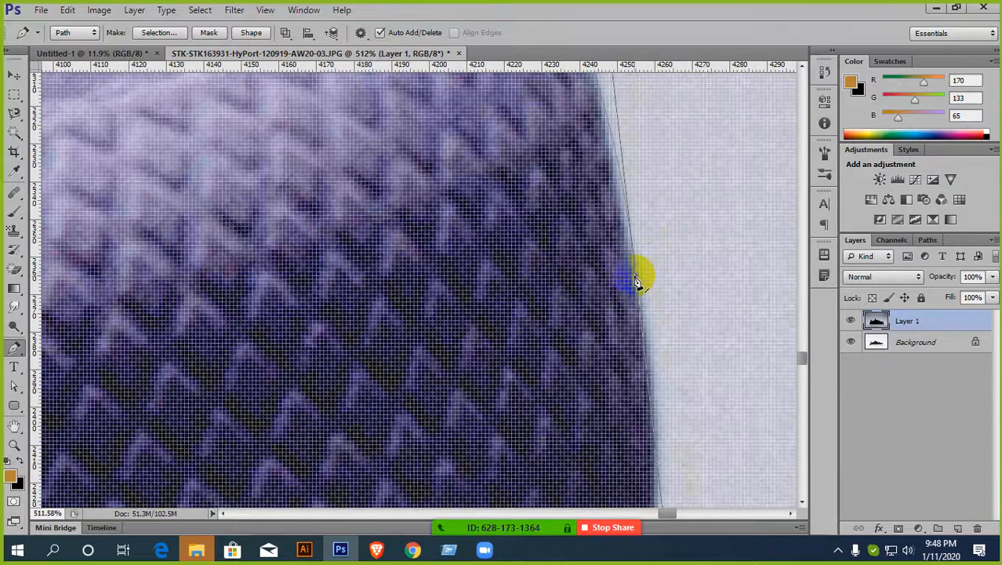
pyautogui.scroll(-2, 637, 281)
pyautogui.scroll(-3, 637, 279)
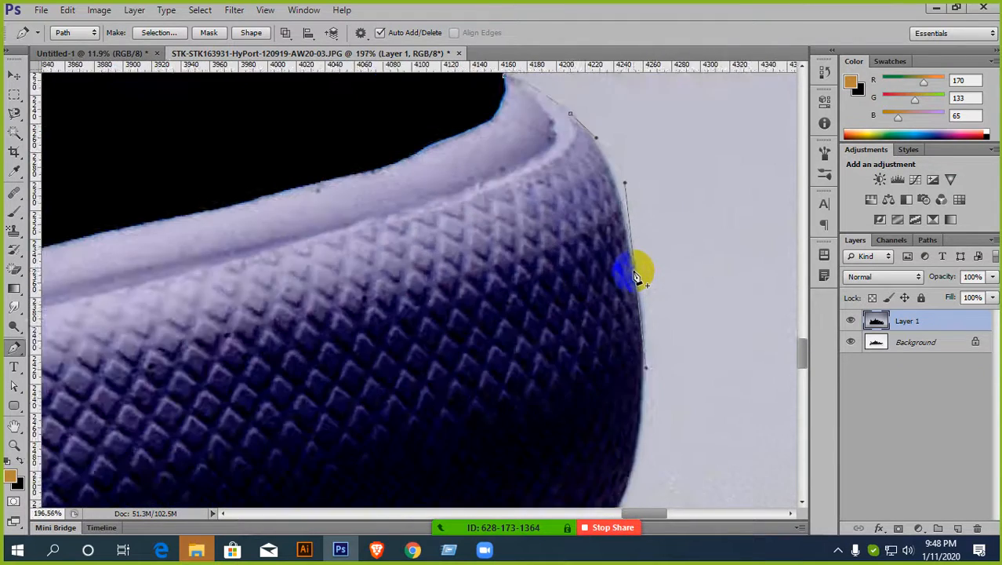
pyautogui.scroll(-1, 637, 279)
pyautogui.scroll(2, 642, 271)
pyautogui.scroll(-2, 643, 282)
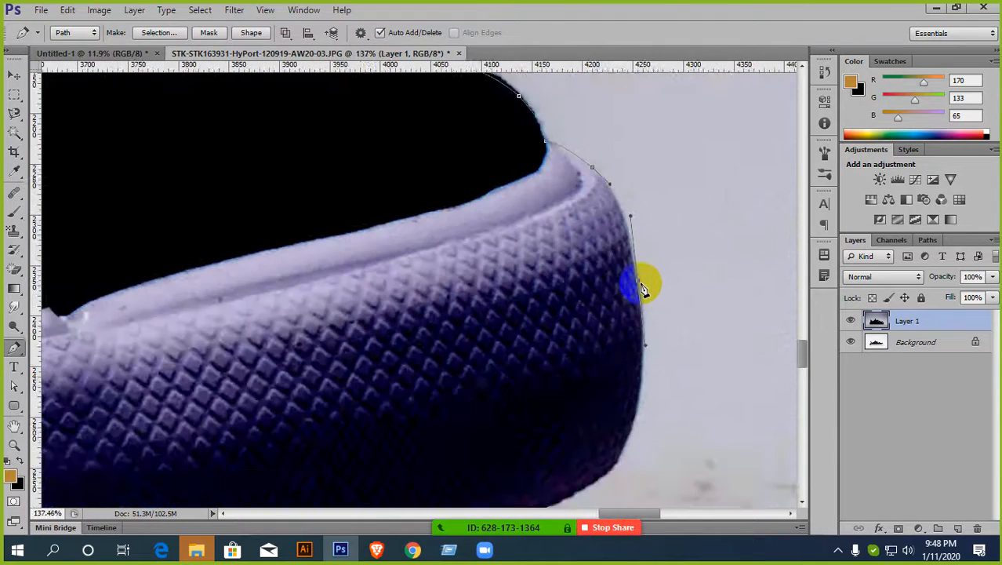
pyautogui.scroll(2, 643, 282)
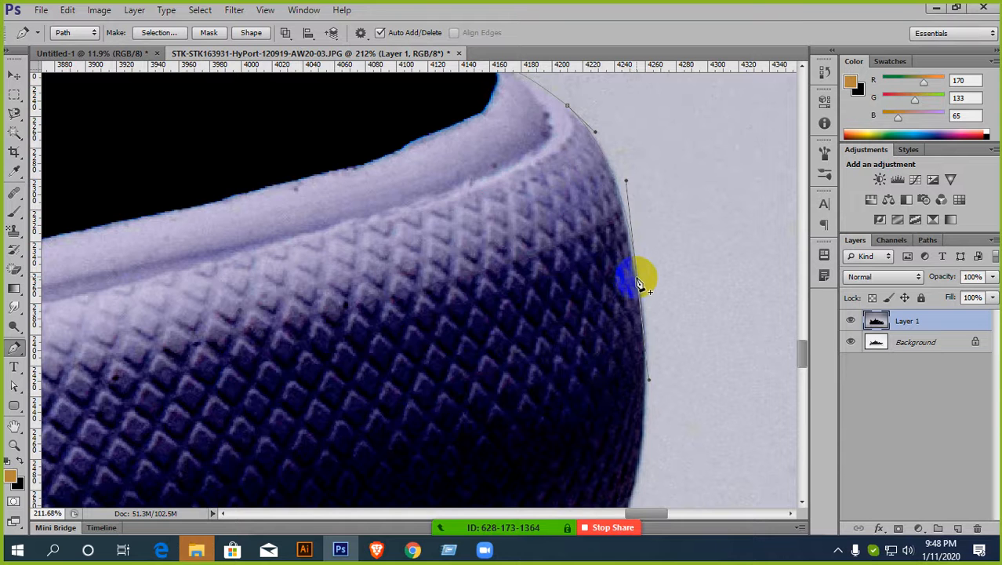
# - Move the path anchor on the upper's slope between laces and toe closer to the shoe's edge
pyautogui.scroll(-3, 639, 280)
pyautogui.moveTo(651, 298); pyautogui.dragTo(650, 232)
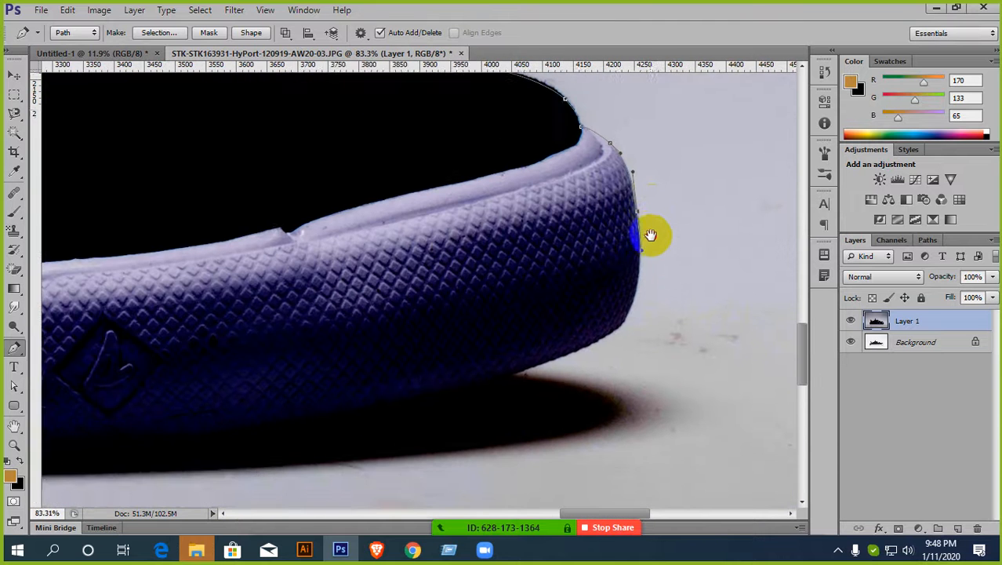
pyautogui.scroll(3, 661, 218)
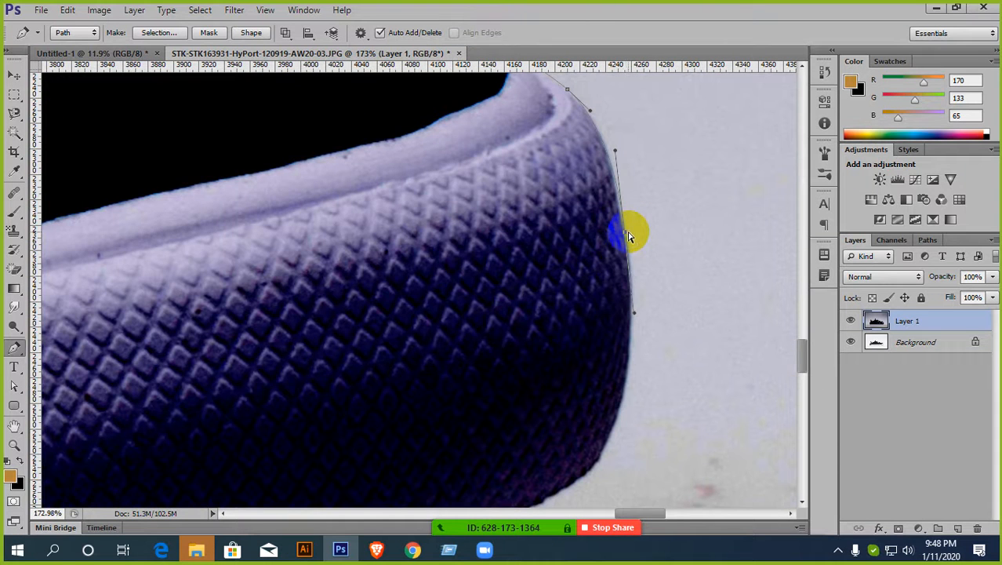
pyautogui.scroll(-5, 627, 237)
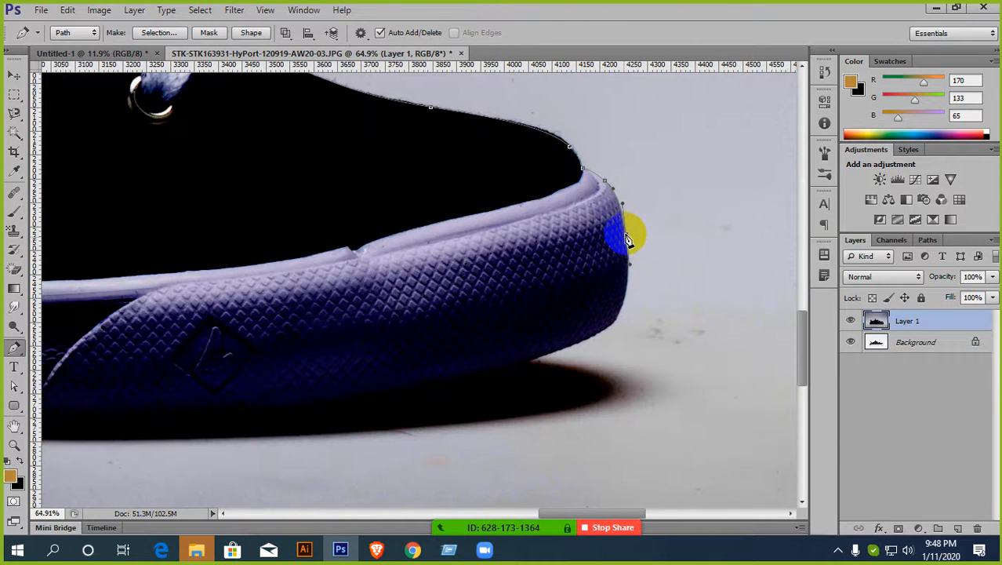
pyautogui.scroll(-1, 488, 213)
pyautogui.scroll(5, 474, 149)
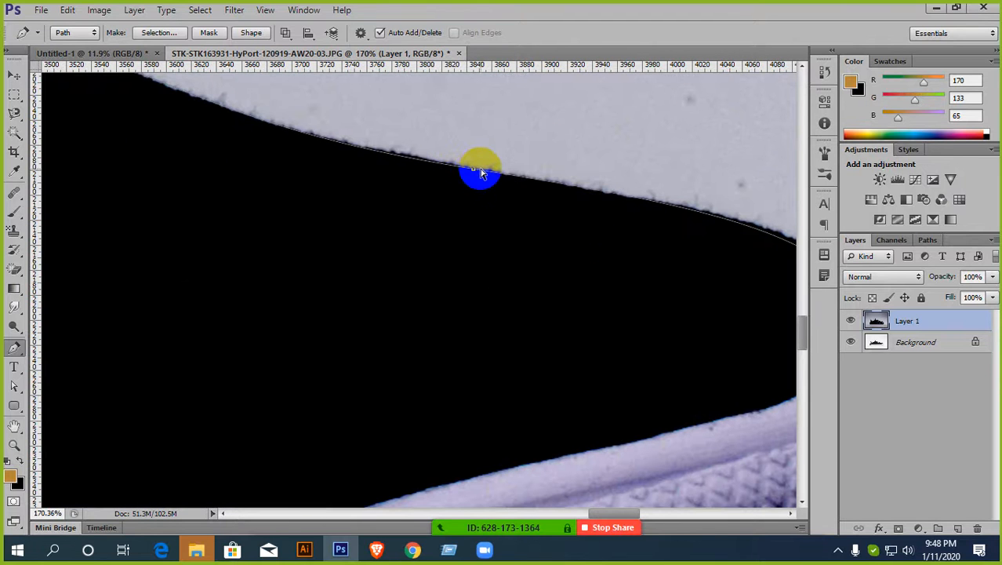
pyautogui.click(474, 163)
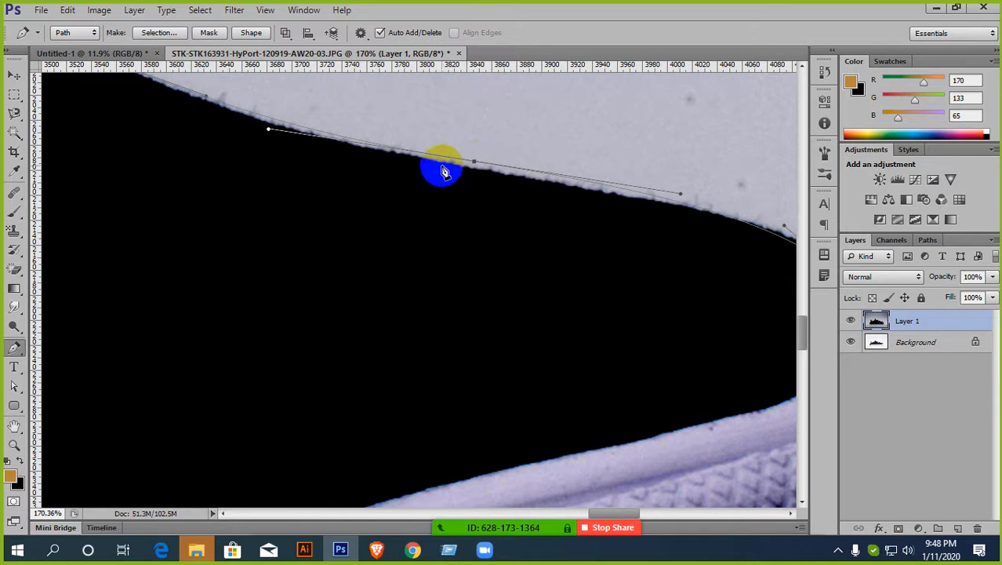
# - Nudge the anchor on the black upper's rounded toe so the curve follows the edge more closely
pyautogui.scroll(-1, 508, 203)
pyautogui.scroll(-1, 508, 203)
pyautogui.scroll(3, 543, 202)
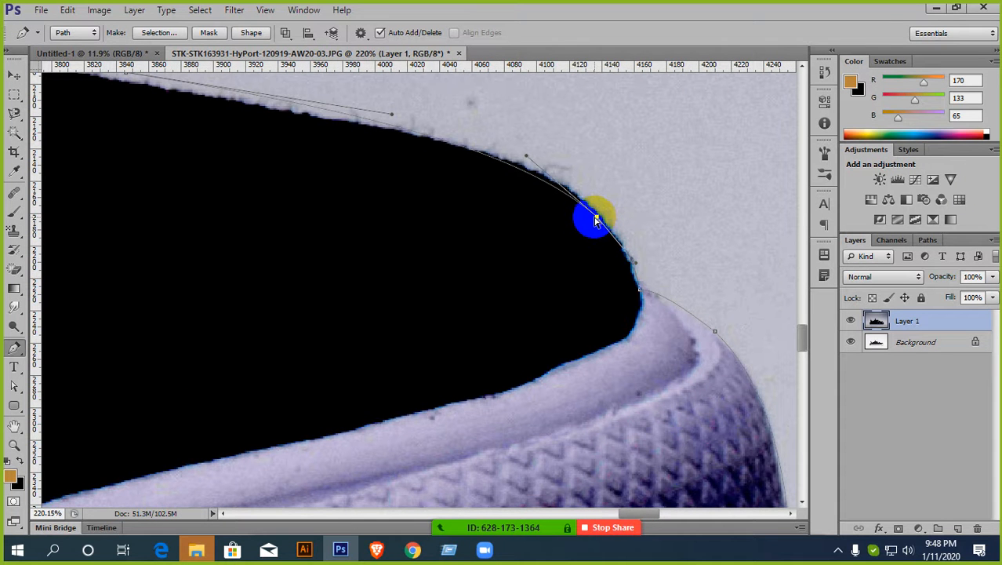
pyautogui.click(597, 218)
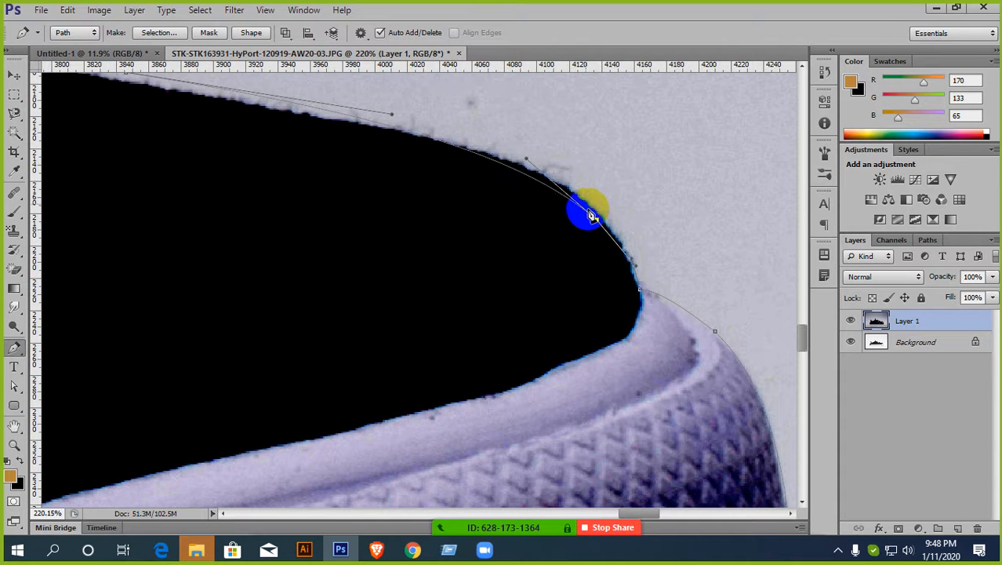
pyautogui.moveTo(351, 134); pyautogui.dragTo(465, 180)
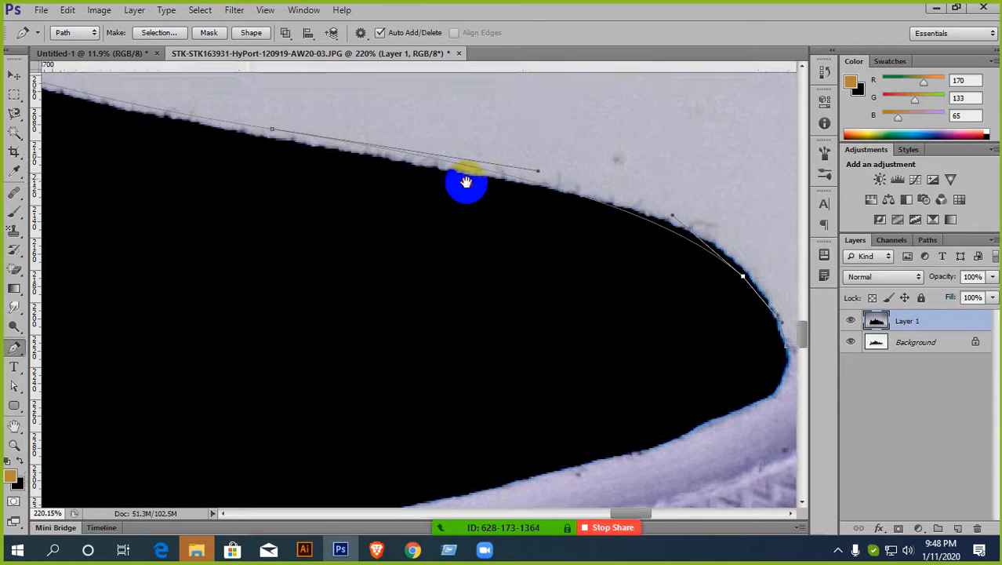
# - Add a curved anchor at the toe cap's lower front corner, following the rounded edge toward the underside
pyautogui.scroll(-5, 316, 158)
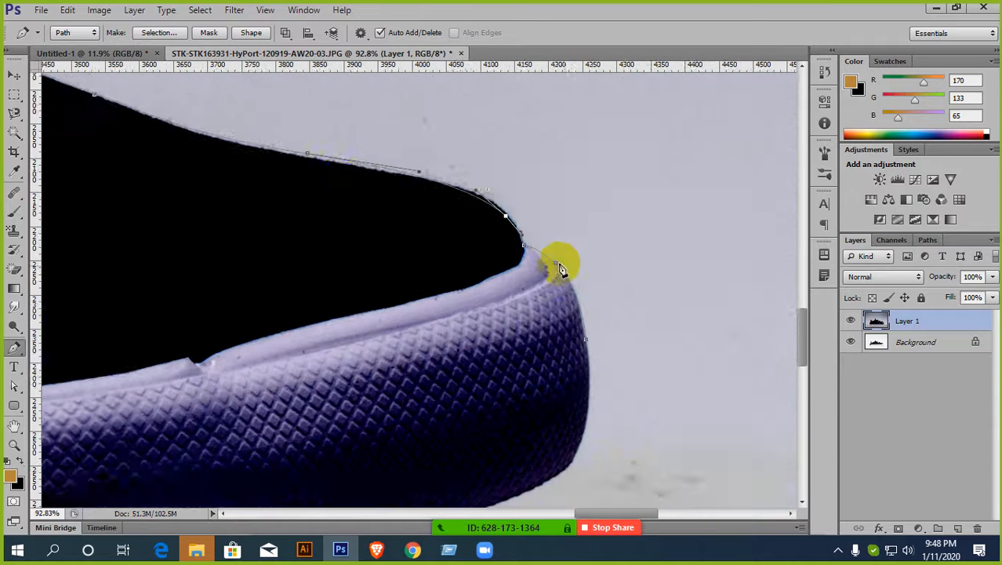
pyautogui.scroll(-3, 578, 140)
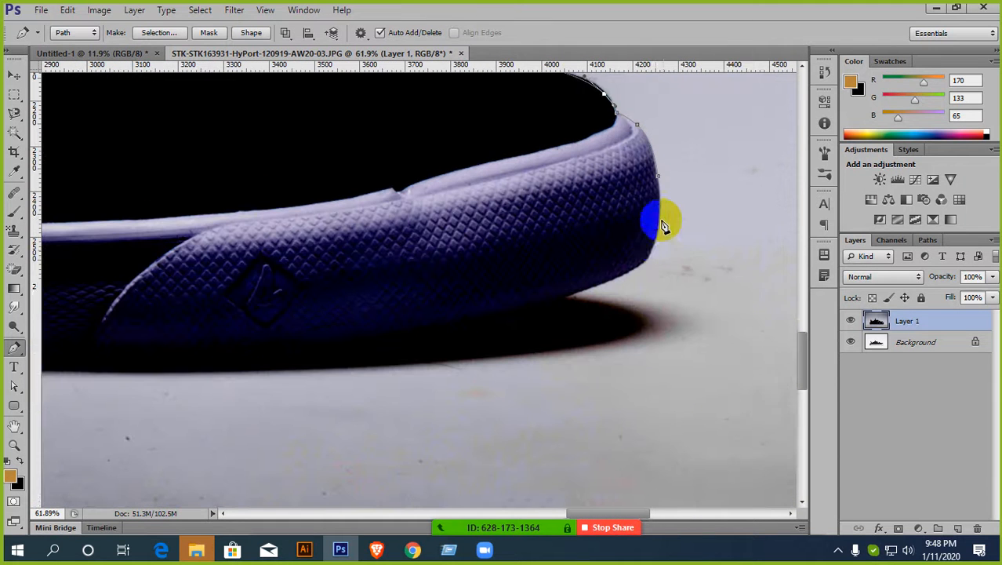
pyautogui.moveTo(643, 262); pyautogui.dragTo(623, 278)
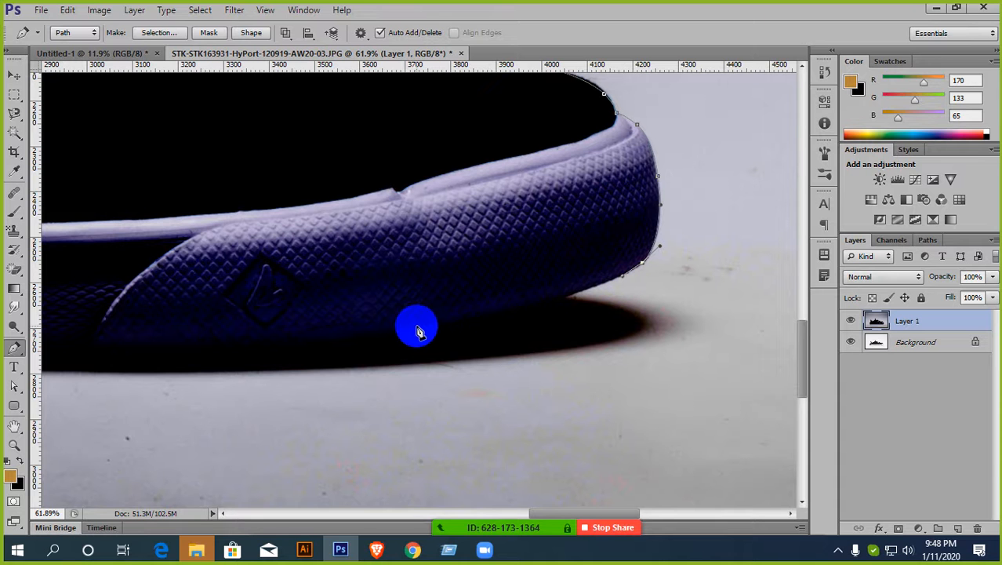
# - Delete the darkened Layer 1 so the sole's underside can be traced on the original photo
pyautogui.moveTo(415, 329); pyautogui.dragTo(326, 338)
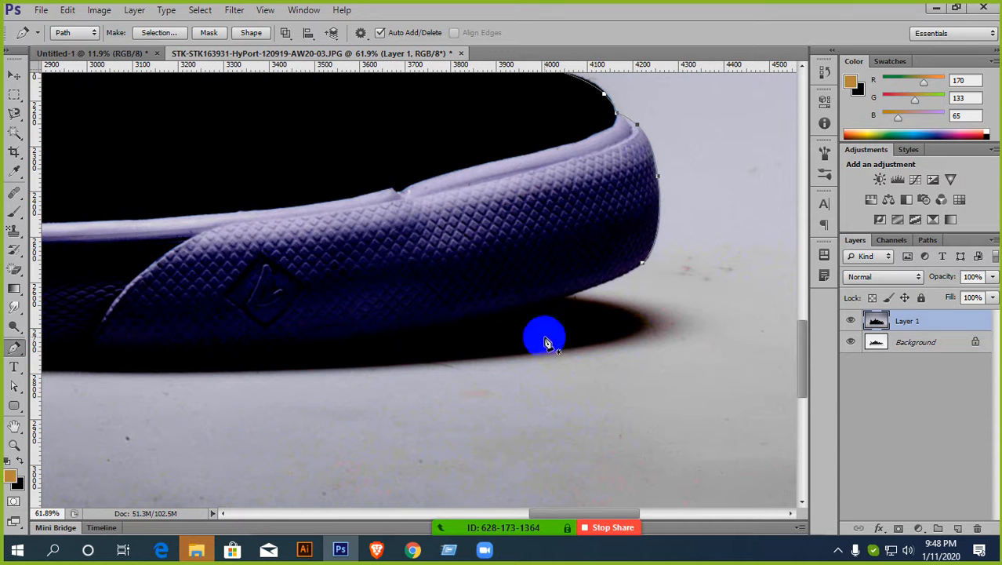
pyautogui.moveTo(922, 320); pyautogui.dragTo(977, 526)
pyautogui.moveTo(582, 346); pyautogui.dragTo(554, 253)
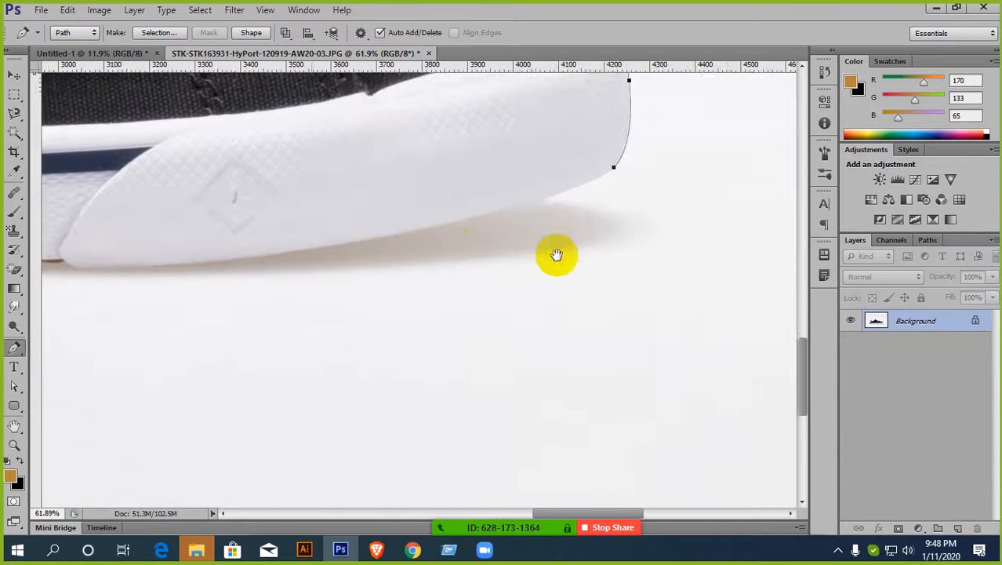
pyautogui.scroll(-2, 554, 252)
# - Resume the path from the toe cap's lower corner anchor and add a long curved anchor along the sole's underside
pyautogui.click(440, 241)
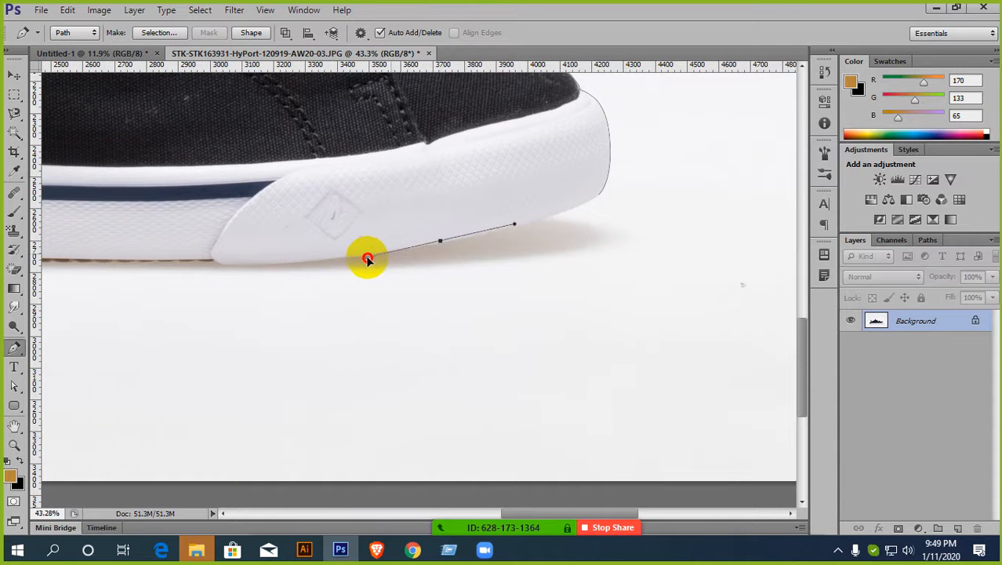
pyautogui.click(342, 262)
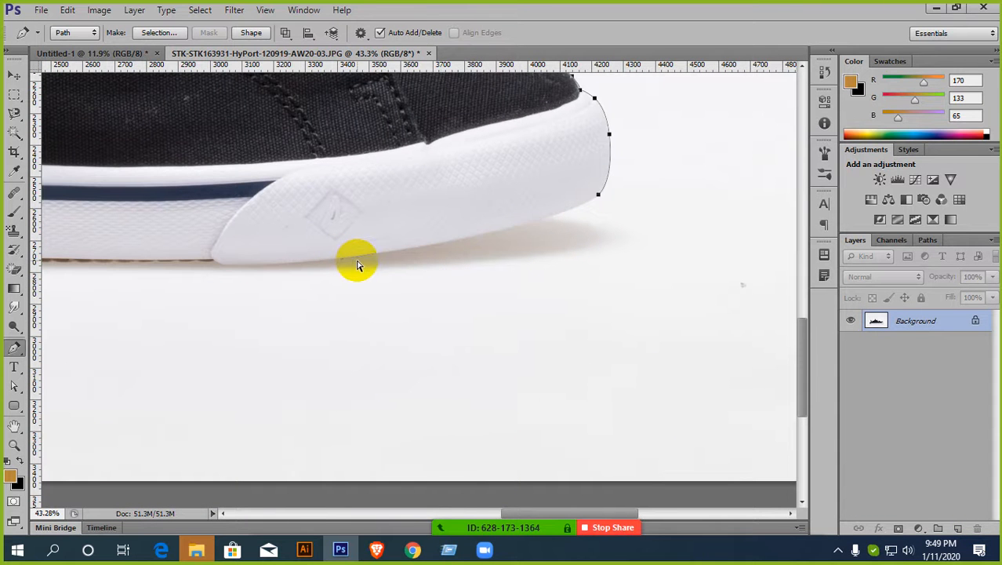
pyautogui.moveTo(598, 197); pyautogui.dragTo(585, 205)
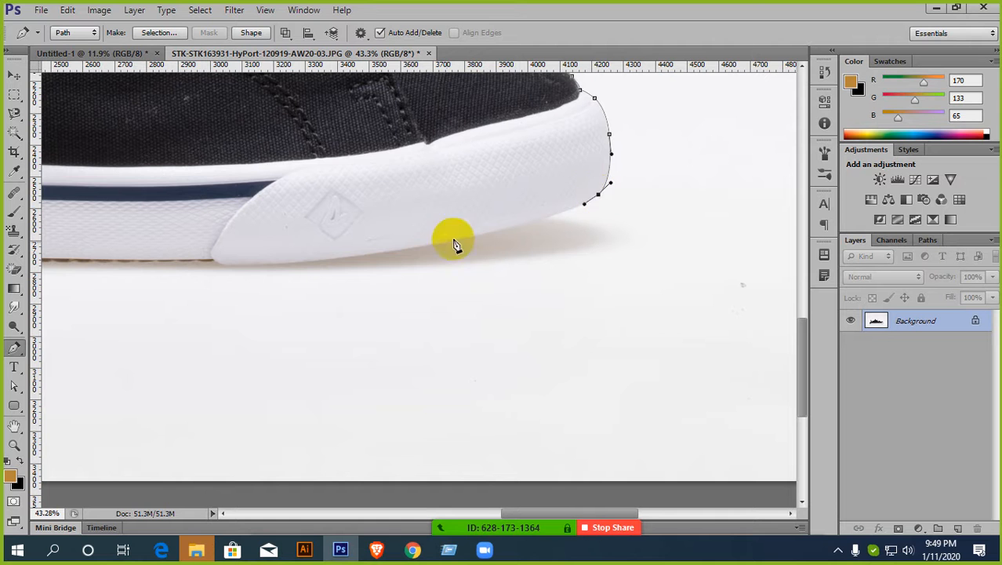
pyautogui.moveTo(377, 252); pyautogui.dragTo(280, 262)
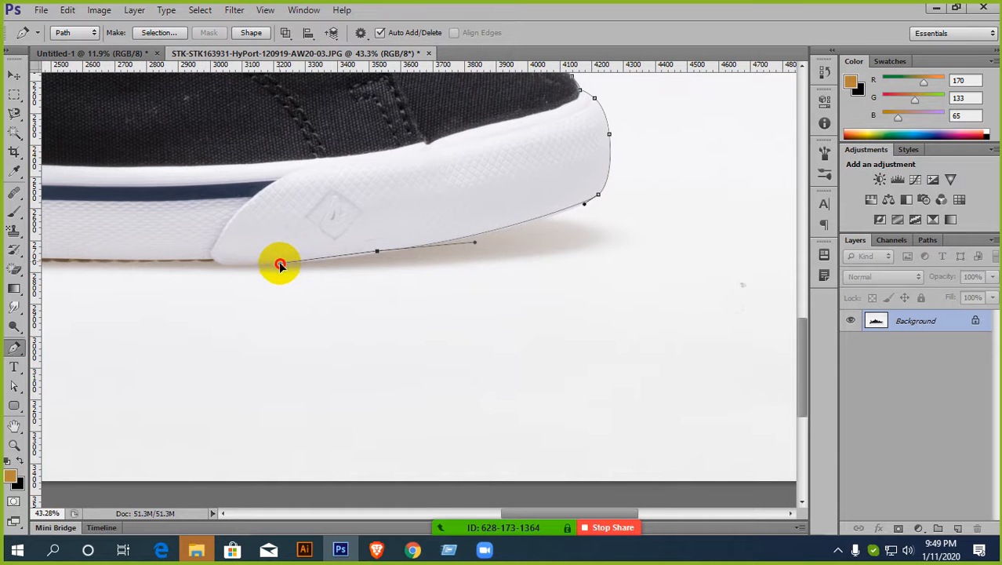
# - Trace around the toe cap's rear bottom corner and place an anchor at the front end of the brown outsole edge
pyautogui.scroll(3, 309, 257)
pyautogui.hscroll(-5, 619, 227)
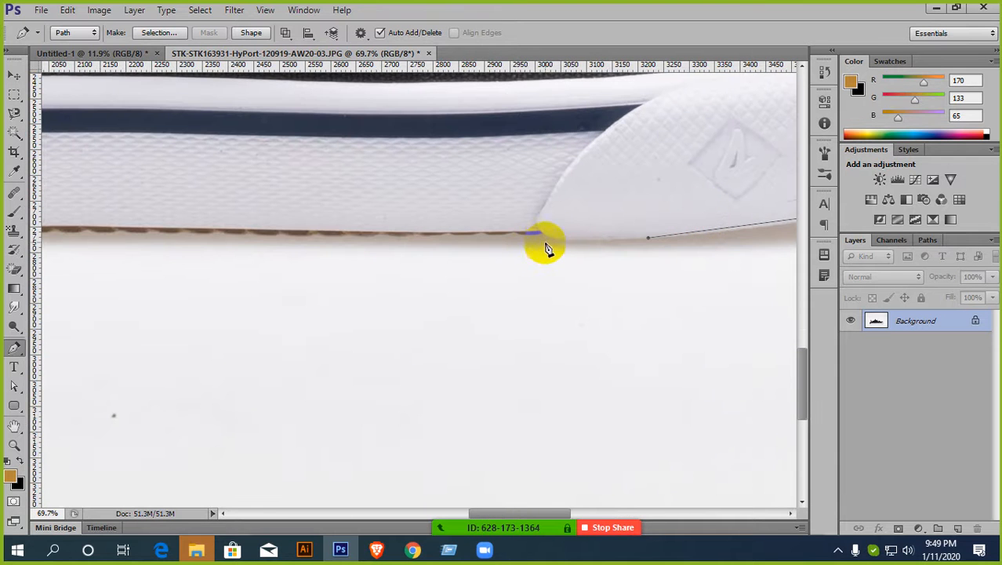
pyautogui.moveTo(546, 234); pyautogui.dragTo(632, 197)
pyautogui.scroll(4, 539, 228)
pyautogui.scroll(-1, 600, 222)
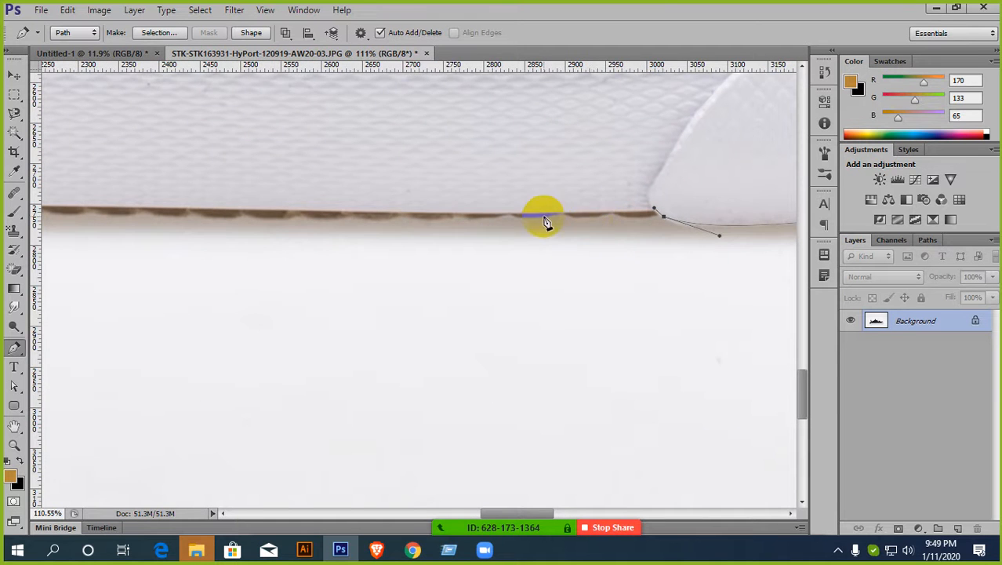
pyautogui.scroll(2, 606, 215)
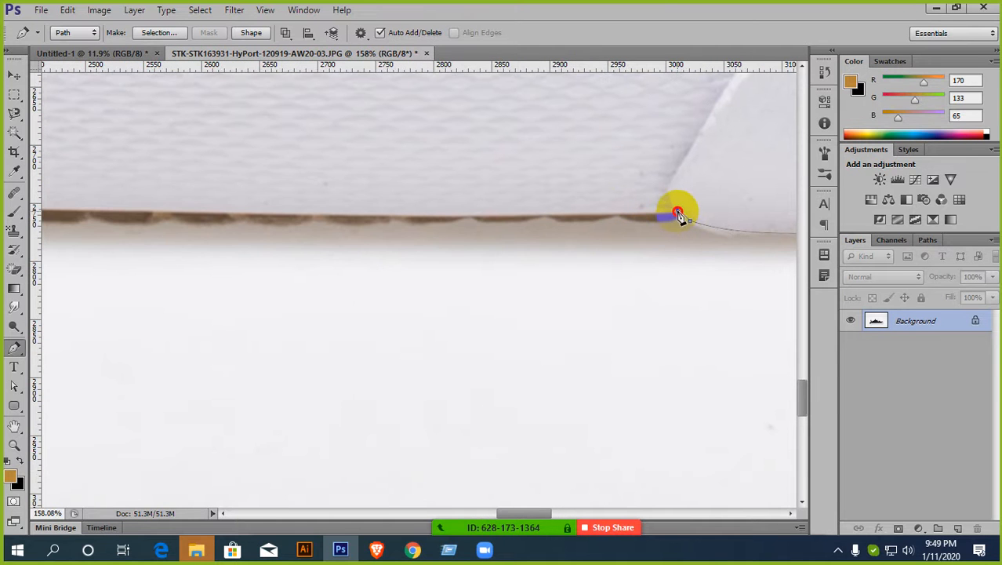
pyautogui.click(677, 213)
# - Continue the path along the brown outsole edge with shallow curved anchors back to its starting point
pyautogui.click(321, 214)
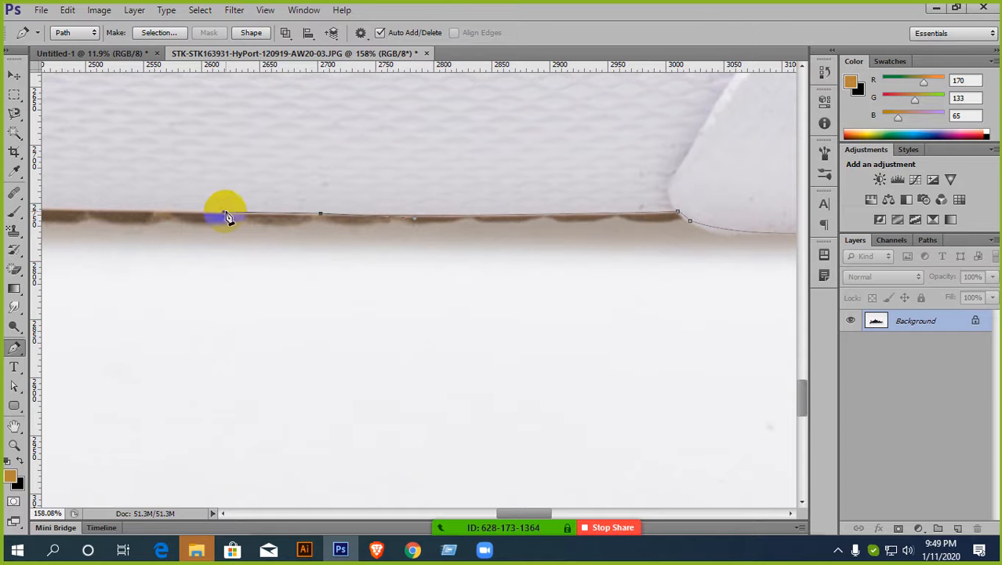
pyautogui.click(225, 214)
pyautogui.scroll(-6, 358, 212)
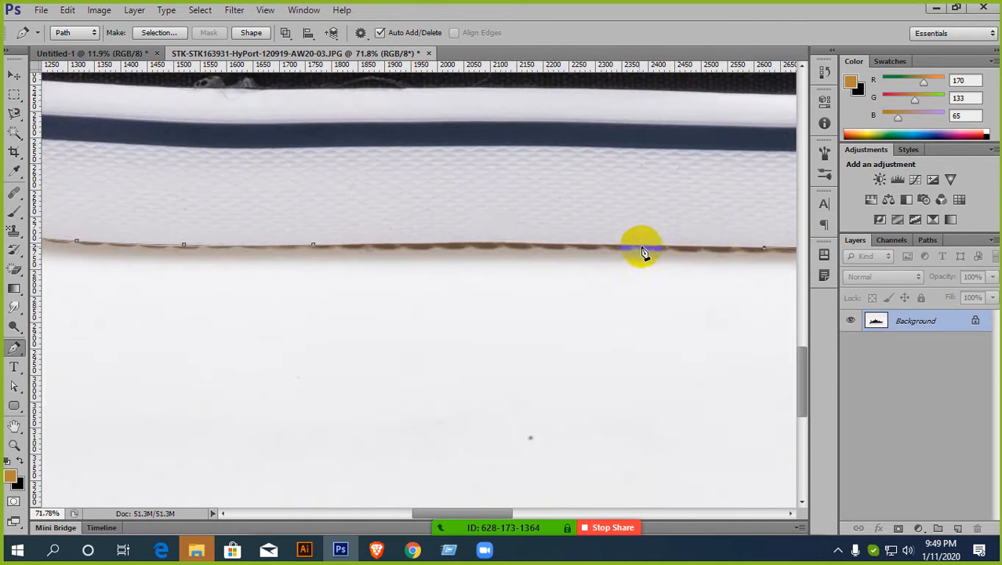
pyautogui.moveTo(504, 243); pyautogui.dragTo(389, 243)
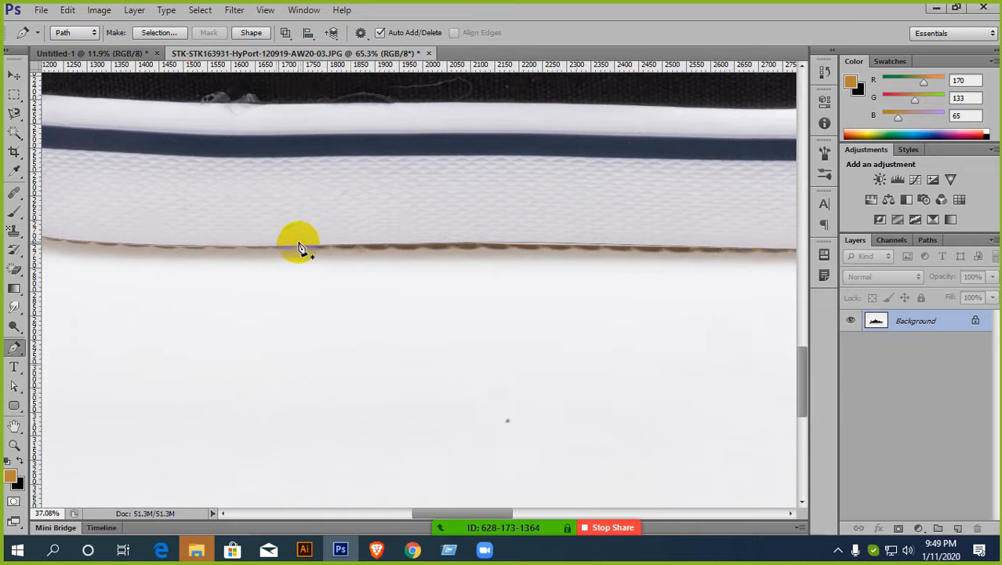
# - Examine the completed path around the whole sneaker outline
pyautogui.scroll(-5, 314, 239)
pyautogui.scroll(2, 484, 310)
pyautogui.scroll(2, 484, 310)
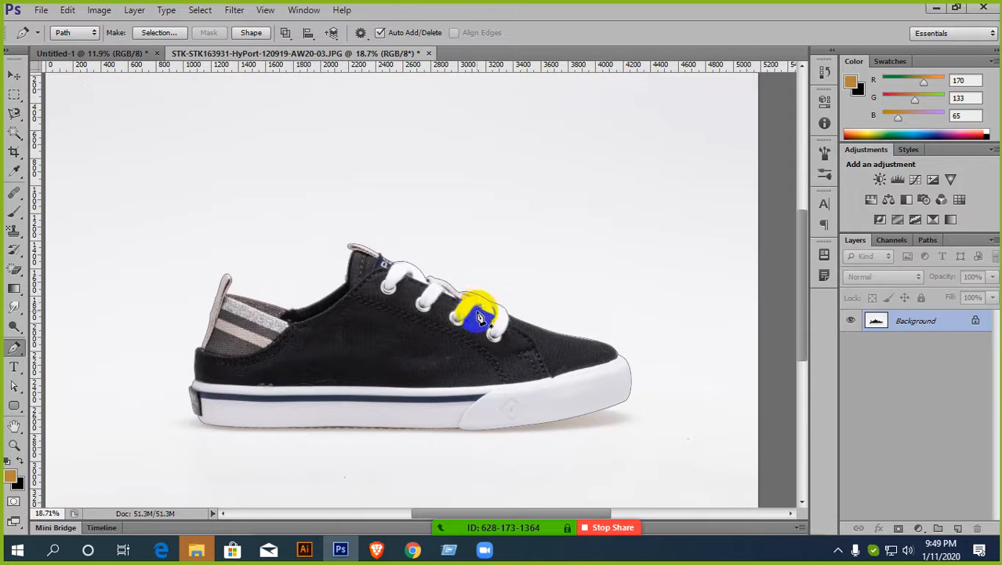
pyautogui.moveTo(474, 298); pyautogui.dragTo(459, 154)
pyautogui.scroll(-3, 454, 165)
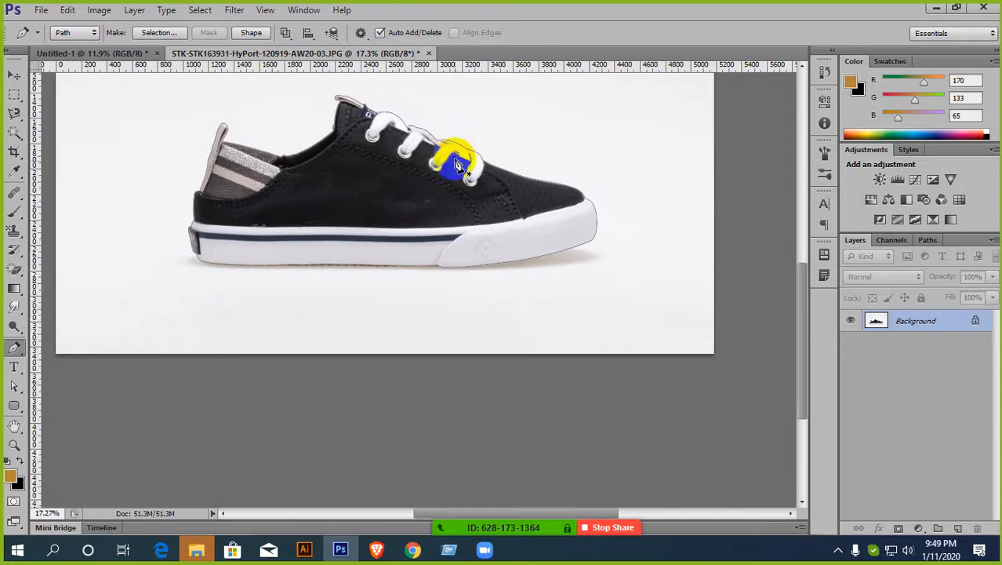
pyautogui.scroll(2, 466, 345)
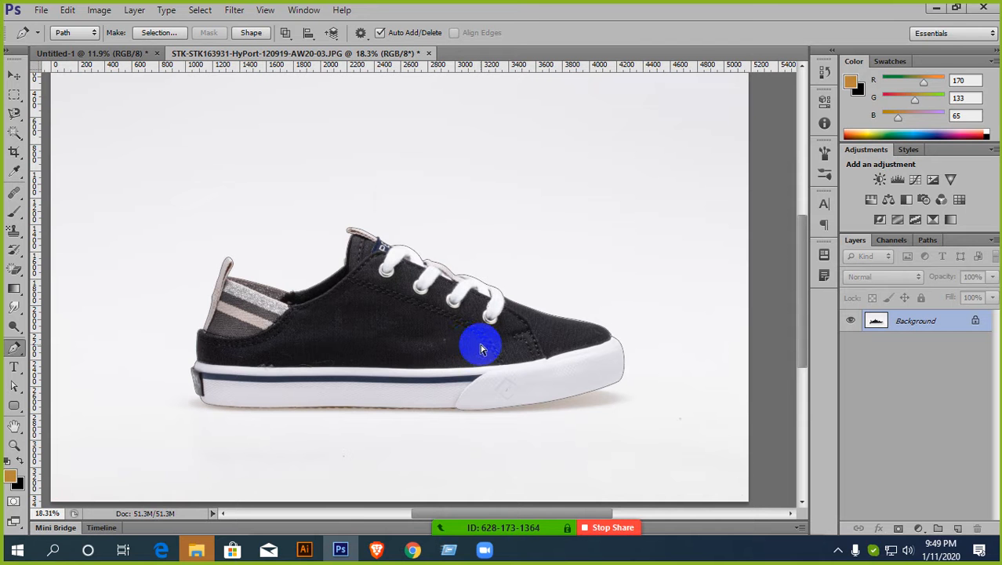
# - Cancel the JPEG save and convert the locked Background into a regular layer named Layer 0
pyautogui.hotkey('ctrl', 's')
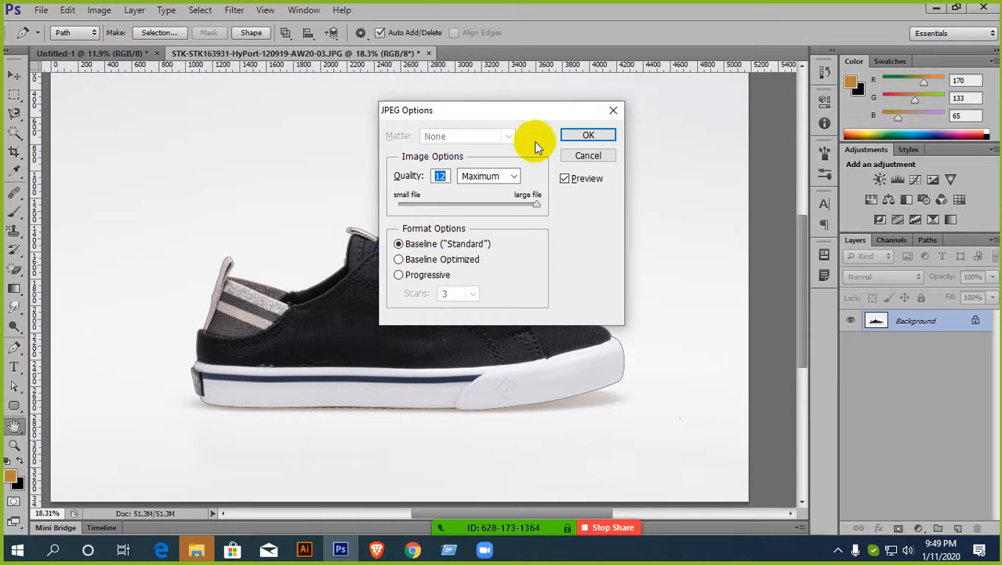
pyautogui.click(612, 110)
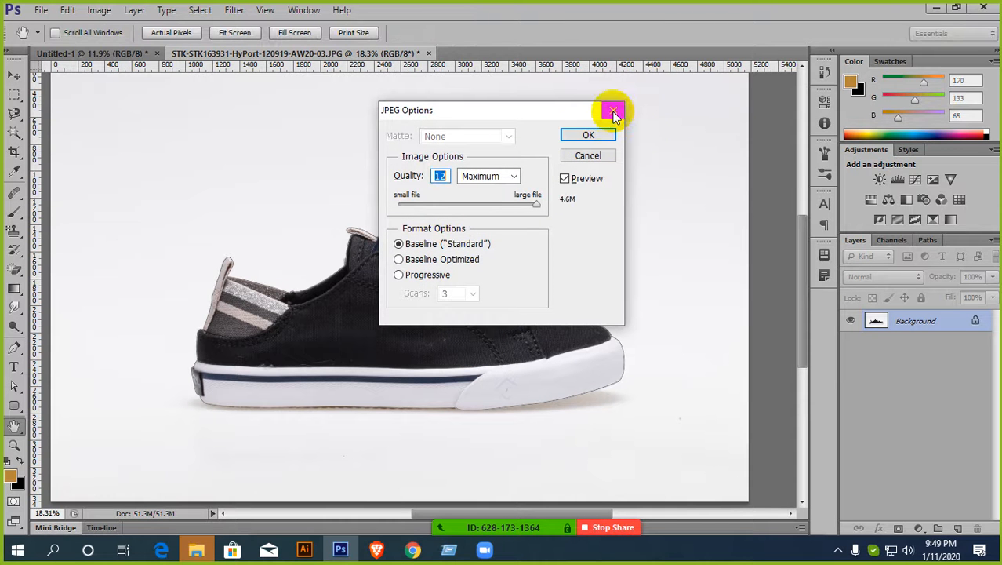
pyautogui.doubleClick(978, 323)
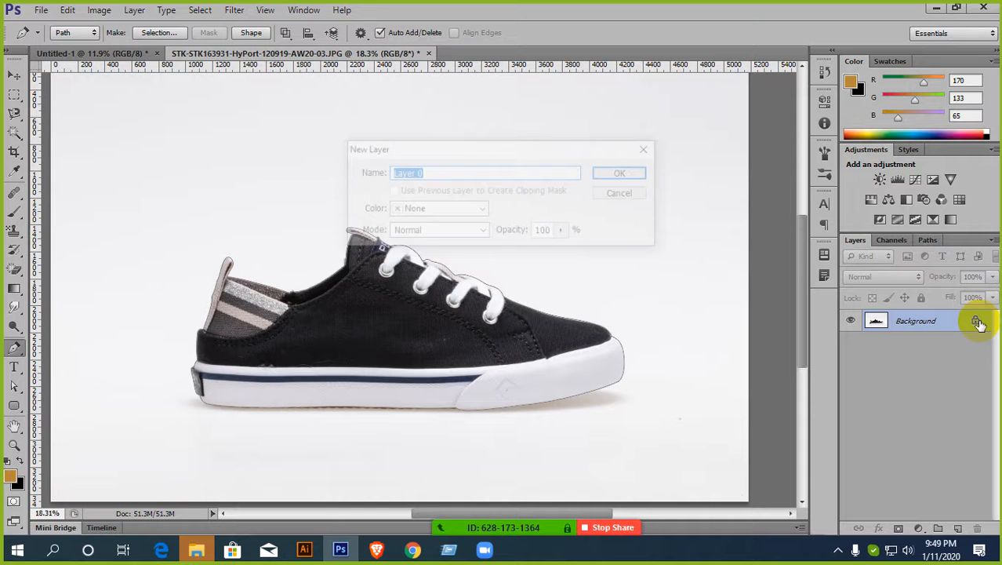
pyautogui.click(621, 171)
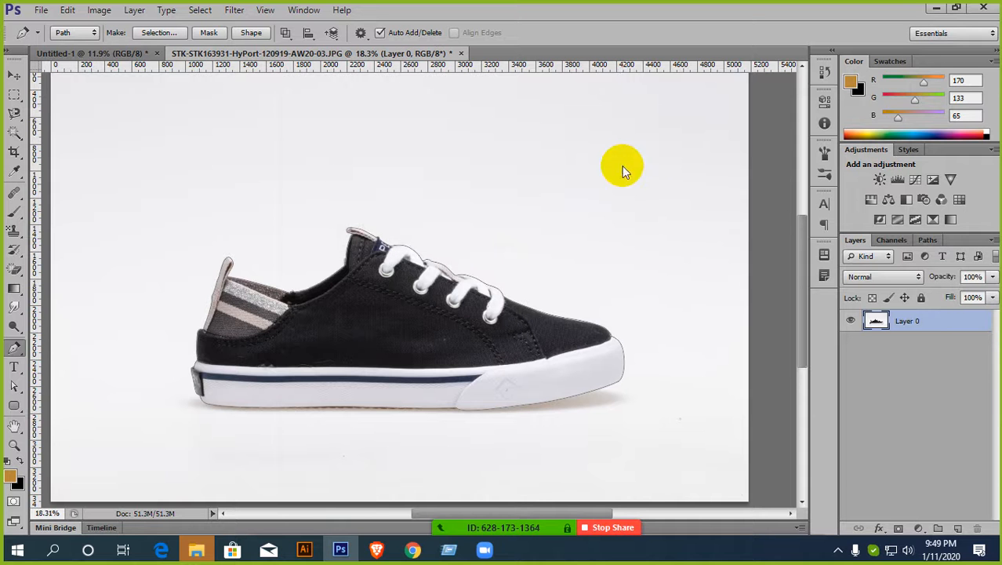
# - Save the document to the Desktop in Photoshop format as STK-STK163931-HyPort-120919-AW20-03.psd
pyautogui.hotkey('ctrl', 'shift', 's')
pyautogui.click(326, 174)
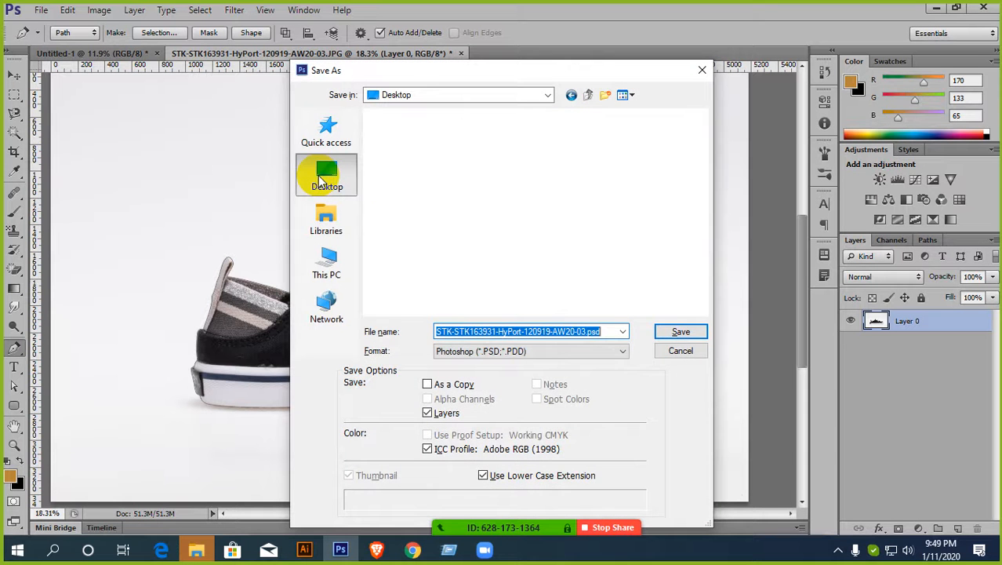
pyautogui.click(673, 331)
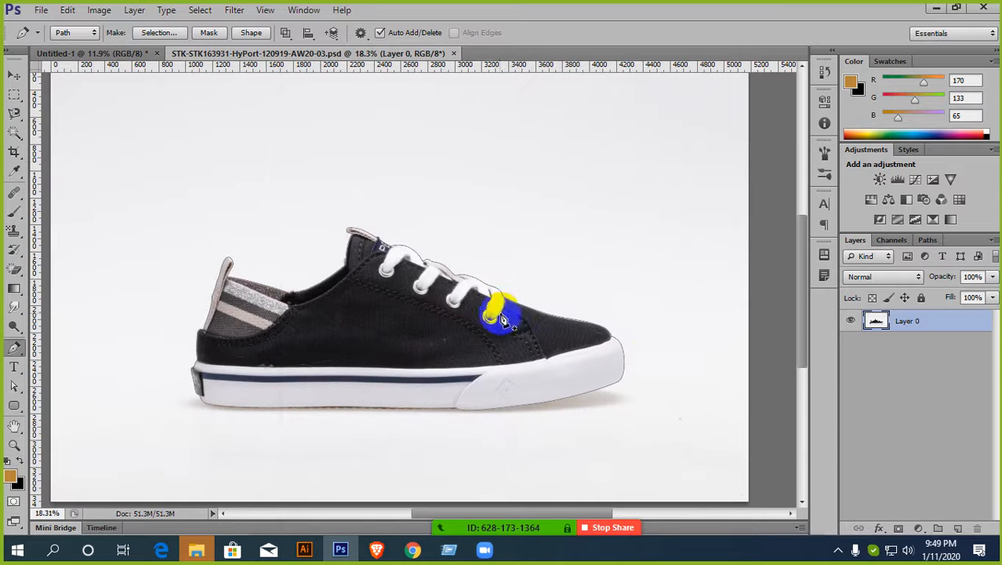
# - Close the Untitled-1 document without saving its changes
pyautogui.scroll(-2, 493, 318)
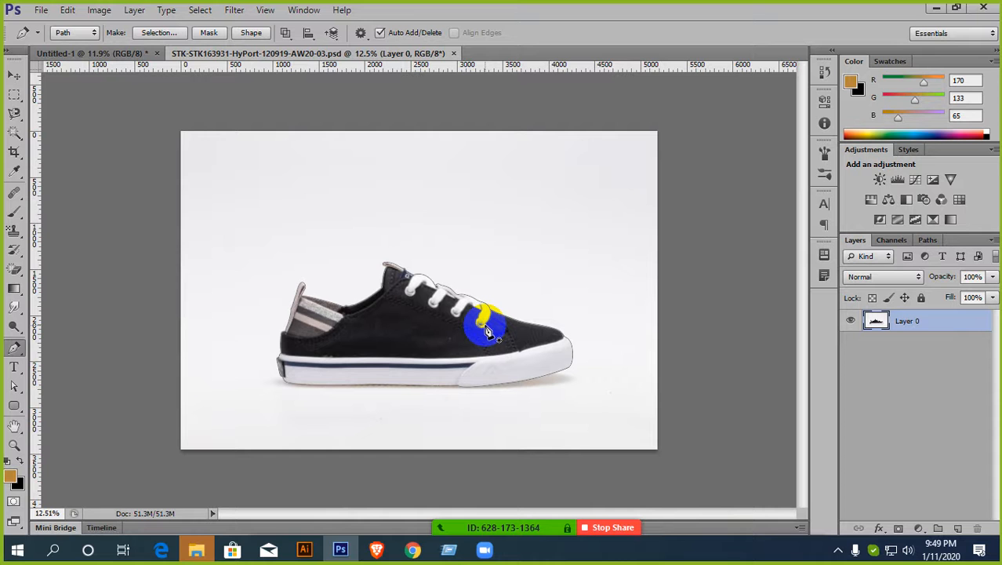
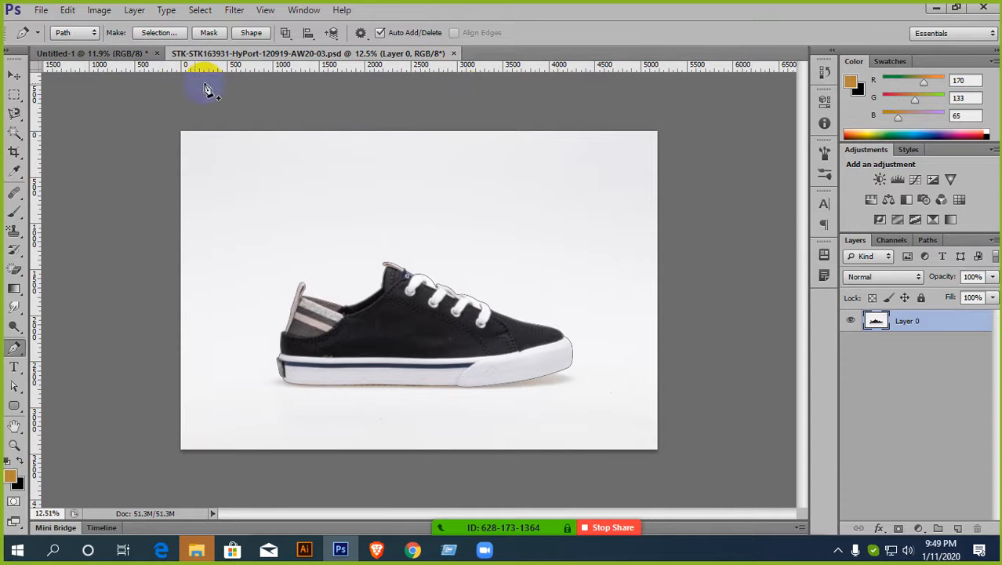
pyautogui.click(157, 53)
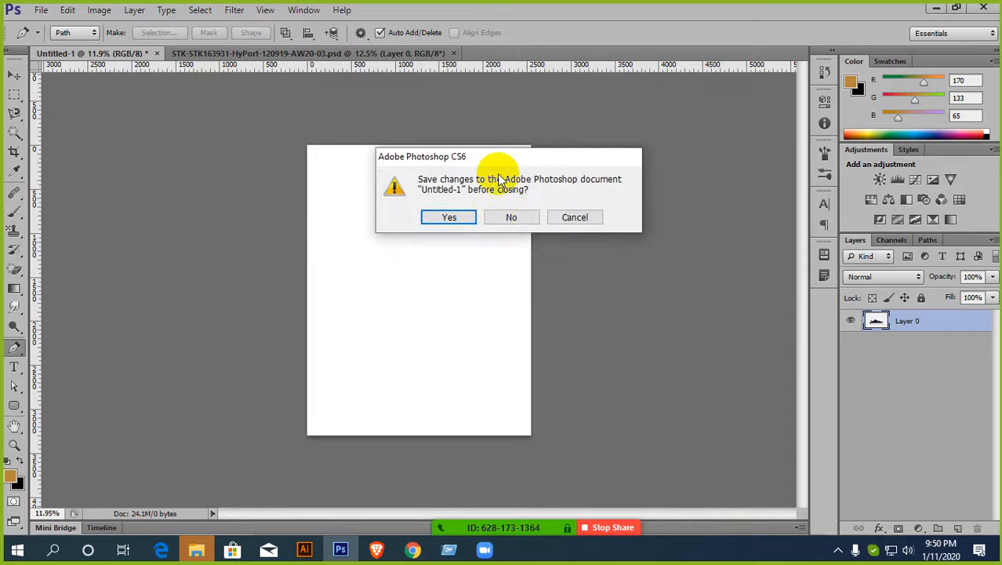
pyautogui.click(517, 218)
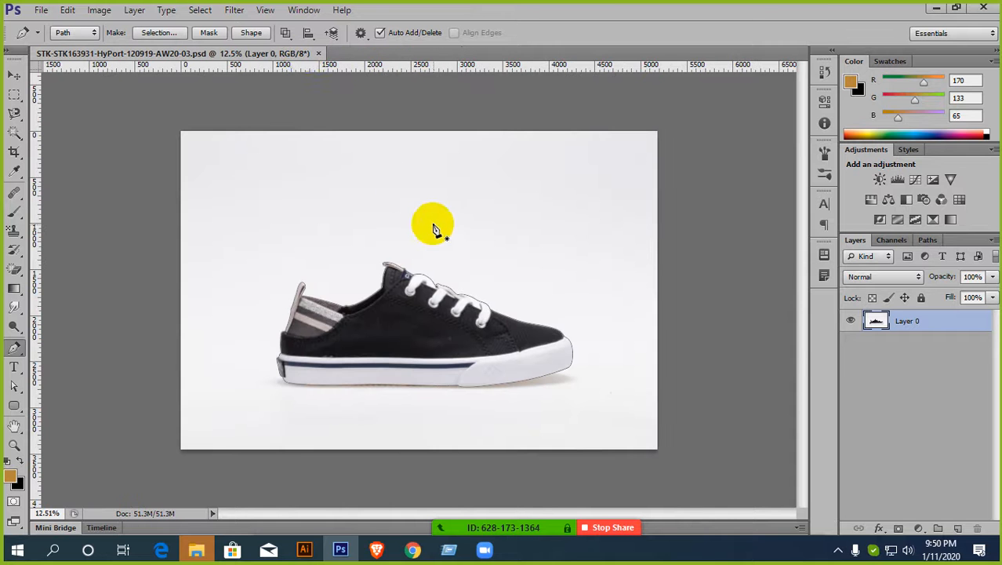
# - Examine how closely the path follows the sneaker's laces, upper toe edge and toe cap
pyautogui.scroll(1, 438, 234)
pyautogui.scroll(-3, 438, 234)
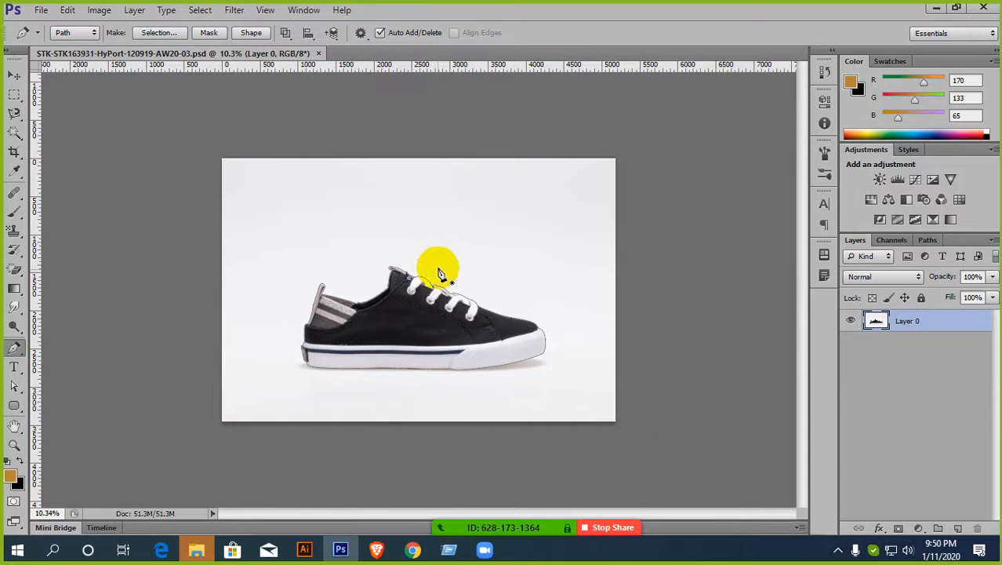
pyautogui.scroll(3, 436, 235)
pyautogui.click(14, 75)
pyautogui.scroll(4, 469, 346)
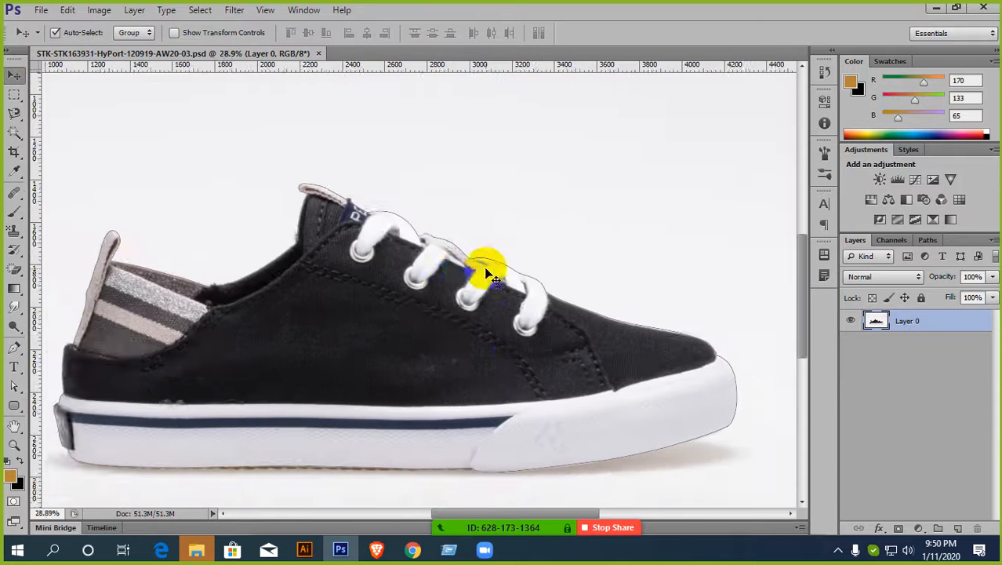
pyautogui.scroll(2, 467, 269)
pyautogui.moveTo(636, 308); pyautogui.dragTo(396, 222)
pyautogui.scroll(5, 396, 222)
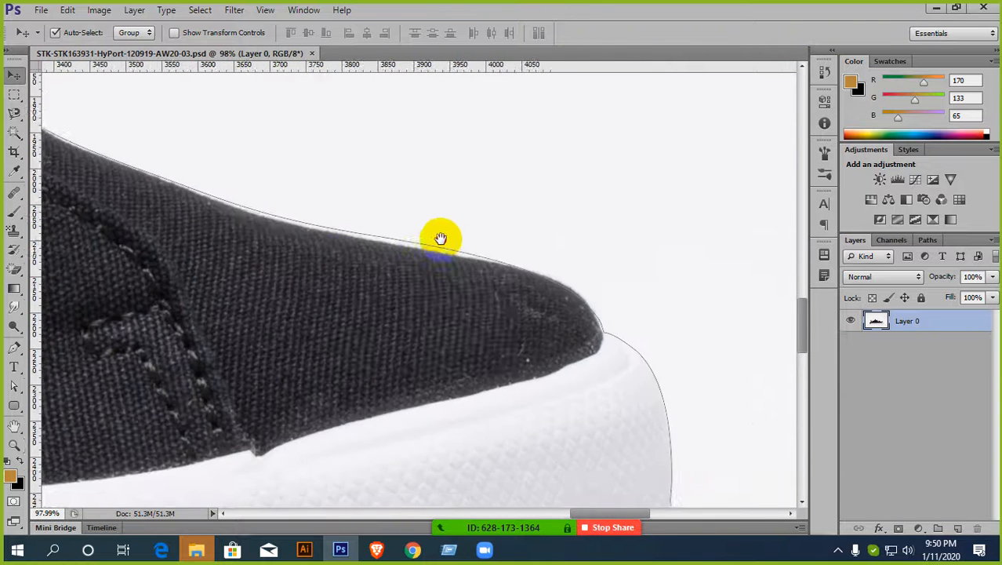
pyautogui.scroll(-3, 437, 245)
pyautogui.scroll(1, 611, 280)
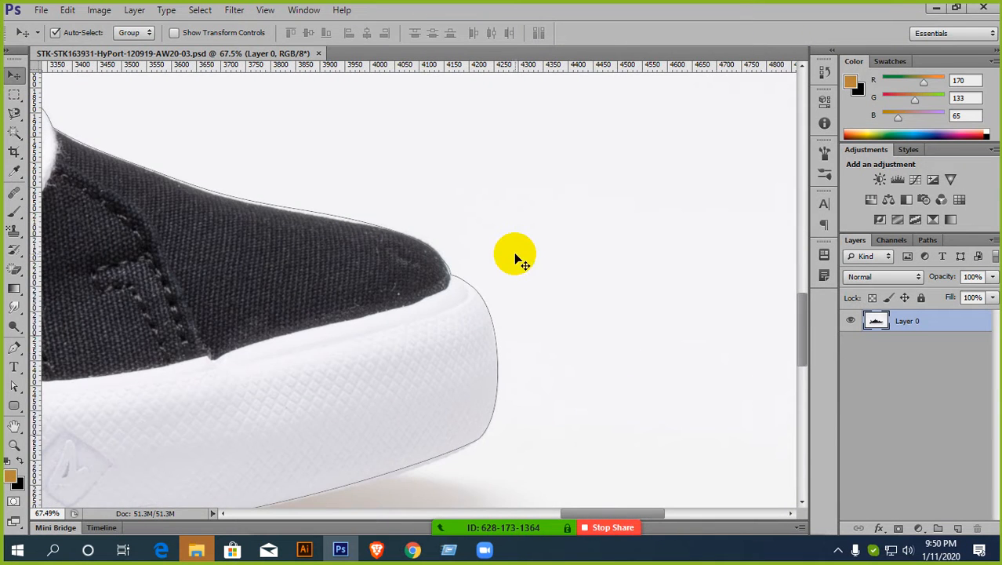
pyautogui.scroll(-2, 517, 259)
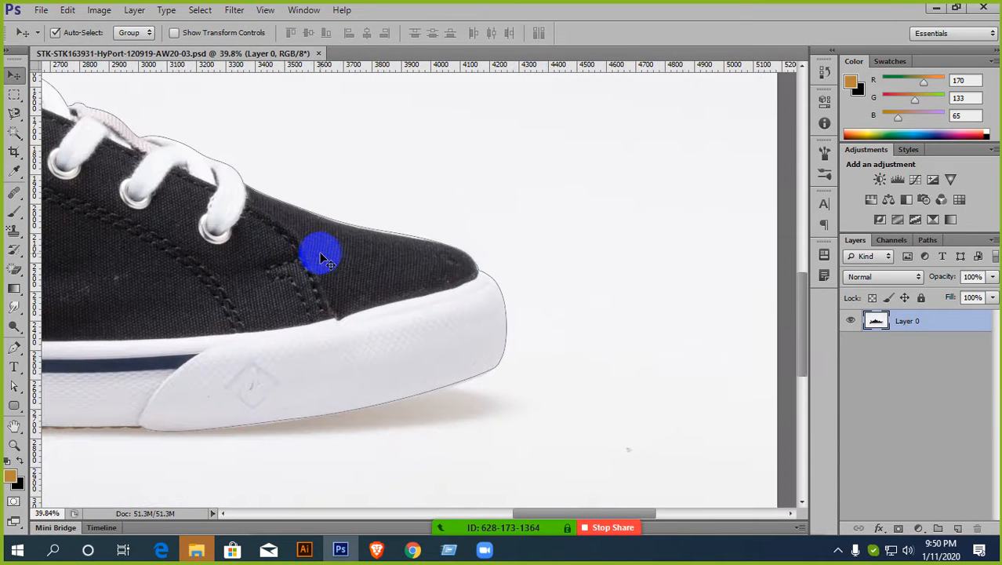
pyautogui.scroll(-2, 324, 258)
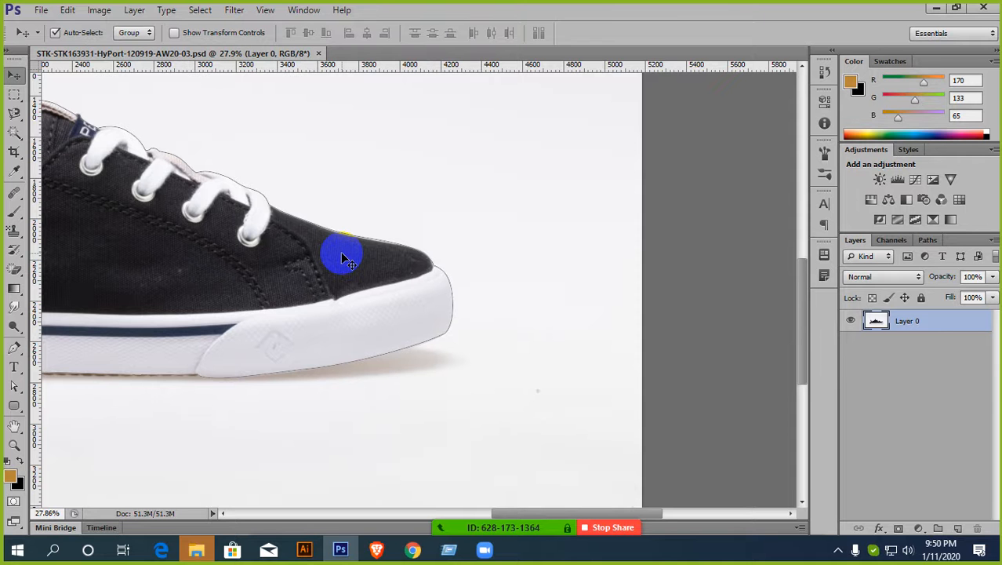
pyautogui.scroll(4, 377, 244)
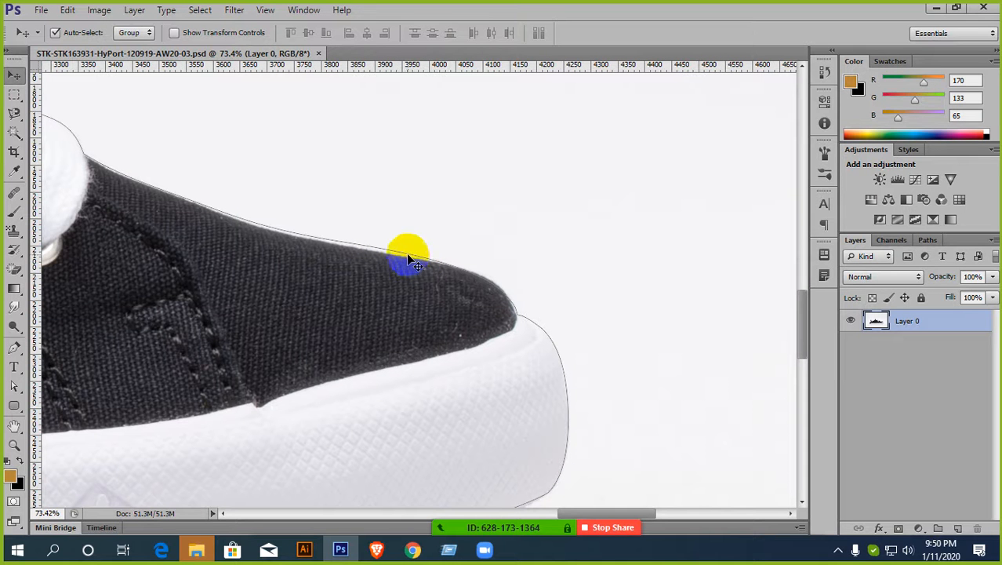
# - Select the whole sneaker path with the Path Selection tool and nudge it slightly left at the toe
pyautogui.click(14, 348)
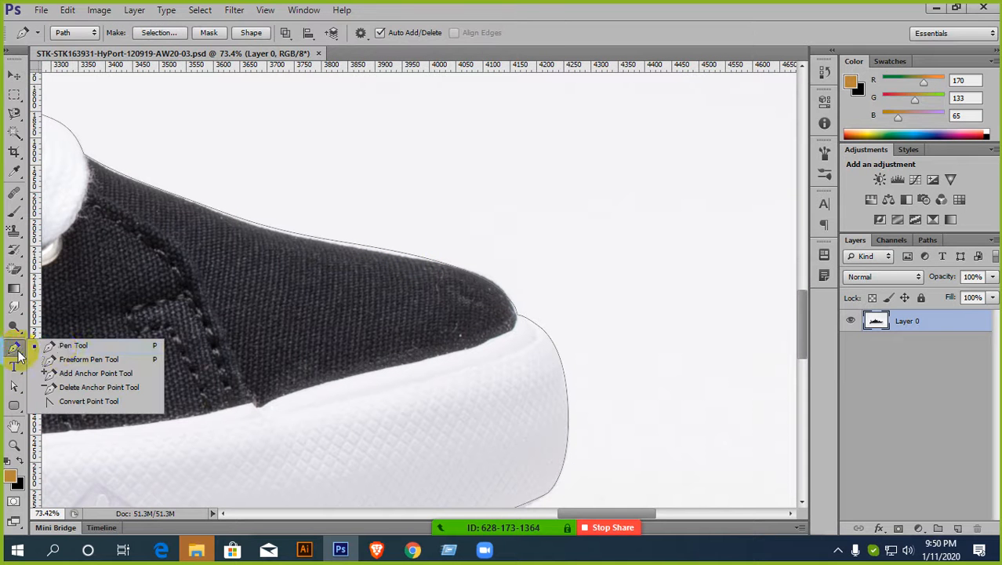
pyautogui.click(63, 347)
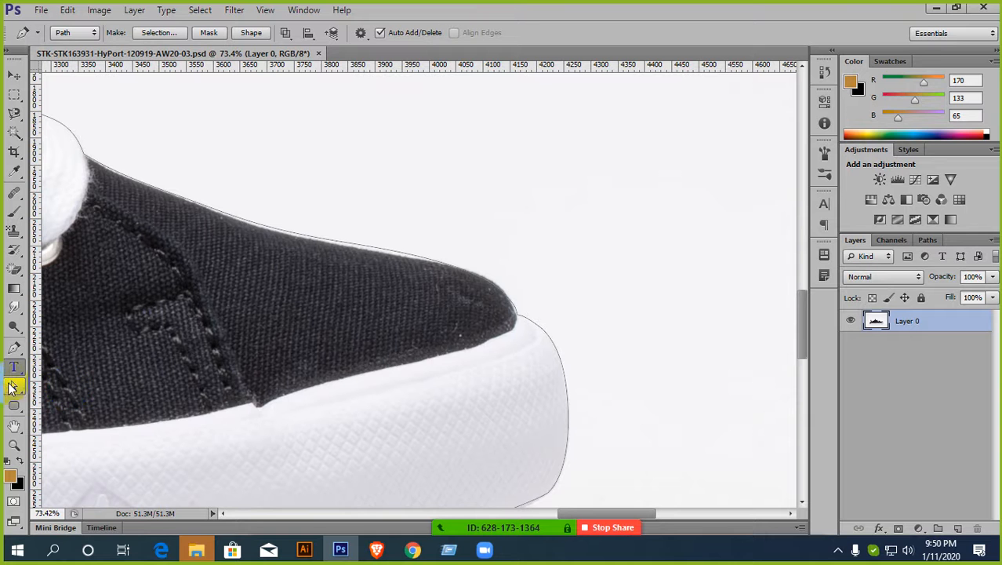
pyautogui.click(14, 367)
pyautogui.click(81, 371)
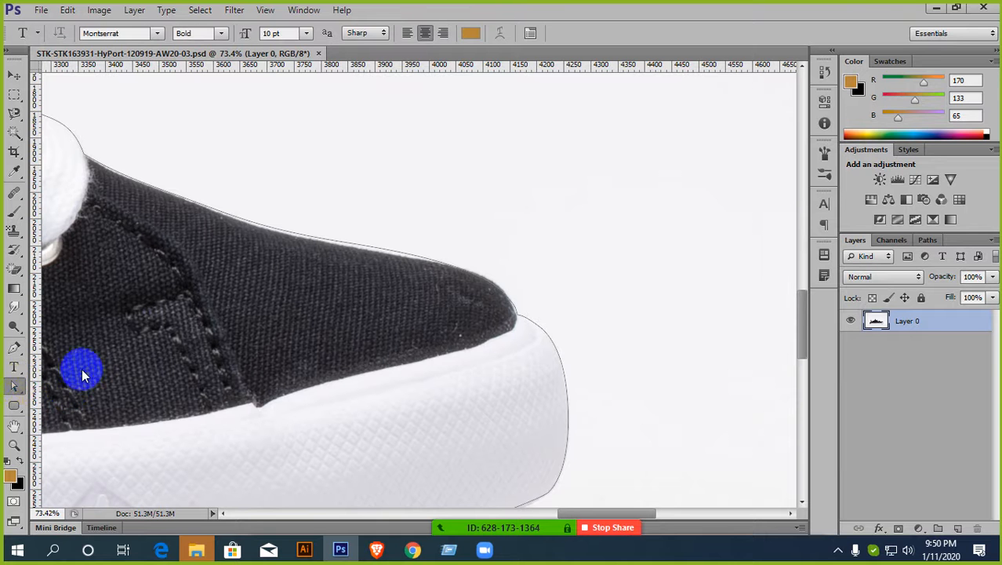
pyautogui.click(16, 384)
pyautogui.rightClick(14, 387)
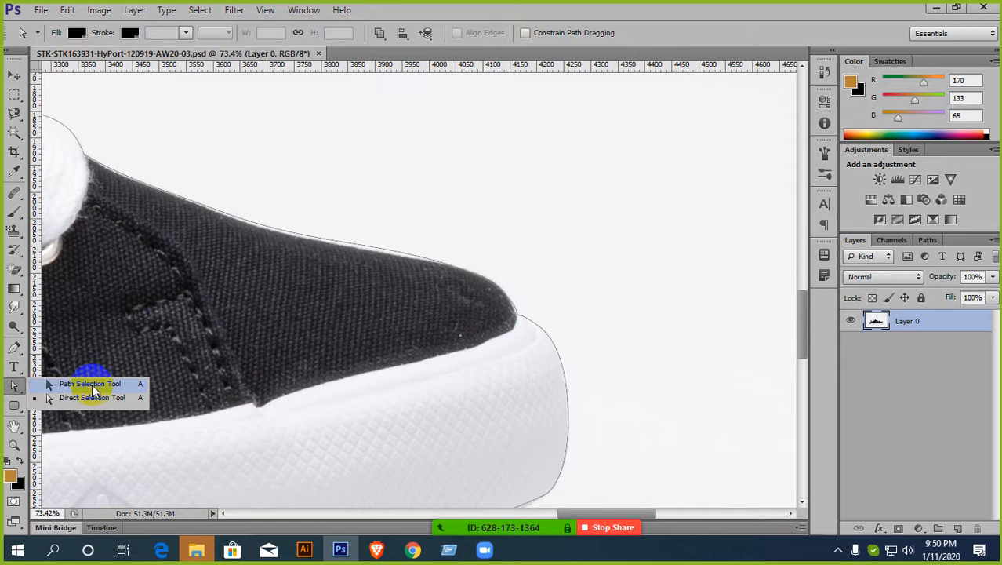
pyautogui.click(91, 383)
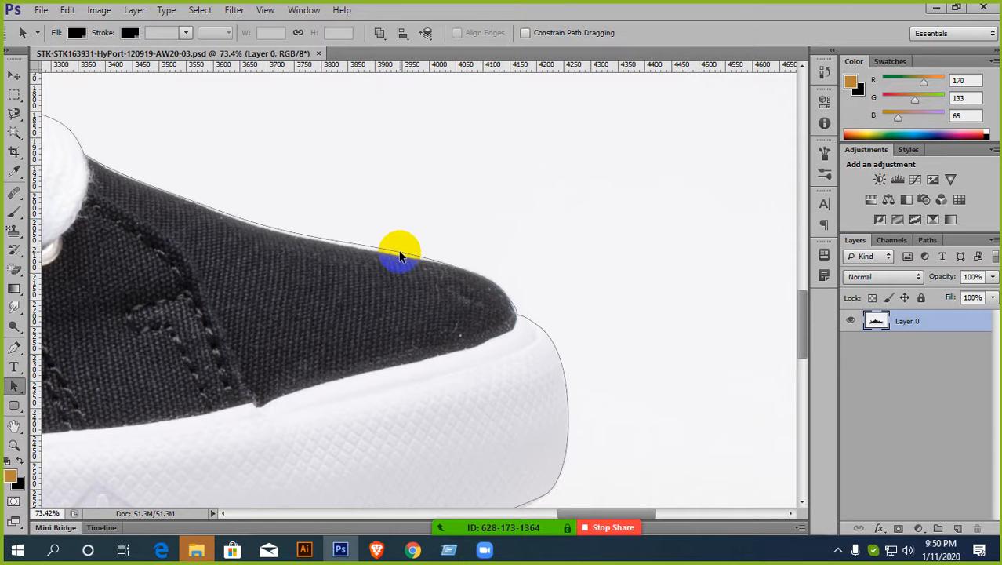
pyautogui.scroll(3, 399, 255)
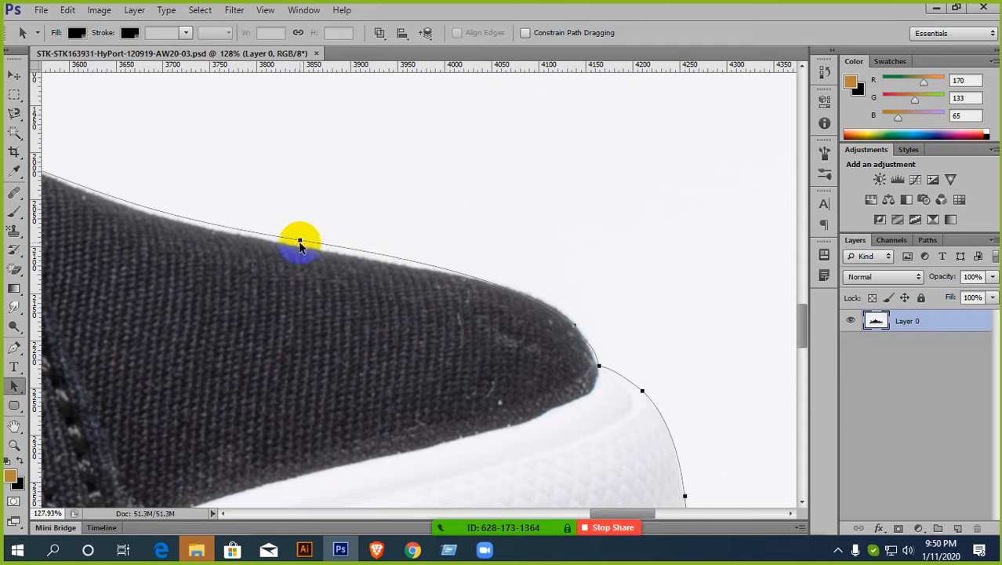
pyautogui.moveTo(301, 242)
pyautogui.mouseDown()
pyautogui.moveTo(313, 243)
pyautogui.moveTo(293, 243)
pyautogui.mouseUp()
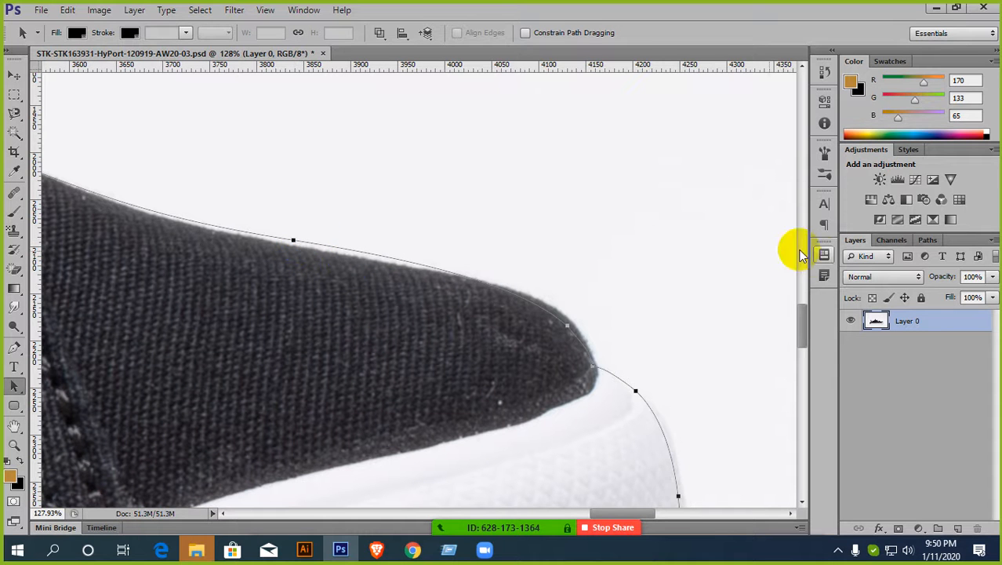
# - Adjust the direction handle of the upper toe edge anchor with the Direct Selection tool so the curve follows the black canvas
pyautogui.rightClick(22, 394)
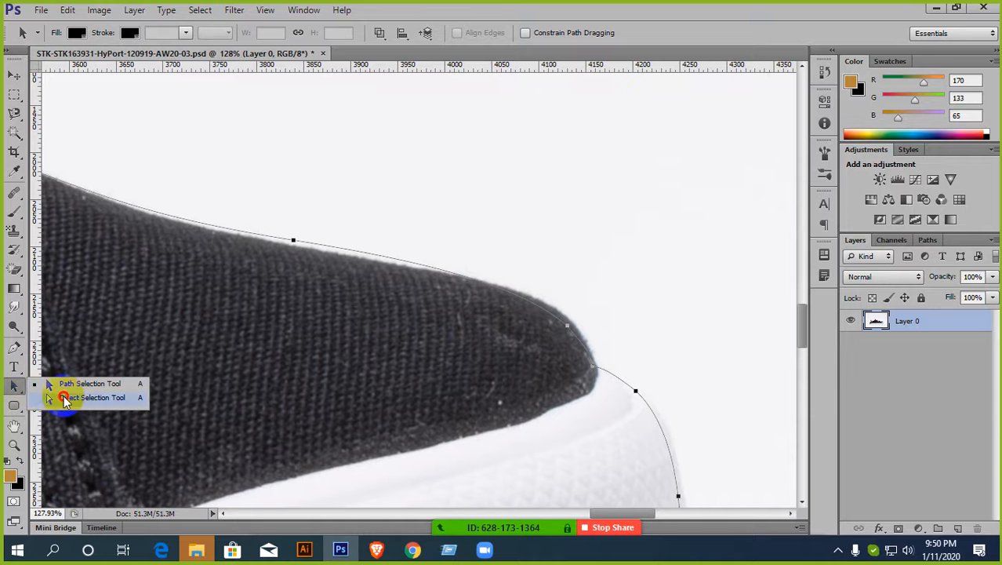
pyautogui.click(45, 395)
pyautogui.moveTo(294, 240)
pyautogui.mouseDown()
pyautogui.moveTo(302, 235)
pyautogui.moveTo(278, 240)
pyautogui.mouseUp()
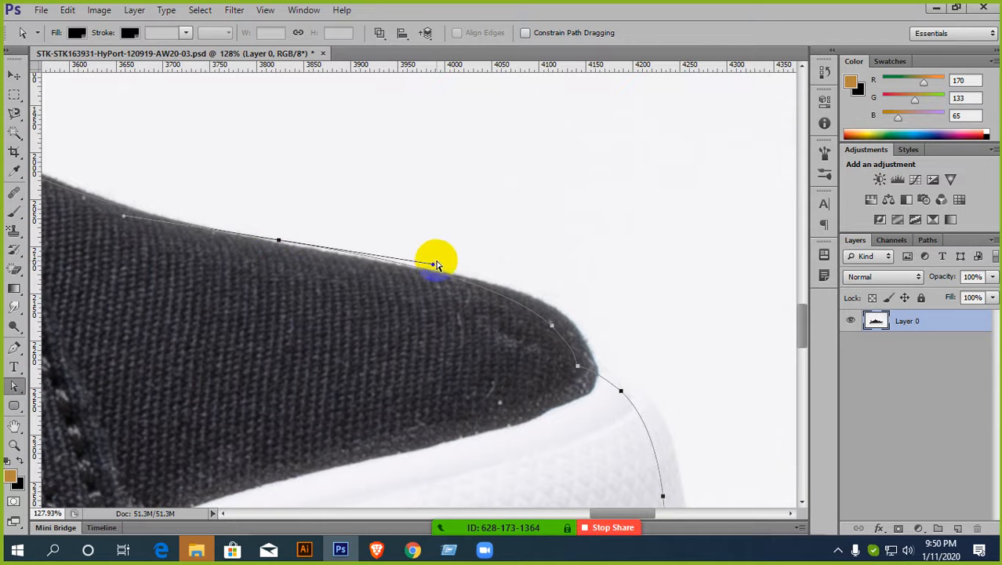
pyautogui.hotkey('ctrl', 'z')
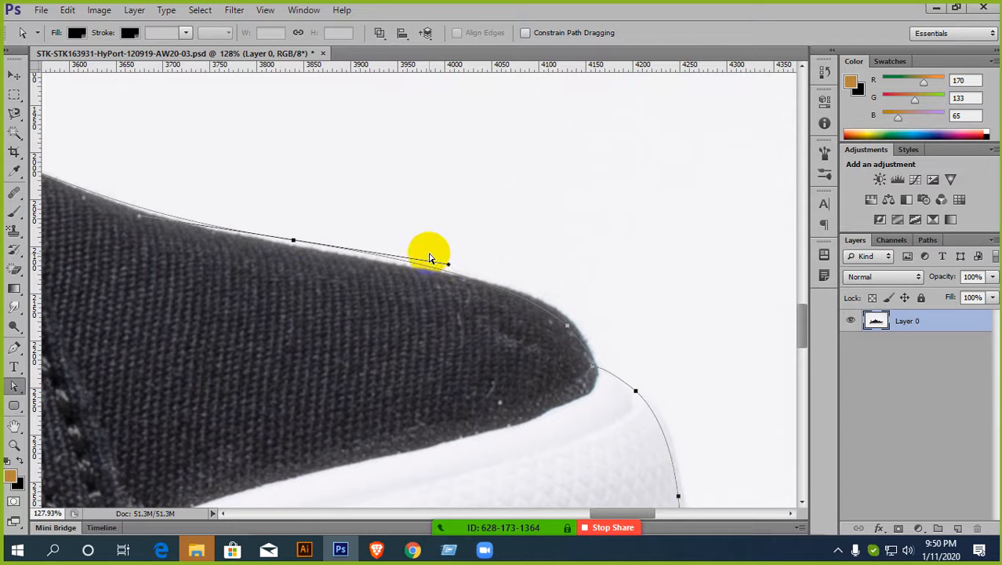
pyautogui.moveTo(445, 261)
pyautogui.mouseDown()
pyautogui.moveTo(464, 252)
pyautogui.moveTo(438, 267)
pyautogui.mouseUp()
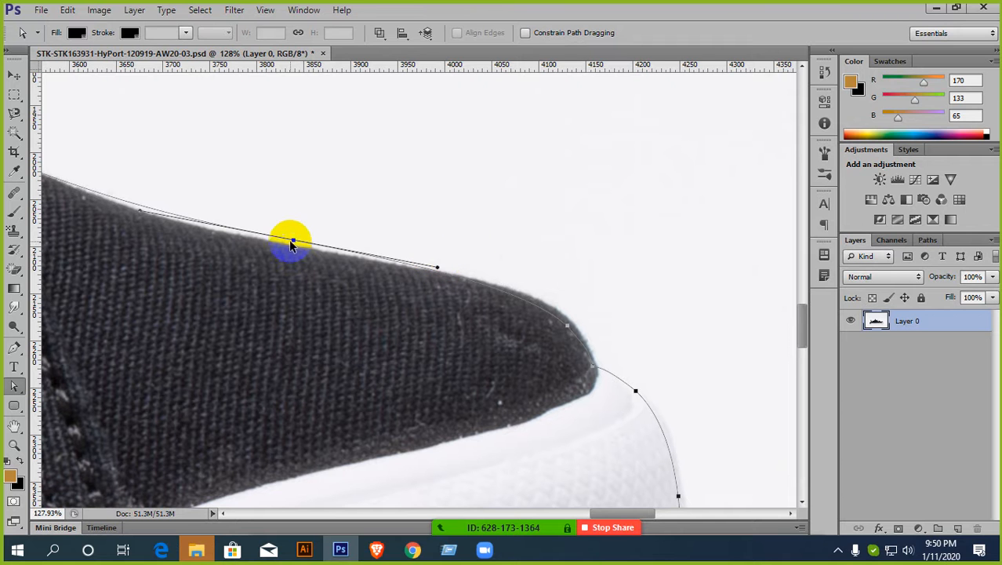
# - Try to shift the path down onto the black canvas edge and reshape its curve around the toe tip
pyautogui.moveTo(291, 242); pyautogui.dragTo(290, 244)
pyautogui.click(566, 334)
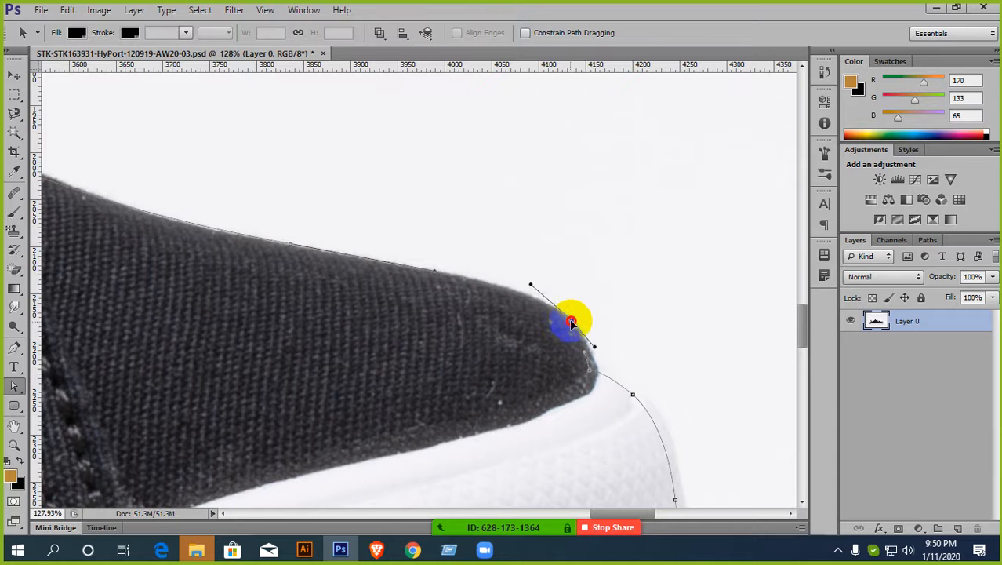
pyautogui.moveTo(571, 321)
pyautogui.mouseDown()
pyautogui.moveTo(532, 296)
pyautogui.moveTo(496, 184)
pyautogui.moveTo(596, 264)
pyautogui.moveTo(476, 251)
pyautogui.moveTo(481, 267)
pyautogui.mouseUp()
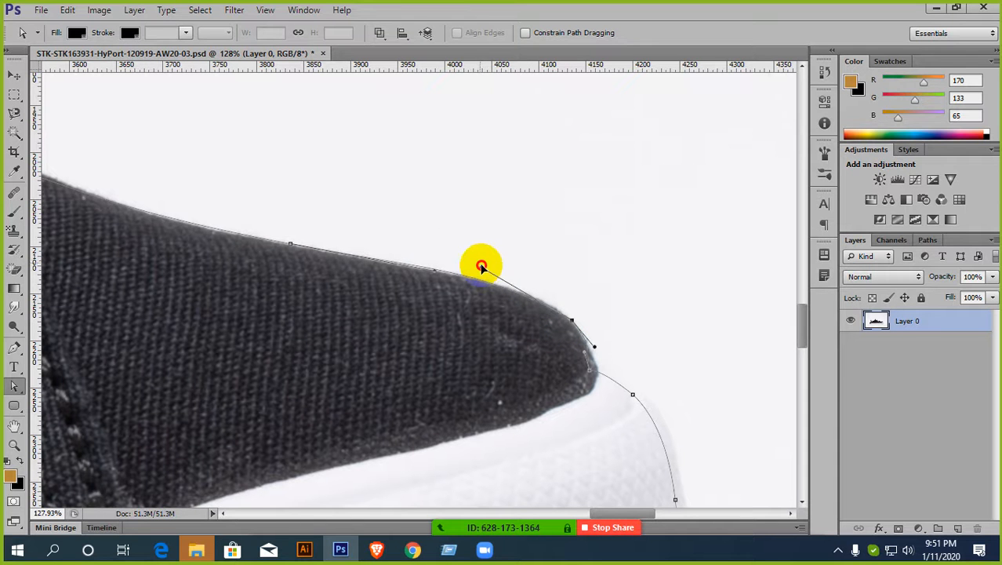
pyautogui.click(275, 260)
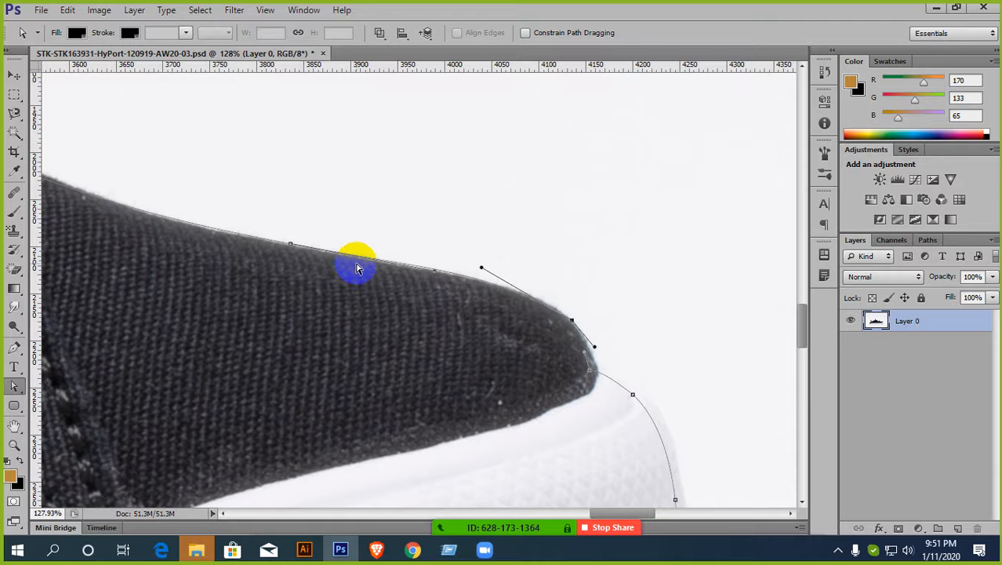
pyautogui.moveTo(14, 384); pyautogui.dragTo(73, 387)
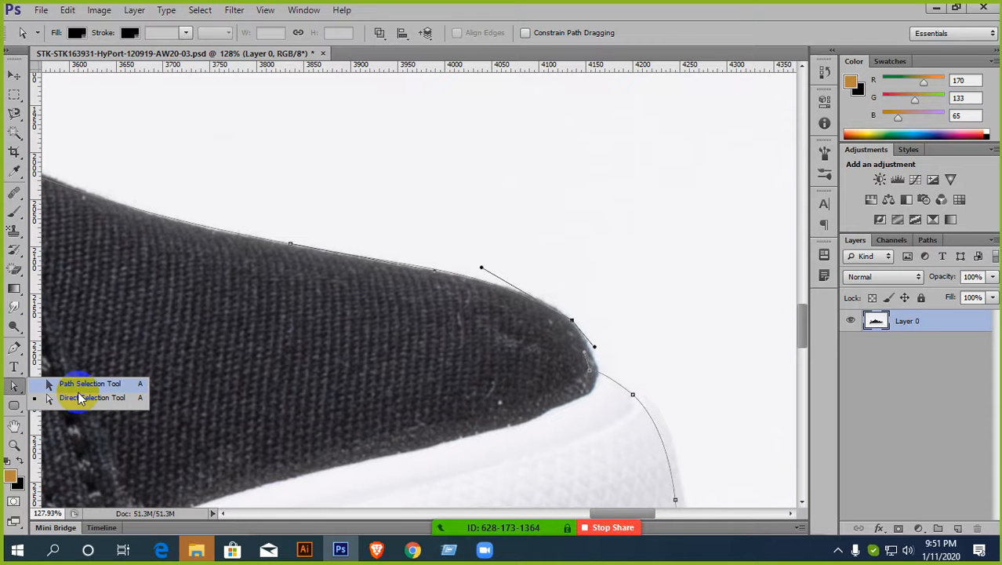
pyautogui.moveTo(125, 370); pyautogui.dragTo(88, 415)
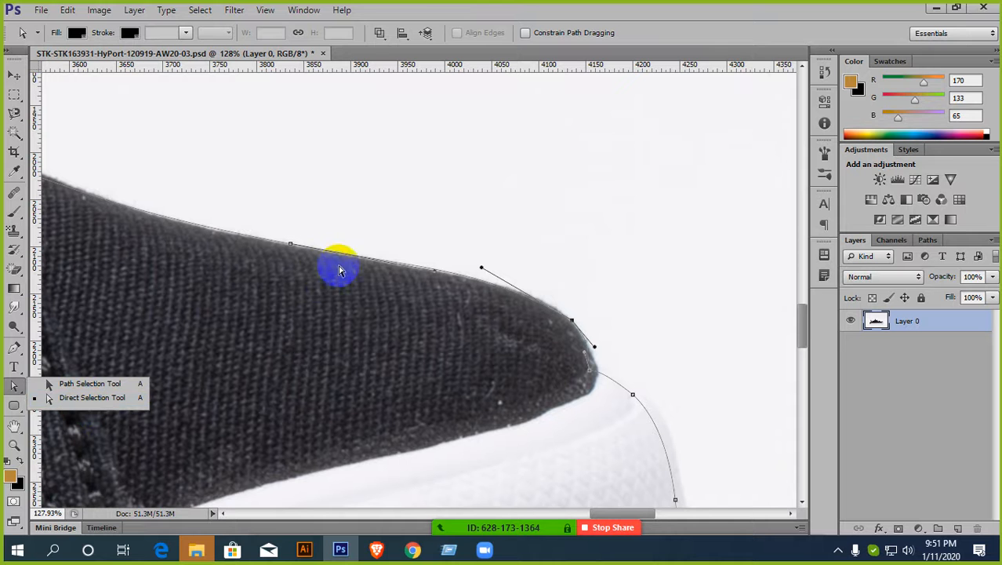
pyautogui.moveTo(396, 271); pyautogui.dragTo(394, 268)
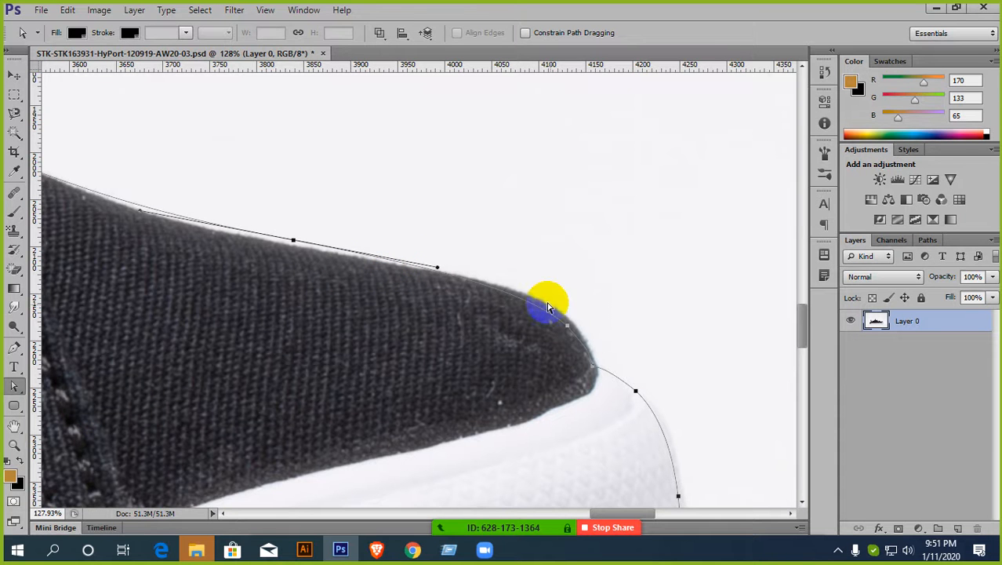
# - Convert the path around the whole sneaker into a selection with Make Selection
pyautogui.scroll(-2, 541, 325)
pyautogui.scroll(-4, 333, 289)
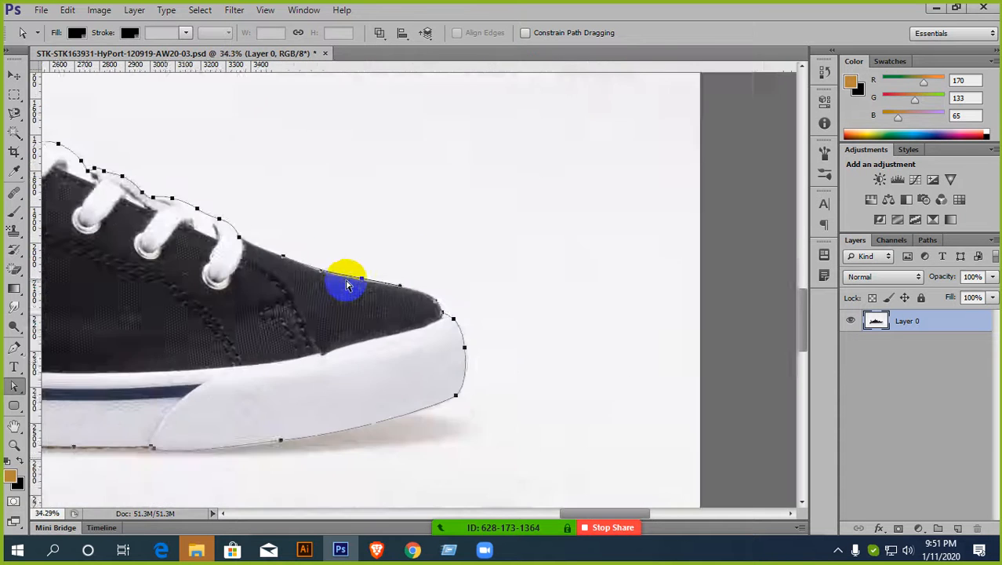
pyautogui.moveTo(275, 223); pyautogui.dragTo(488, 235)
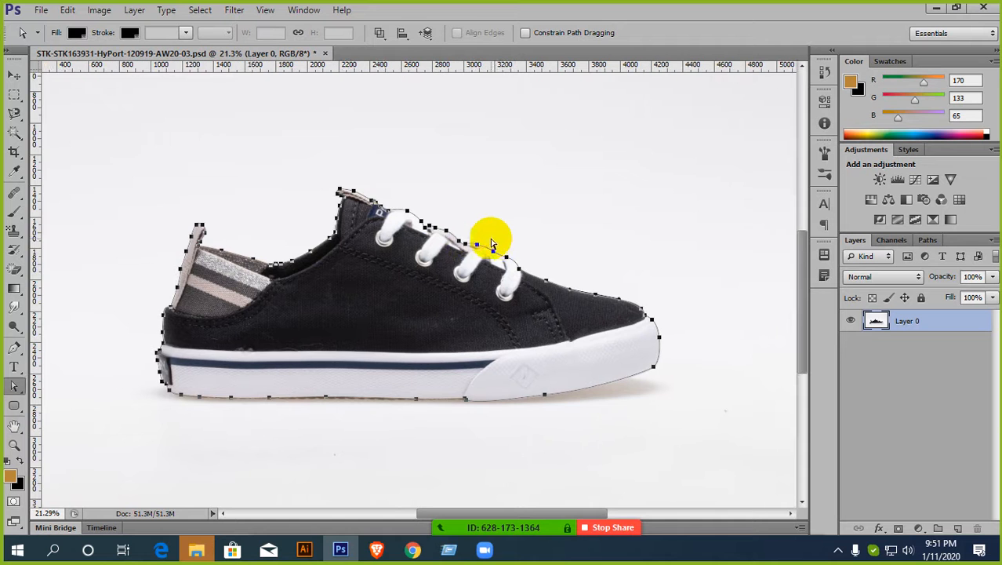
pyautogui.scroll(-1, 439, 269)
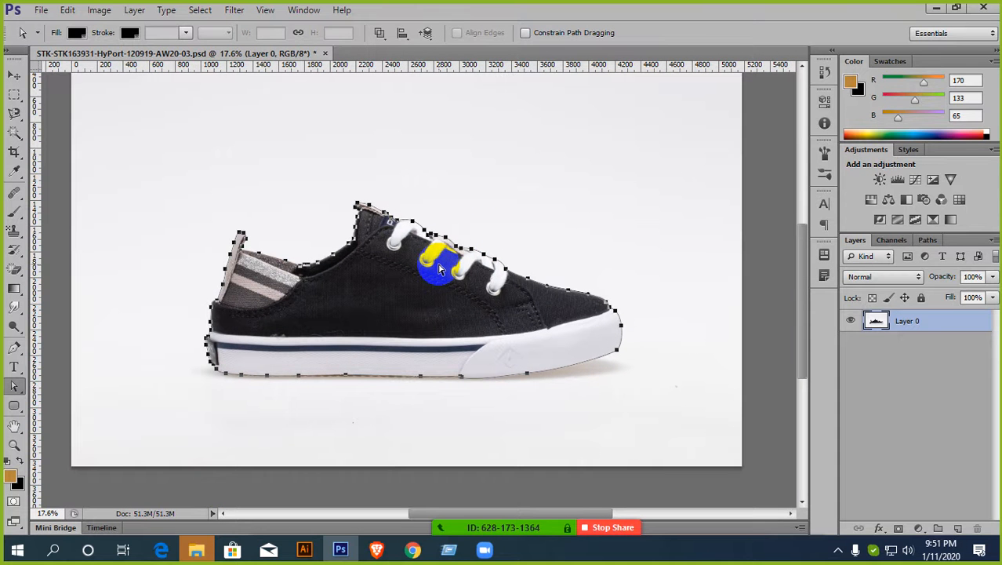
pyautogui.rightClick(391, 307)
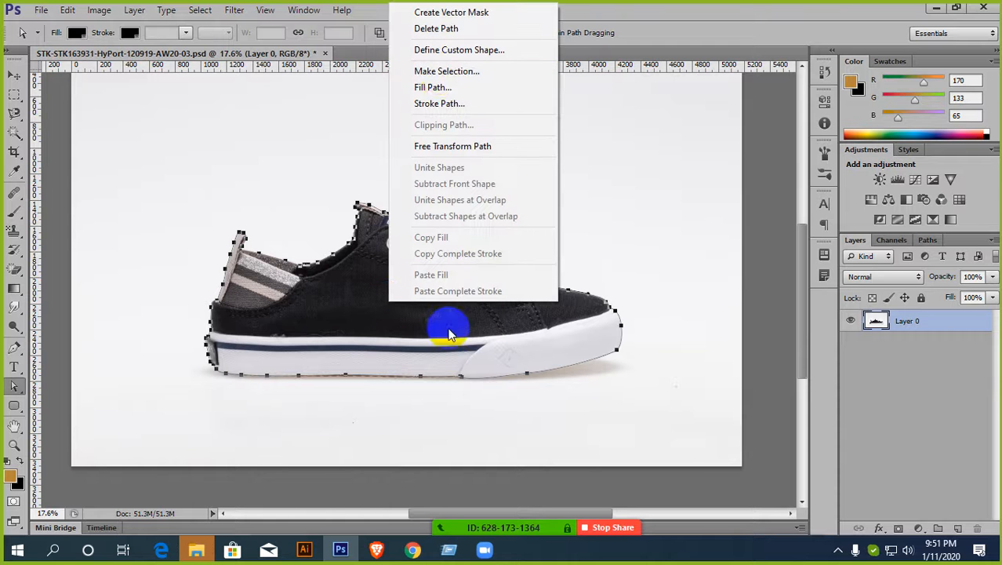
pyautogui.rightClick(348, 292)
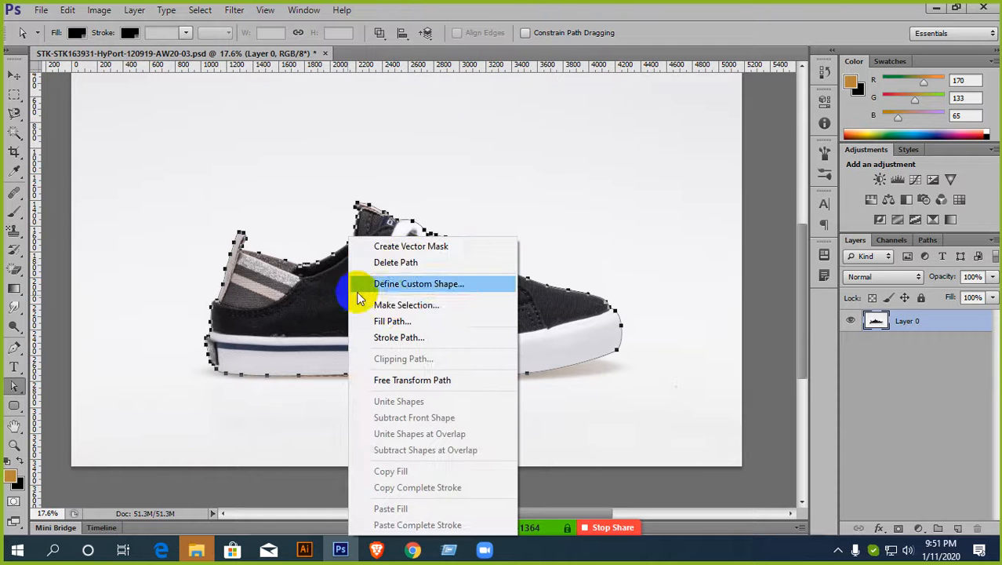
pyautogui.click(416, 303)
pyautogui.click(575, 157)
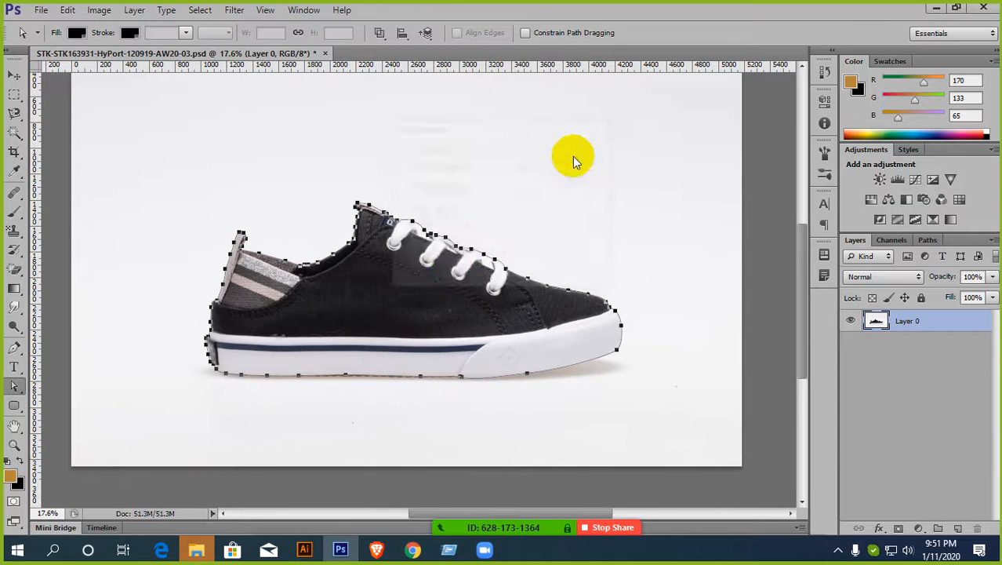
pyautogui.scroll(1, 449, 239)
pyautogui.scroll(-2, 450, 249)
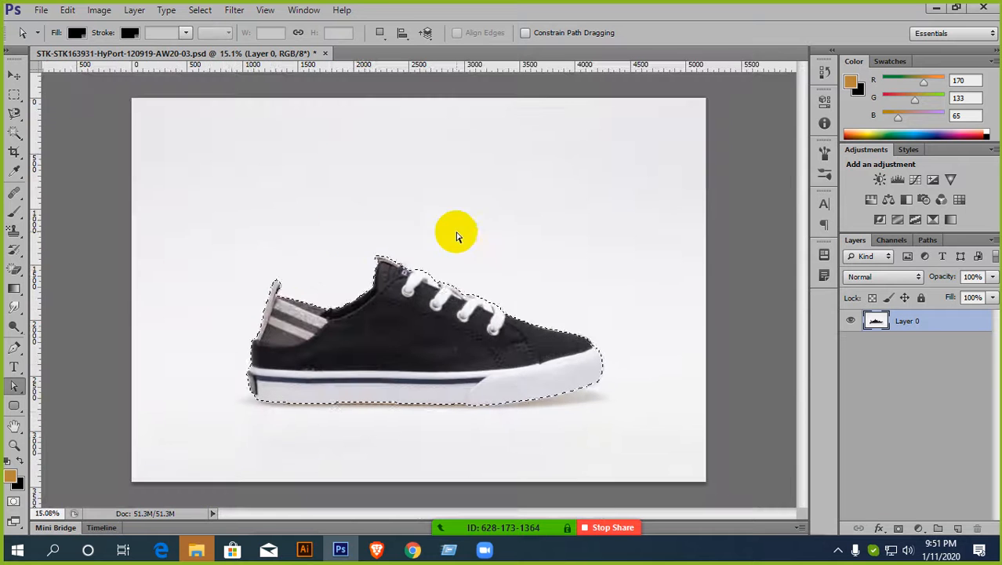
# - Add a layer mask to Layer 0 from the sneaker selection to hide the background
pyautogui.click(899, 528)
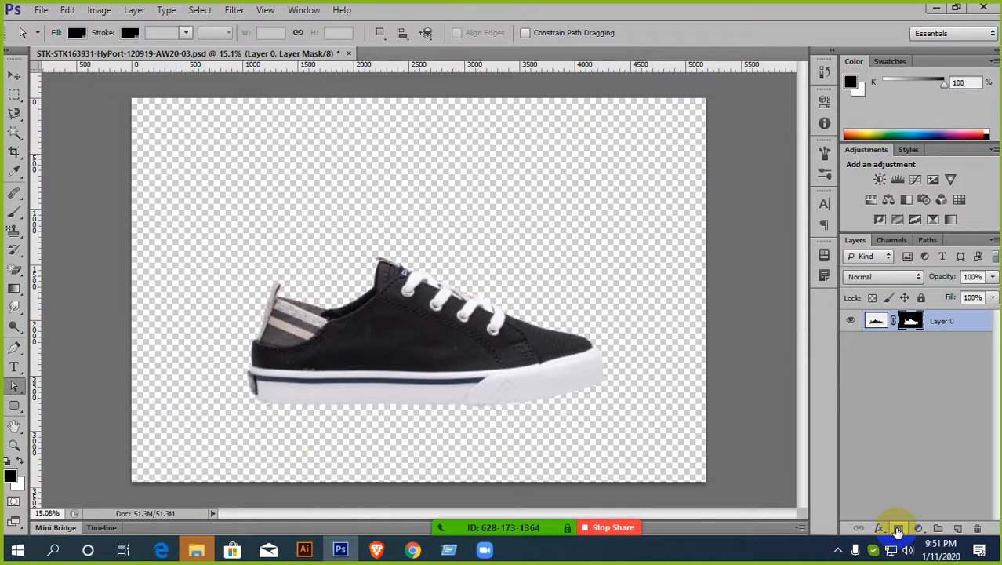
pyautogui.scroll(6, 471, 330)
pyautogui.scroll(-4, 436, 233)
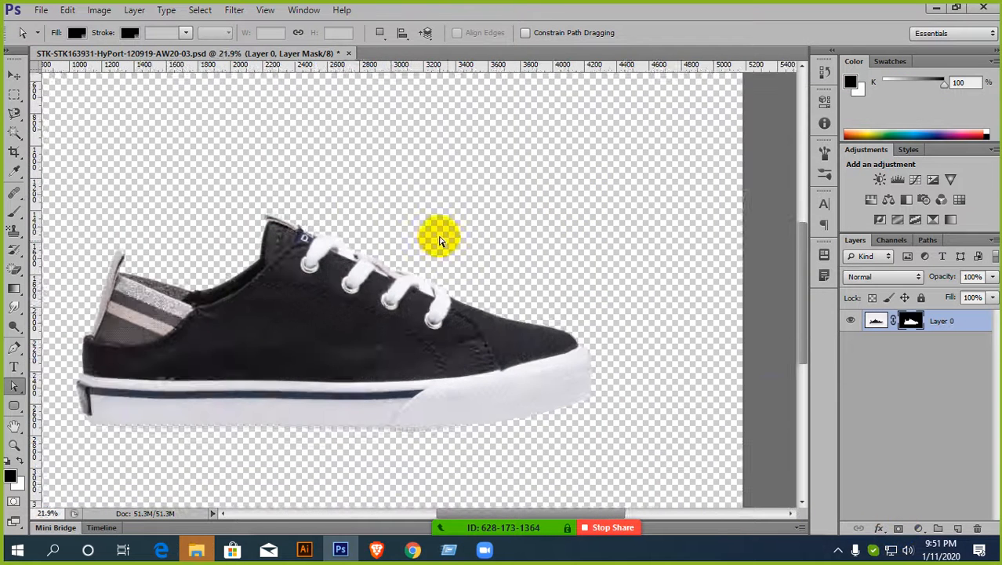
pyautogui.scroll(-2, 657, 302)
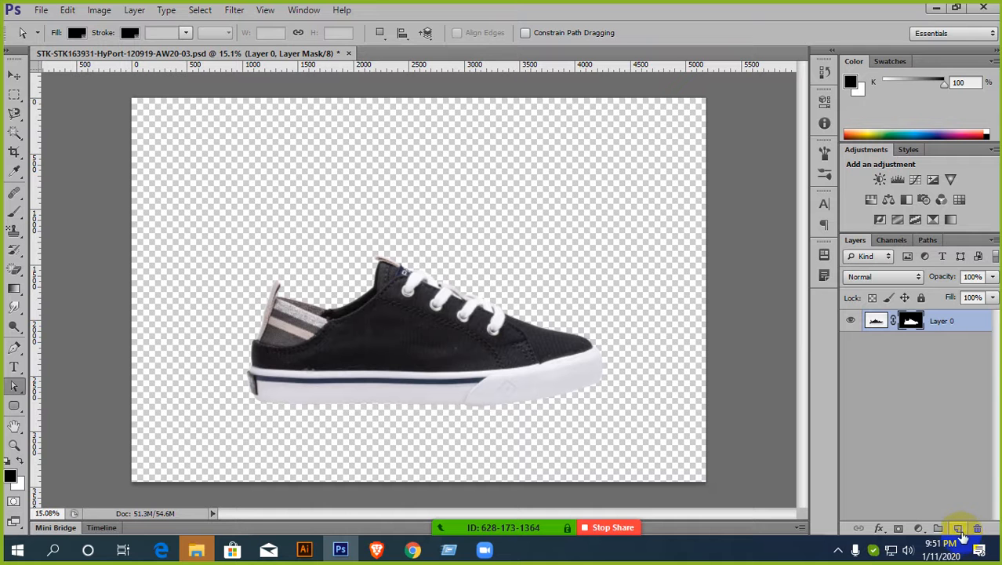
# - Create a new layer beneath Layer 0, select the entire canvas and fill it with the black background color
pyautogui.click(957, 528)
pyautogui.click(251, 335)
pyautogui.click(12, 94)
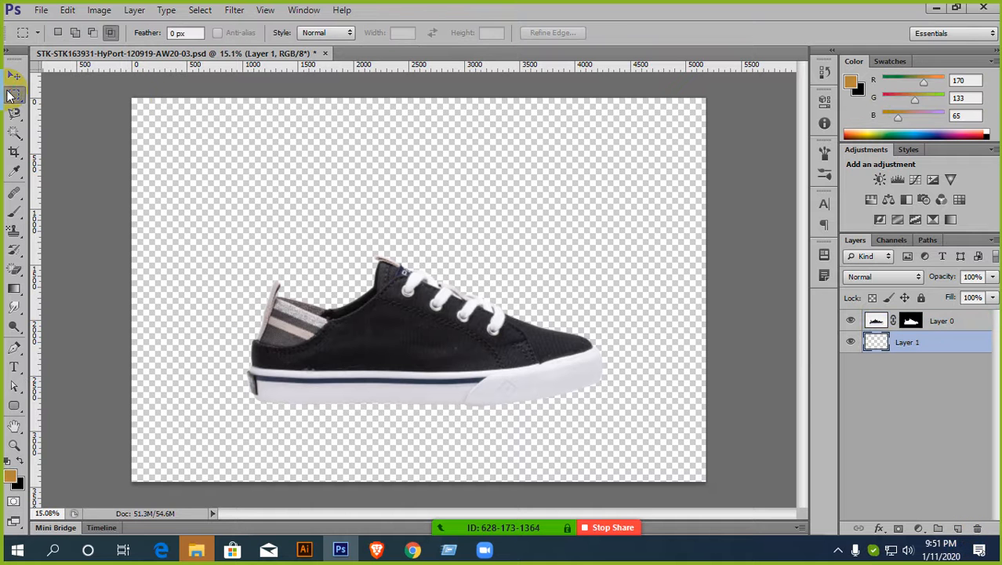
pyautogui.hotkey('ctrl', 'a')
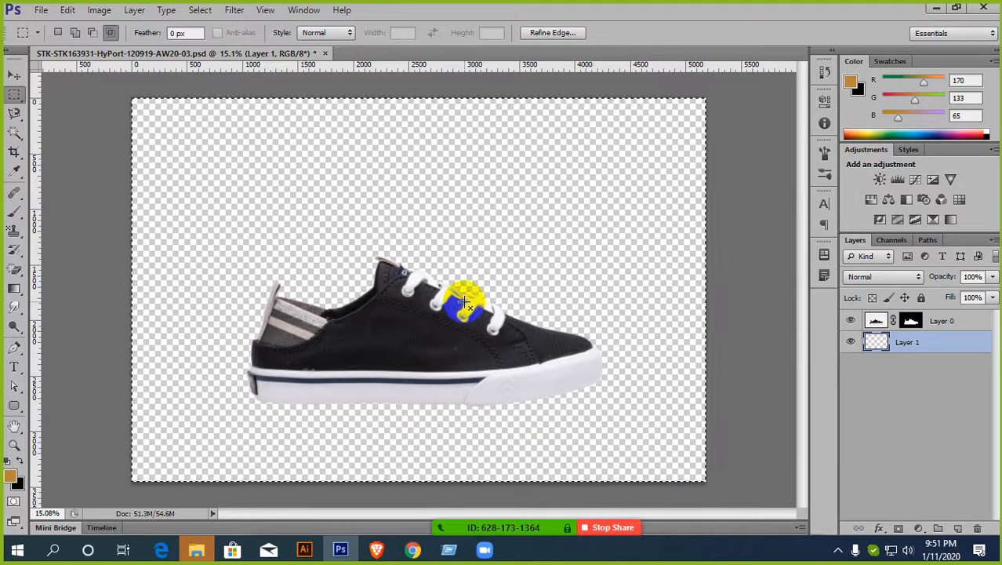
pyautogui.hotkey('ctrl', 'BackSpace')
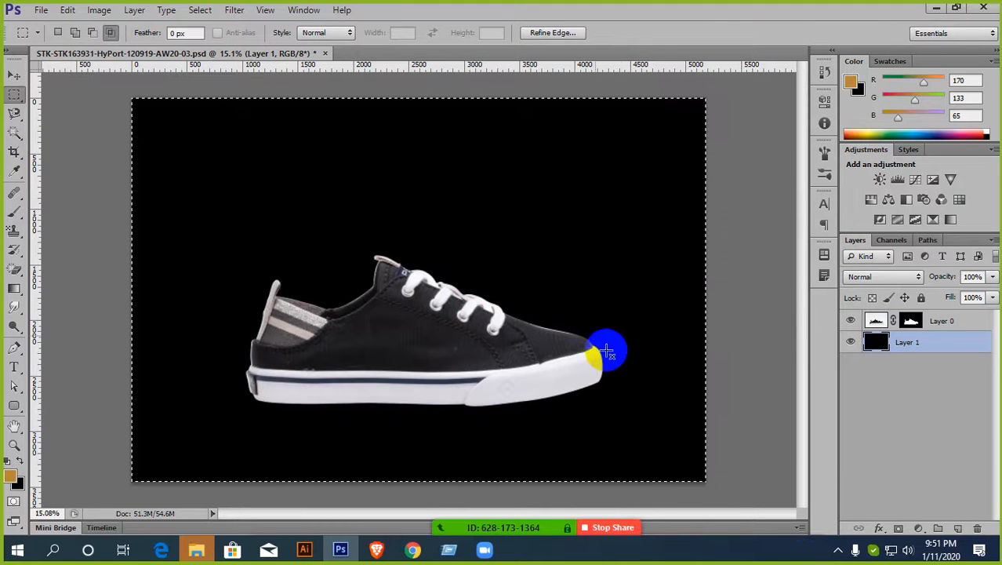
# - Examine the cutout's upper toe edge against the black backdrop for remnants of the original background
pyautogui.scroll(6, 611, 349)
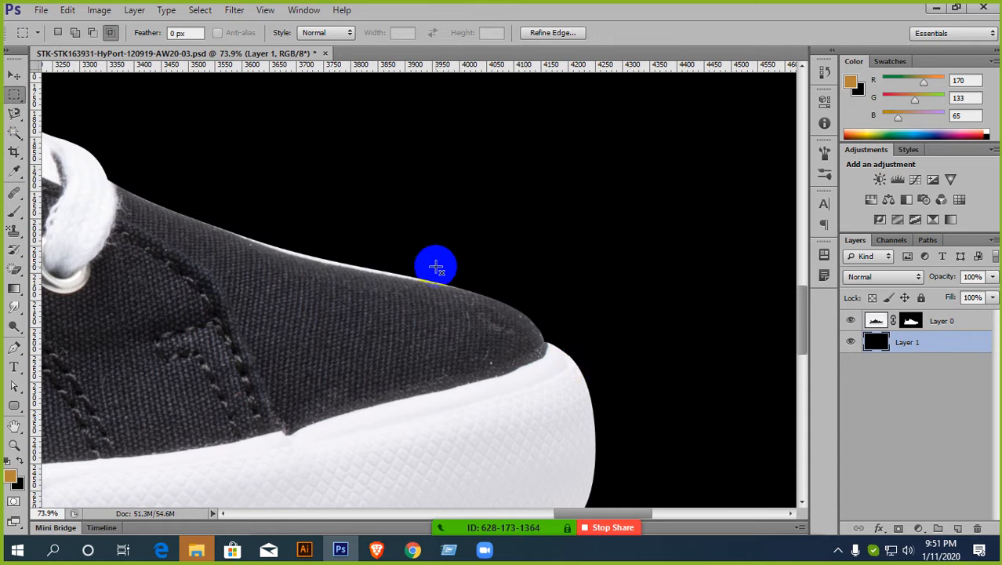
pyautogui.scroll(3, 487, 272)
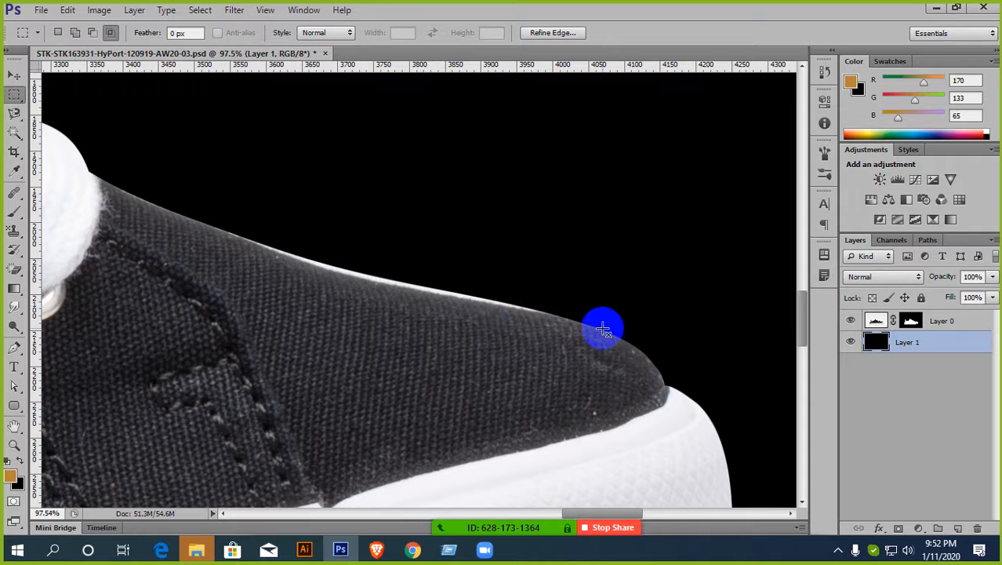
pyautogui.scroll(2, 585, 361)
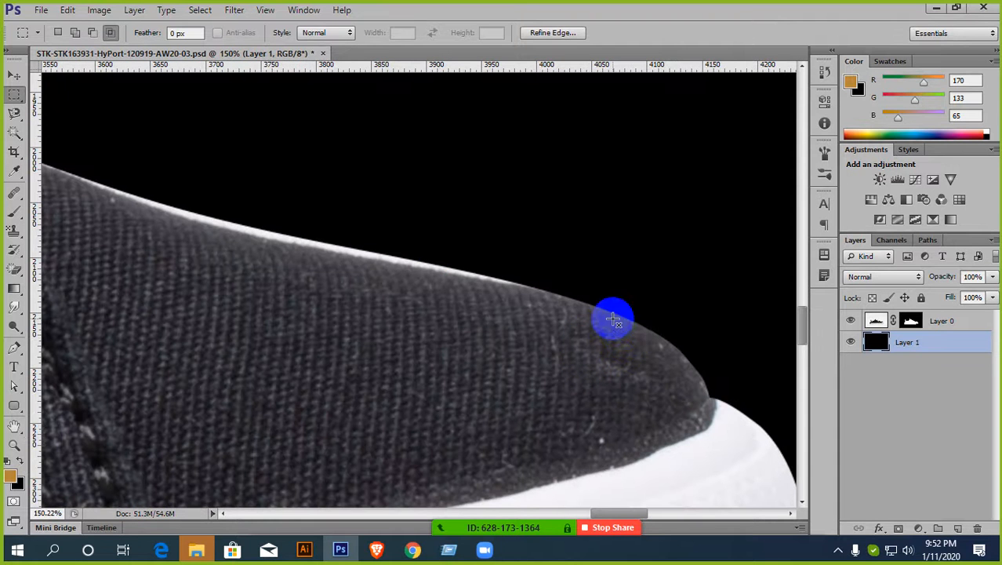
pyautogui.scroll(-3, 696, 271)
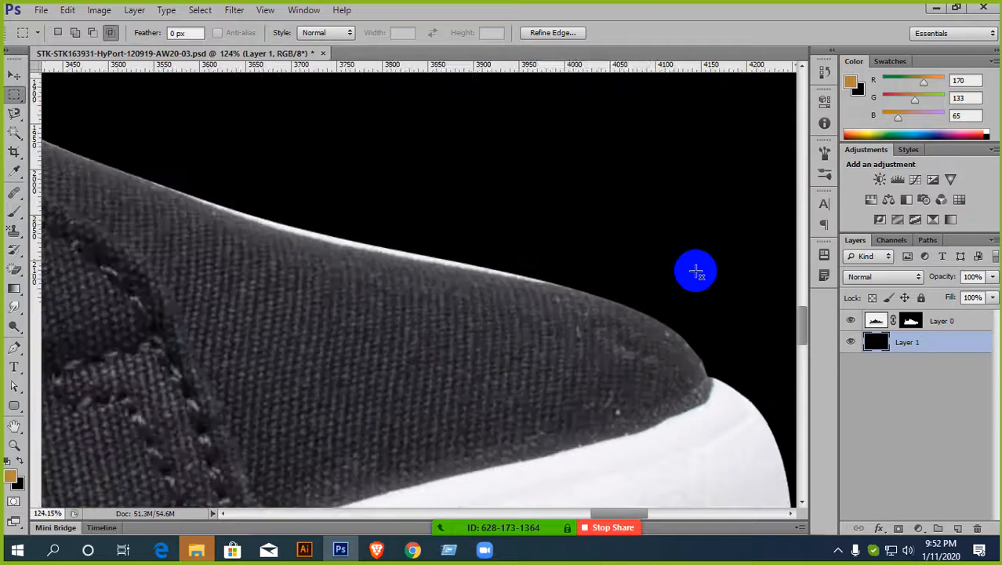
pyautogui.scroll(3, 680, 287)
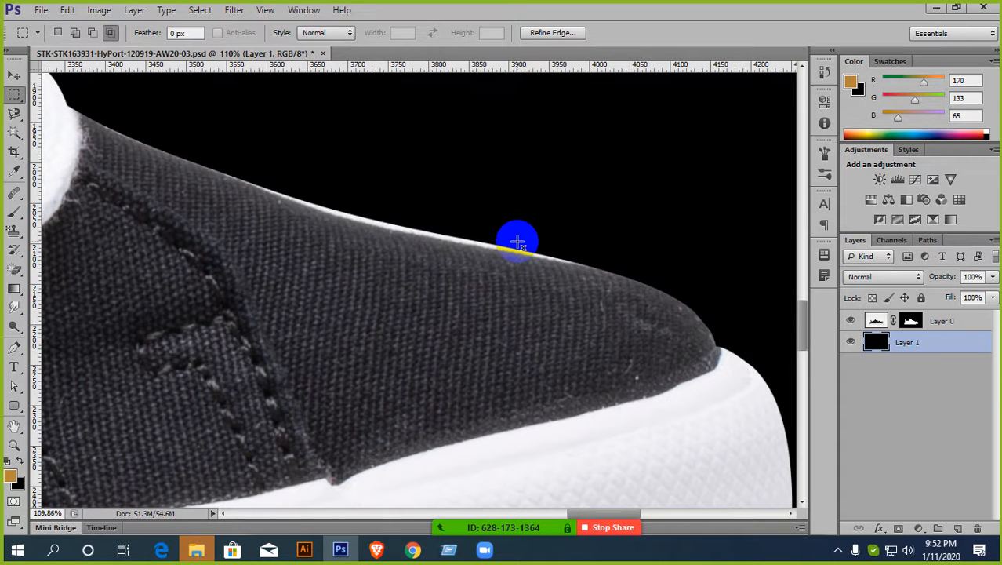
pyautogui.scroll(-3, 487, 235)
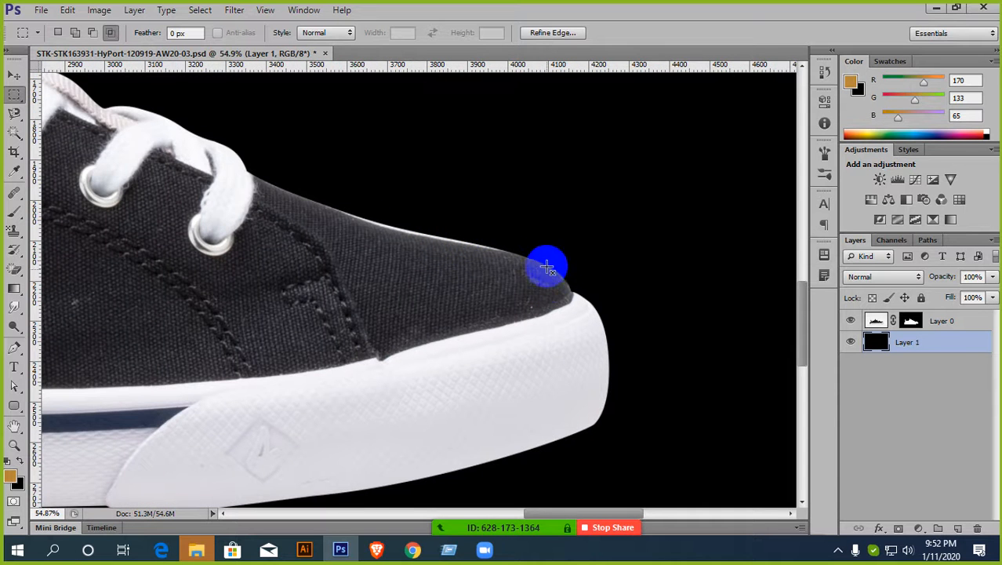
pyautogui.scroll(3, 548, 266)
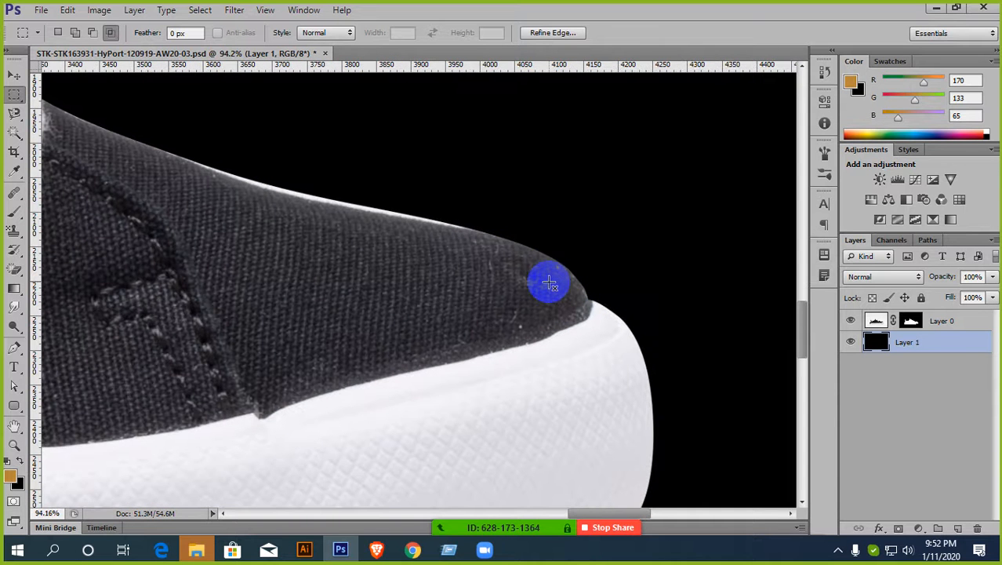
pyautogui.scroll(4, 549, 284)
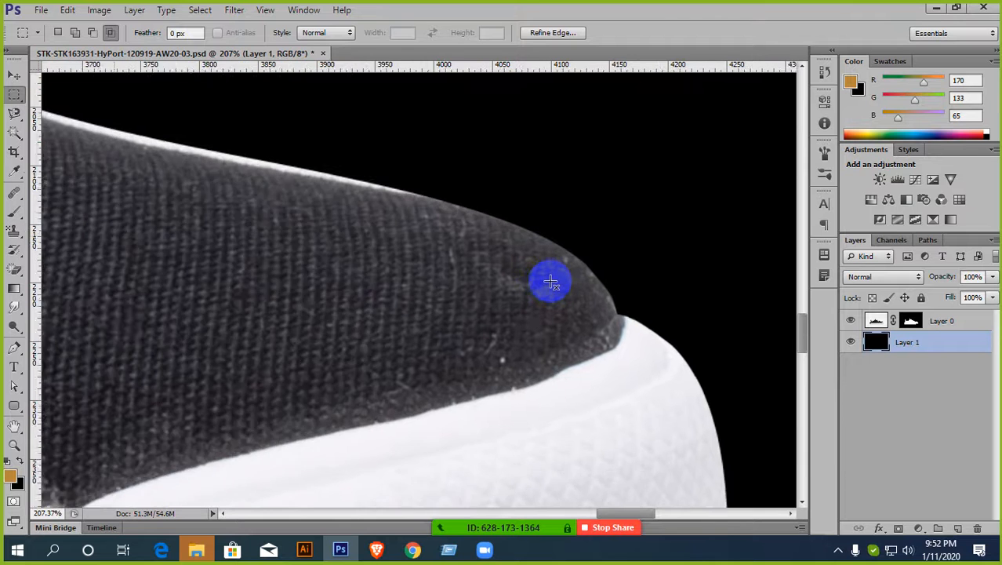
# - Try tracing a Pen path along the upper canvas edge, around the toe tip and onto the white toe cap
pyautogui.click(14, 347)
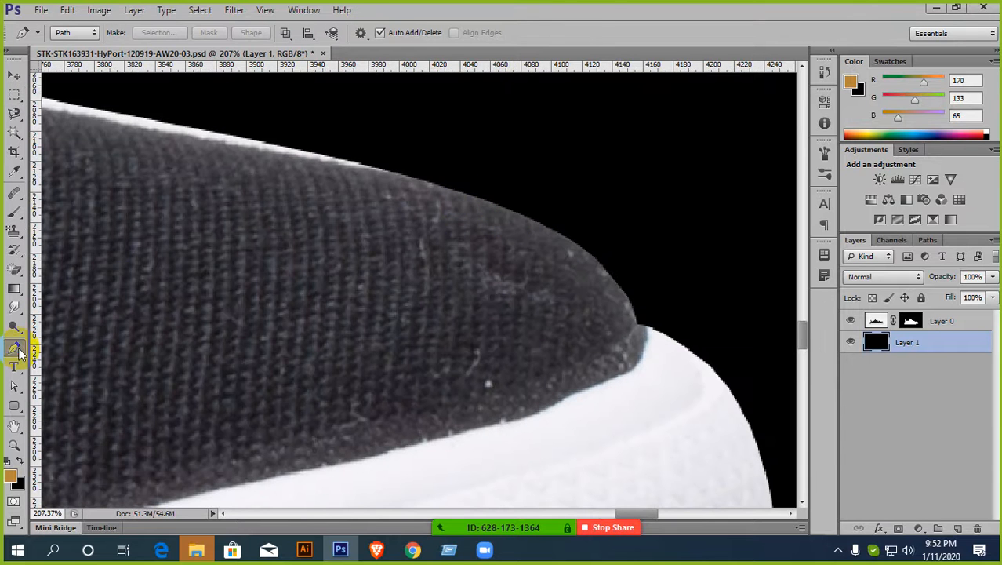
pyautogui.click(414, 179)
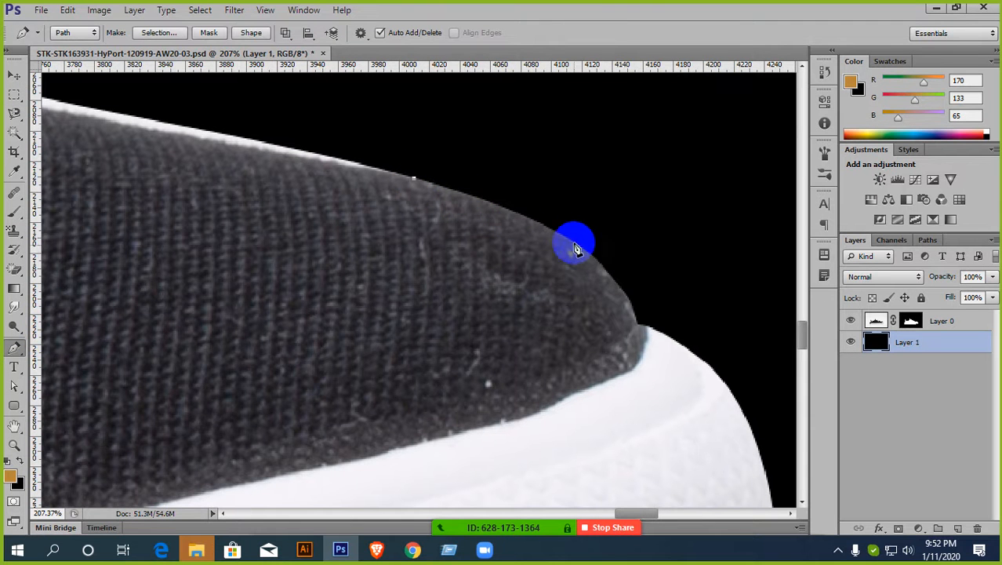
pyautogui.moveTo(582, 253); pyautogui.dragTo(617, 279)
pyautogui.click(621, 288)
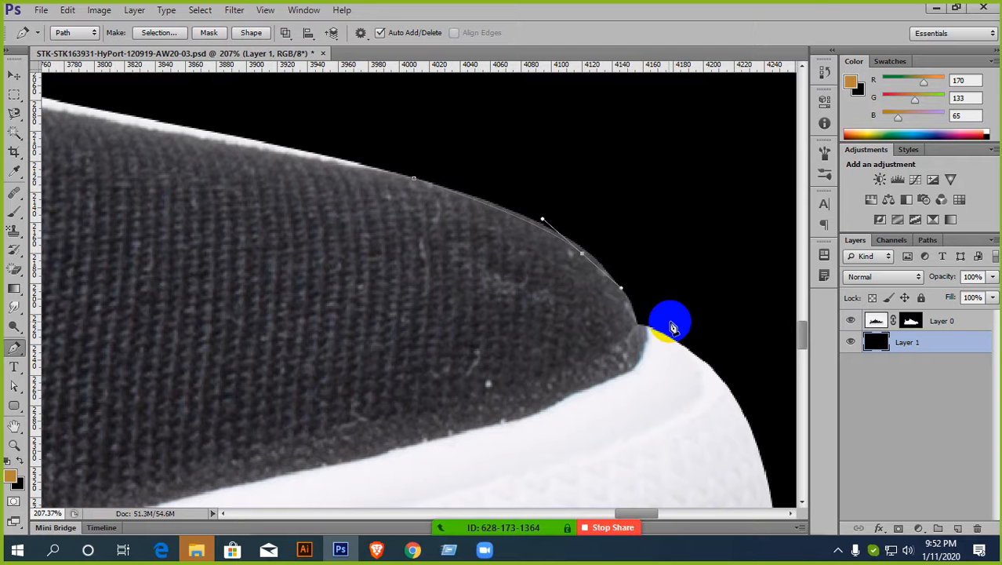
pyautogui.scroll(3, 656, 317)
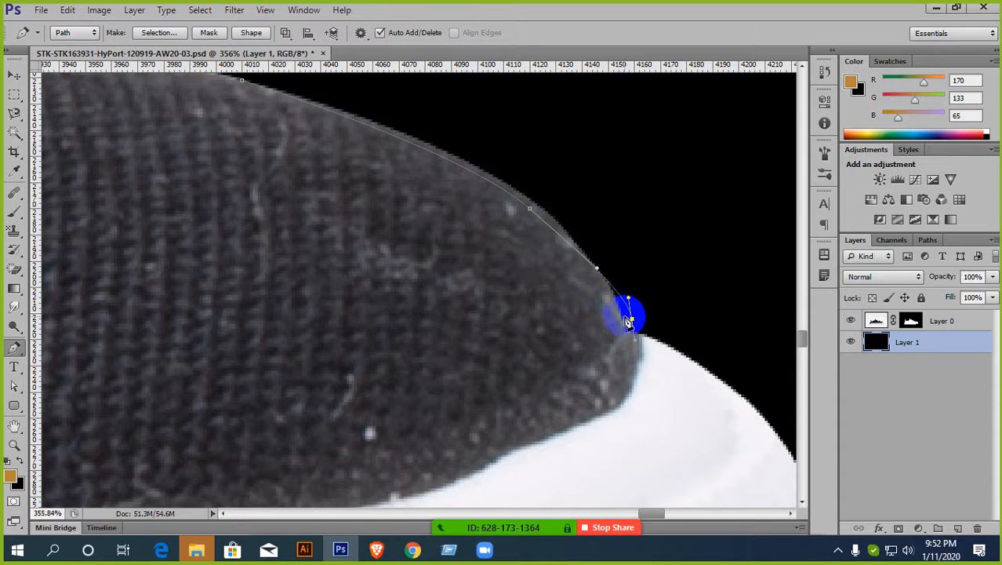
pyautogui.scroll(3, 628, 321)
pyautogui.scroll(-2, 628, 317)
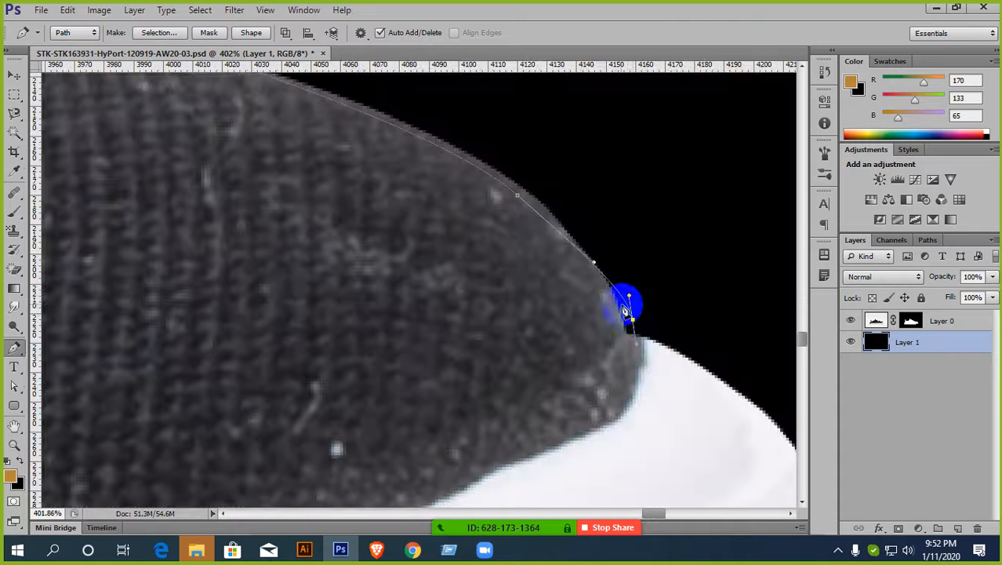
pyautogui.moveTo(708, 355); pyautogui.dragTo(749, 387)
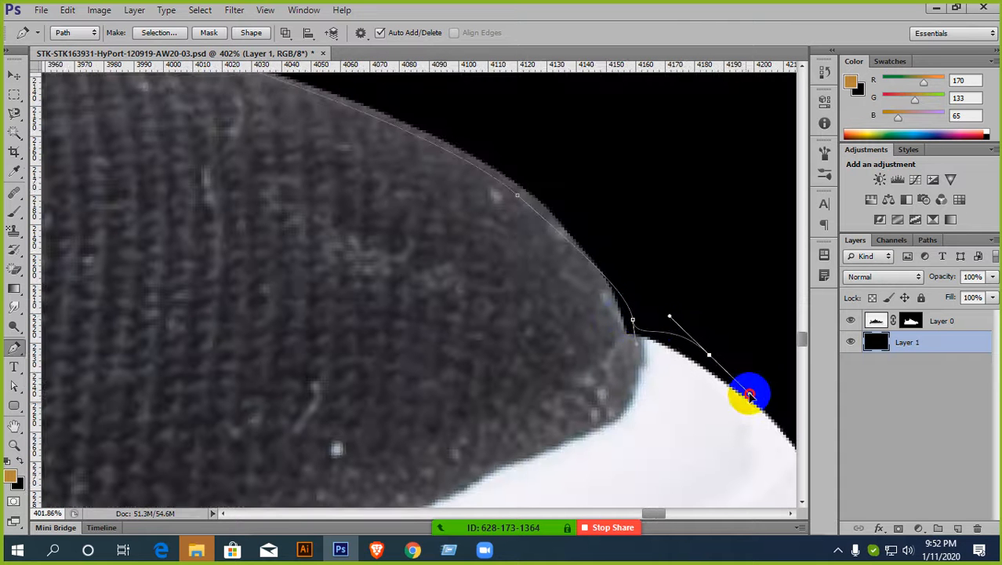
# - Examine the cutout edge between the laces and the toe cap at close range and at overview scale
pyautogui.scroll(-3, 665, 396)
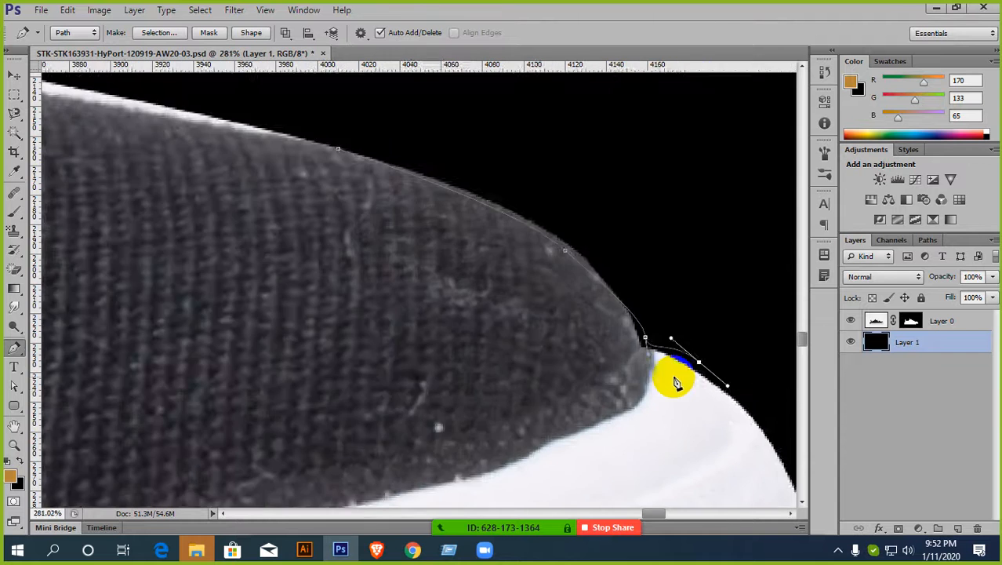
pyautogui.moveTo(400, 135); pyautogui.dragTo(569, 214)
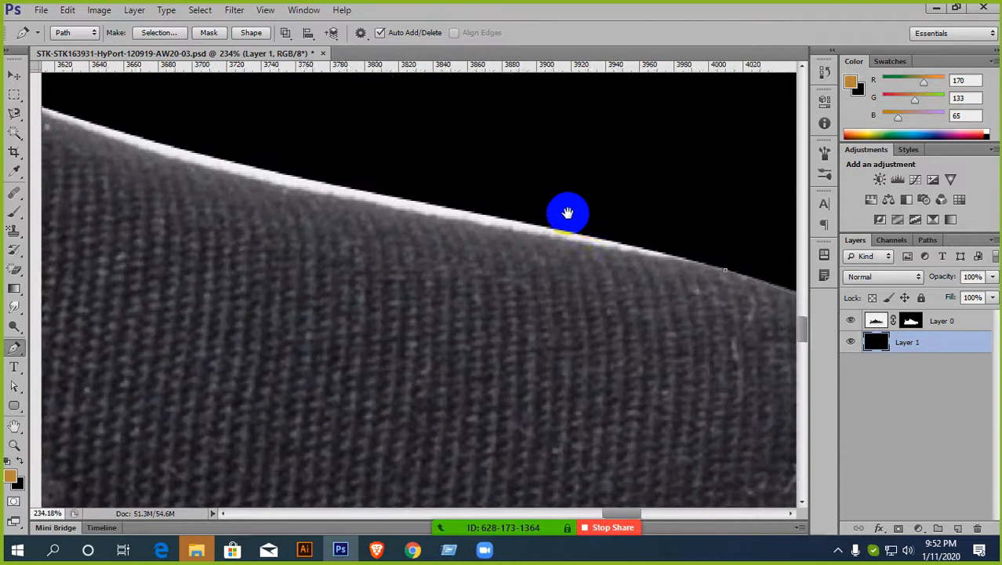
pyautogui.scroll(-5, 569, 214)
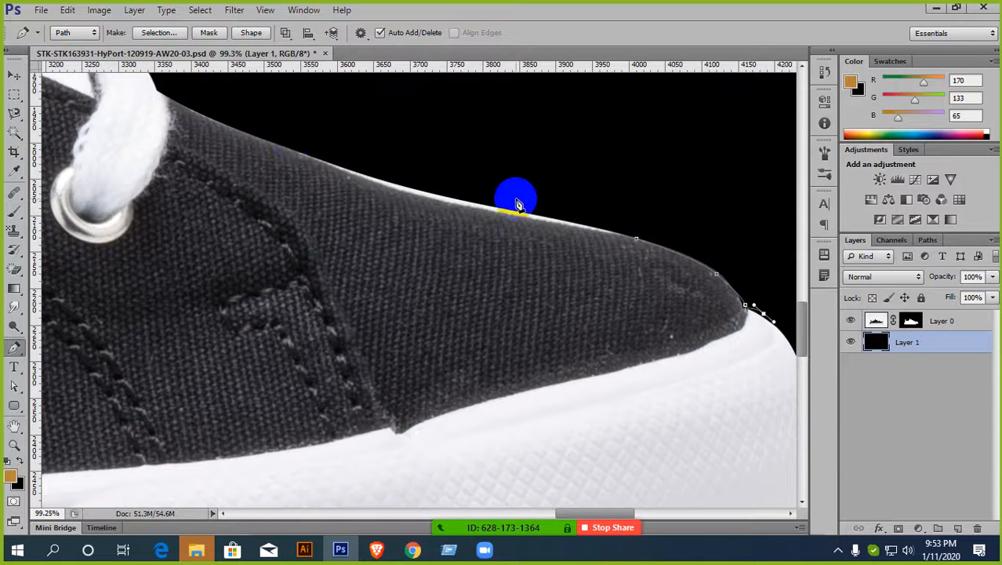
pyautogui.scroll(2, 515, 201)
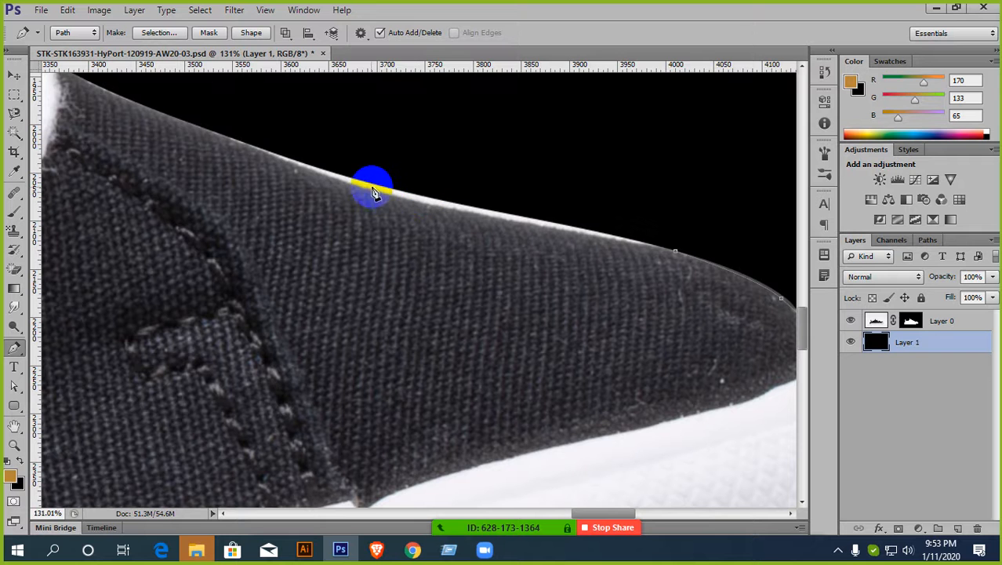
pyautogui.scroll(-6, 522, 184)
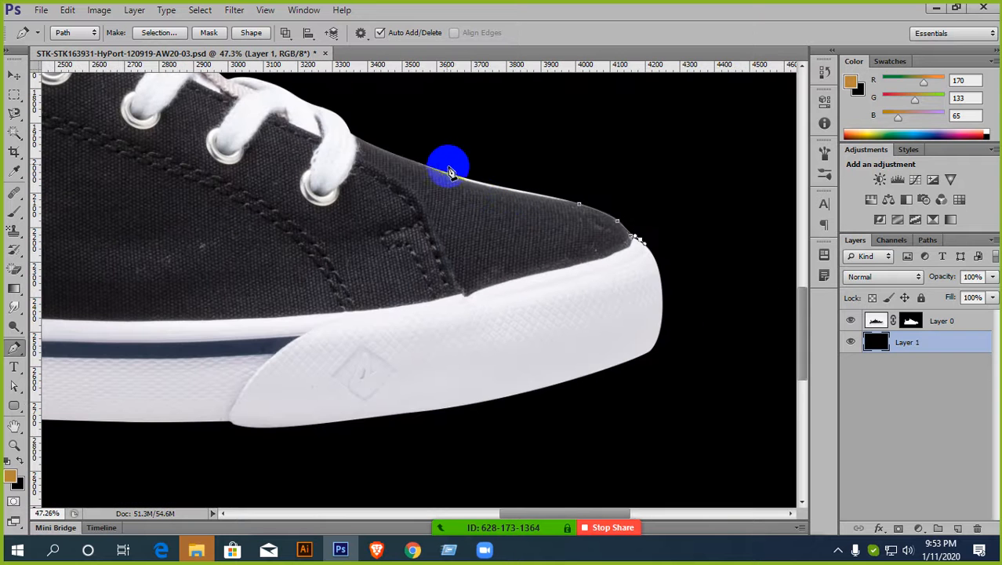
pyautogui.scroll(-2, 553, 196)
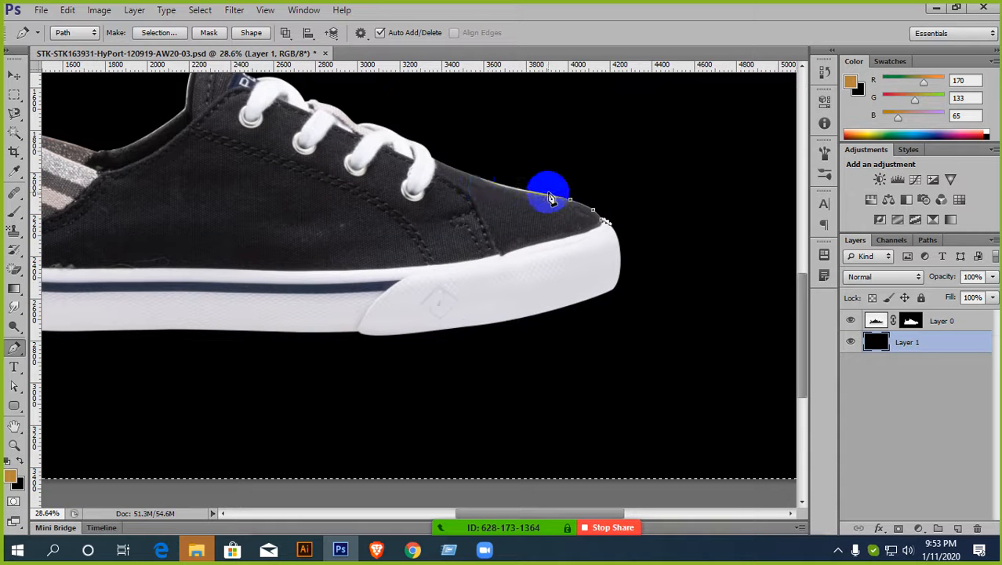
pyautogui.scroll(-1, 541, 196)
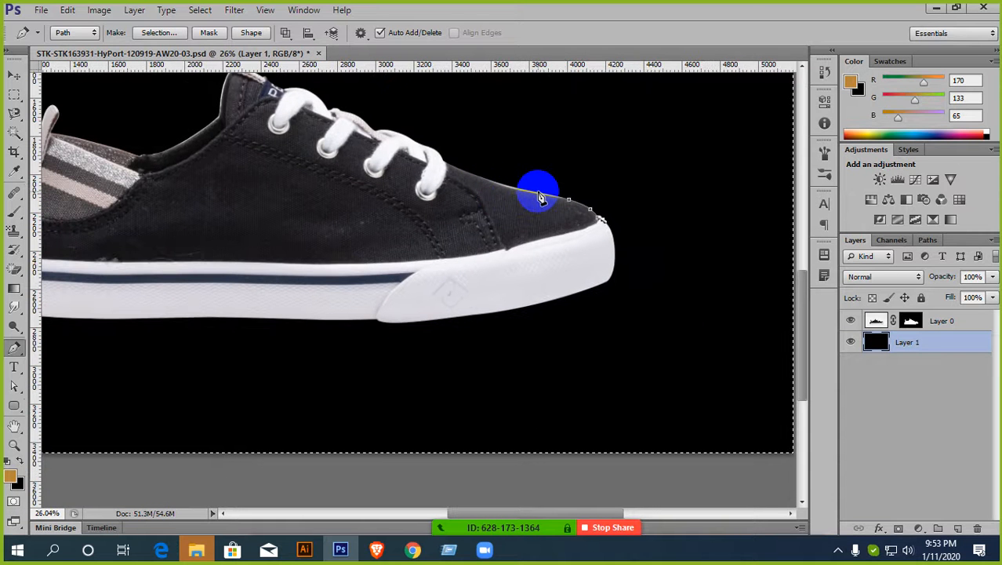
pyautogui.scroll(-1, 540, 197)
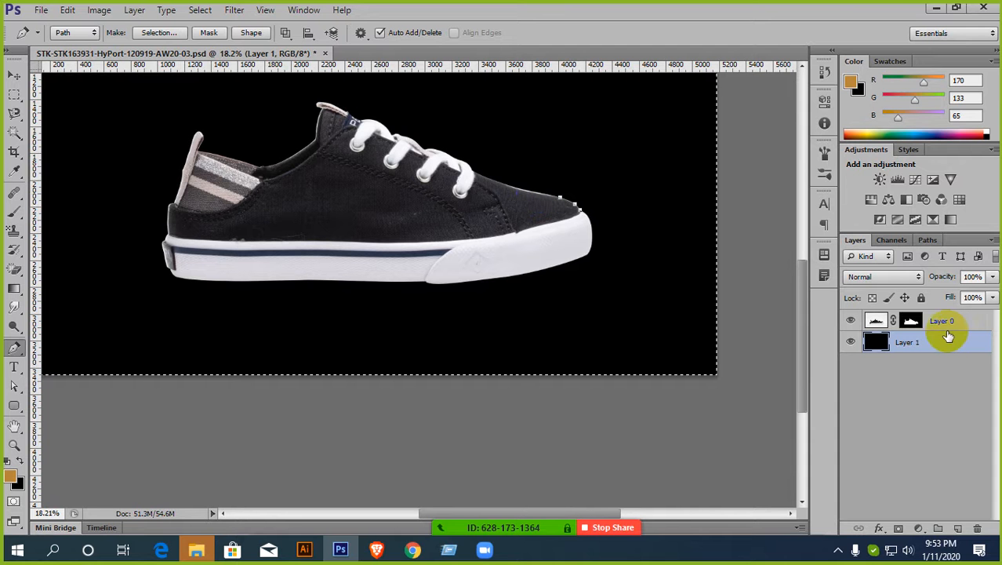
# - Clear the selection and trial path, delete the black layer and show the whole cutout on transparency
pyautogui.hotkey('ctrl', 'd')
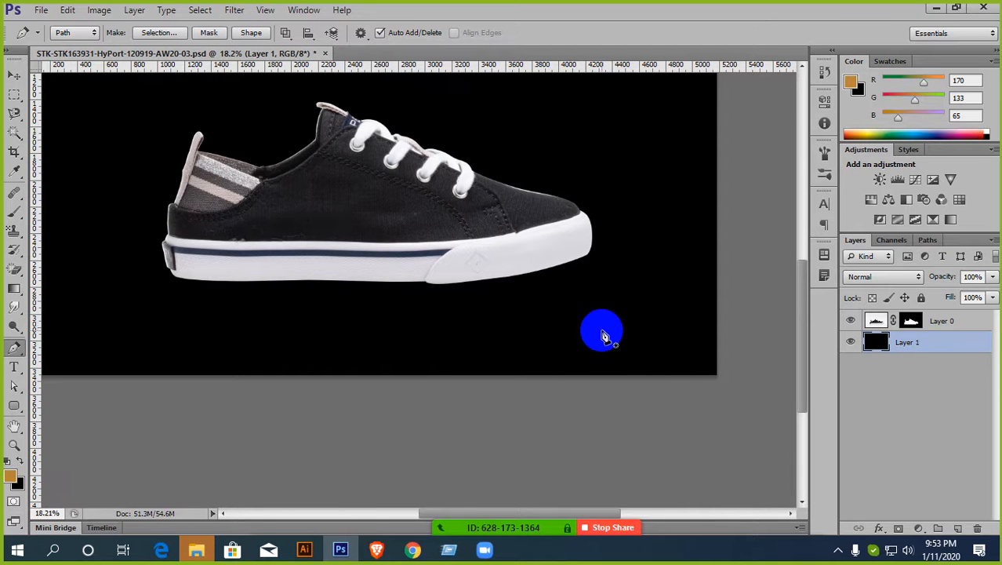
pyautogui.moveTo(902, 343); pyautogui.dragTo(977, 528)
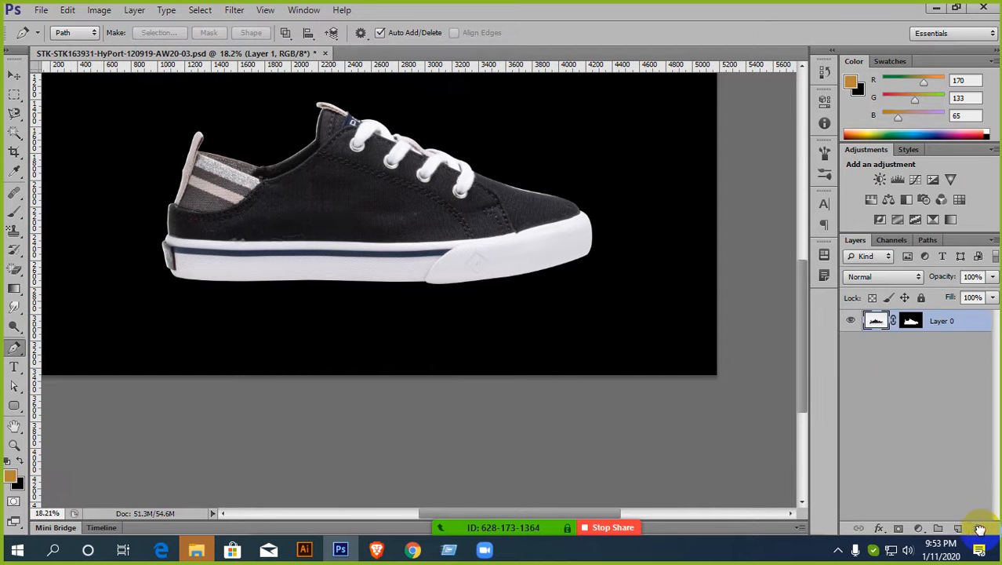
pyautogui.hotkey('ctrl', '0')
pyautogui.scroll(3, 425, 230)
pyautogui.scroll(-5, 448, 228)
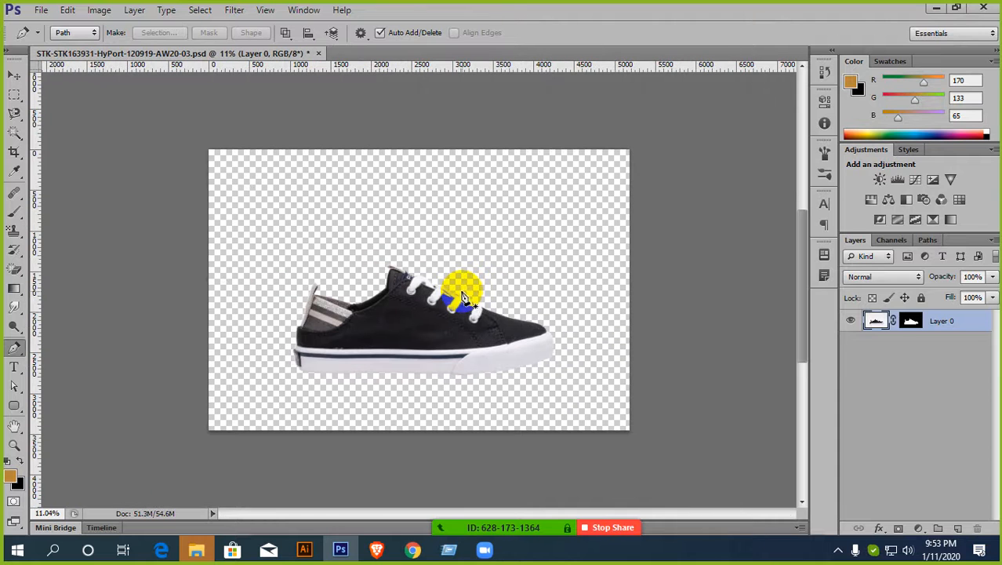